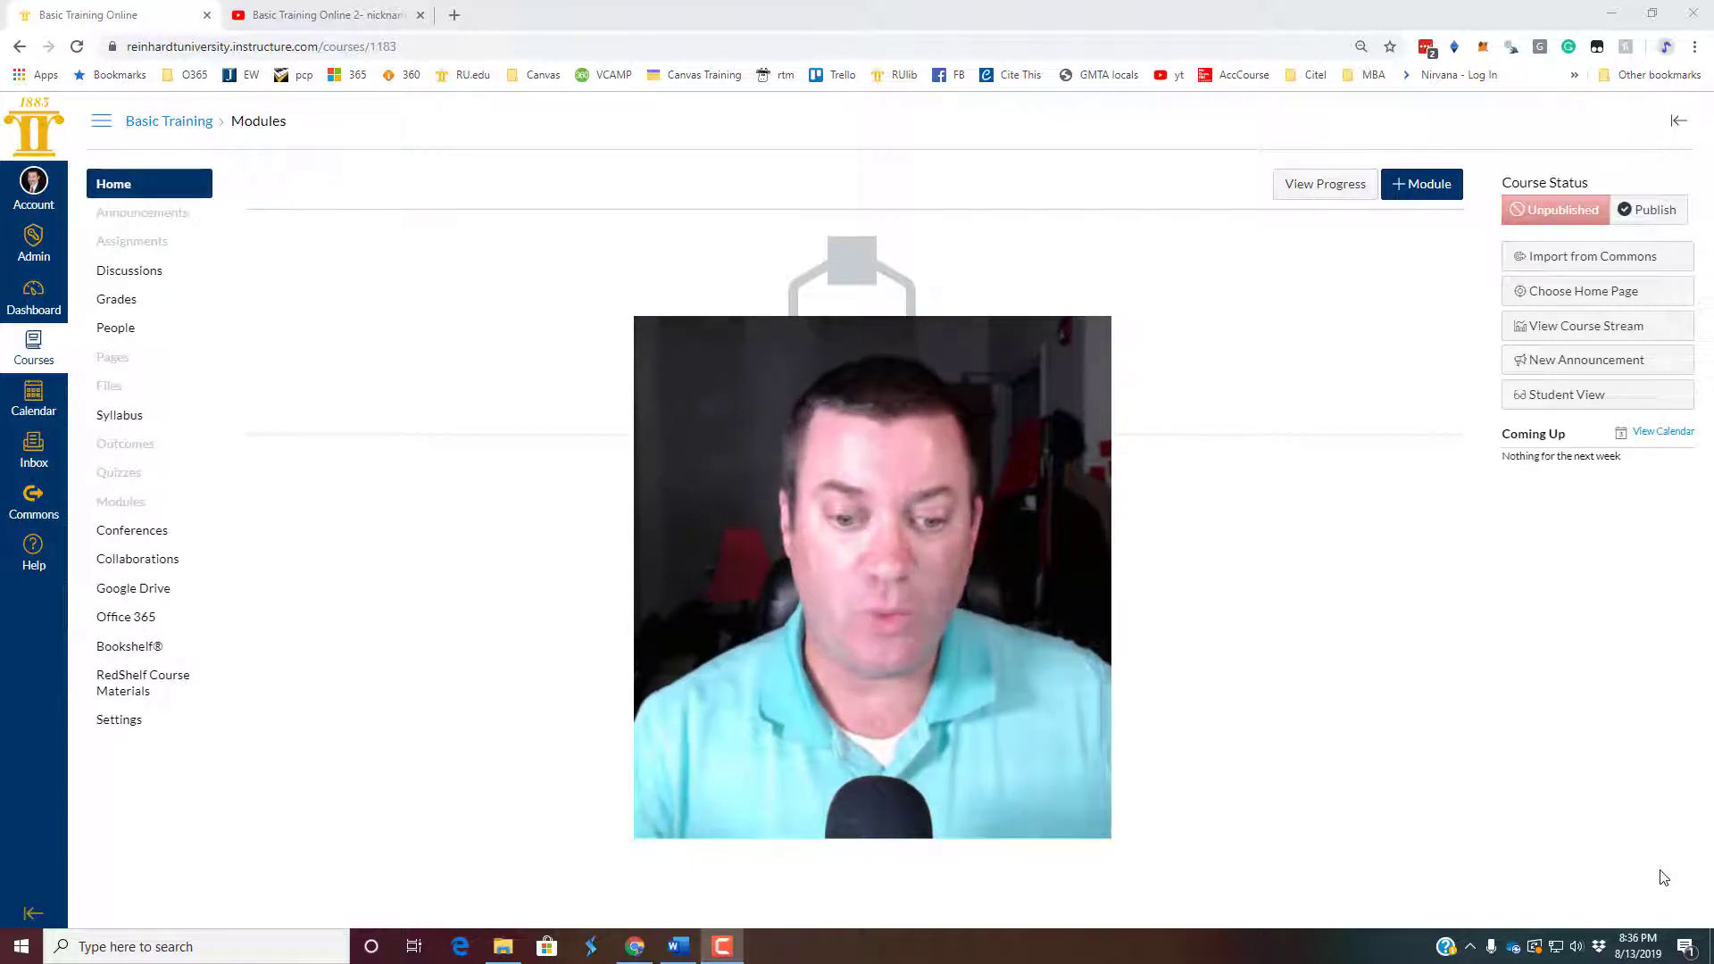
Review the Sample Gradebook document in Word and open the Assignments page of the Basic Training Online course in Canvas.
click(678, 946)
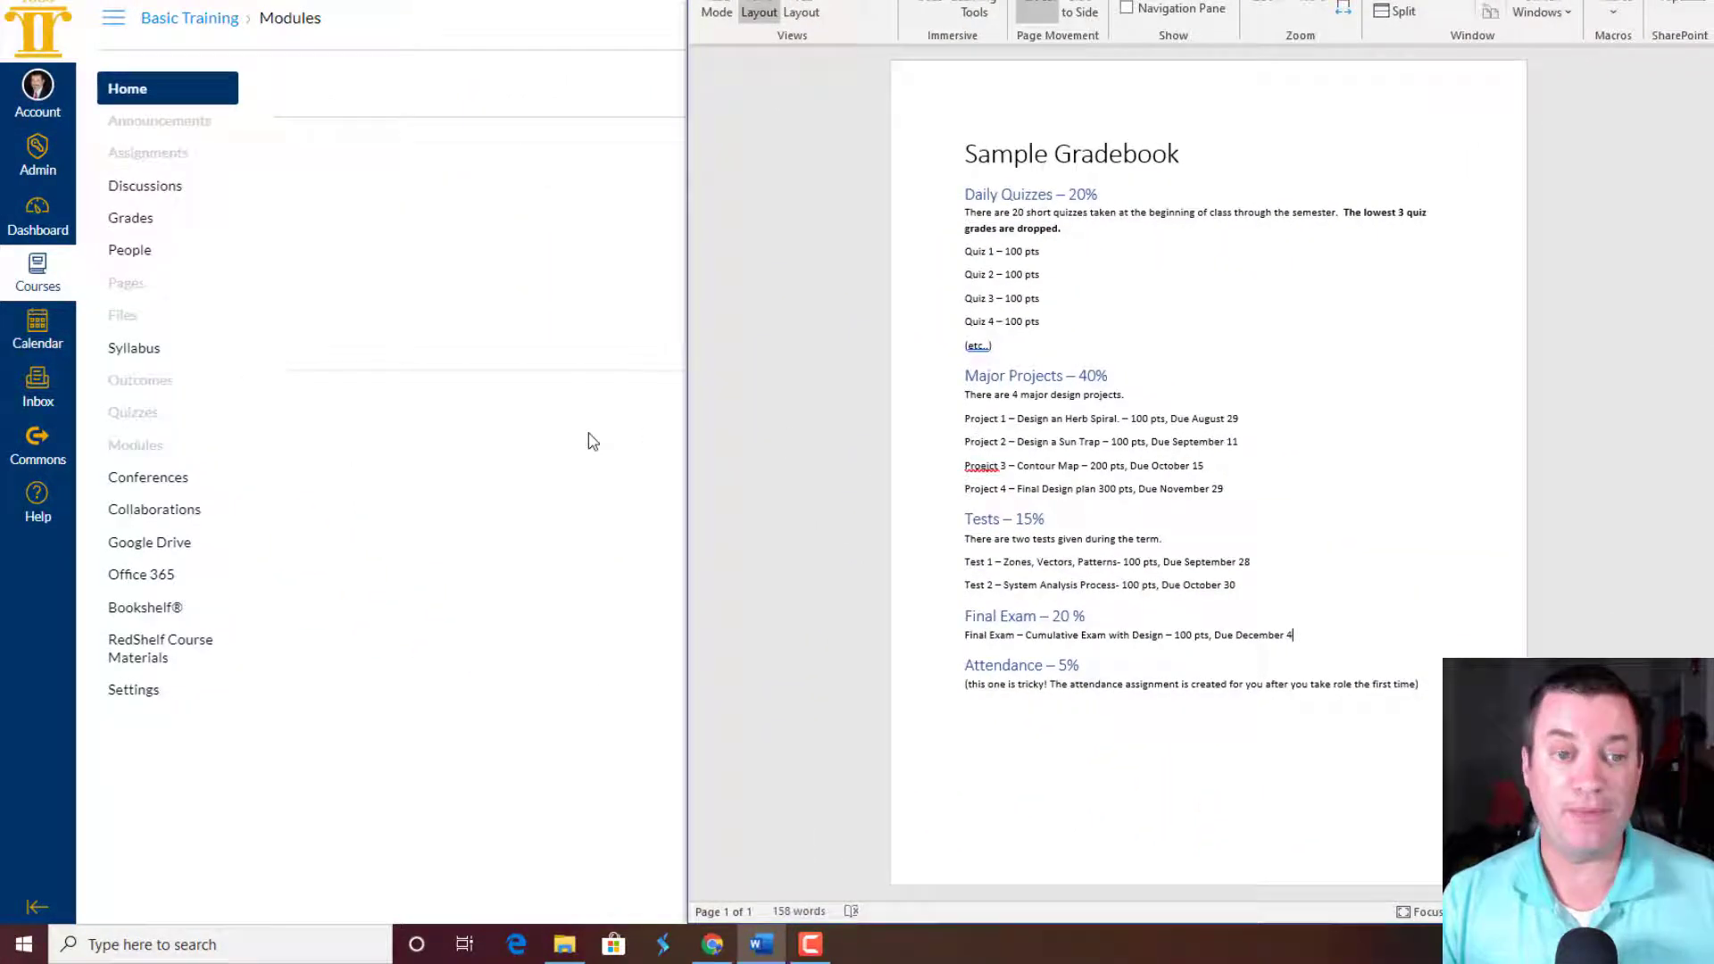
click(497, 442)
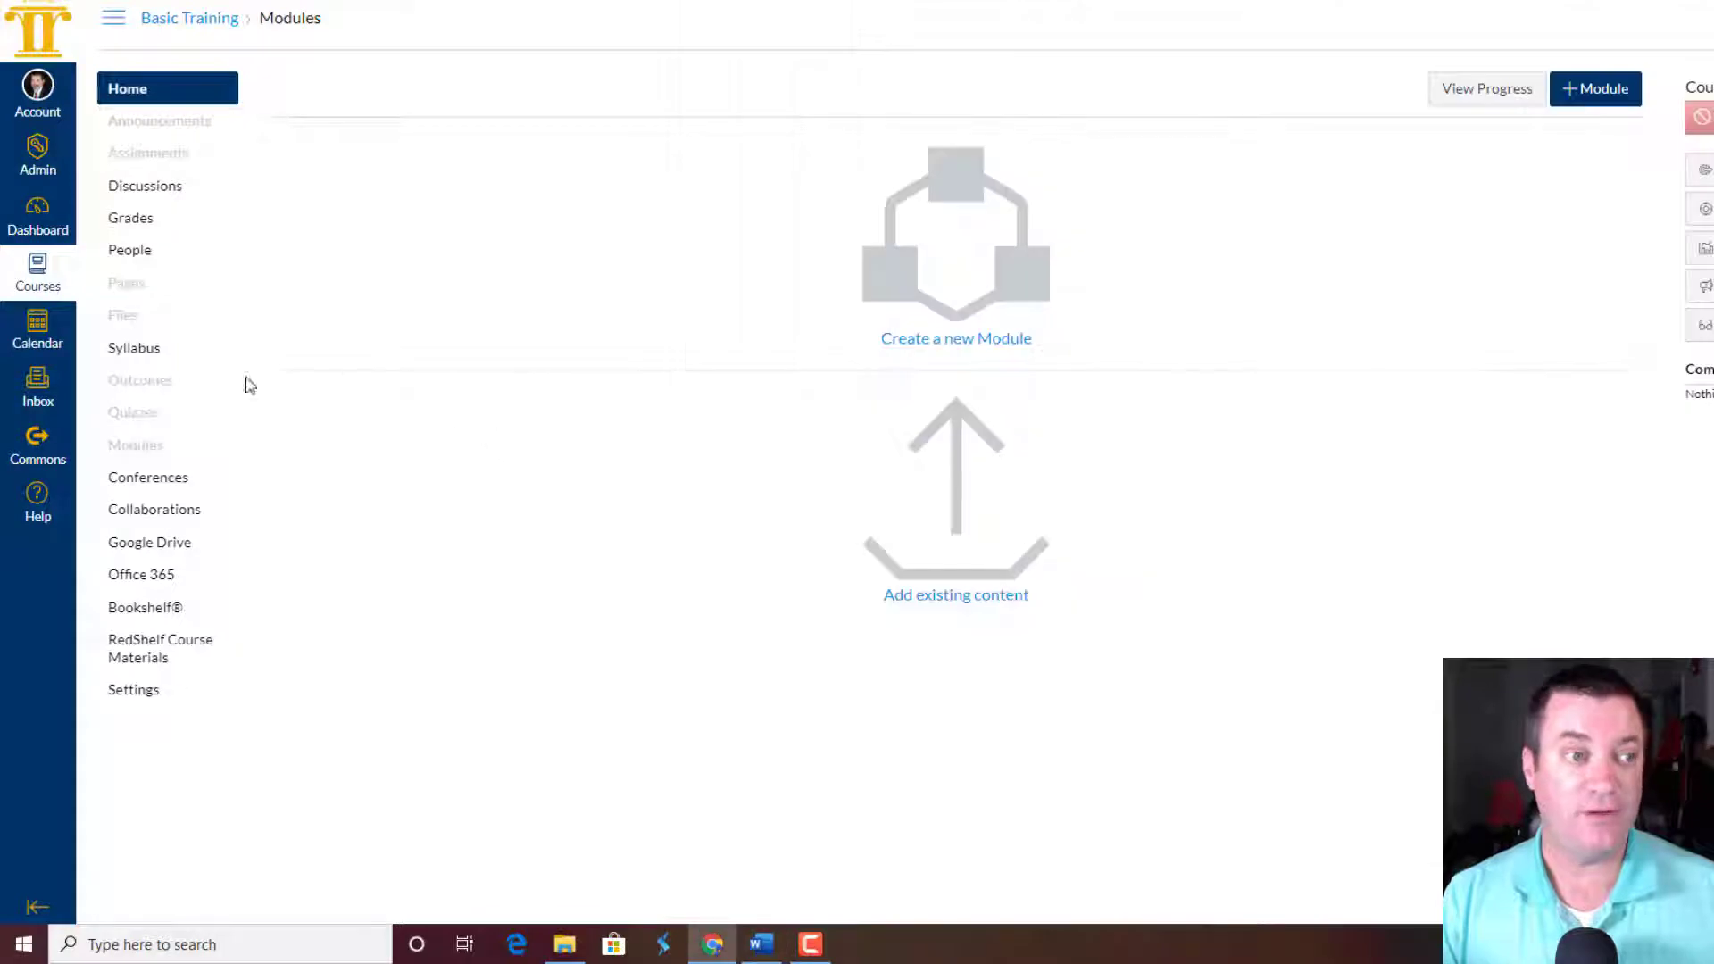
click(38, 223)
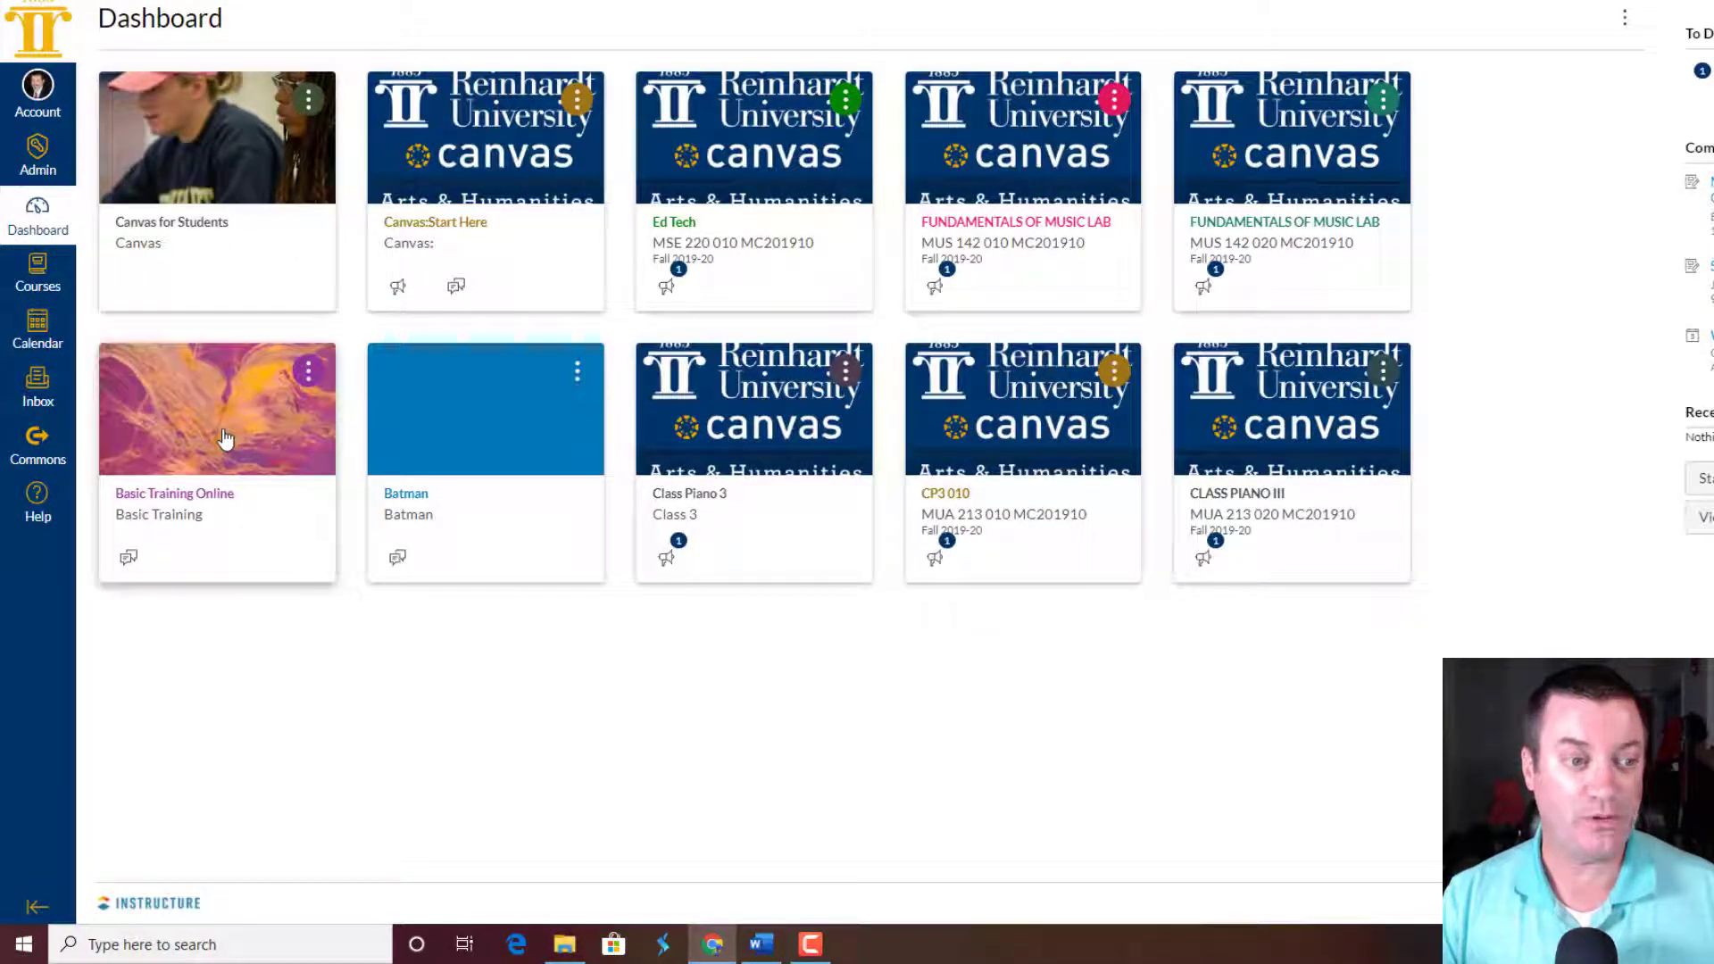
click(219, 441)
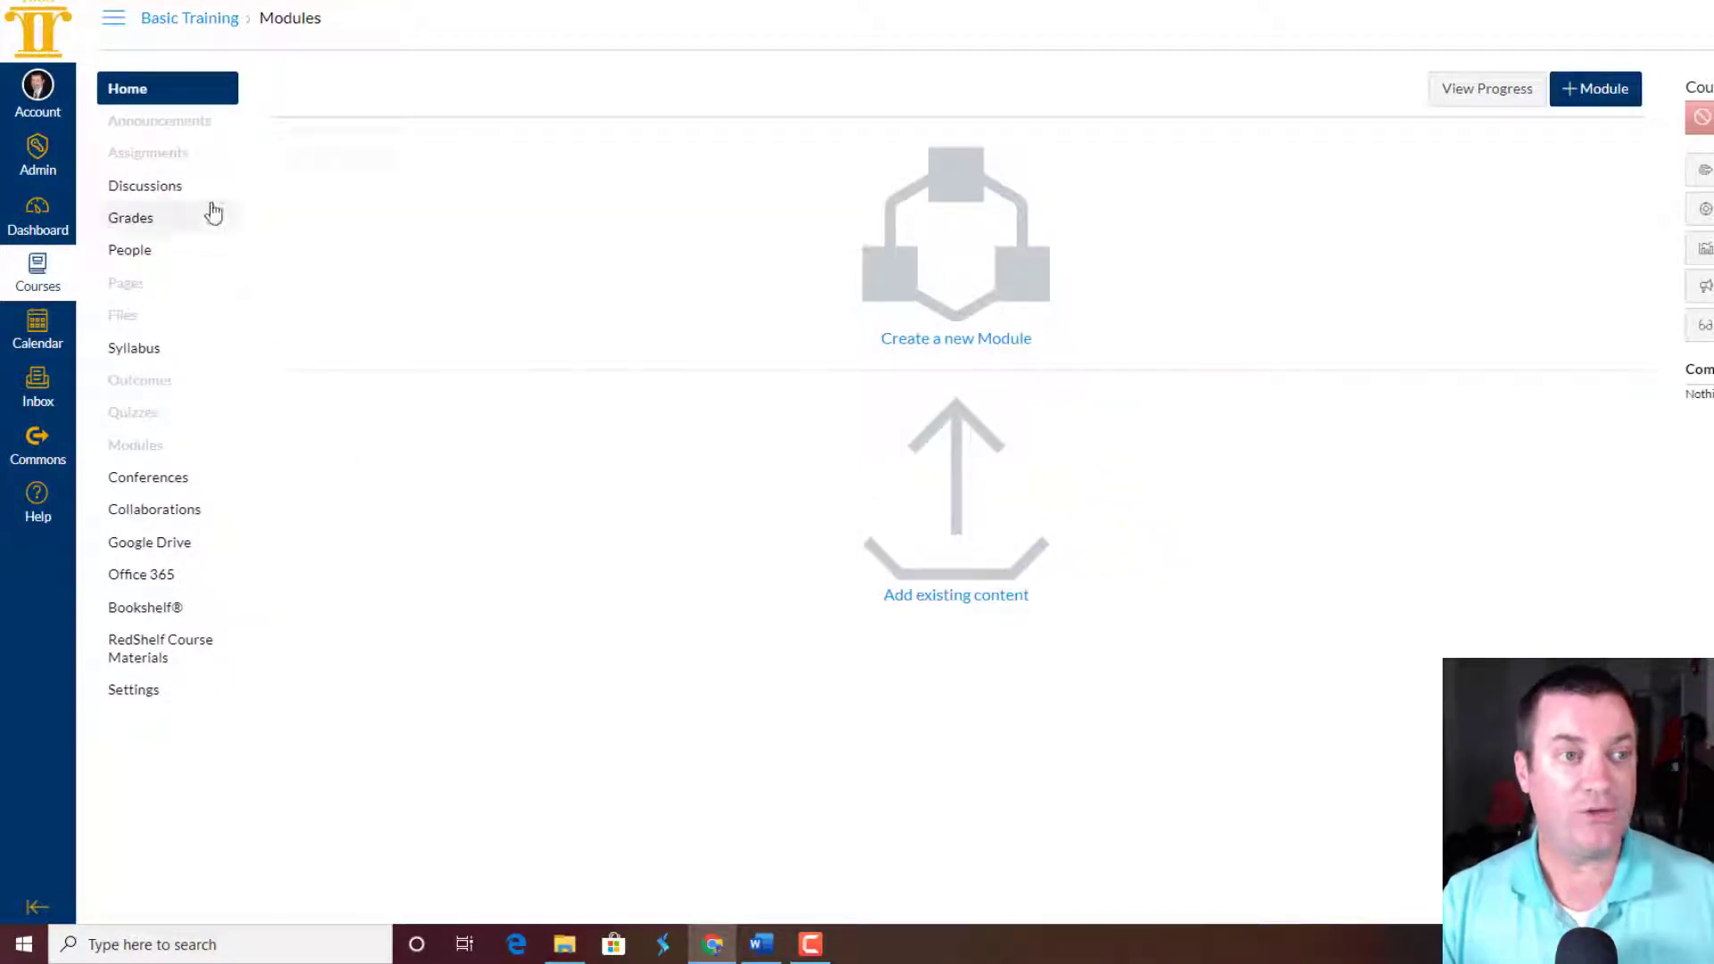
click(135, 165)
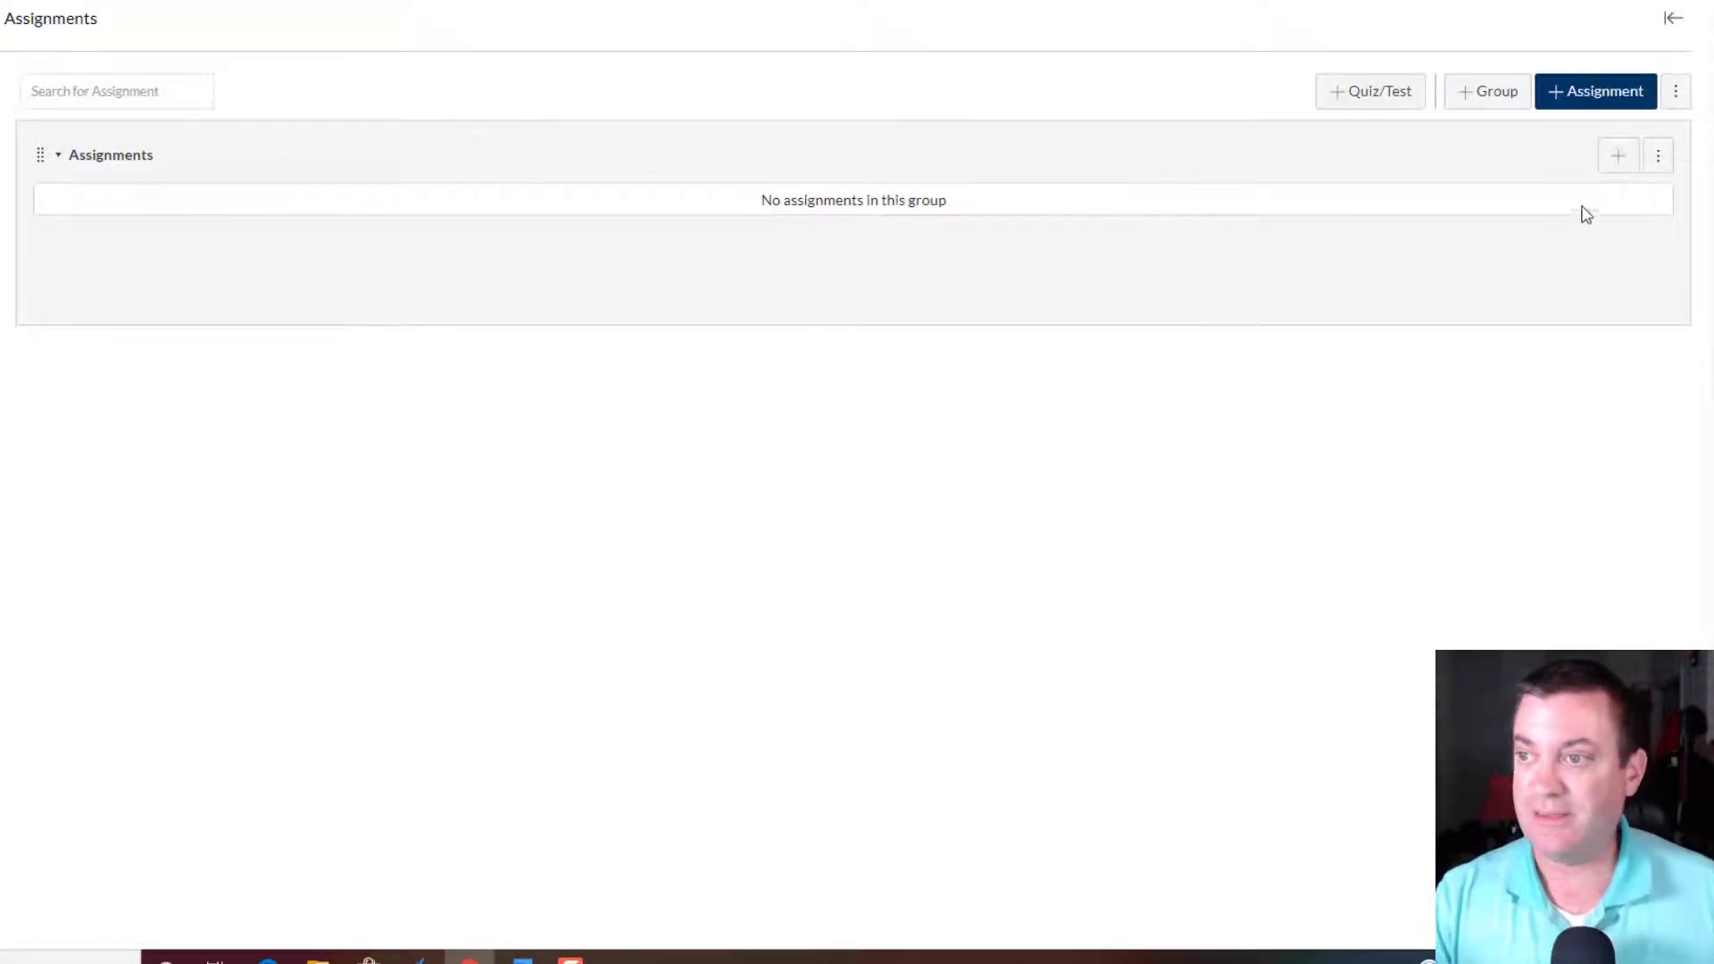
Start a new assignment in the Assignments group and name it "Project 1 - Herb Spiral".
click(1618, 158)
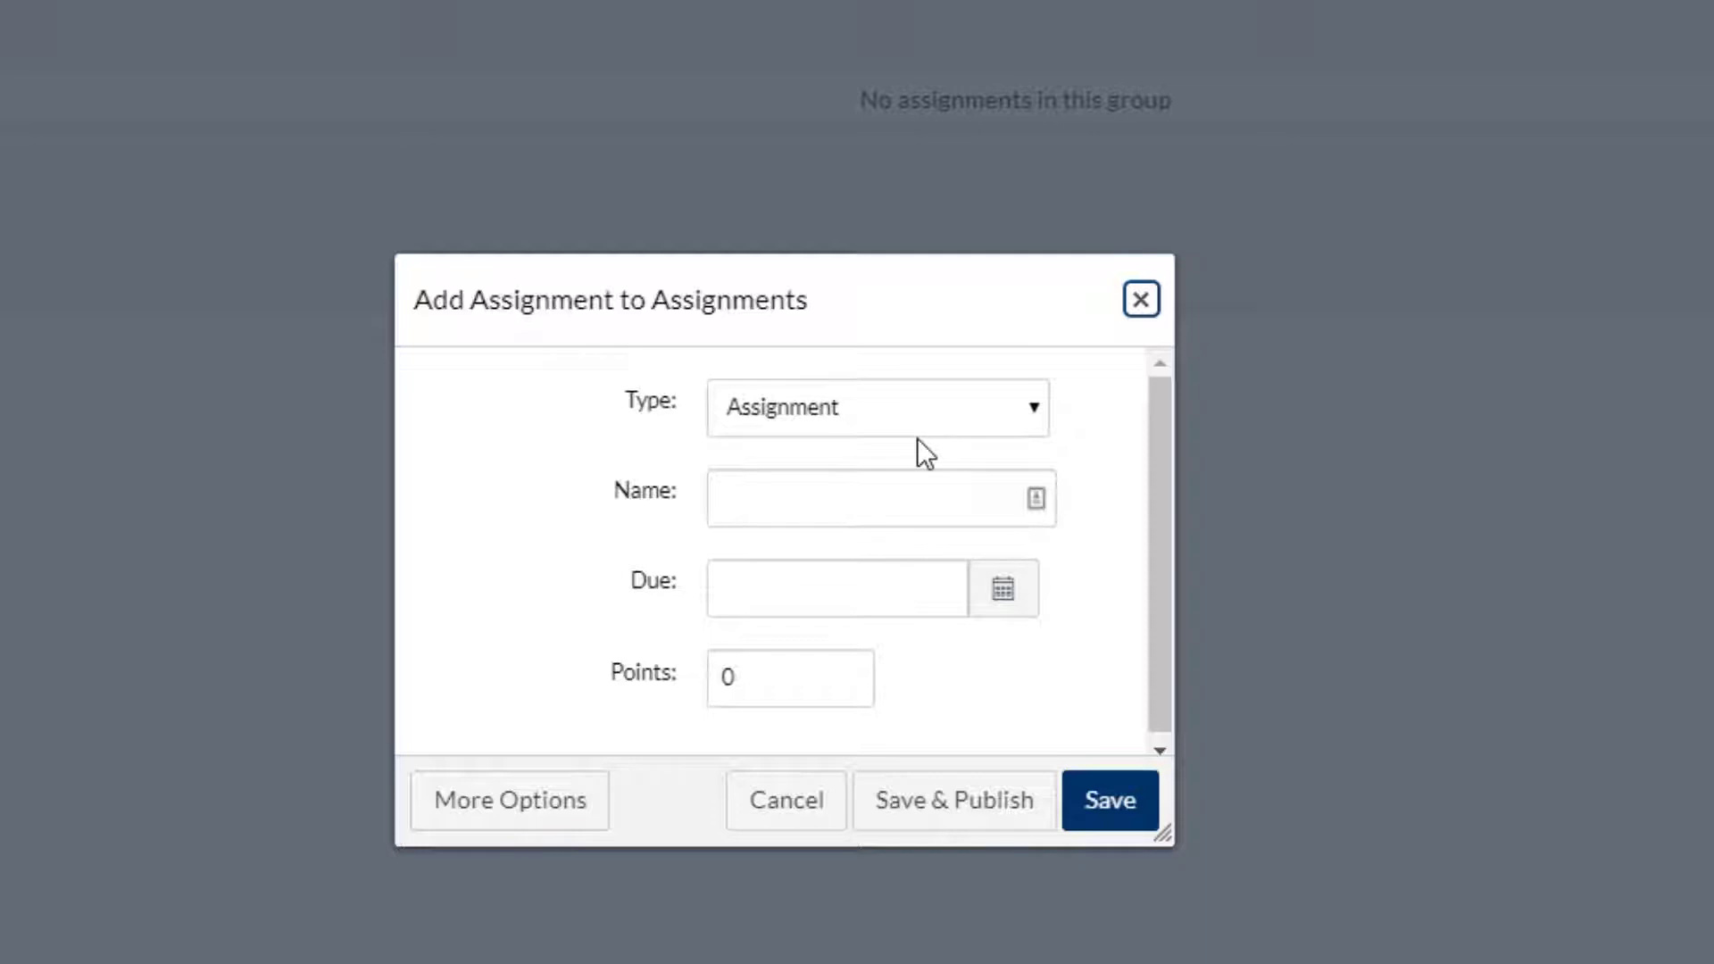
click(827, 506)
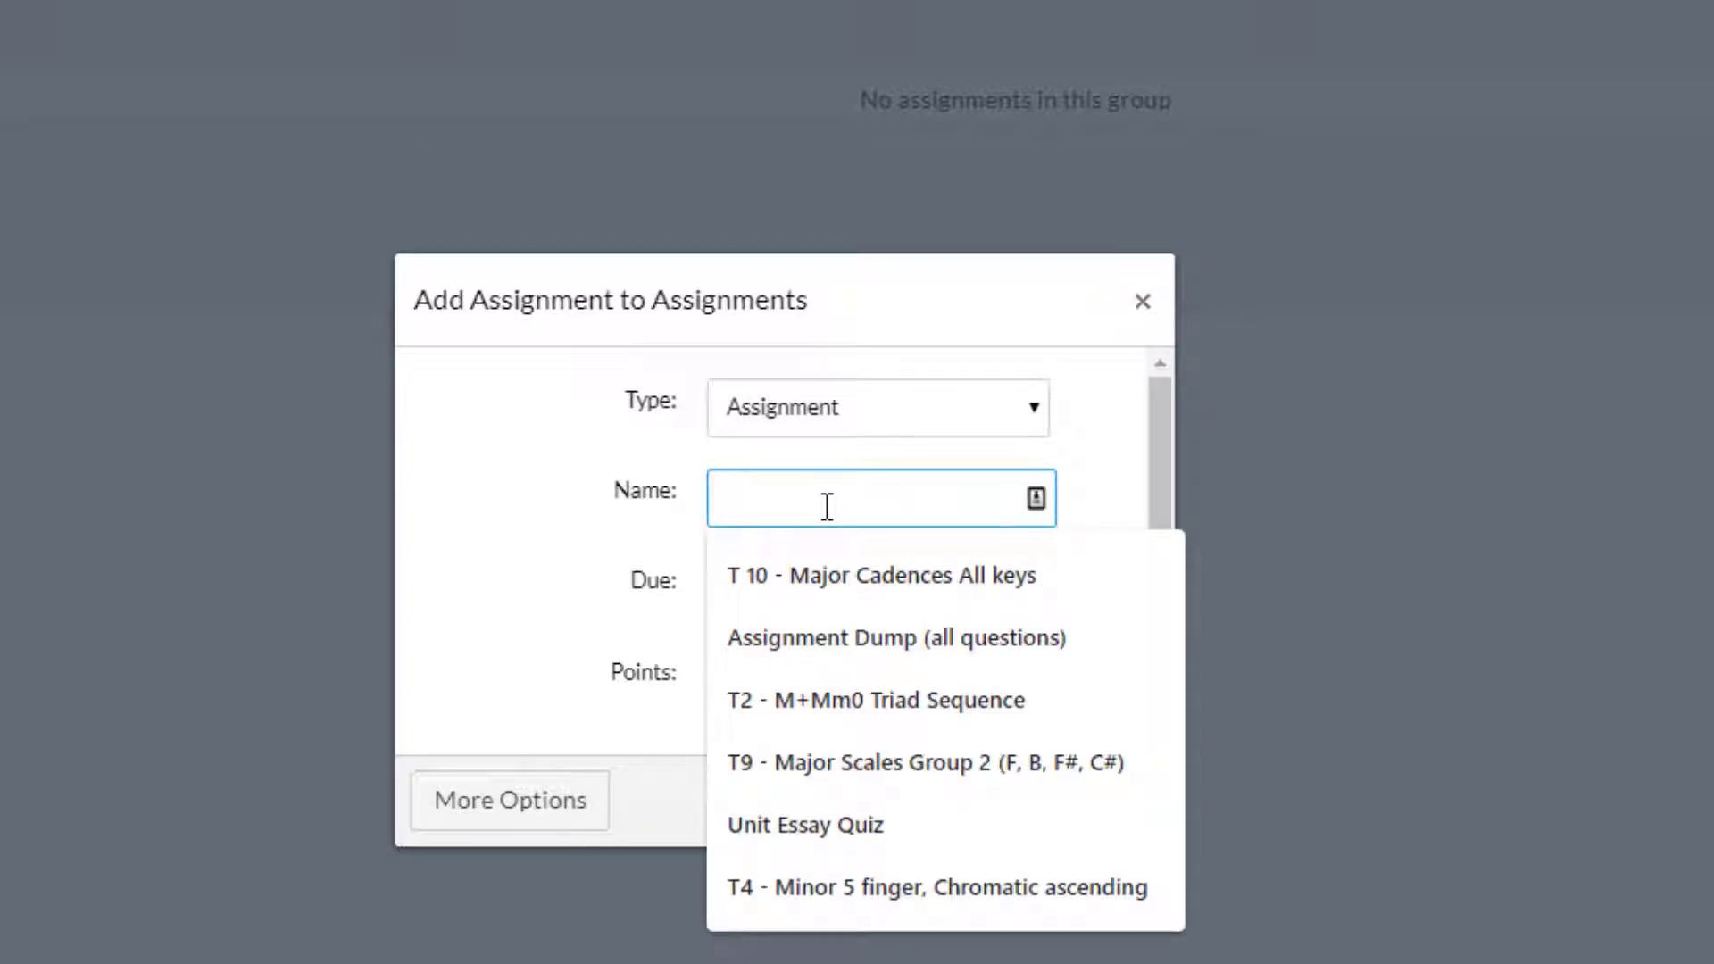
text(Project)
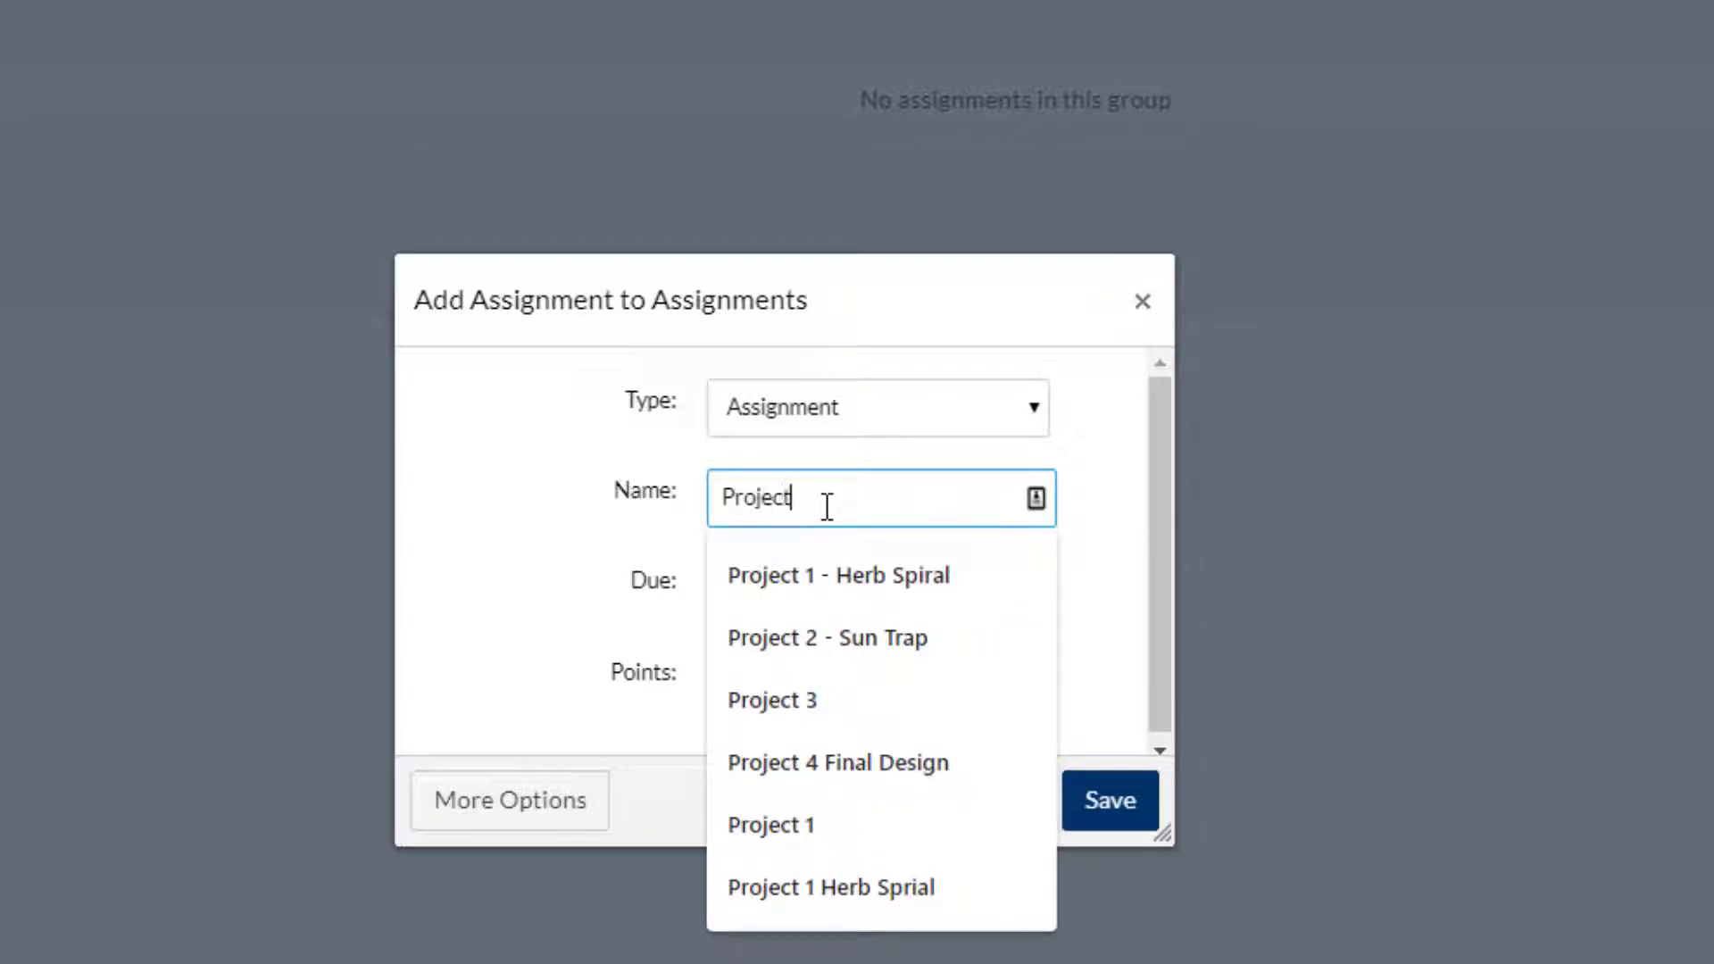
text( 1 - Her)
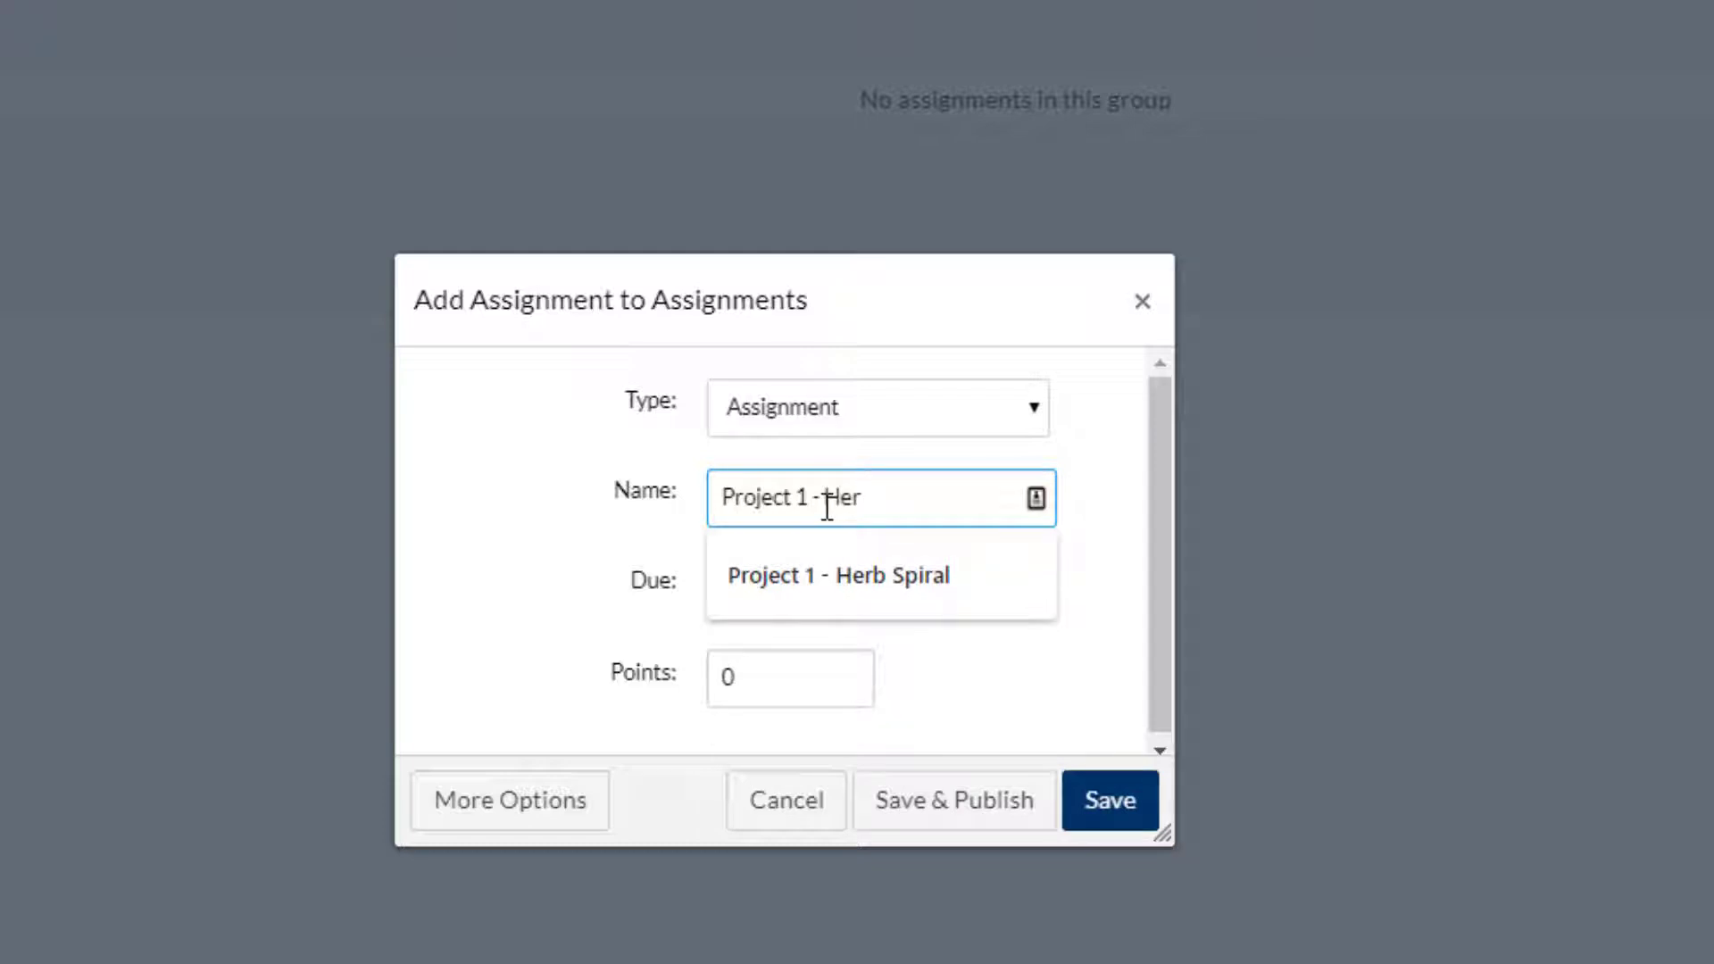
text(b Spri)
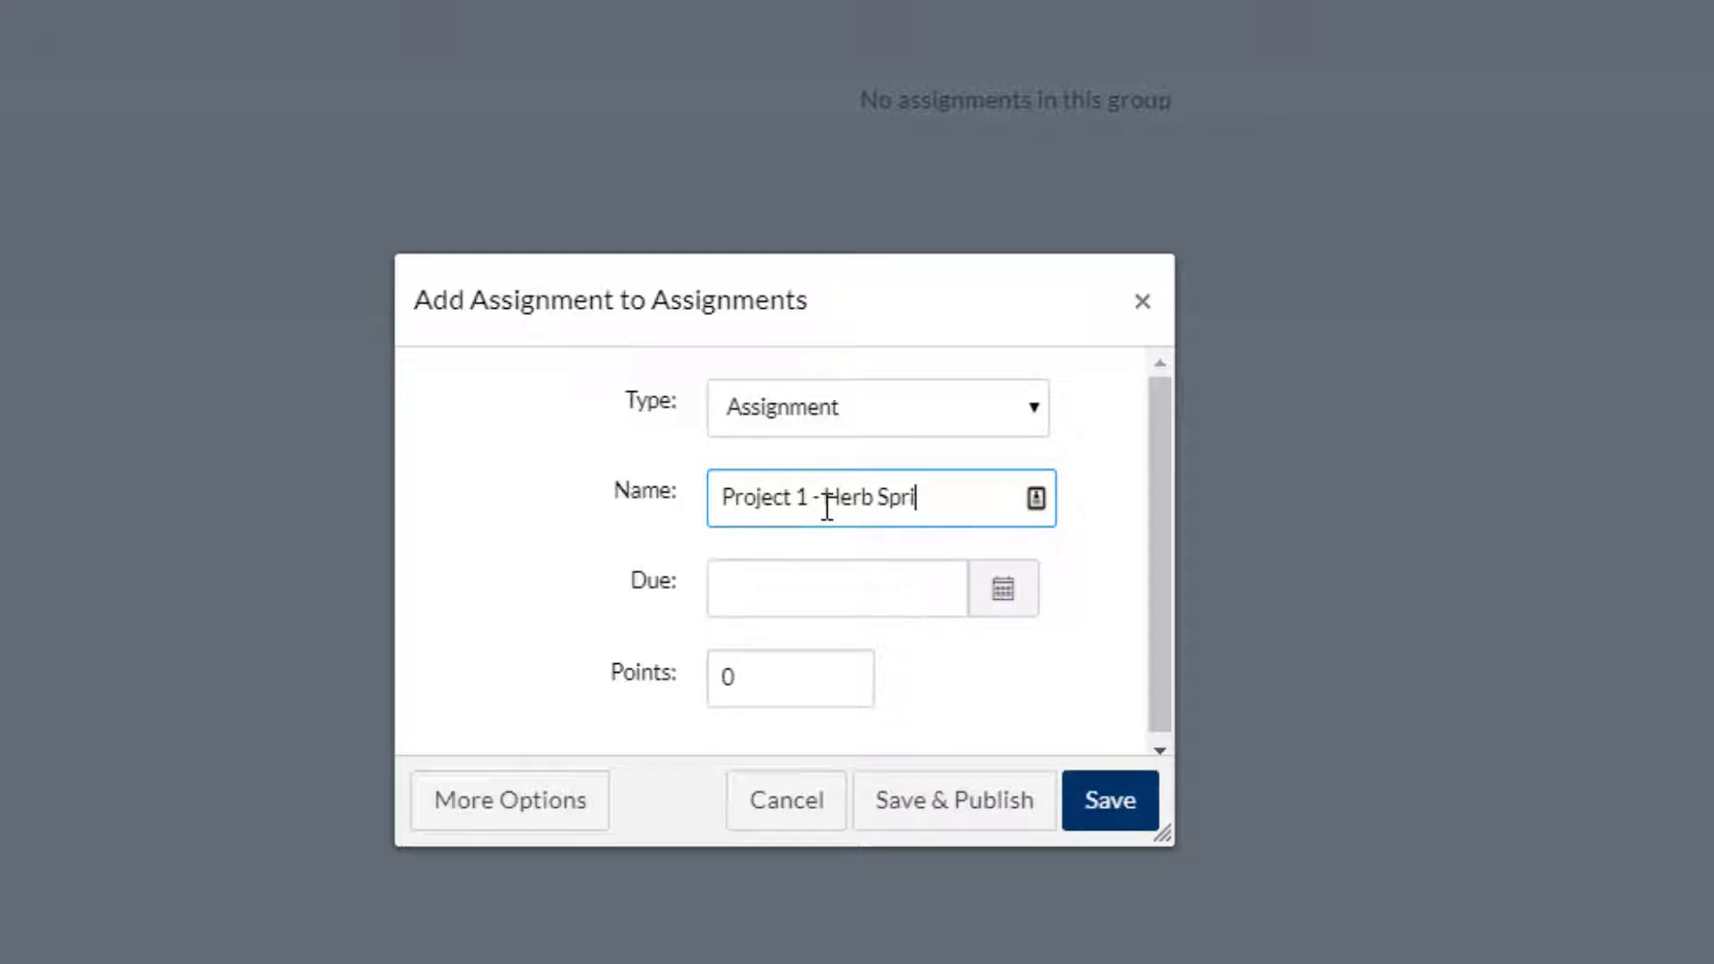
key(BackSpace)
key(BackSpace)
text(iral)
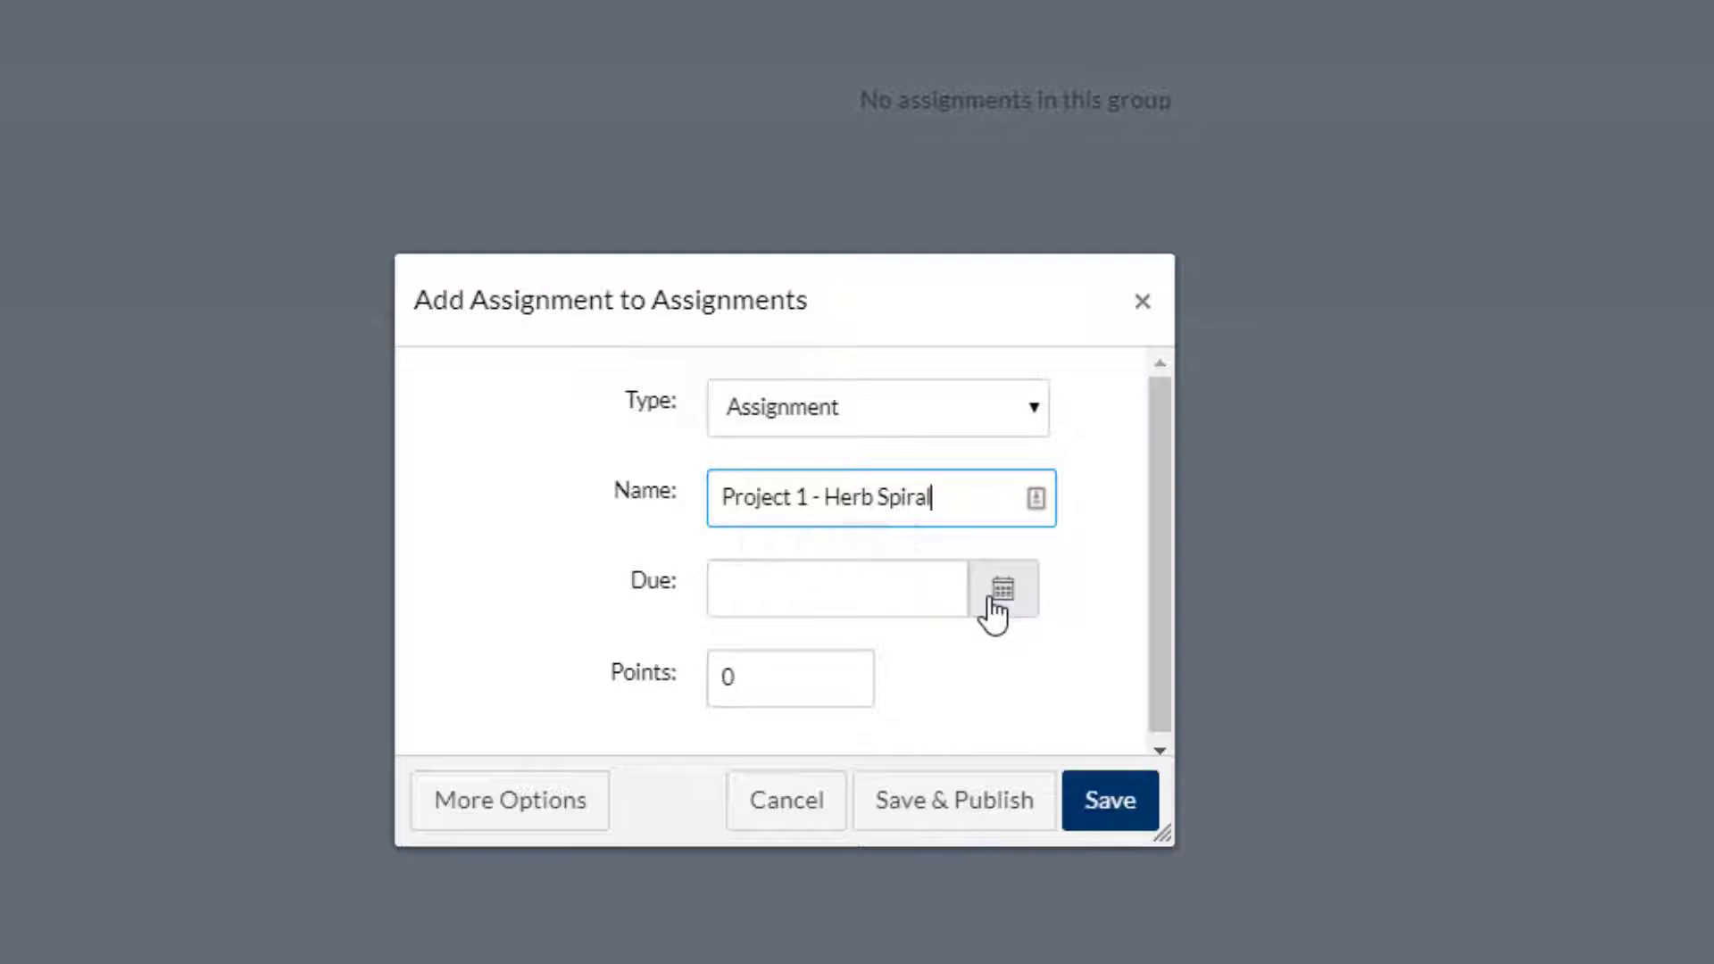
Check the Project 1 details in the Word gradebook, set its due date to Aug 29, 2019 and points to 100, and save it.
key(alt+Tab)
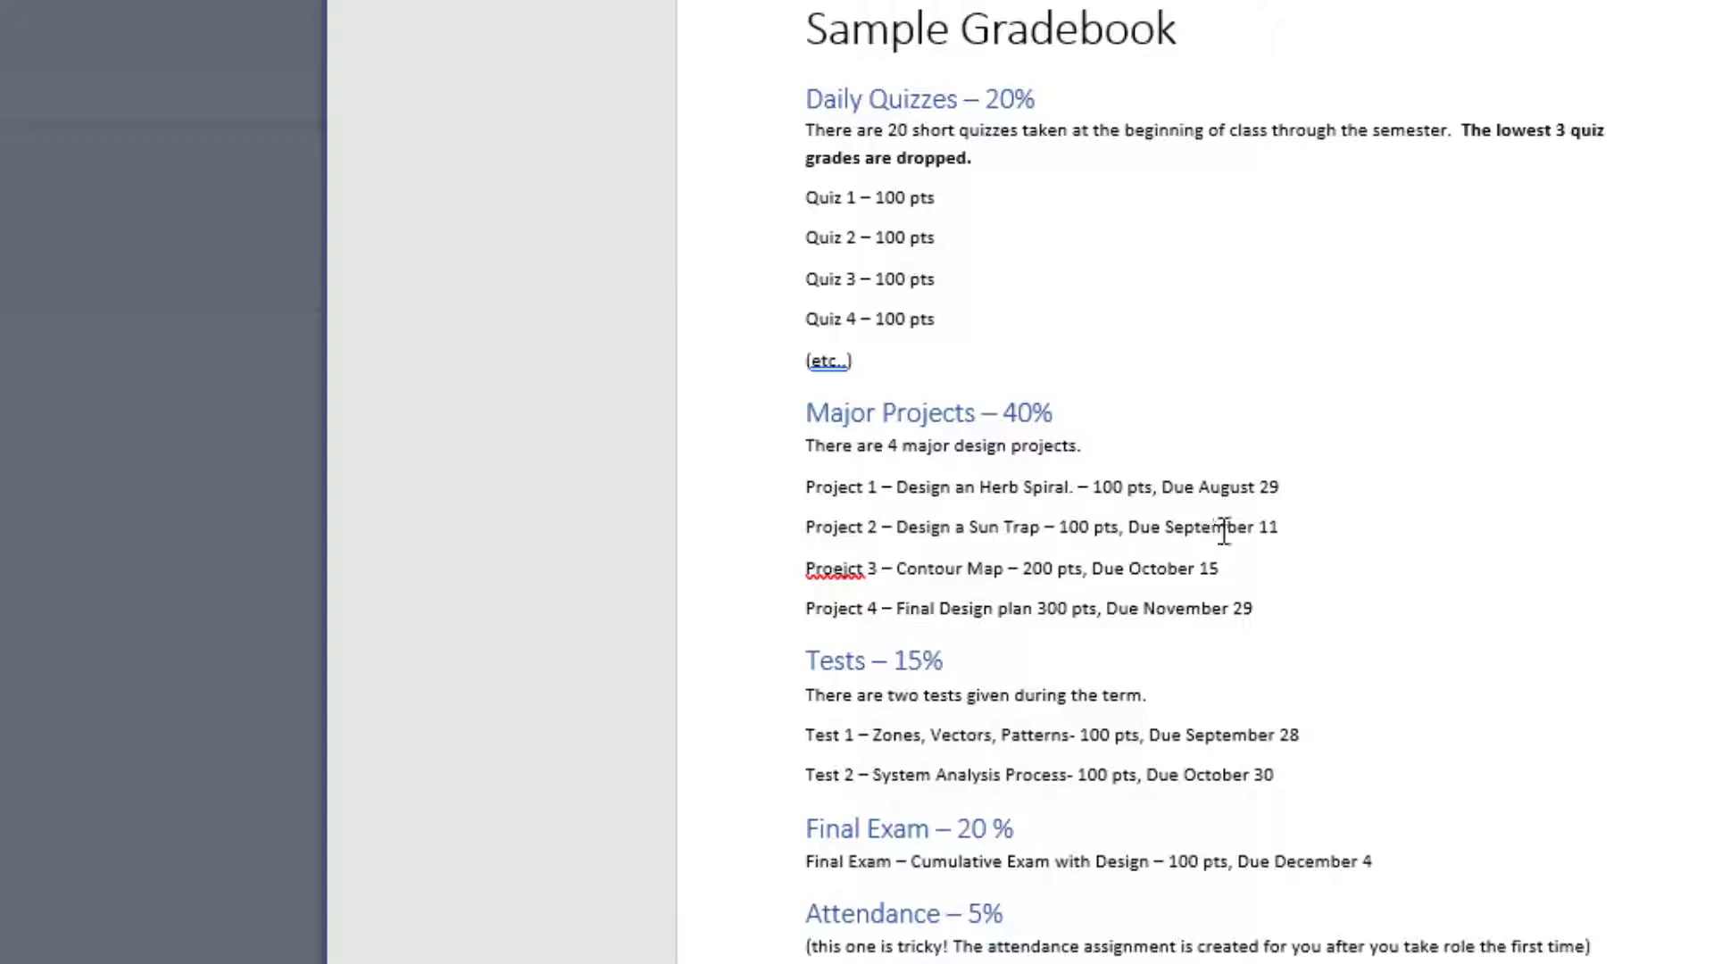
key(alt+Tab)
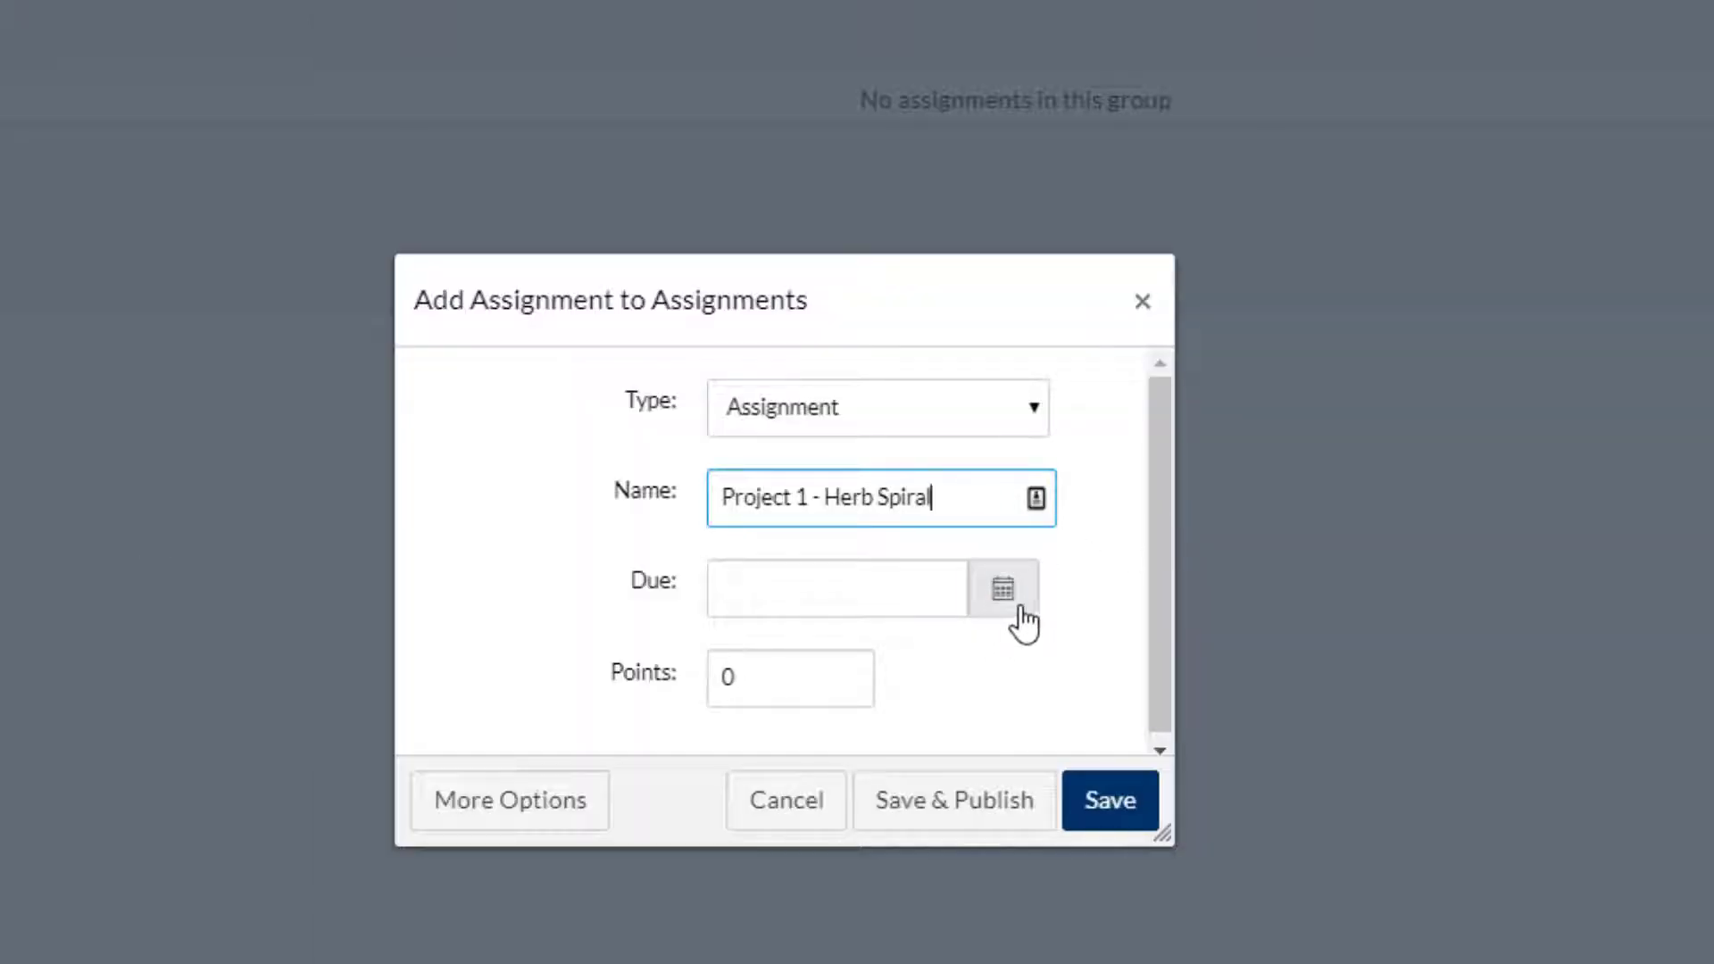
click(1003, 591)
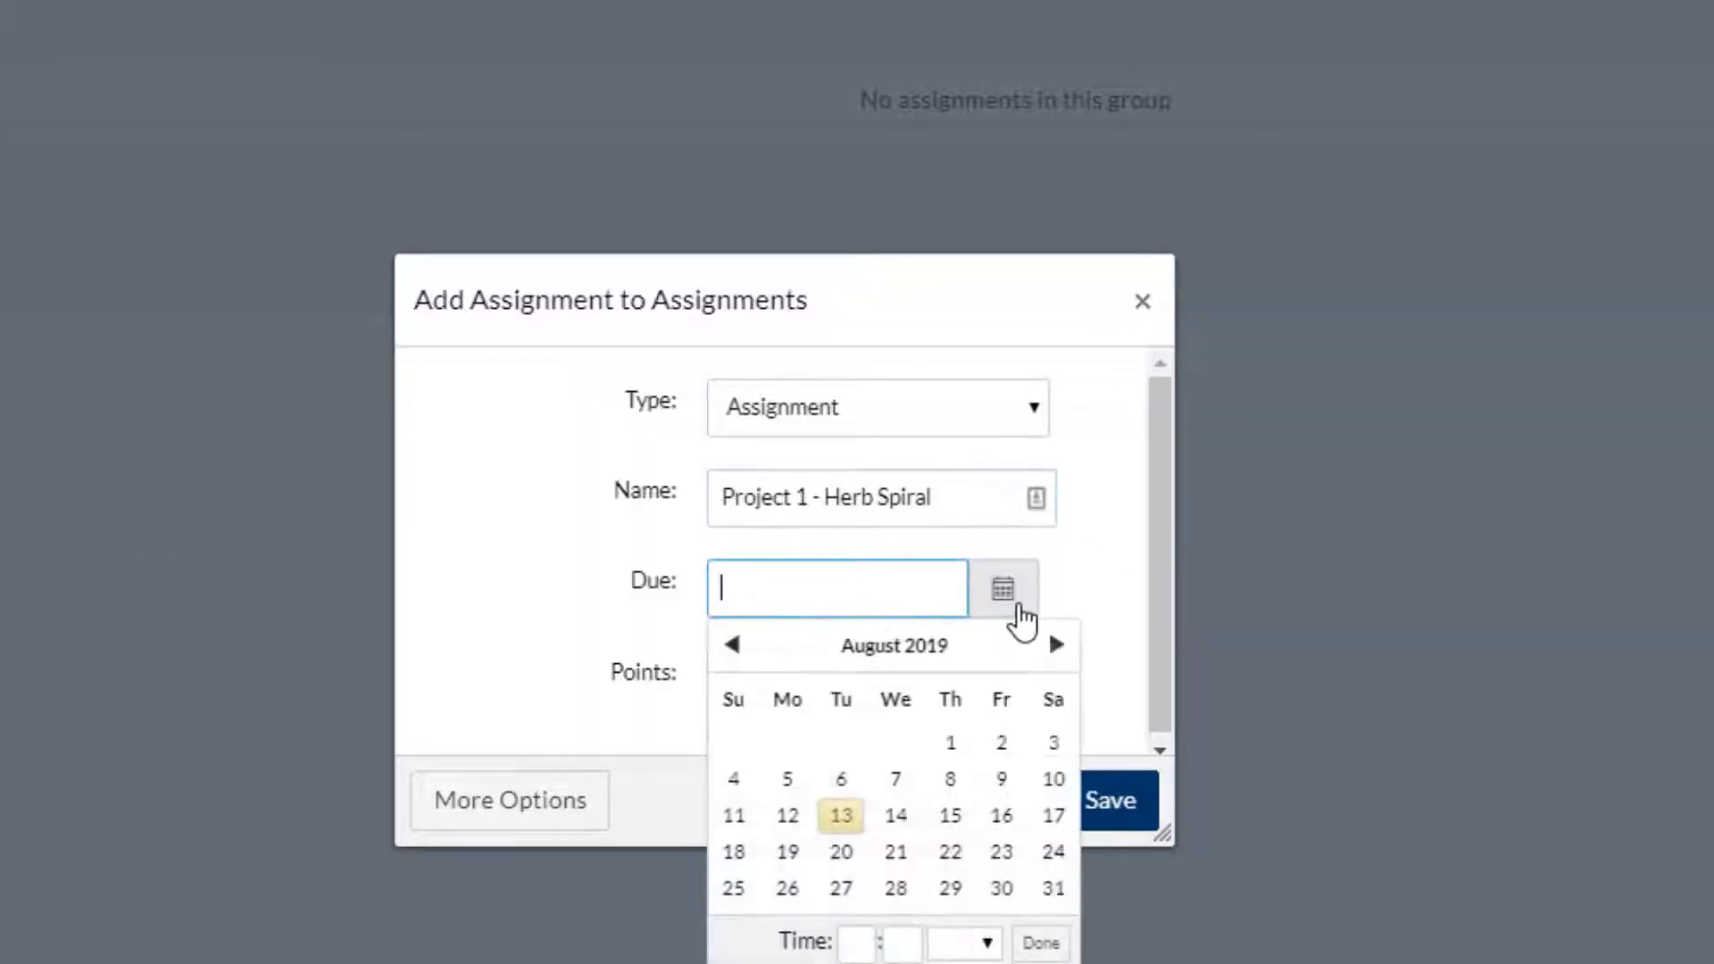
click(950, 888)
click(617, 635)
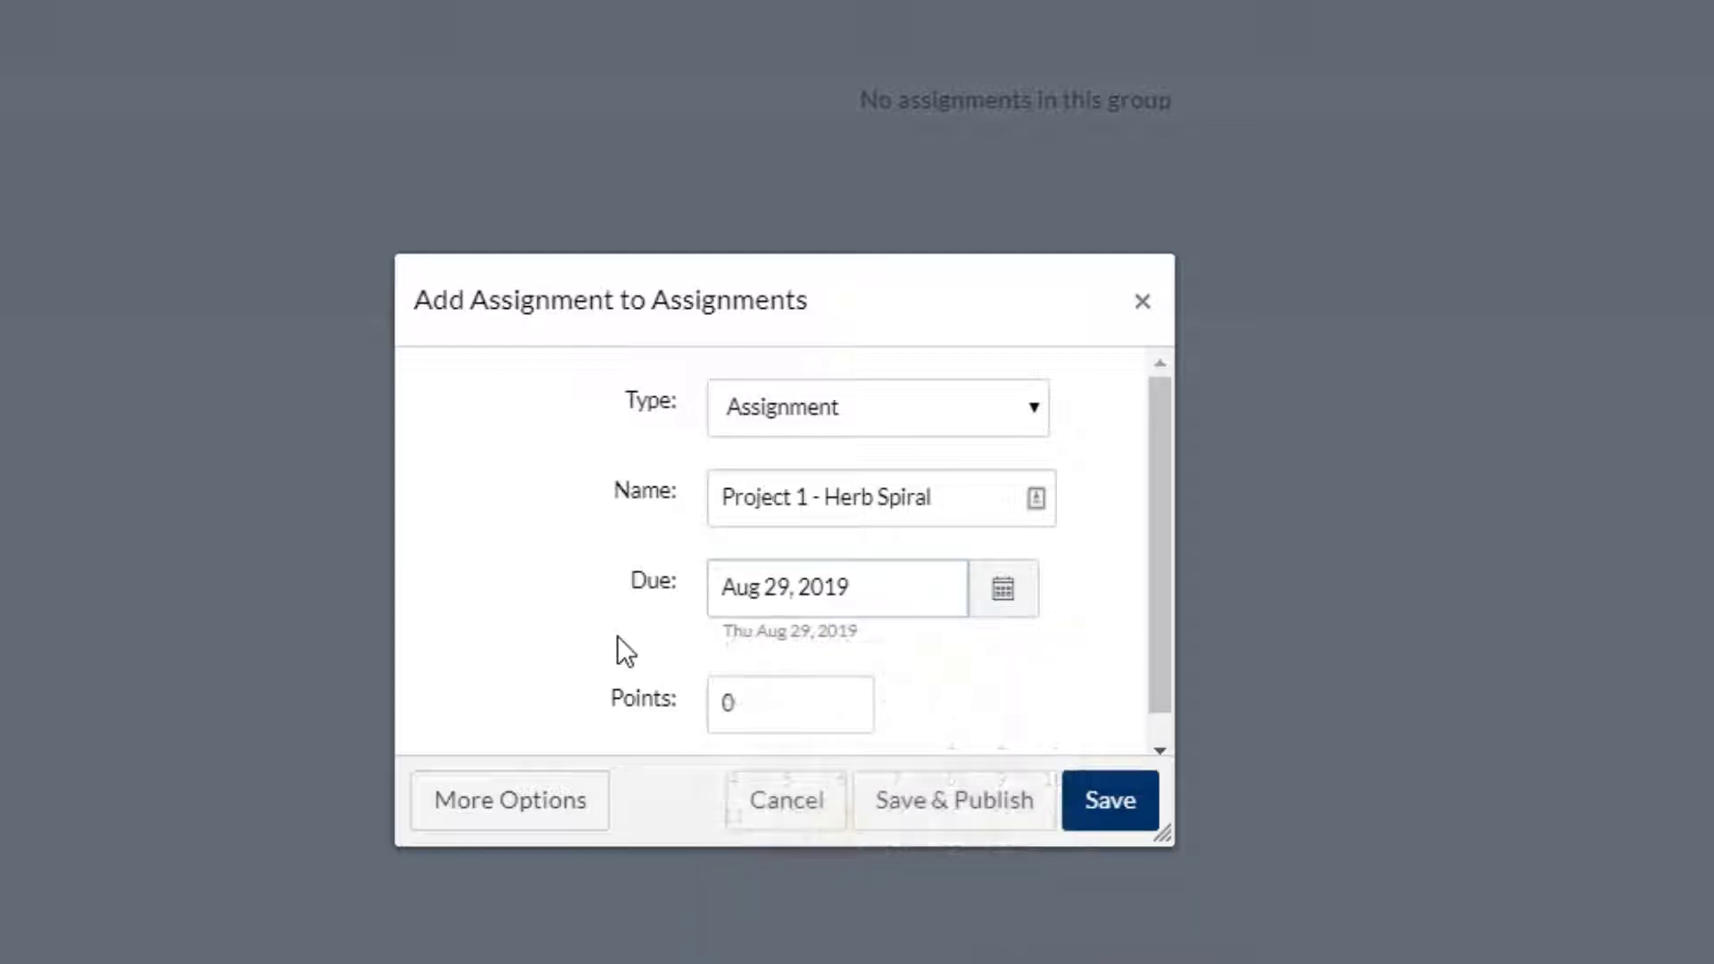
click(754, 700)
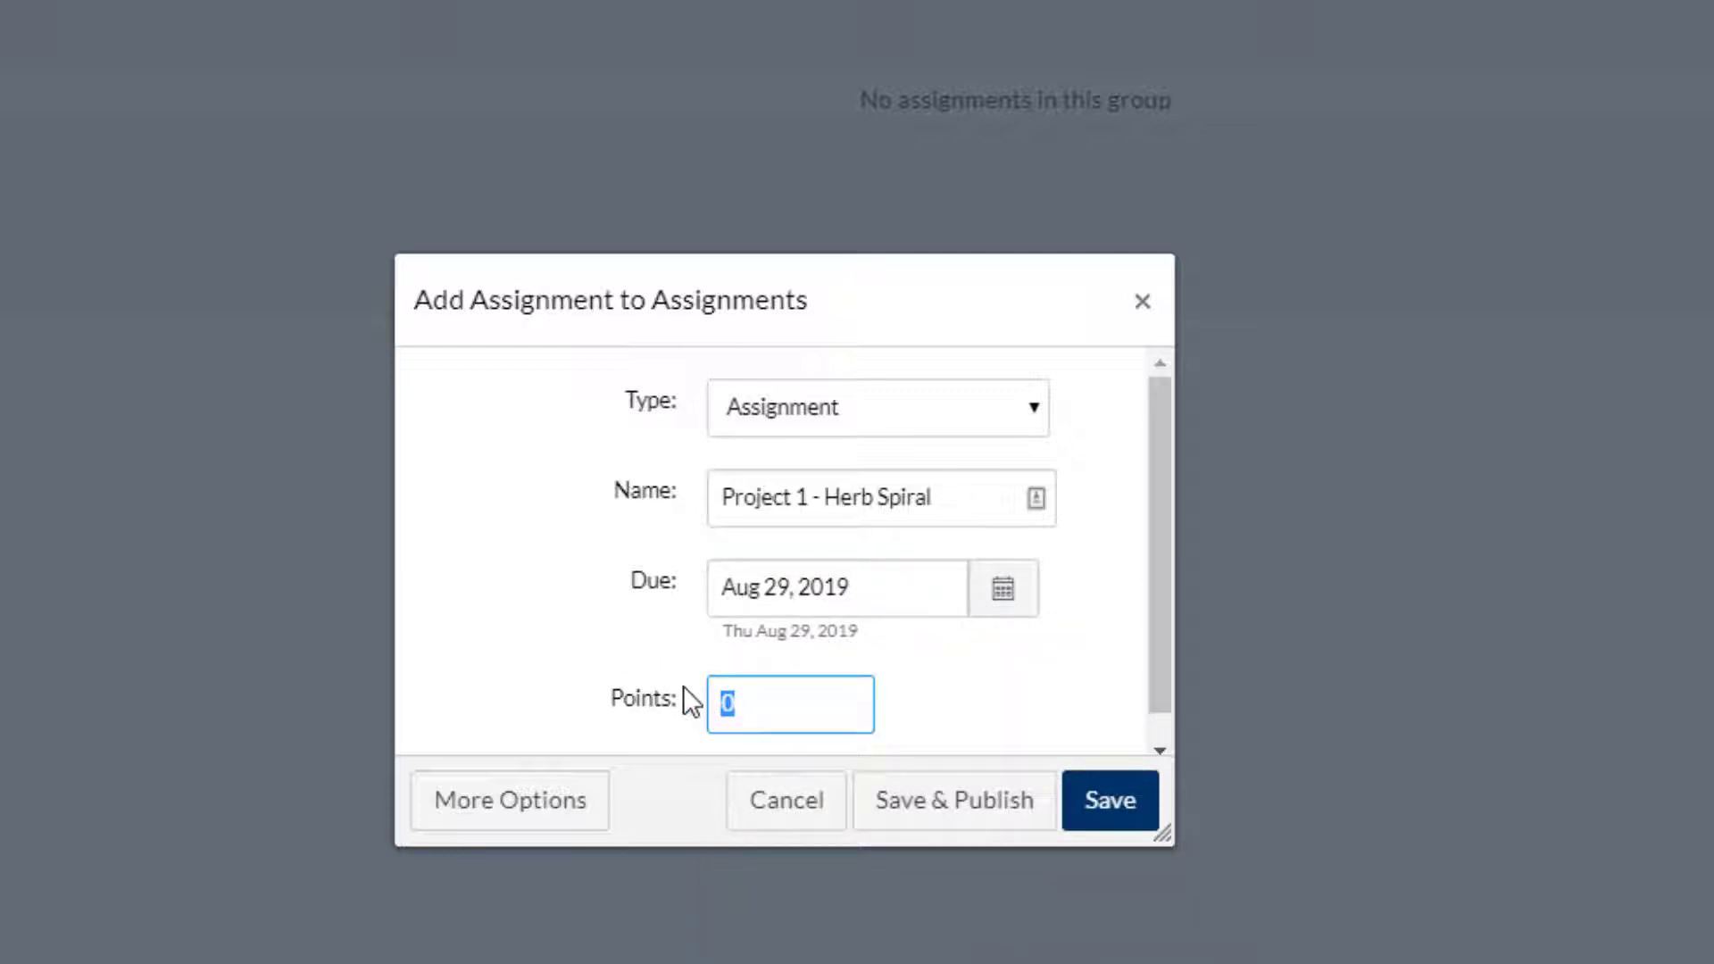
text(100)
click(1105, 806)
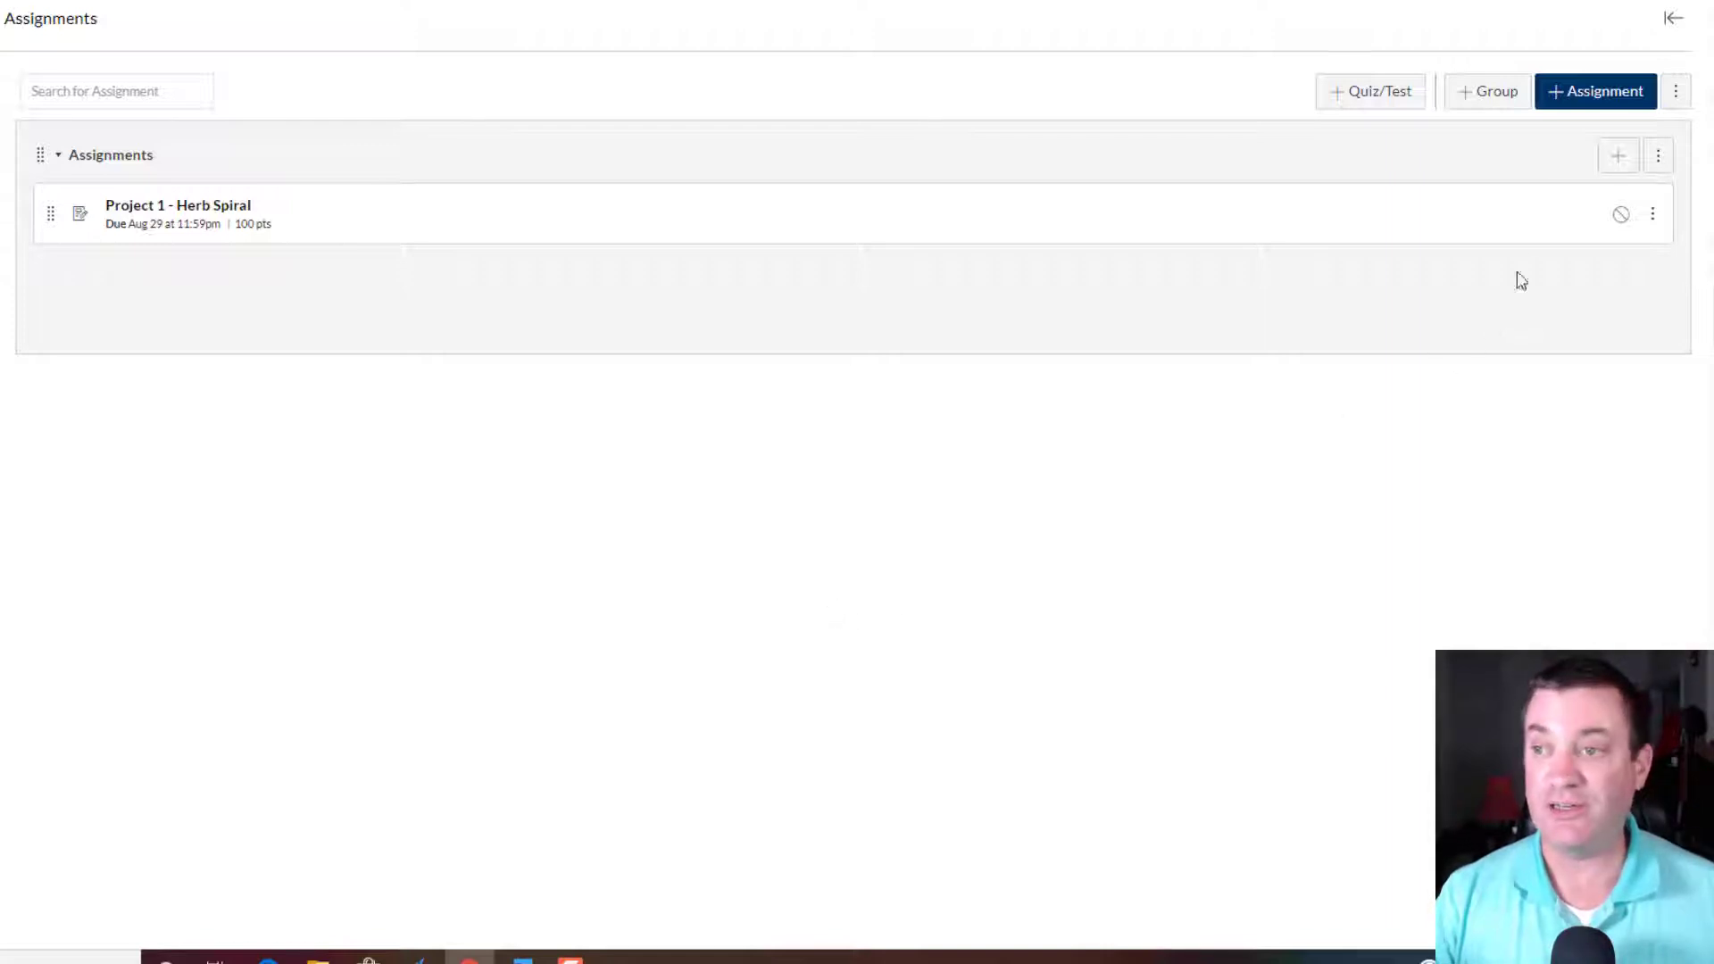
Start another assignment in the Assignments group and name it "Project 2 - Sun Trap".
click(1617, 155)
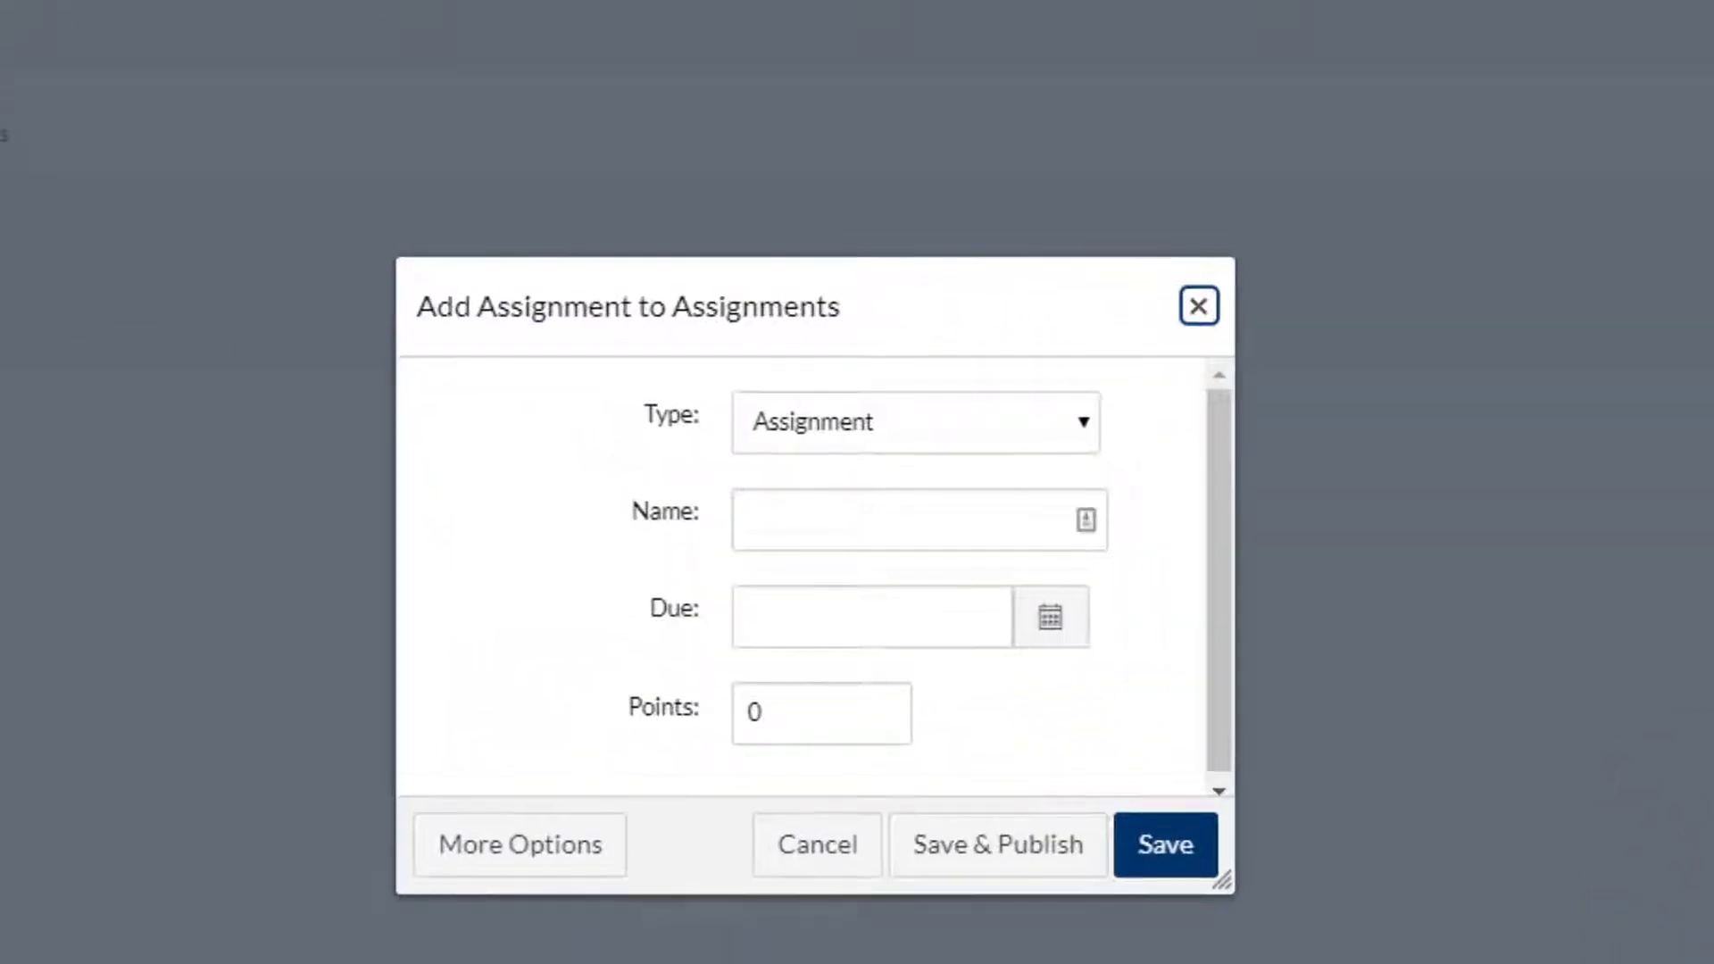
click(863, 522)
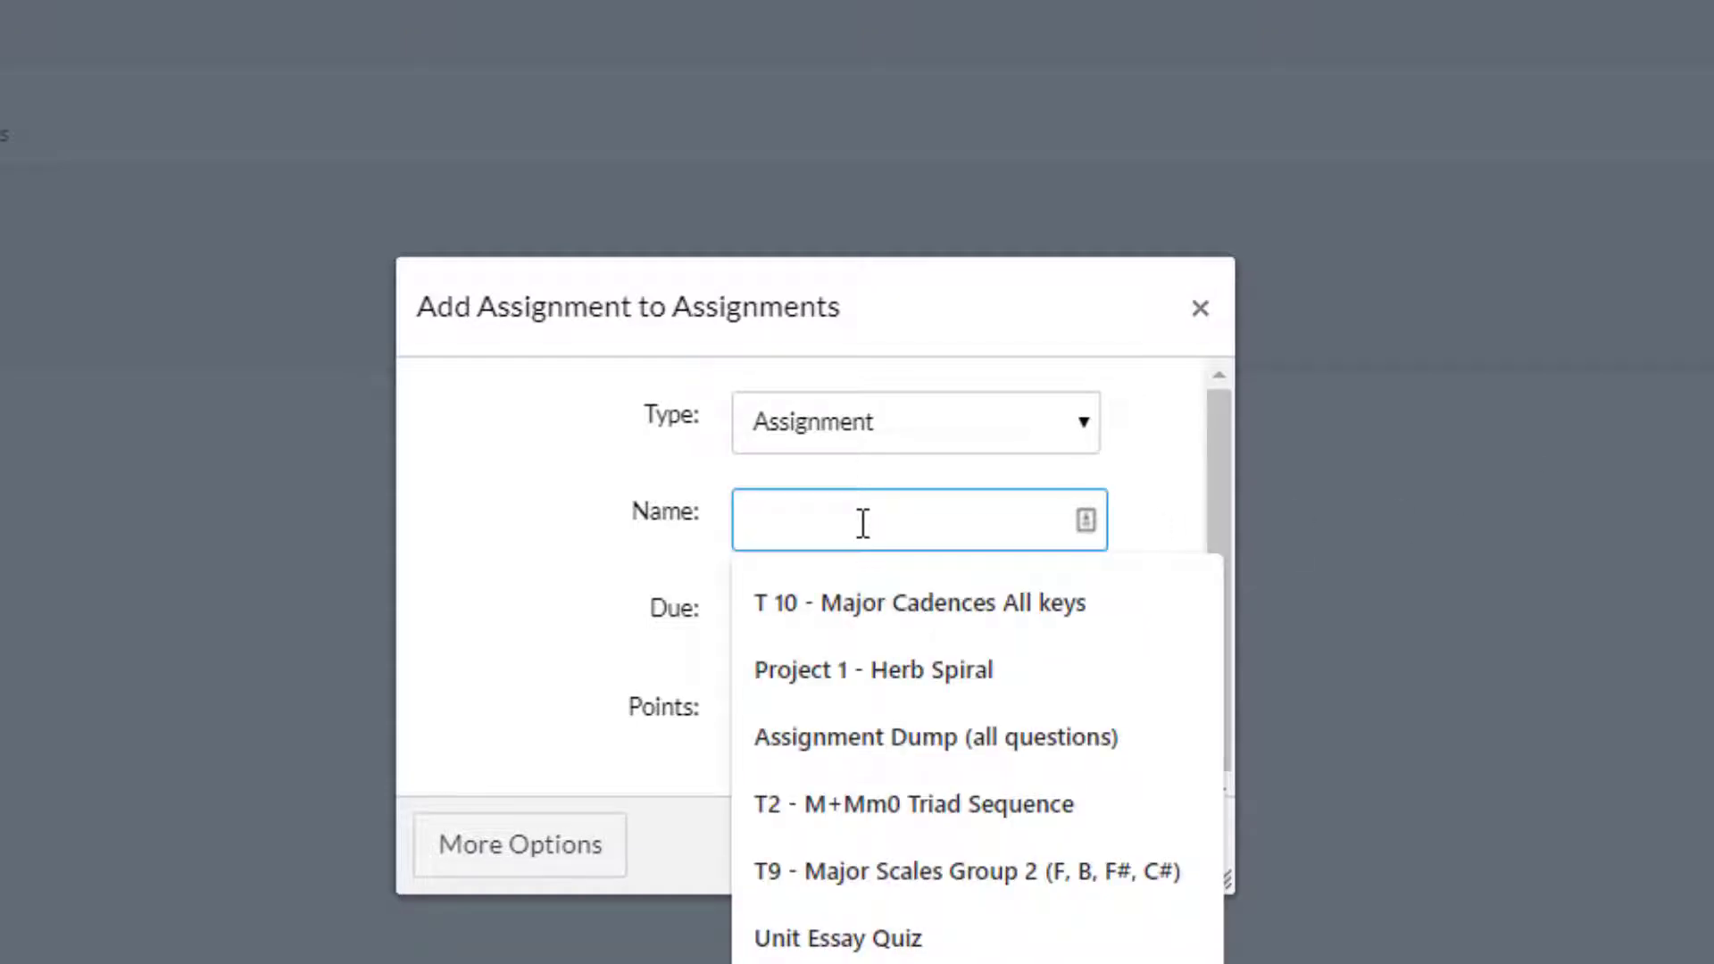
text(Project )
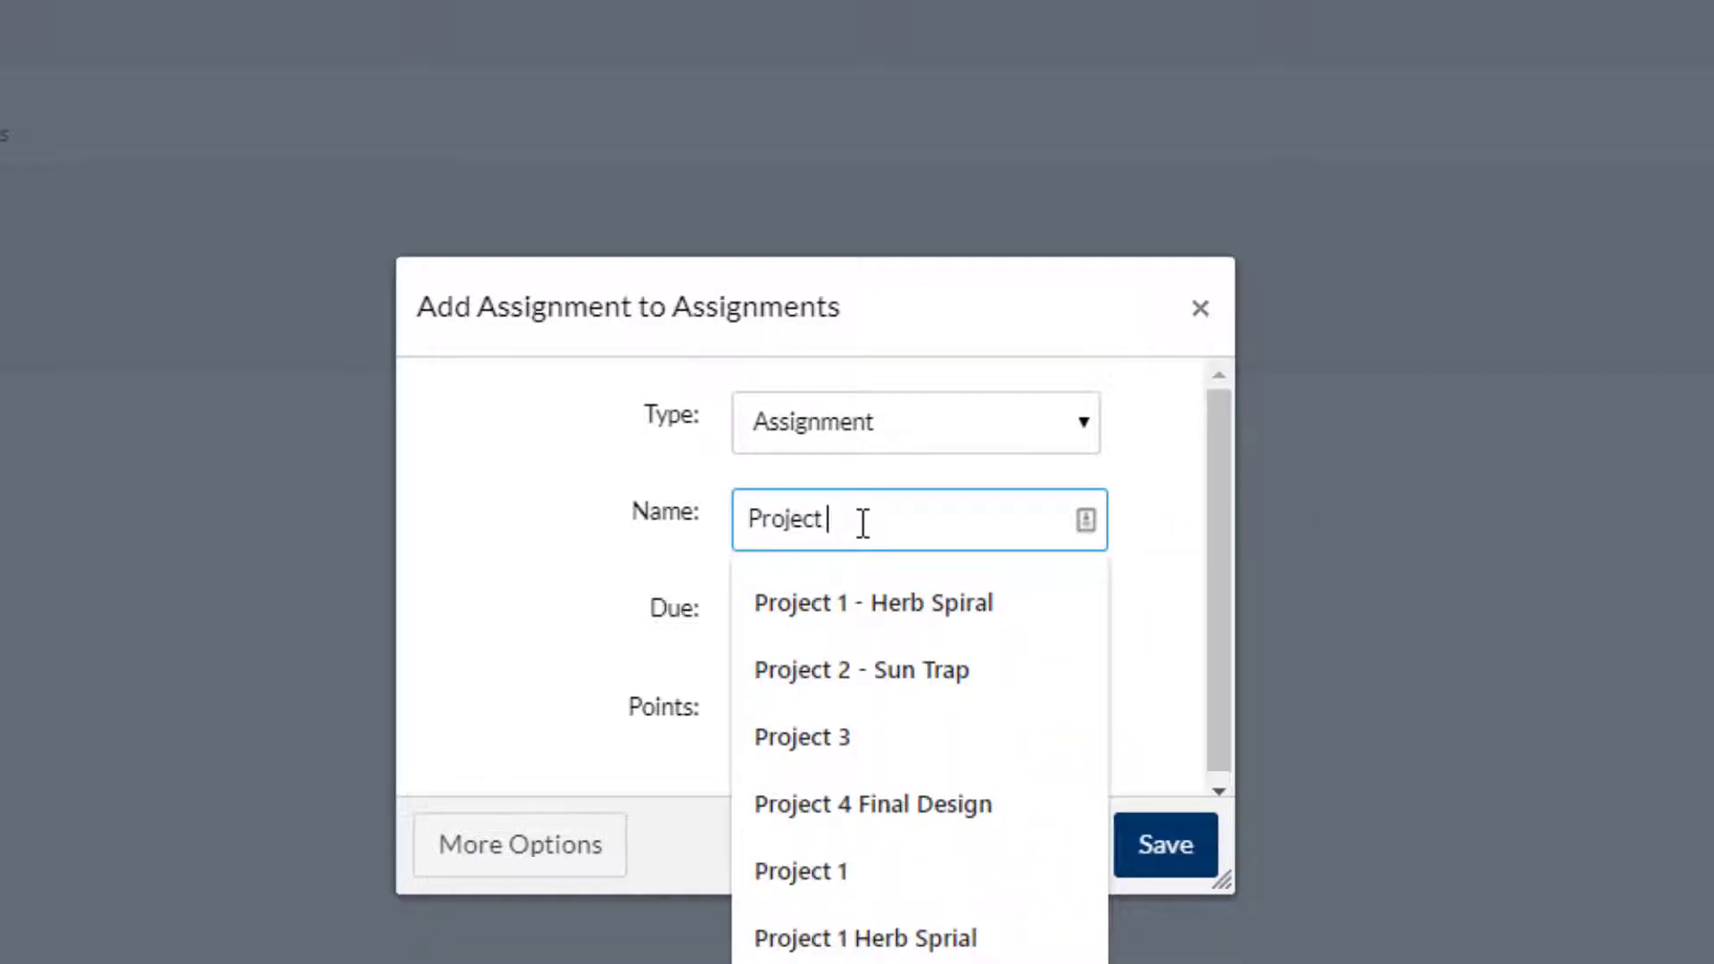
text(2 - Su)
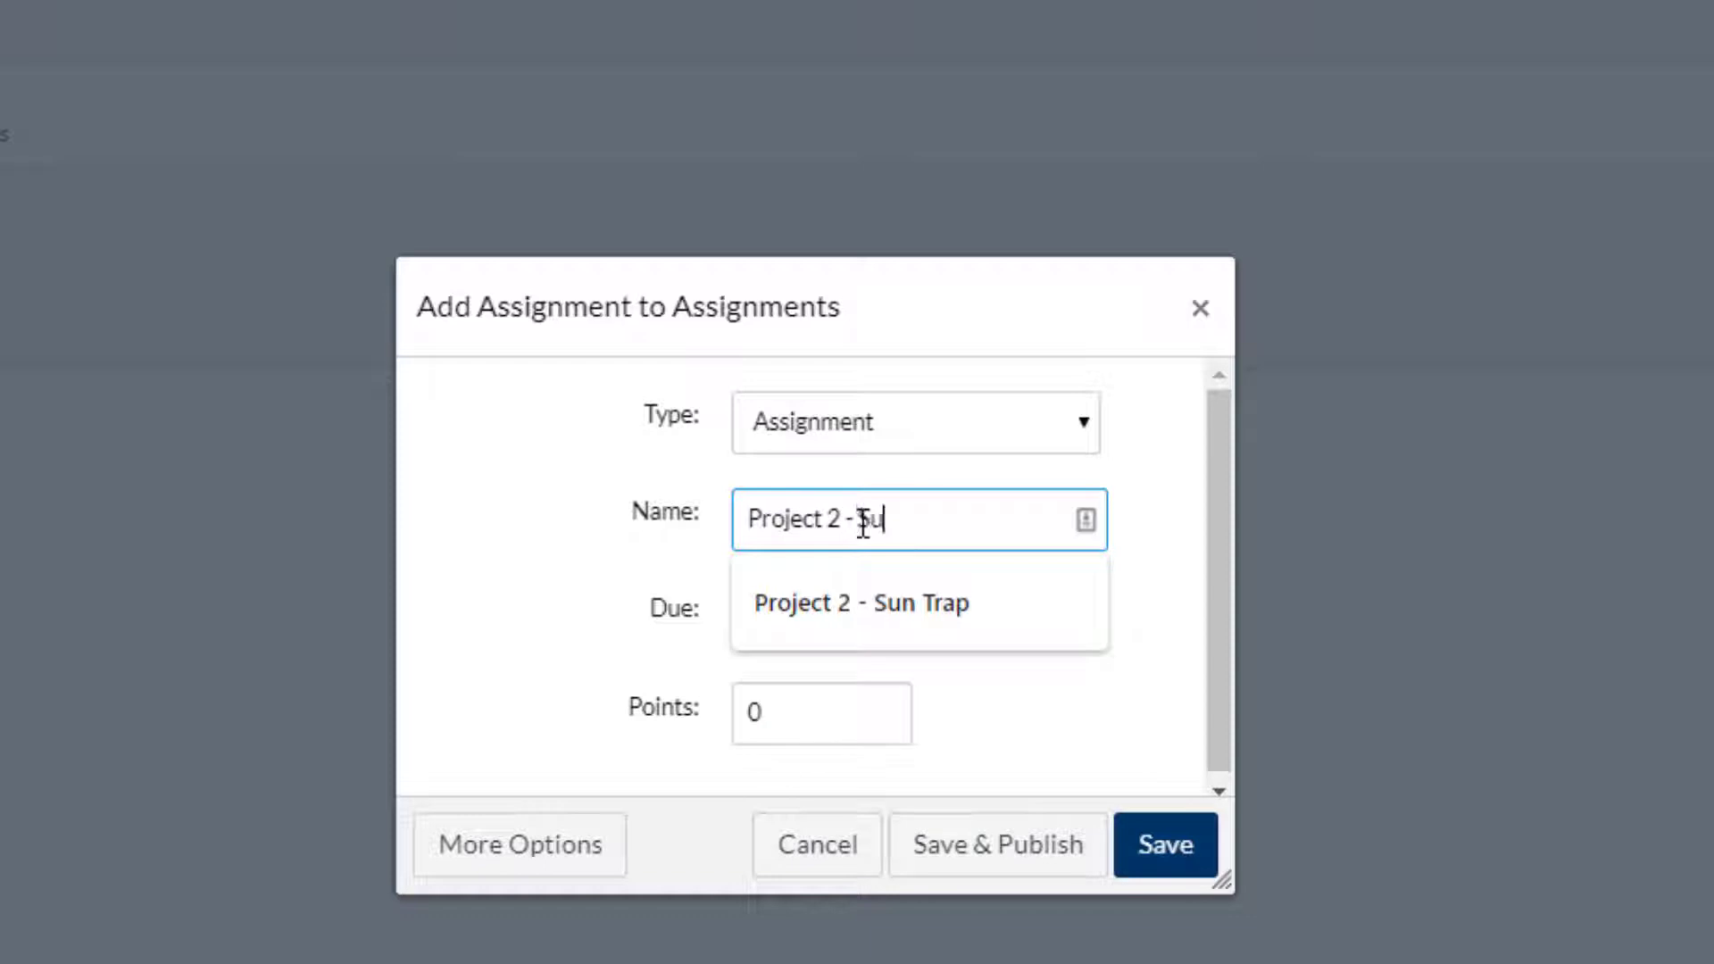
text(n Trap)
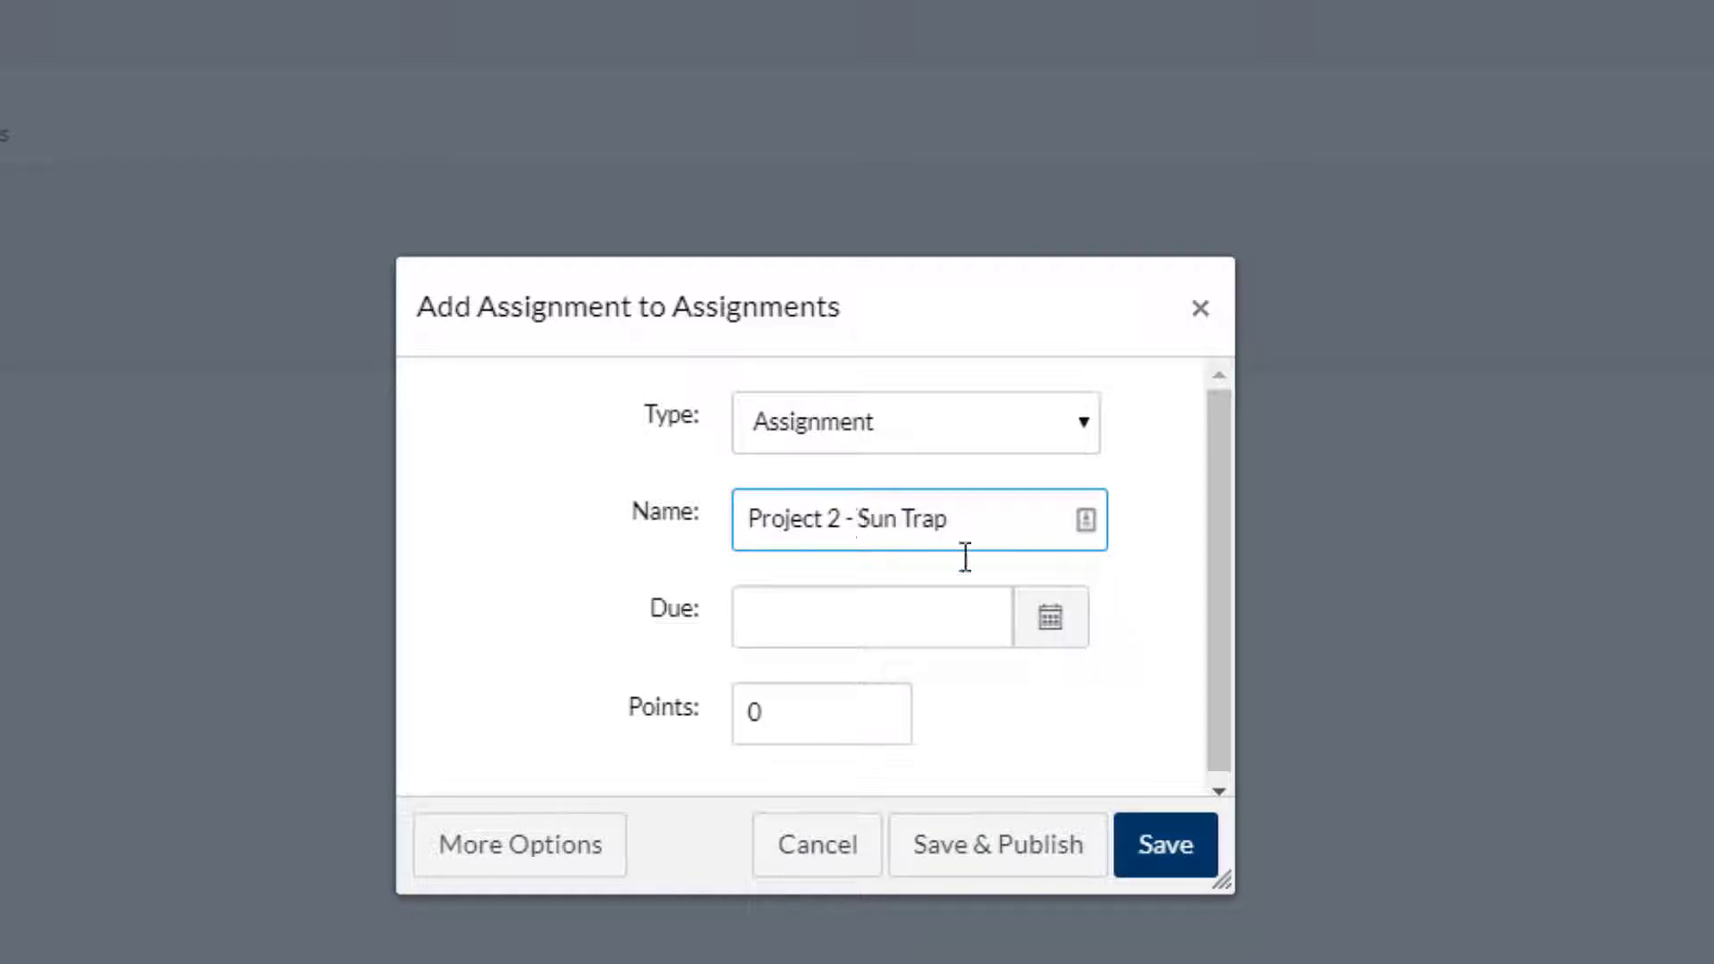
Check the Project 2 details in the Word gradebook, set its due date to Sep 11, 2019 and points to 100, and save it.
click(1049, 619)
key(alt+Tab)
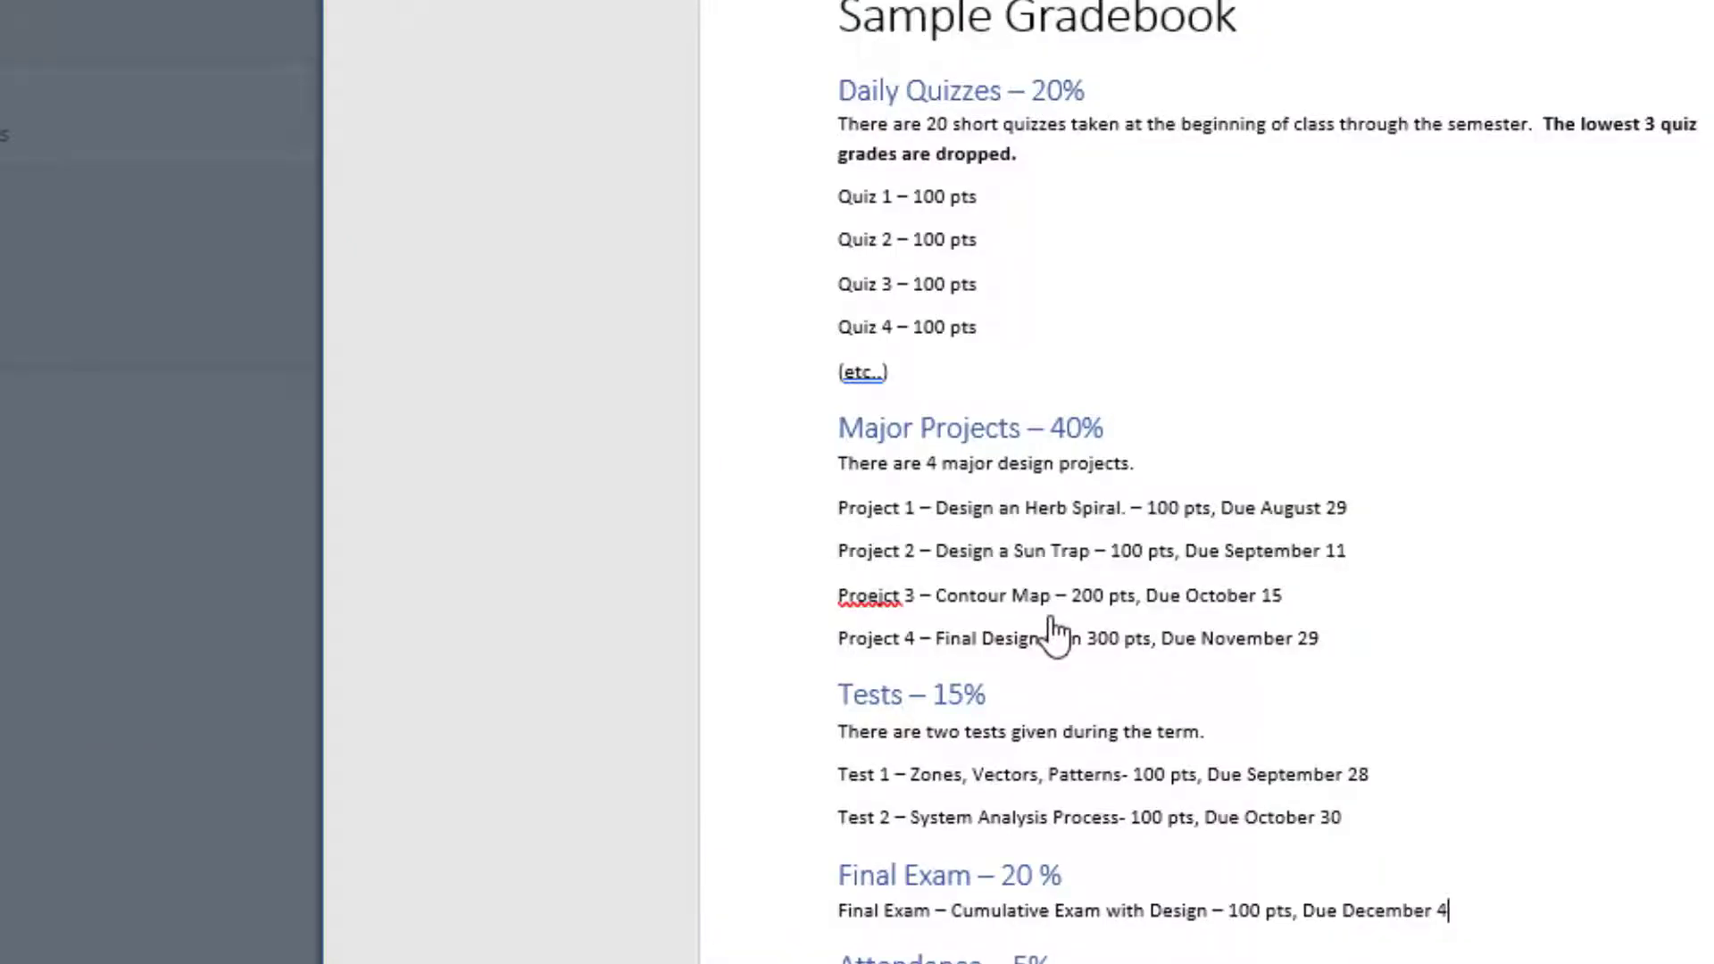
key(alt+Tab)
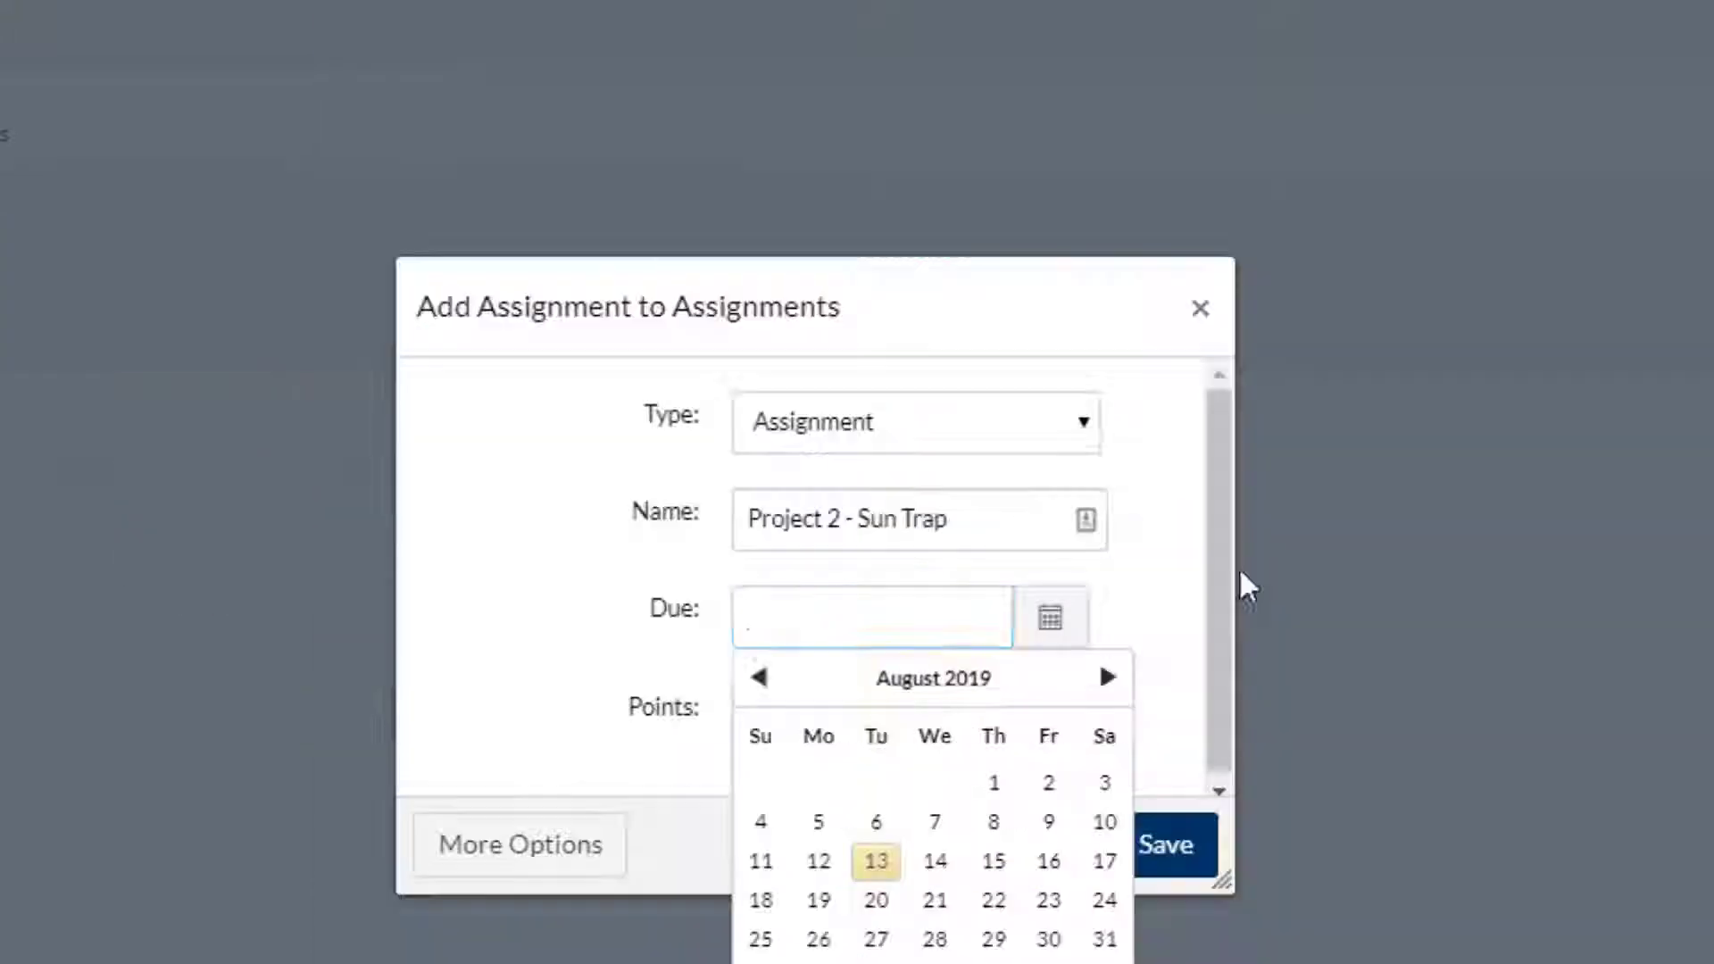
click(1107, 678)
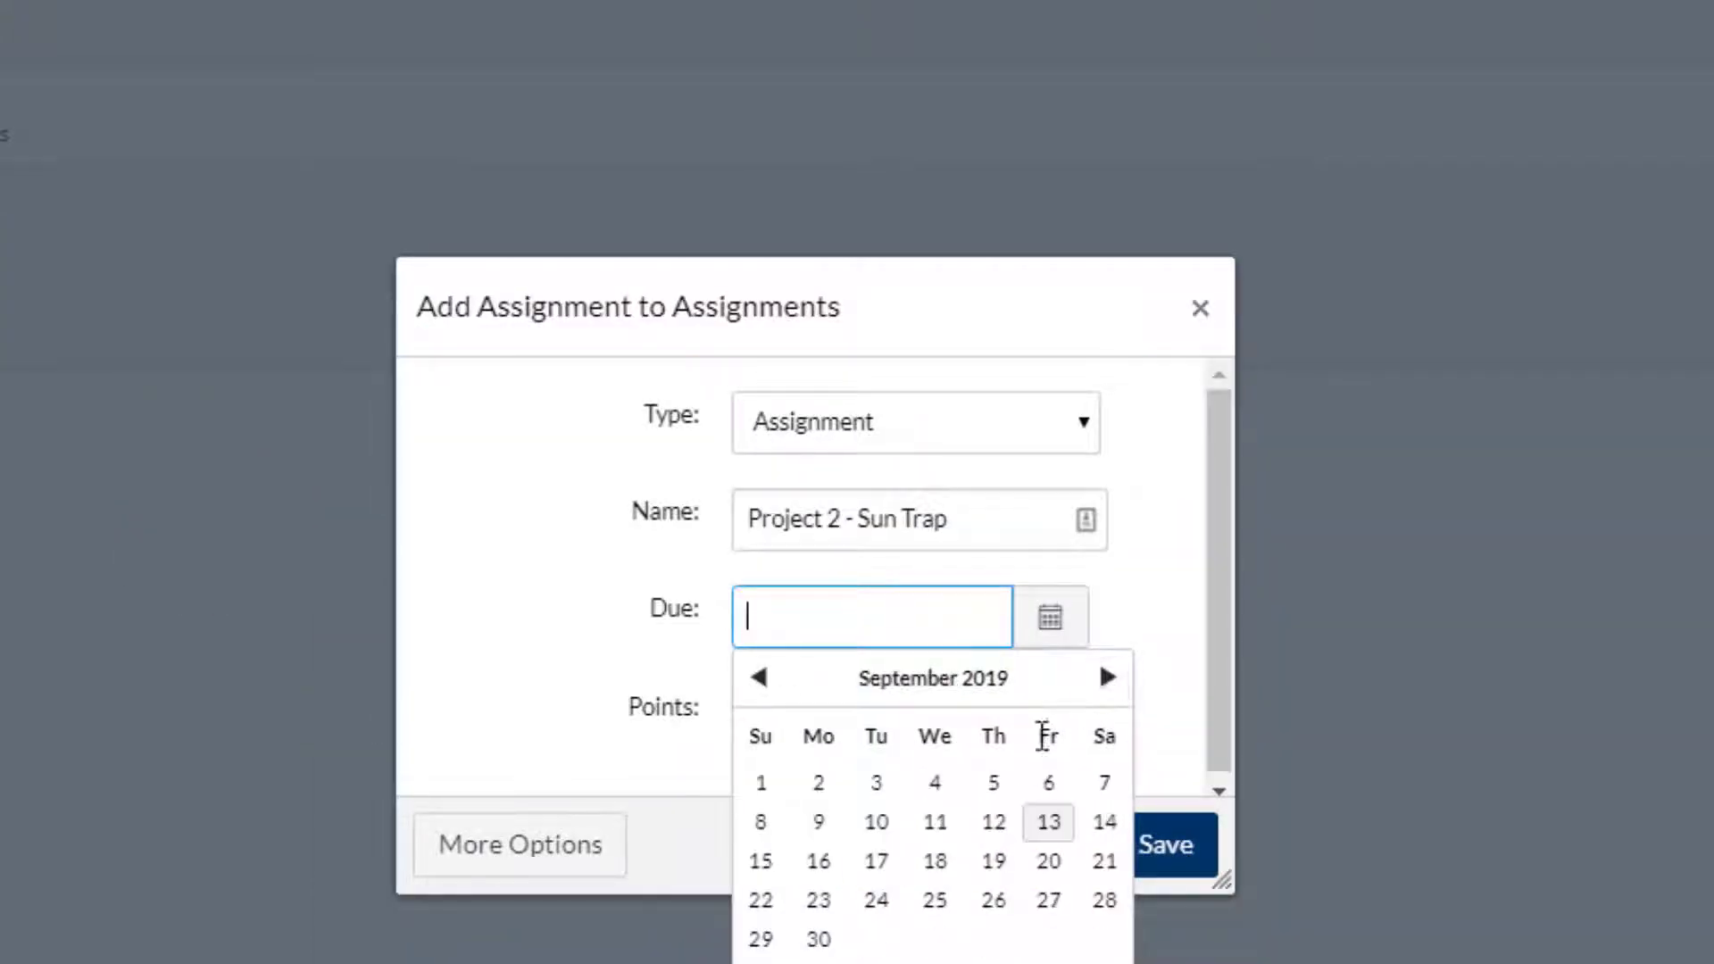
click(933, 823)
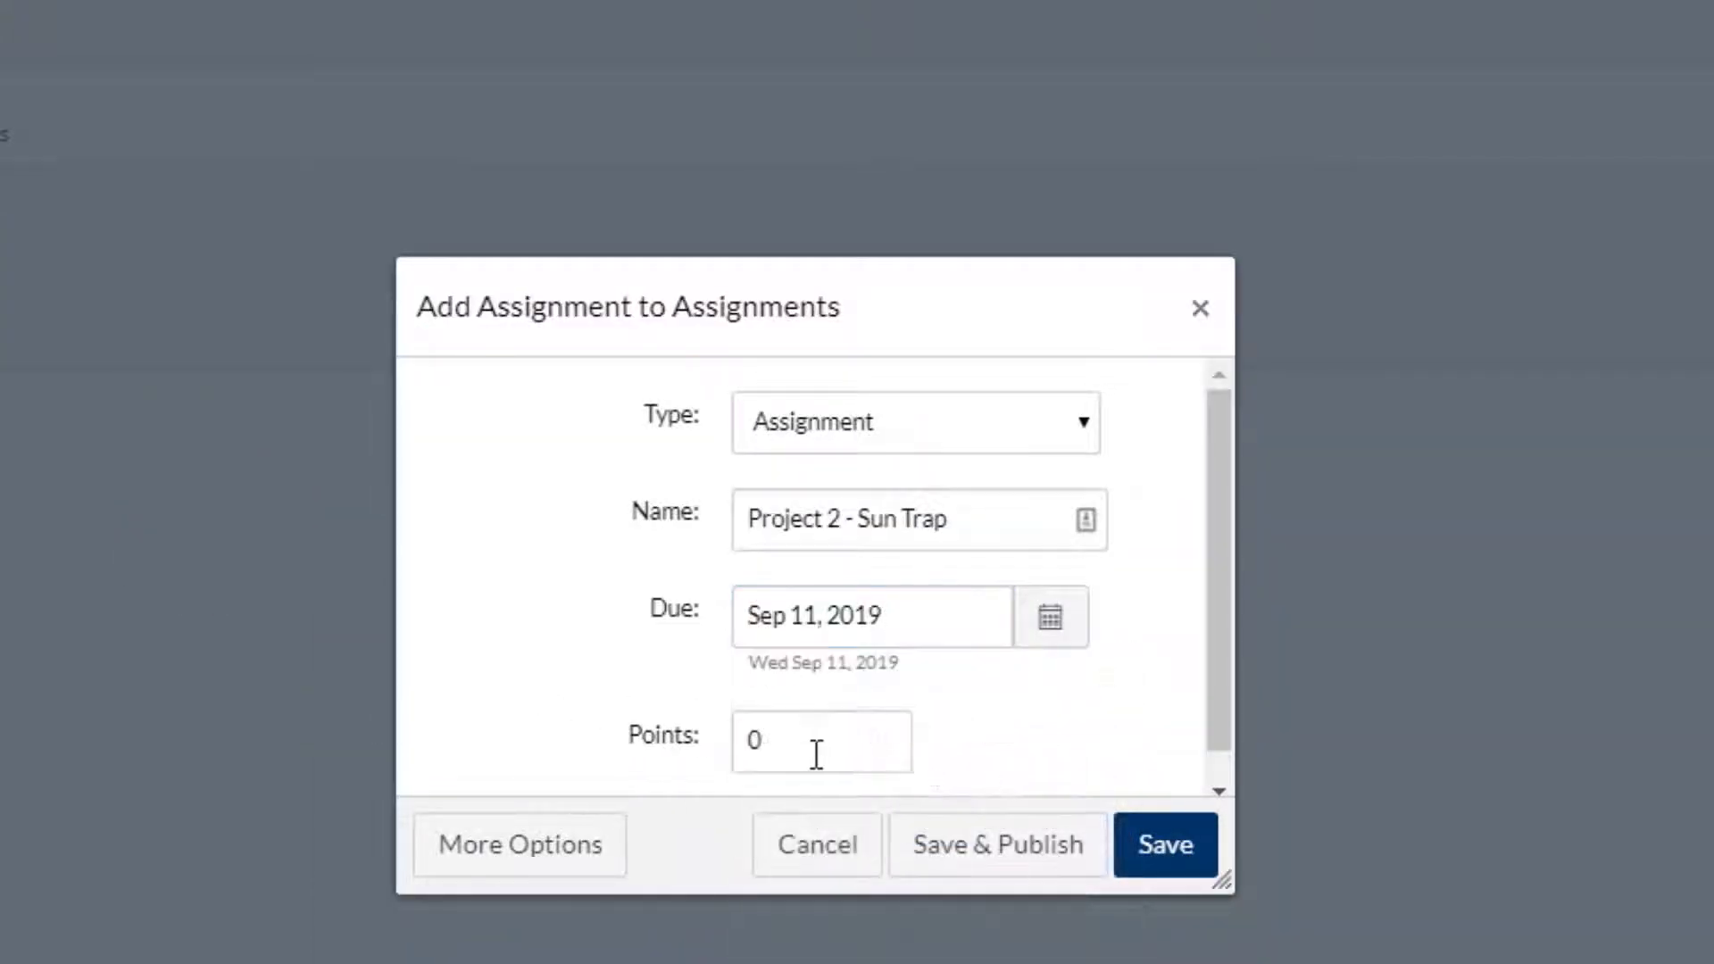
click(814, 753)
key(BackSpace)
text(100)
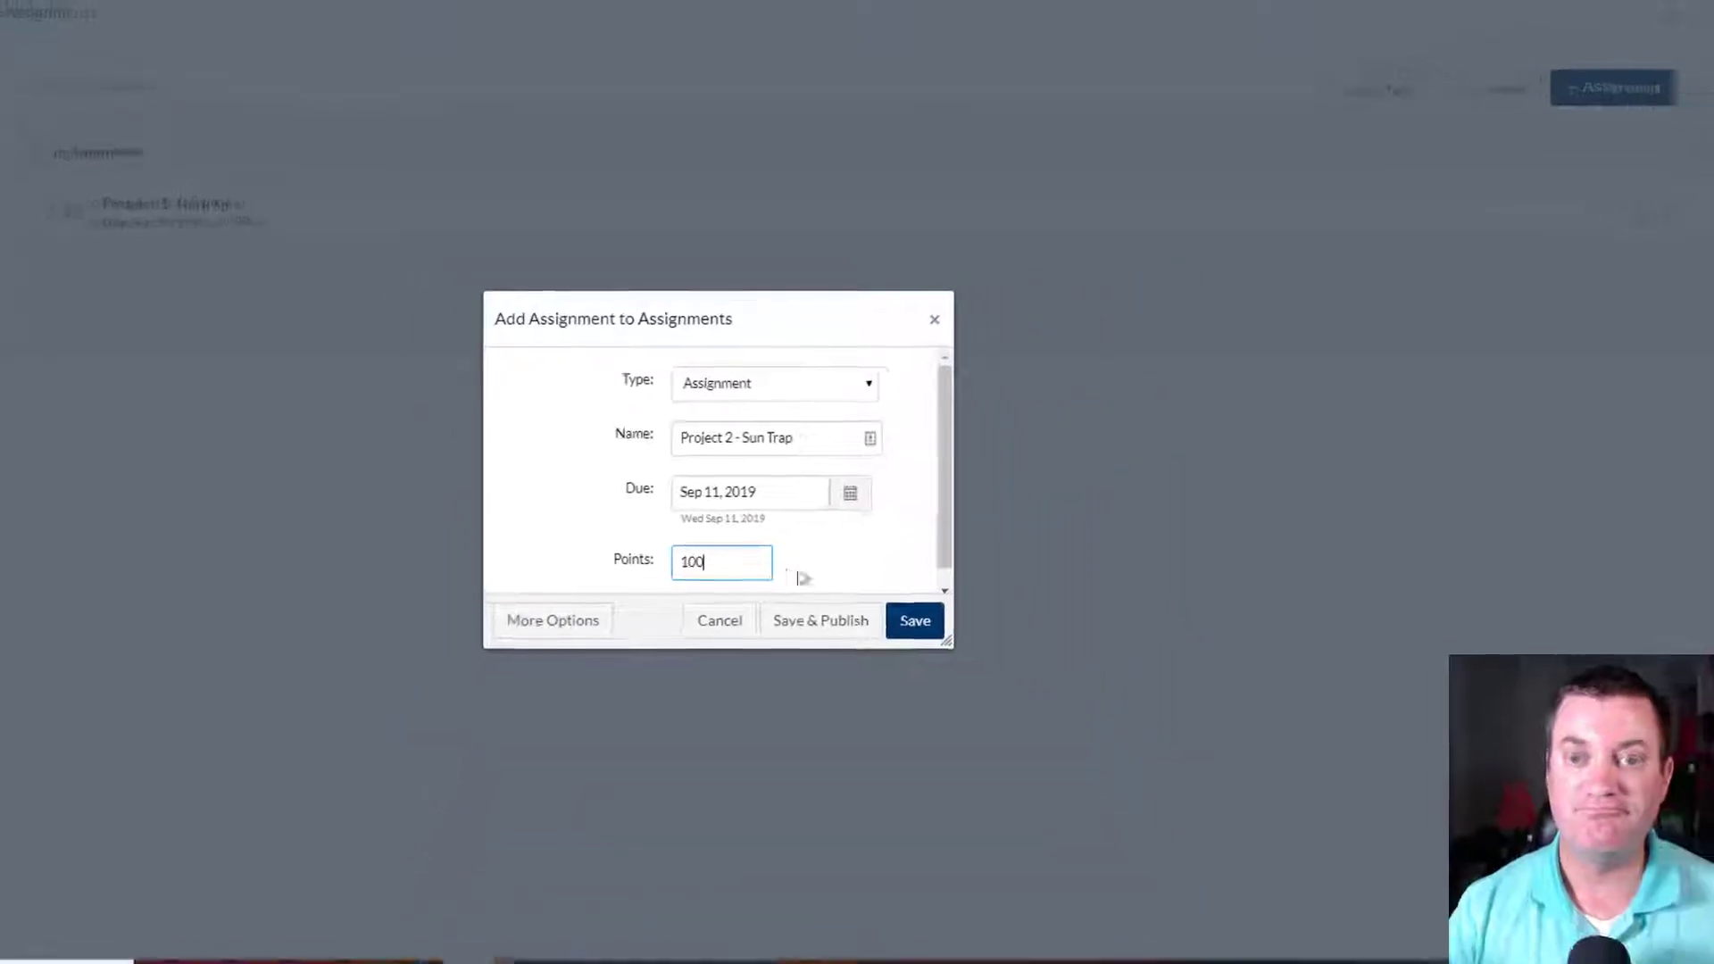
click(903, 624)
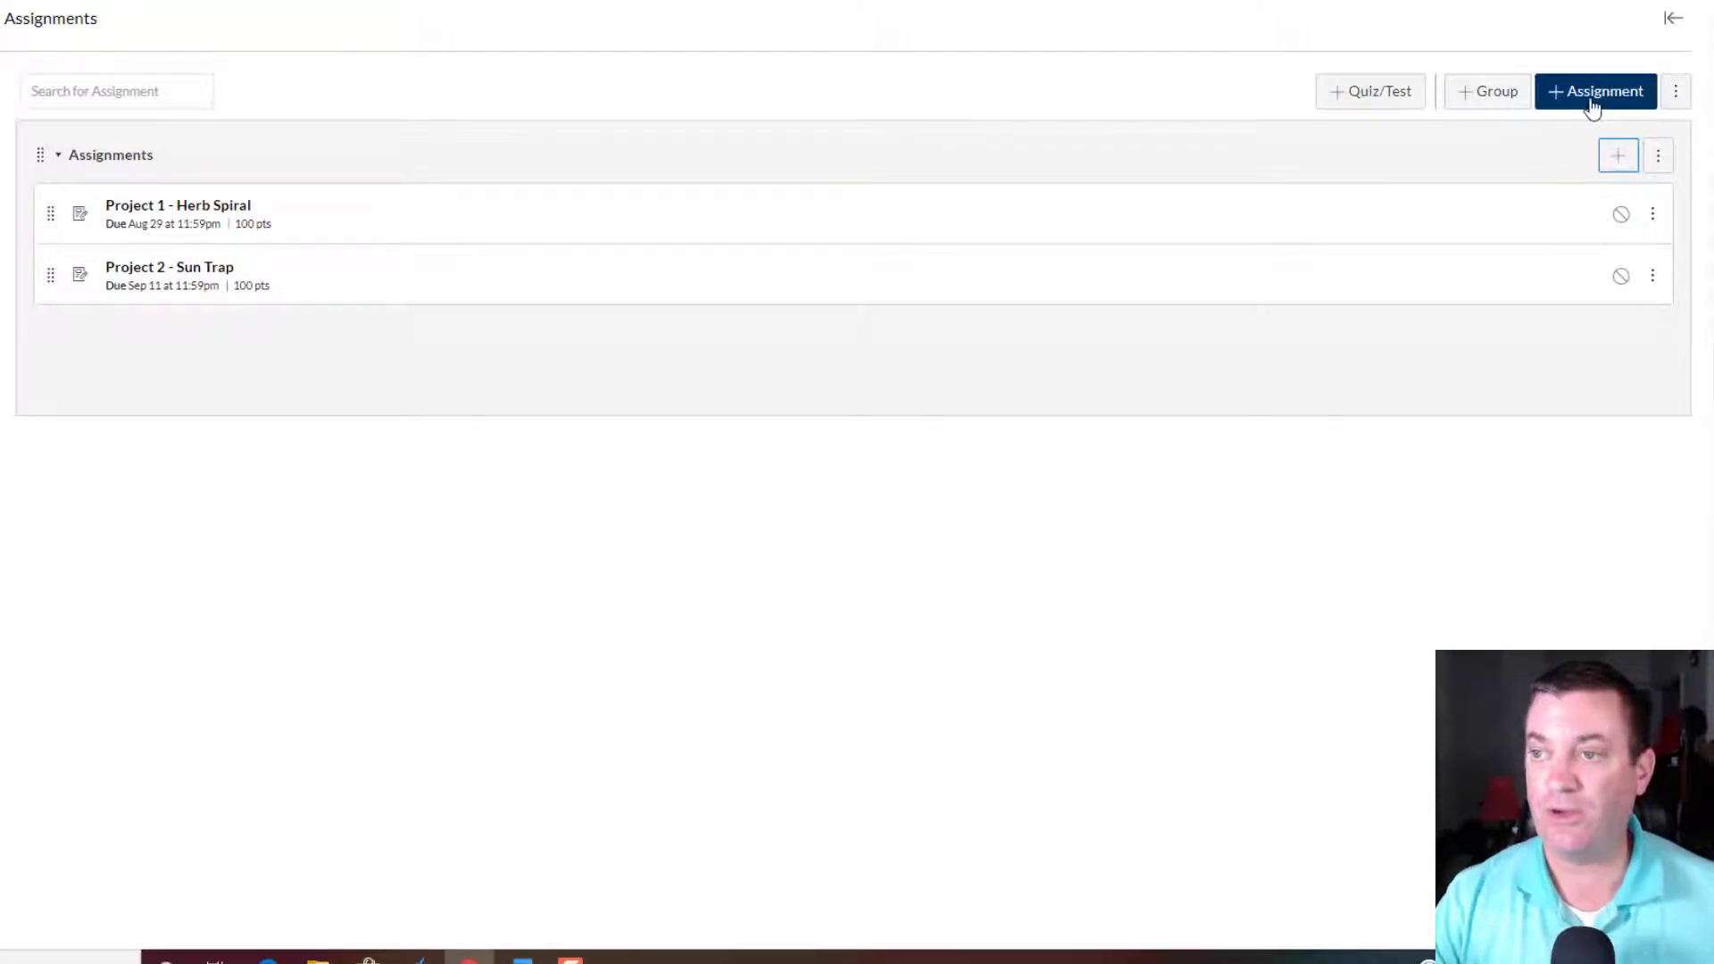
Start a third assignment in the Assignments group and name it "Project 3 - Contour Map".
click(1618, 158)
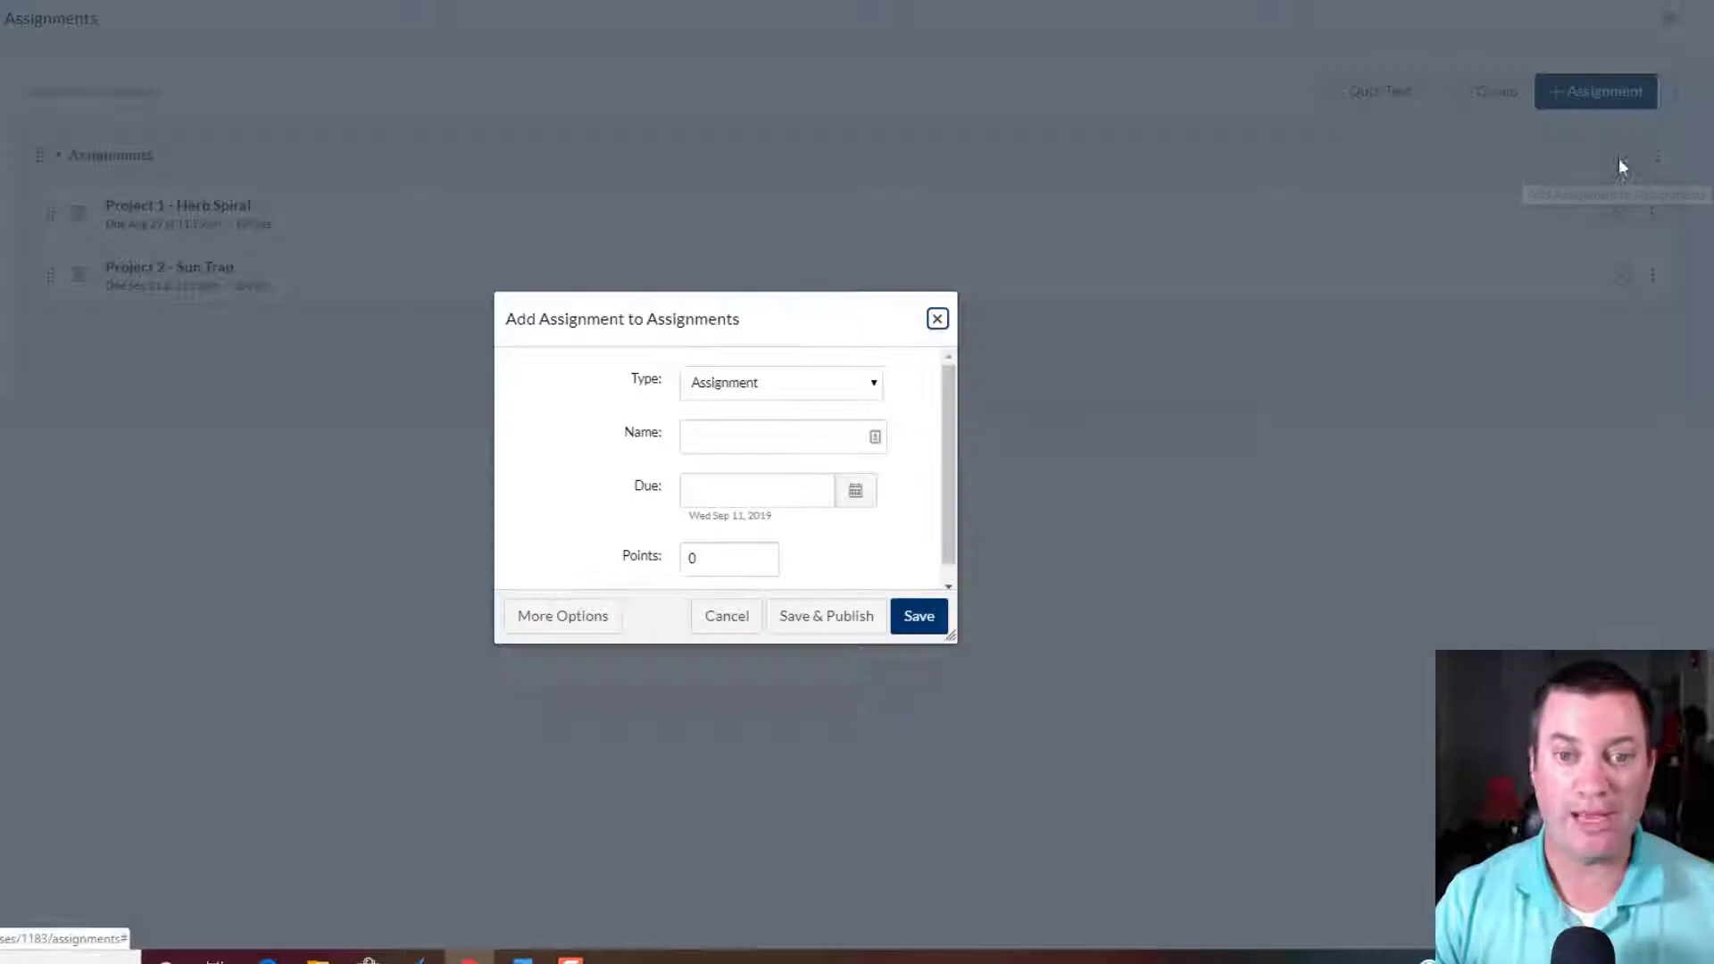
click(743, 437)
text(Projec)
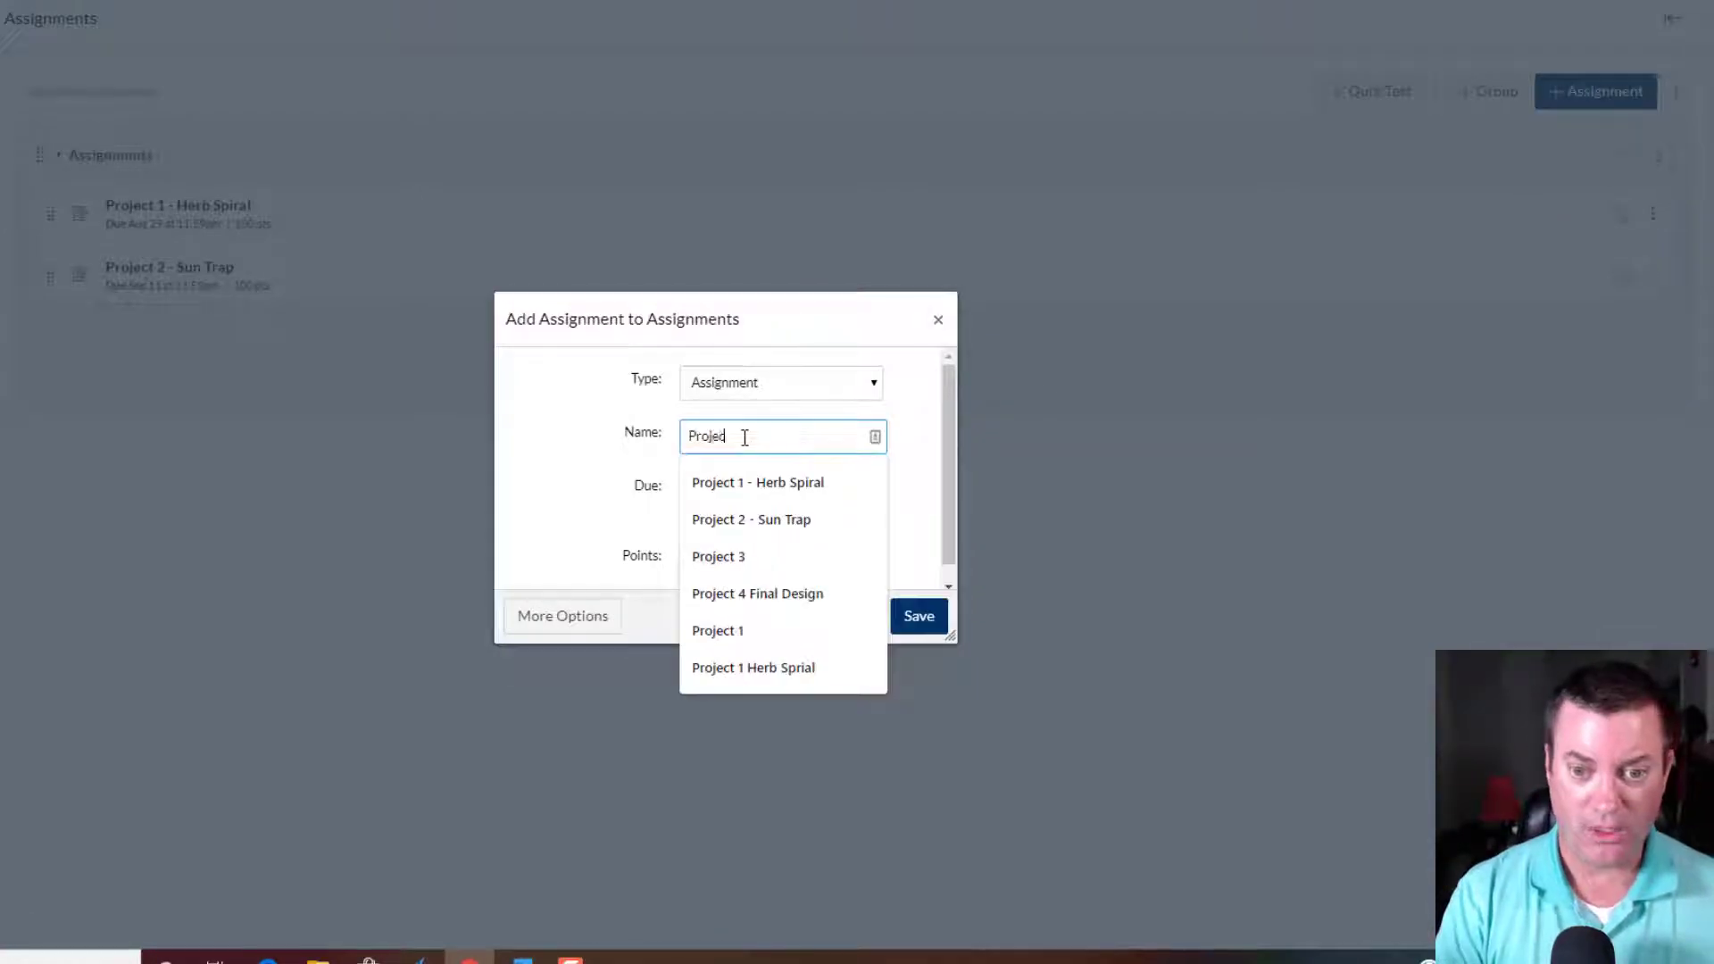
text(t 3)
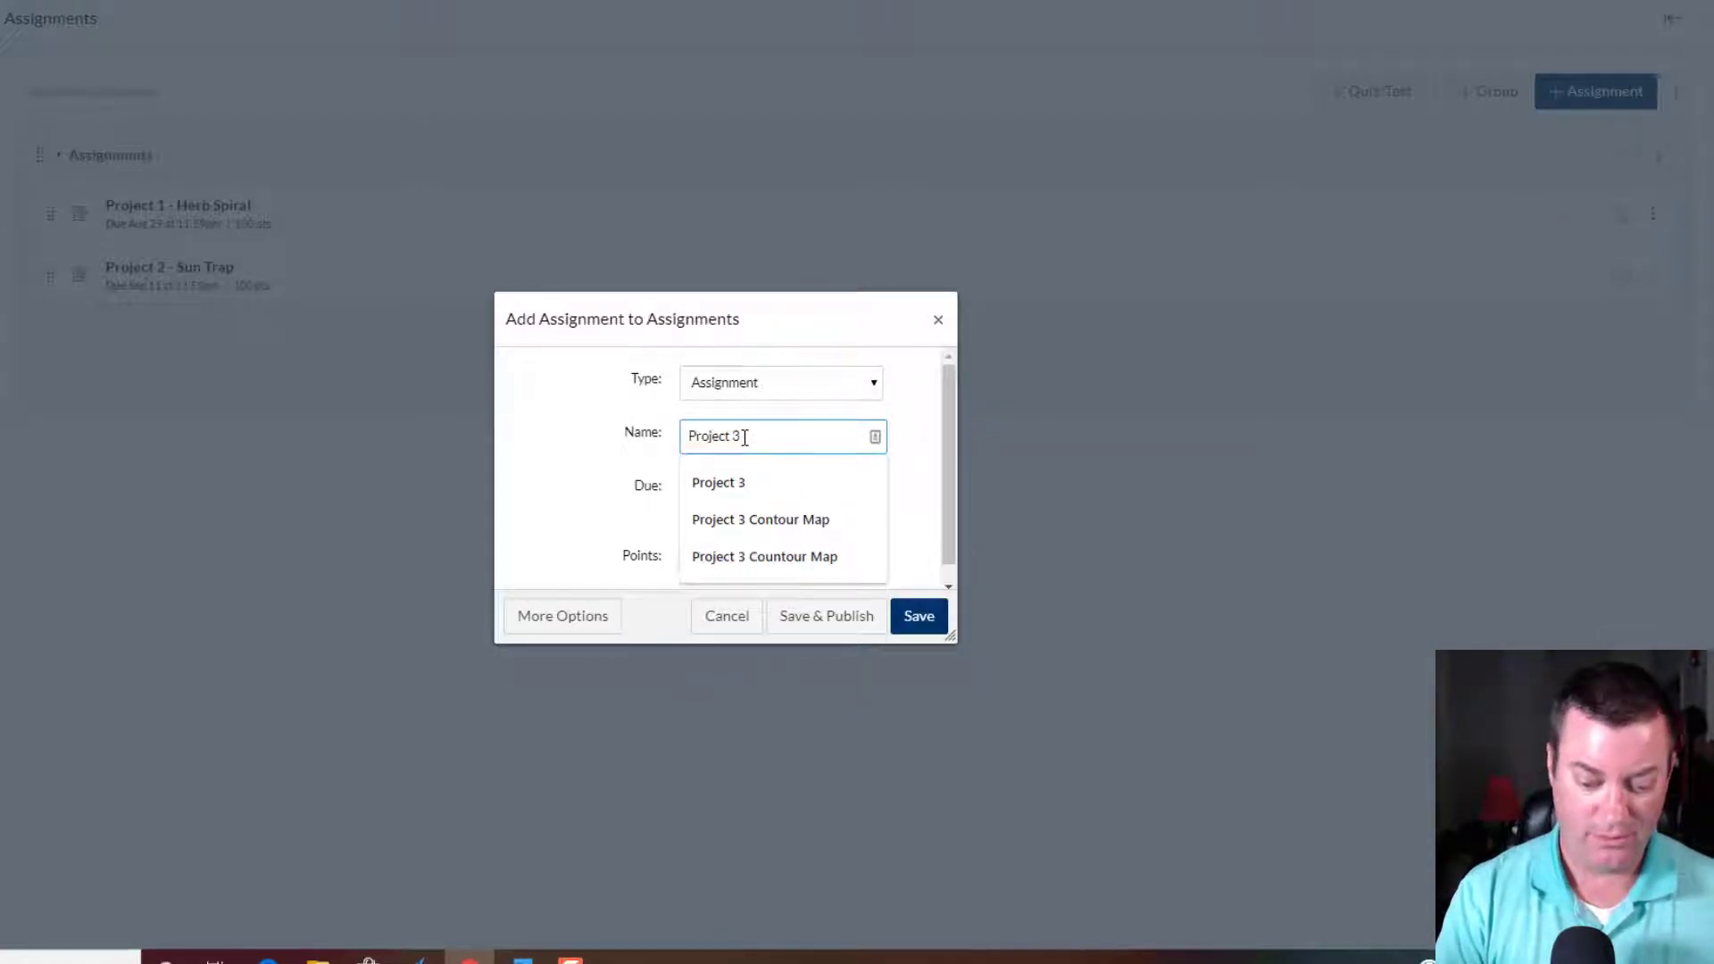
key(Escape)
text(- Controur Map)
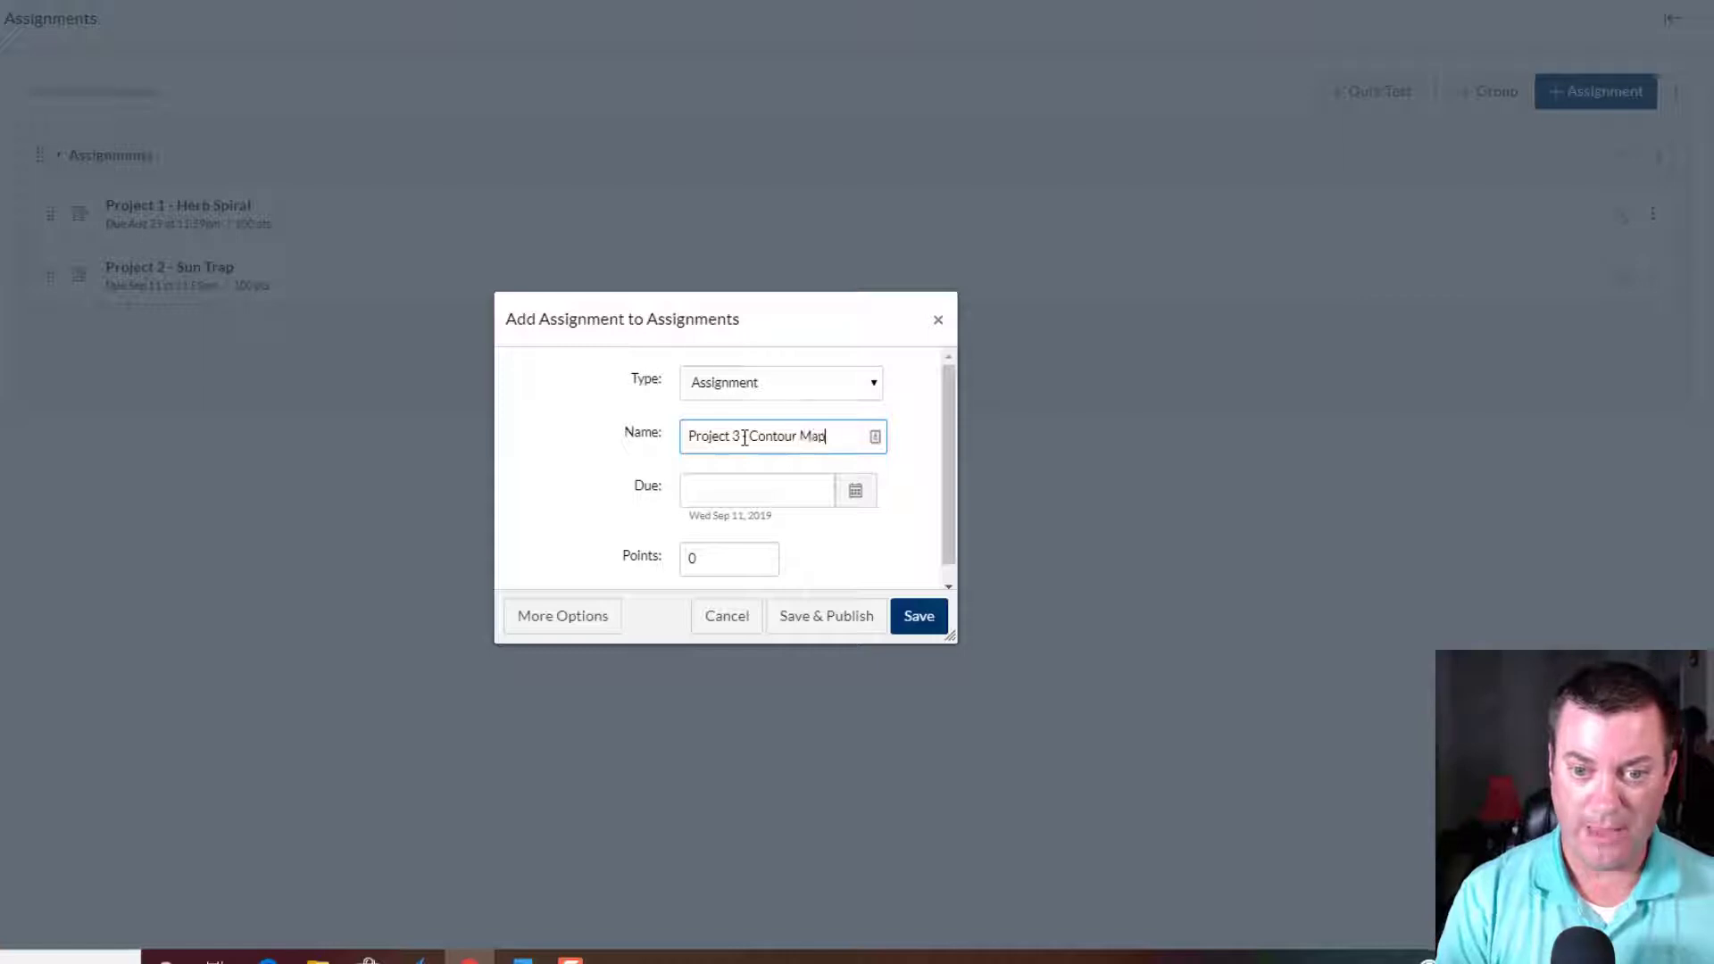
Check the Project 3 details in the Word gradebook, set its due date to Oct 15, 2019 and points to 200, and save it.
key(alt+Tab)
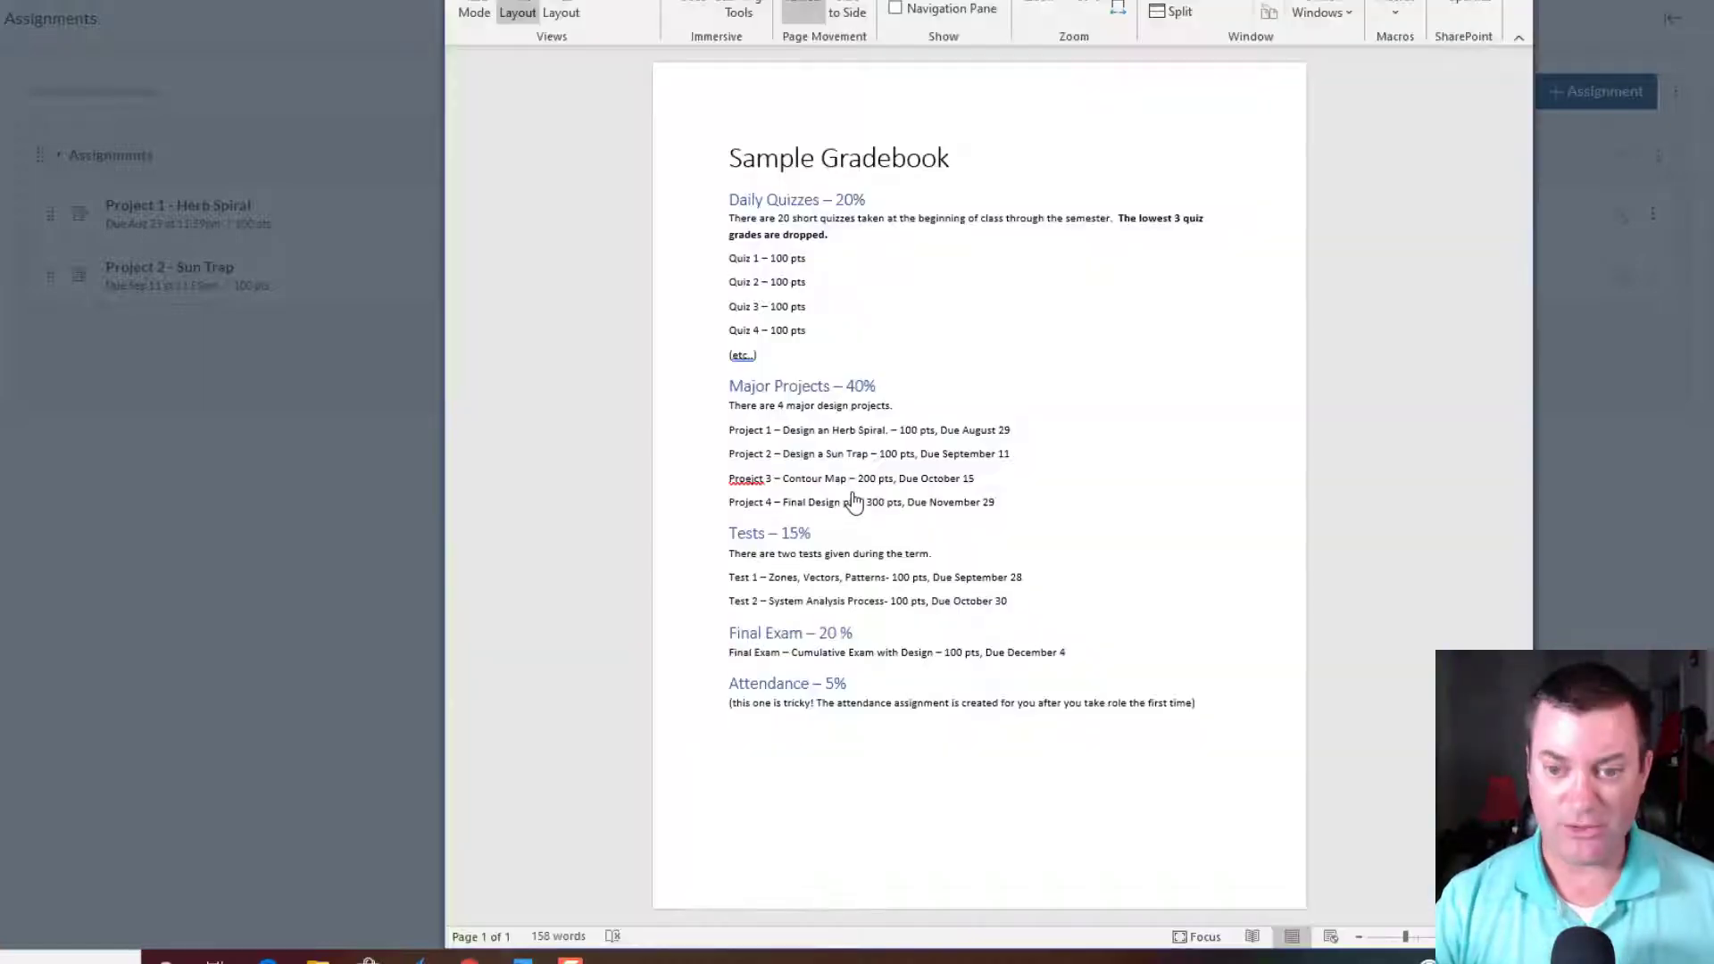
key(alt+Tab)
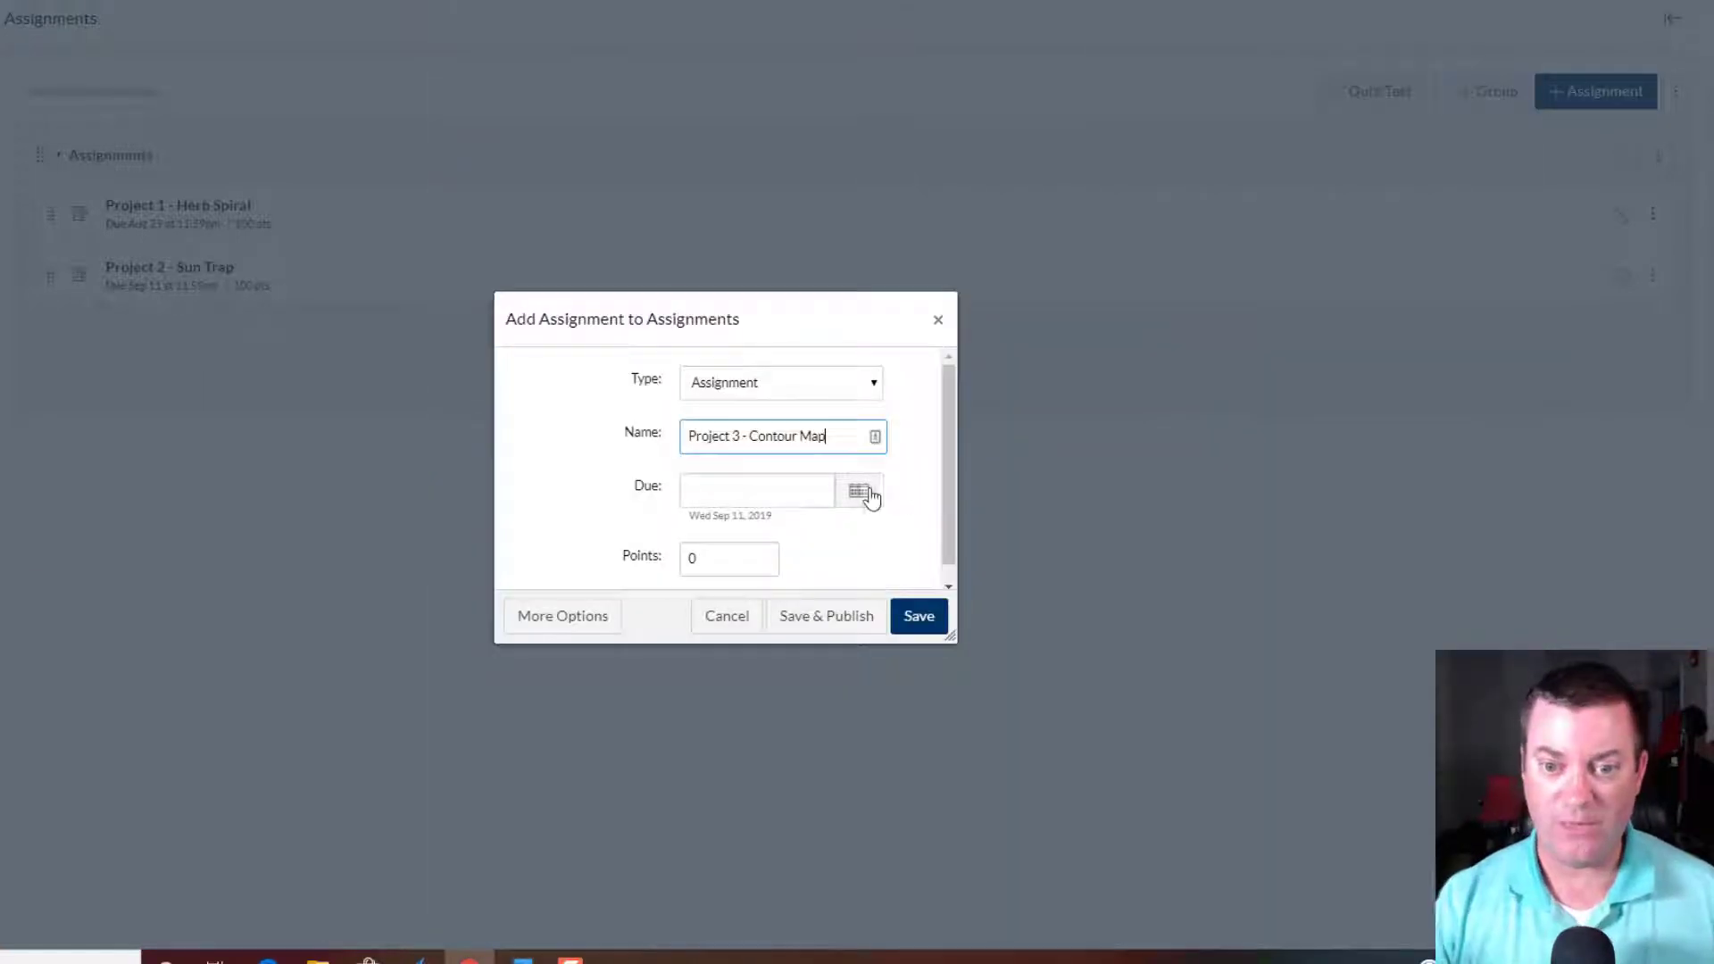
click(857, 491)
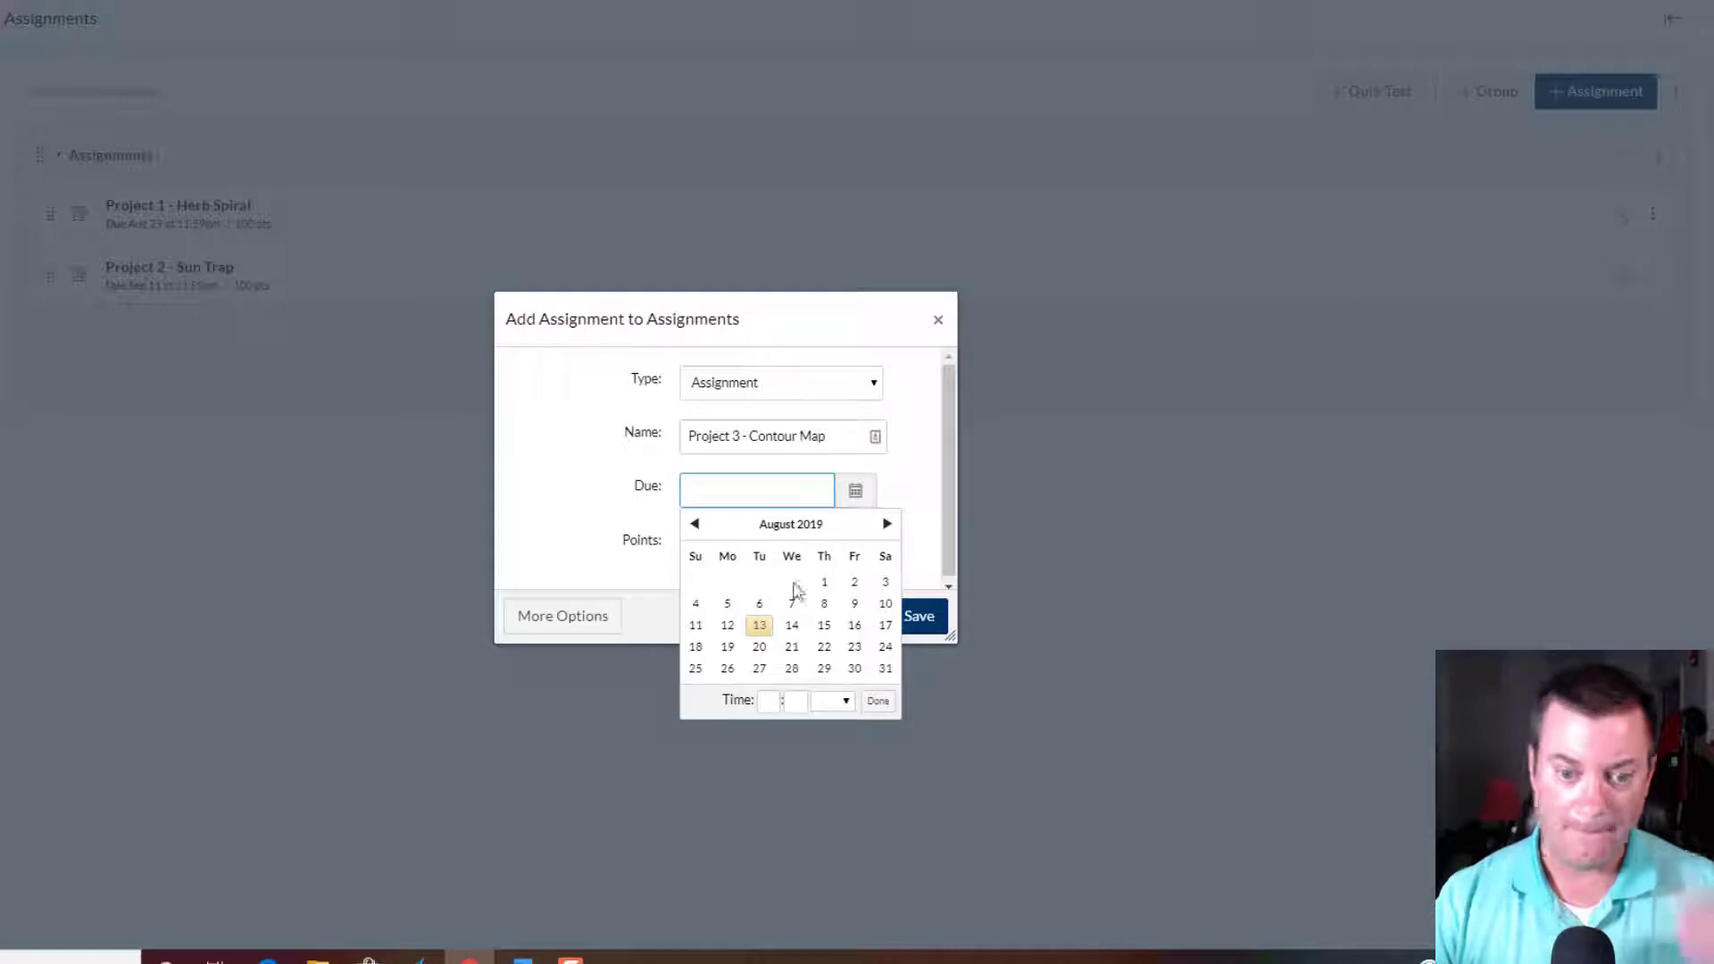
click(886, 524)
click(887, 524)
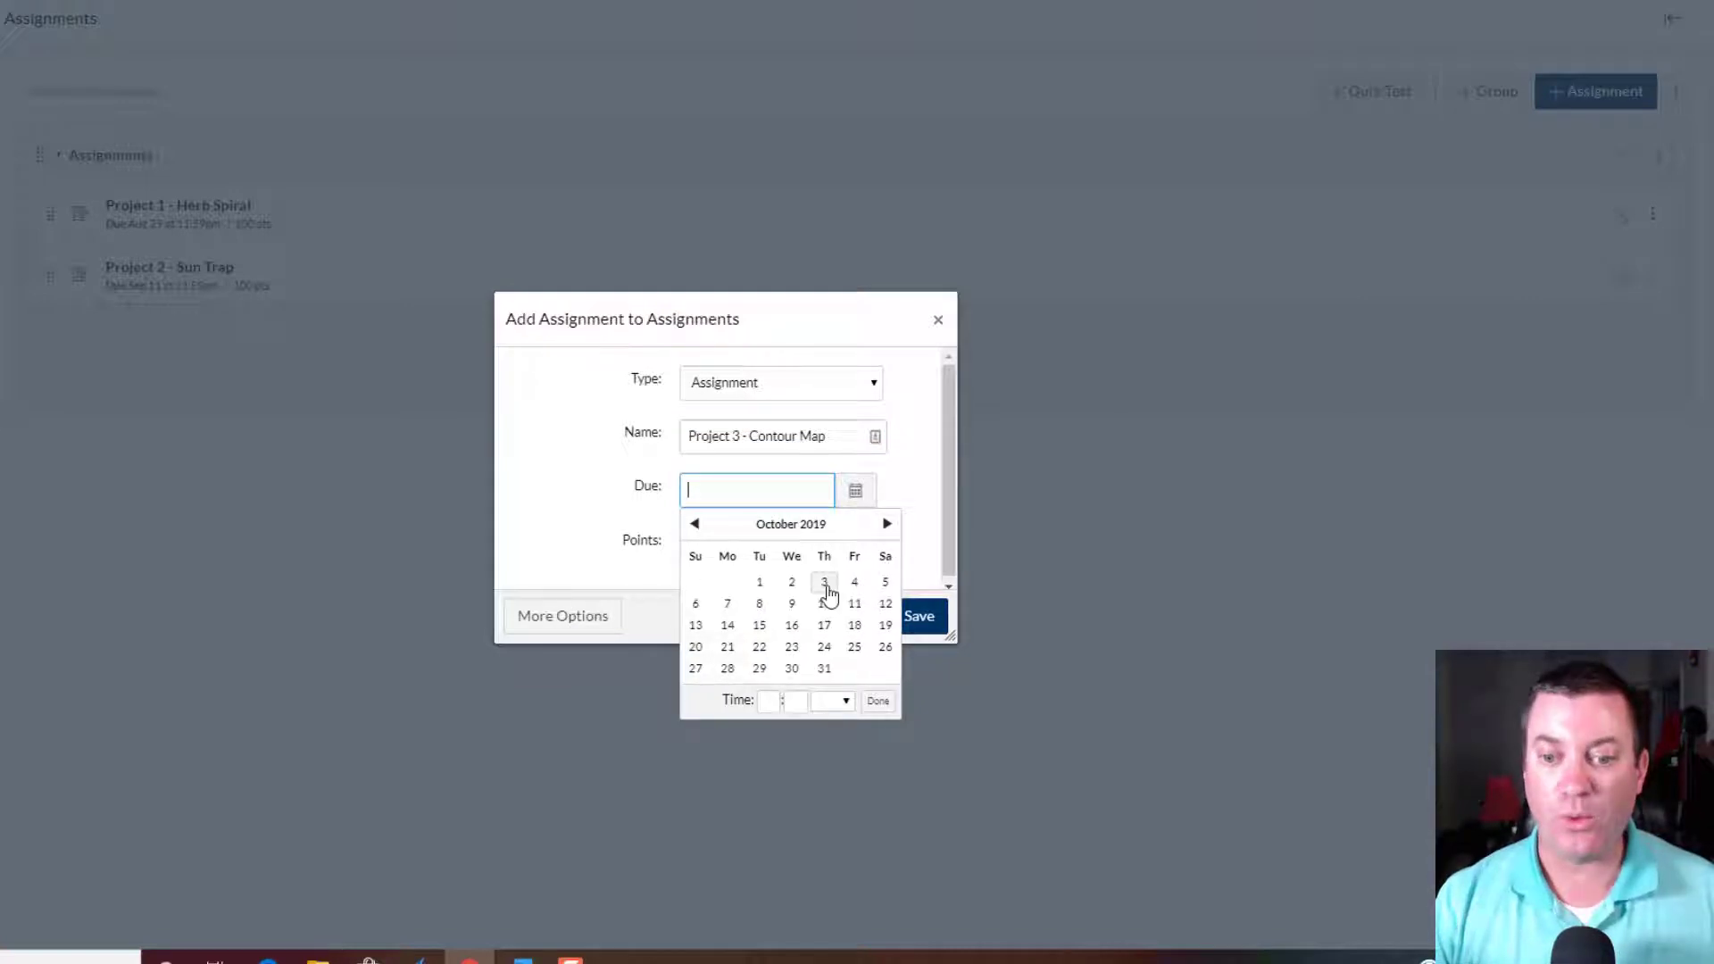
click(758, 626)
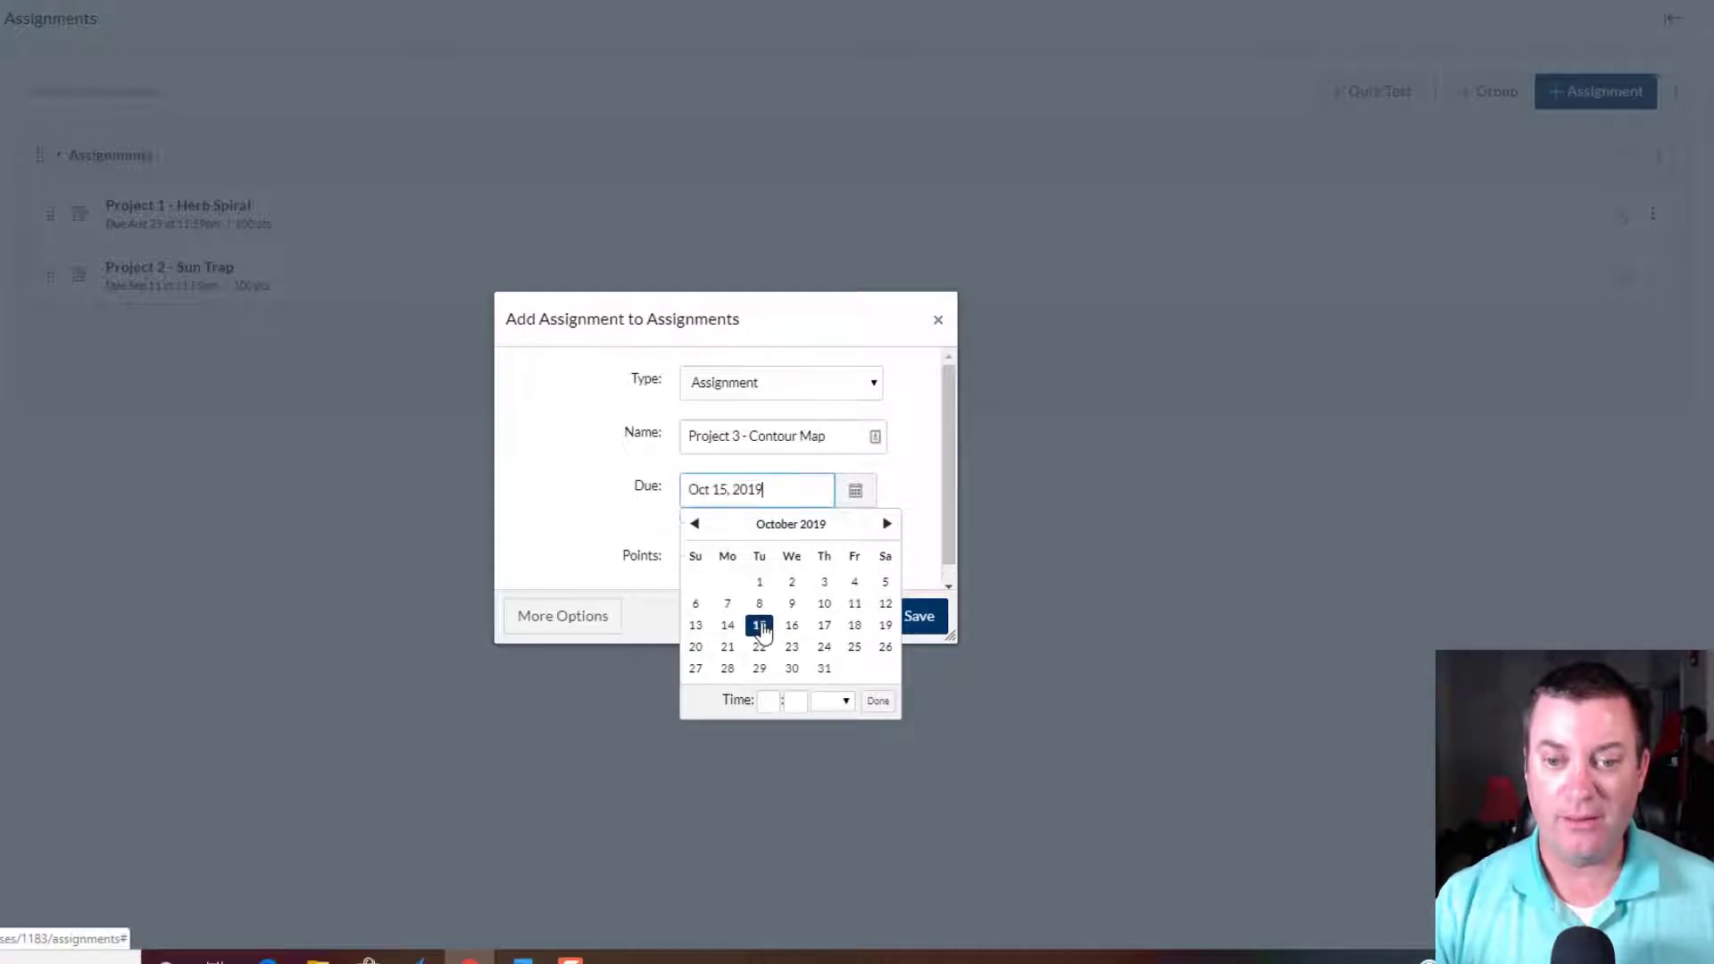
click(582, 516)
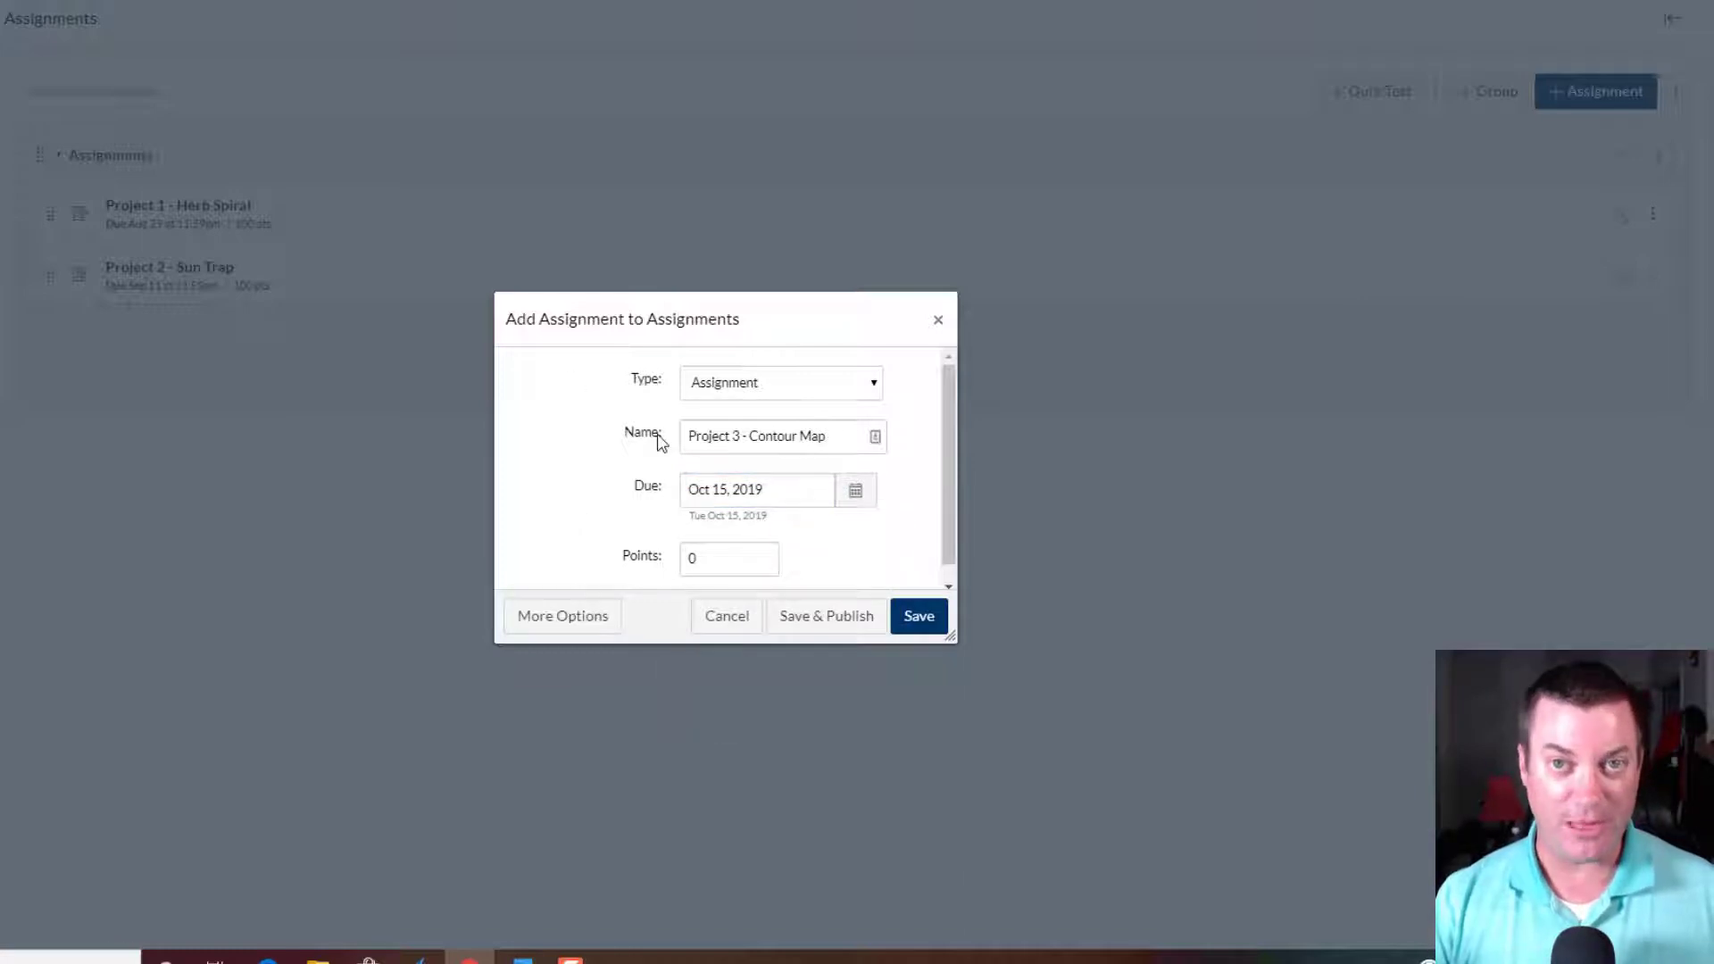
double_click(690, 558)
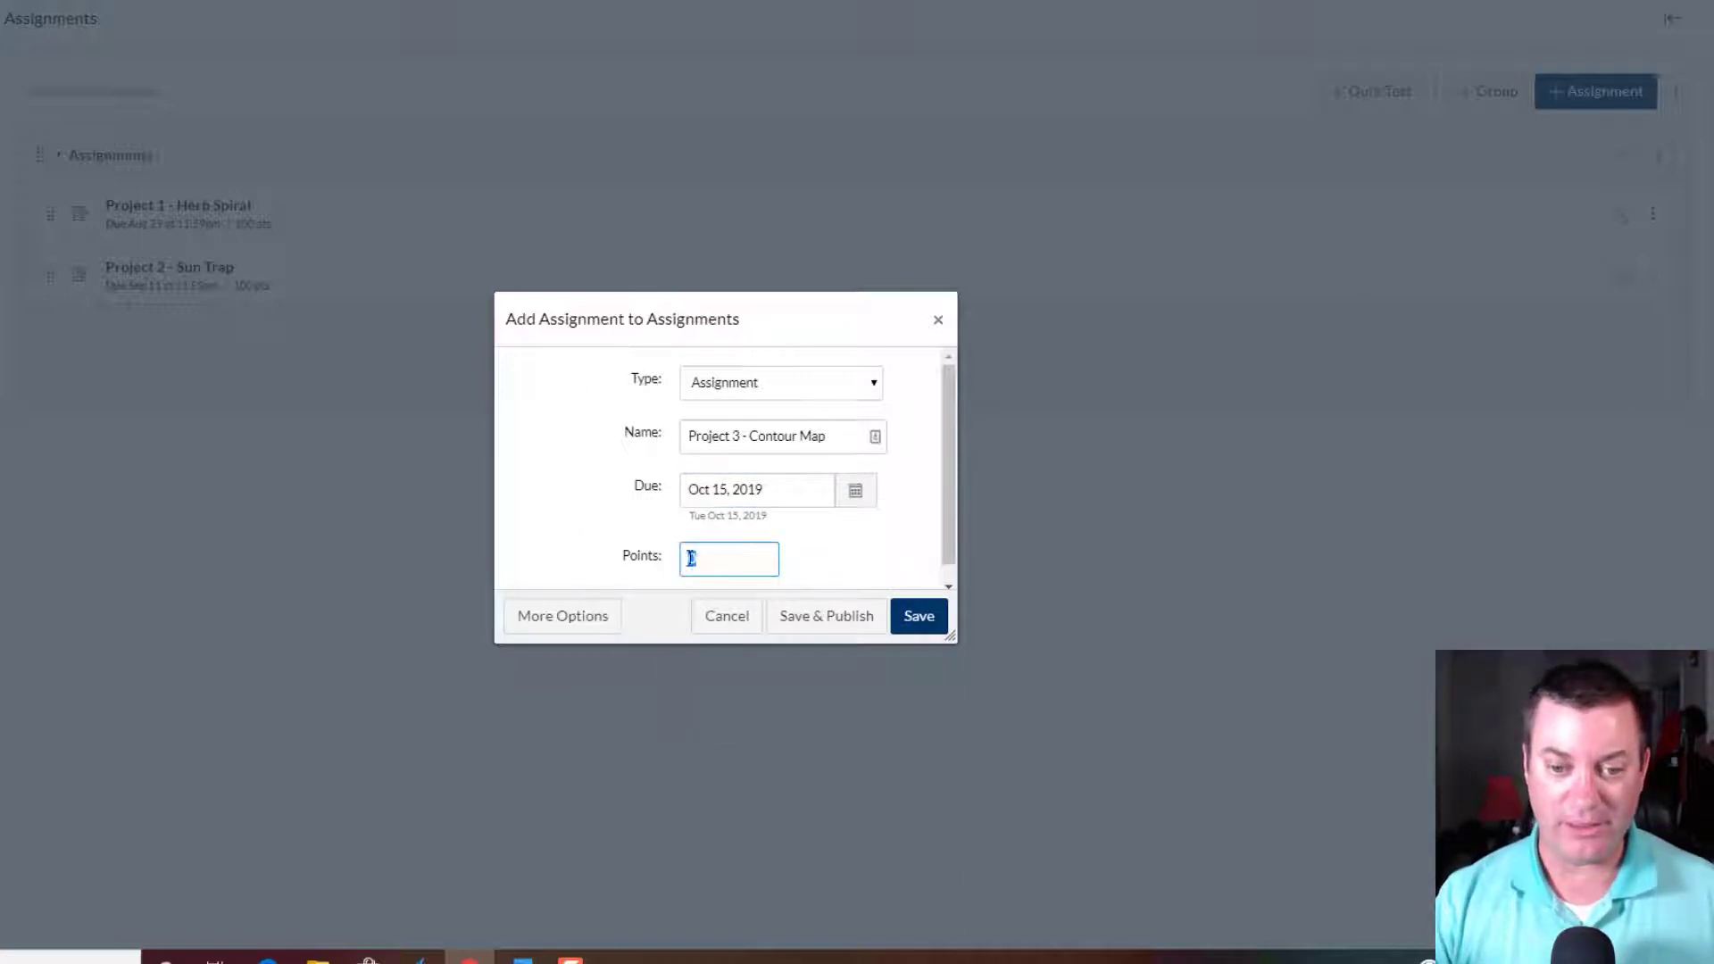
text(200)
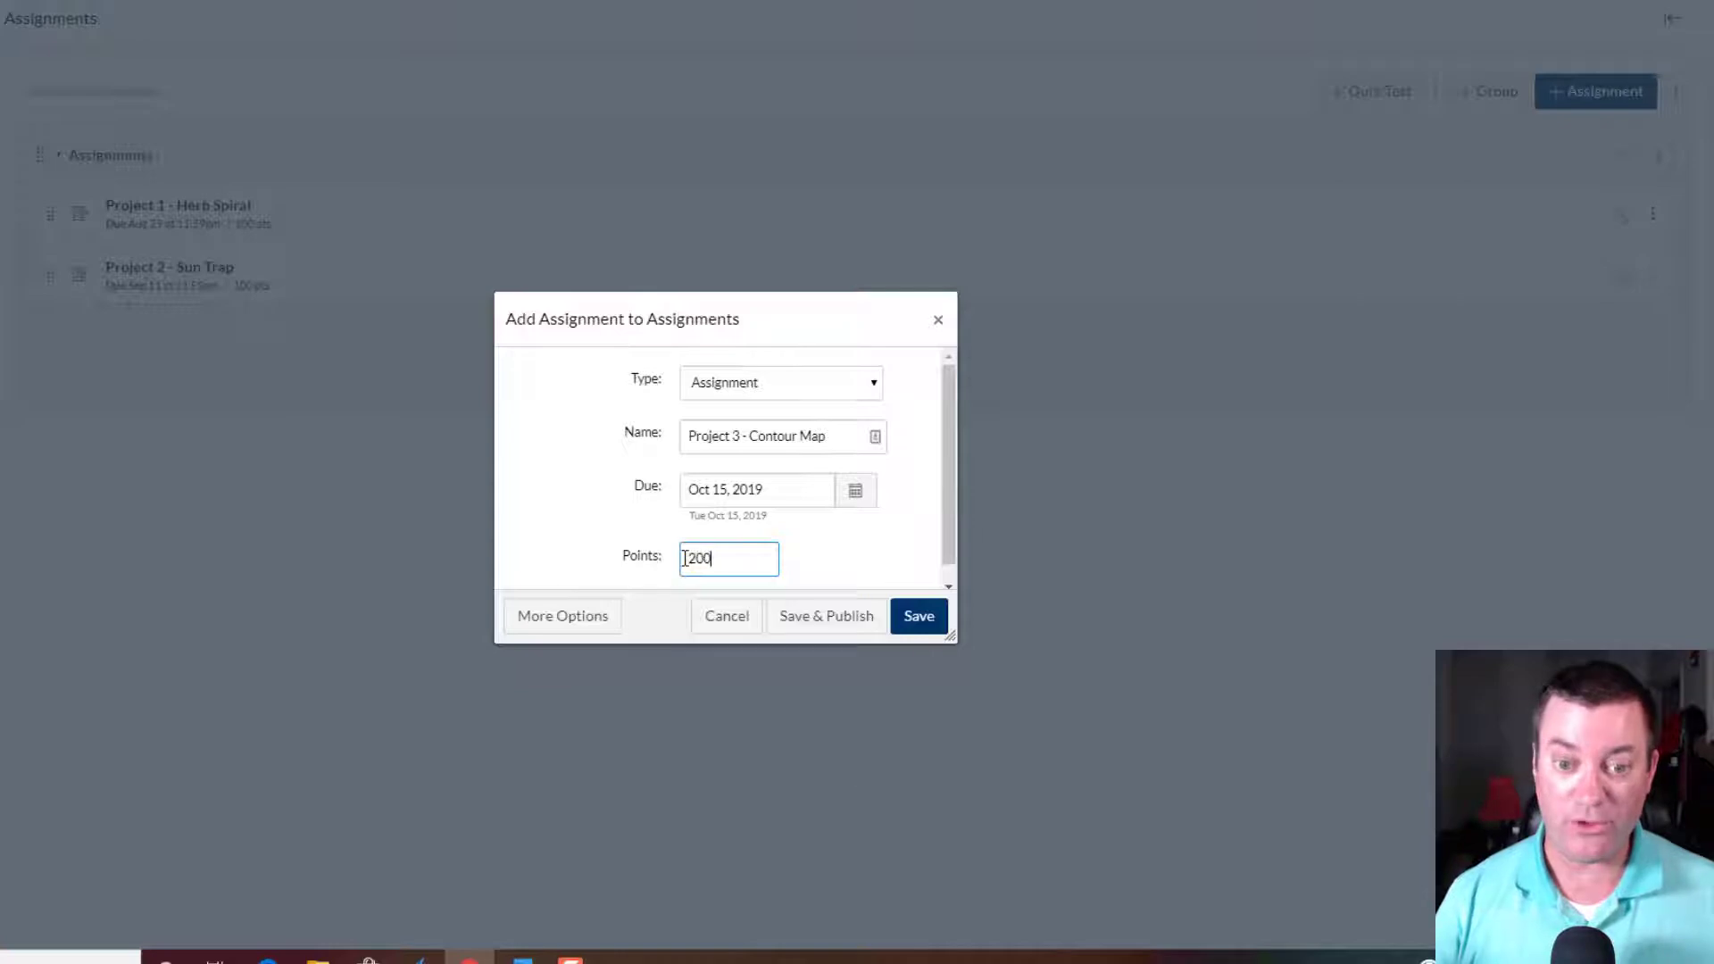
click(928, 617)
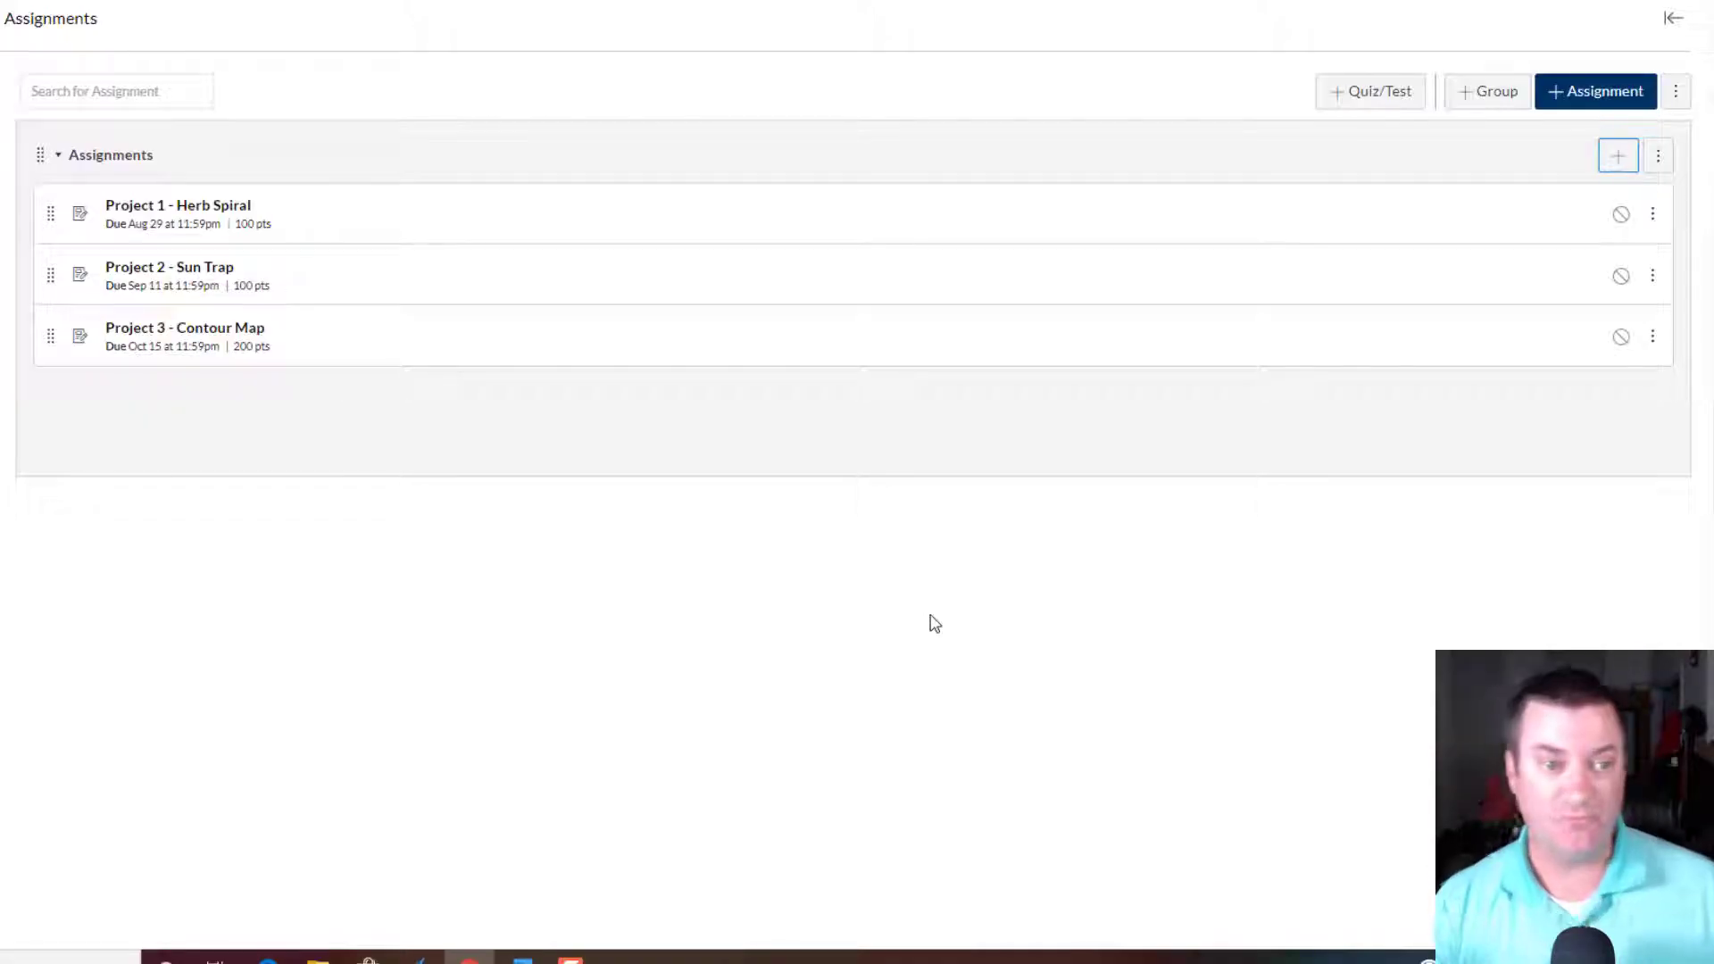
Start a fourth assignment in the Assignments group and name it "Project 4 - Final Design".
click(1617, 156)
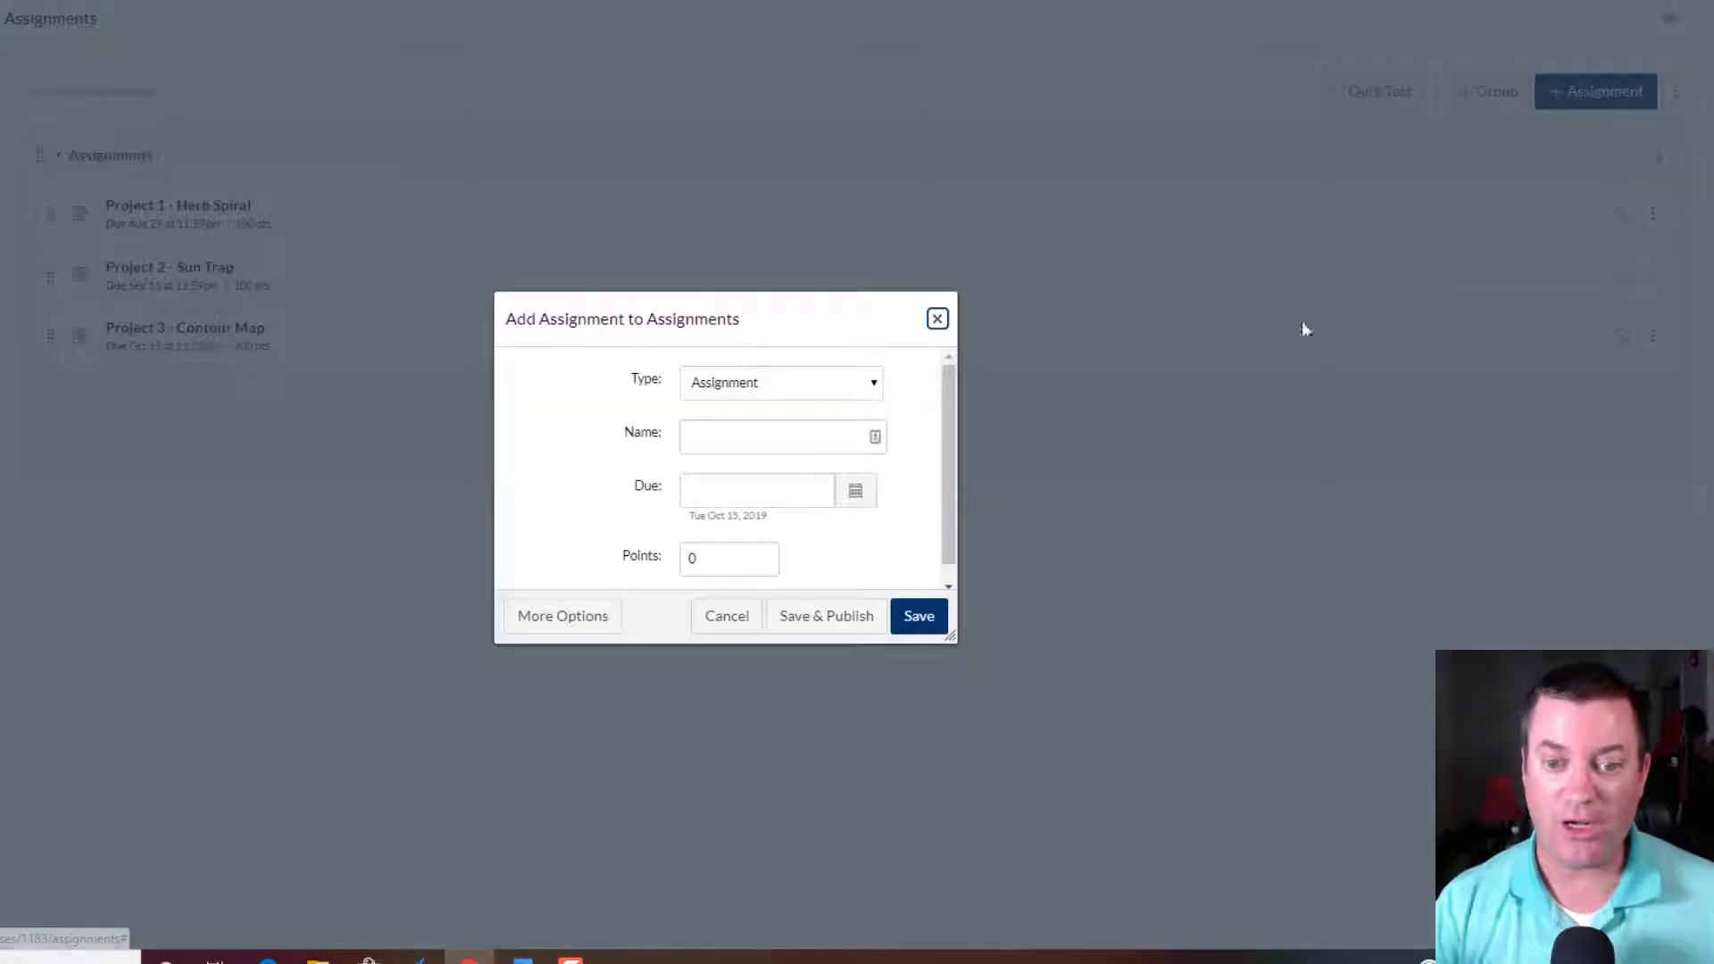
click(834, 440)
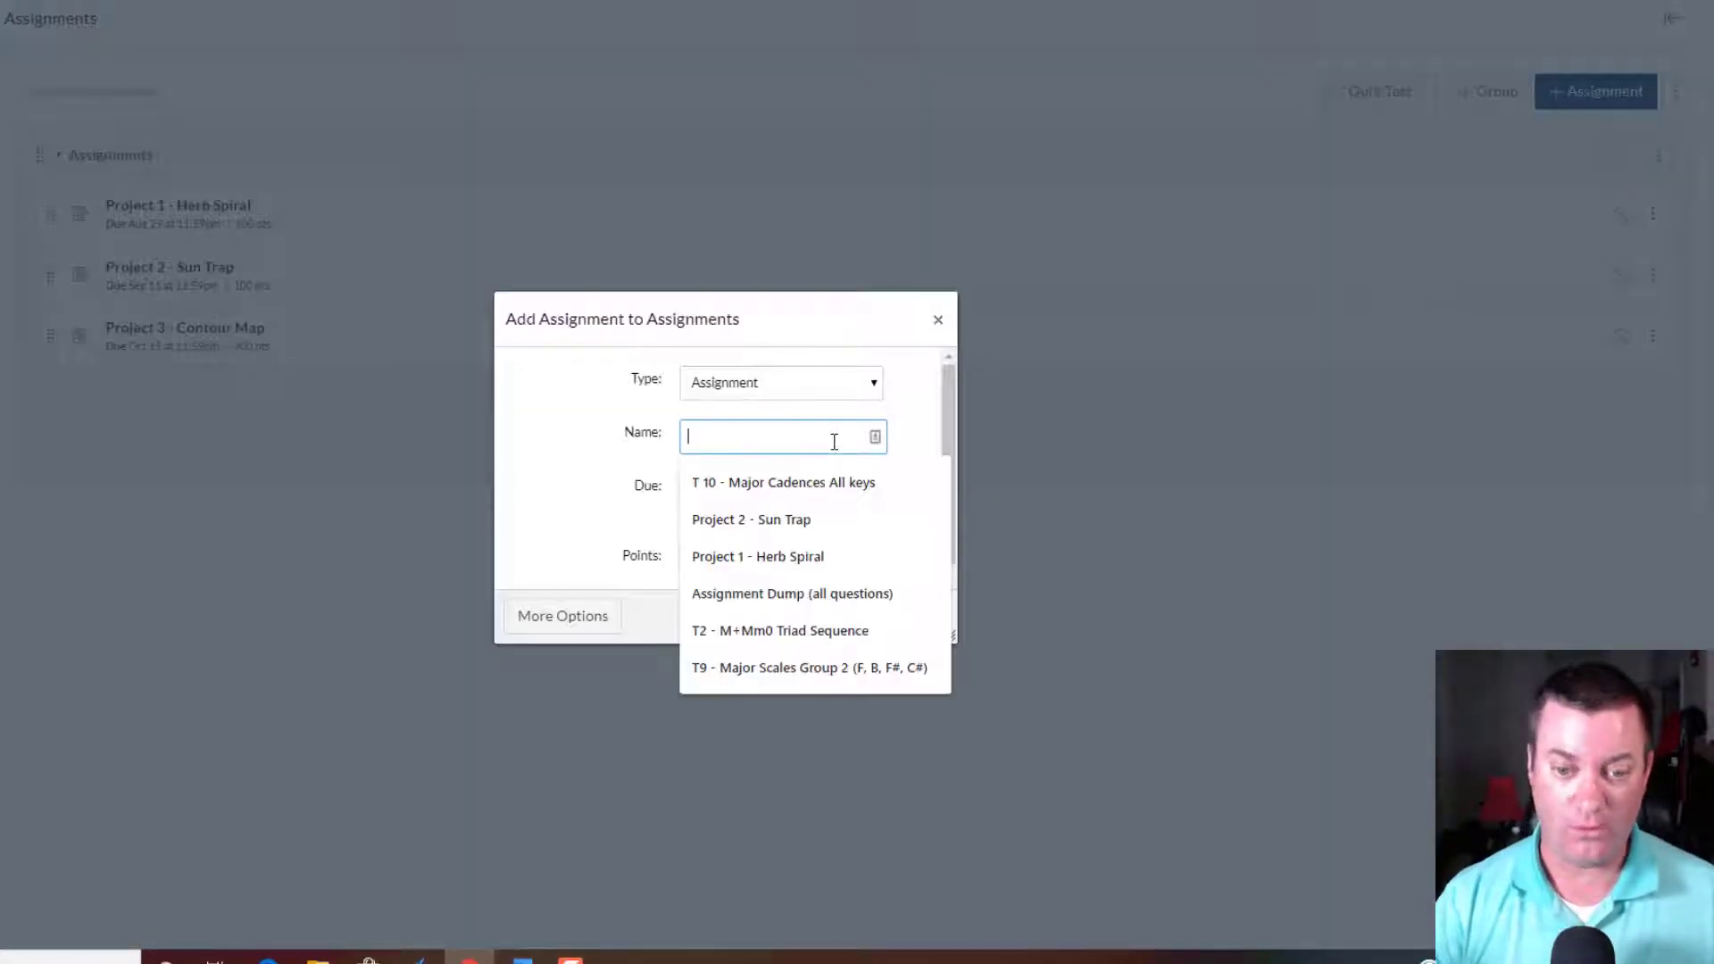
text(Project)
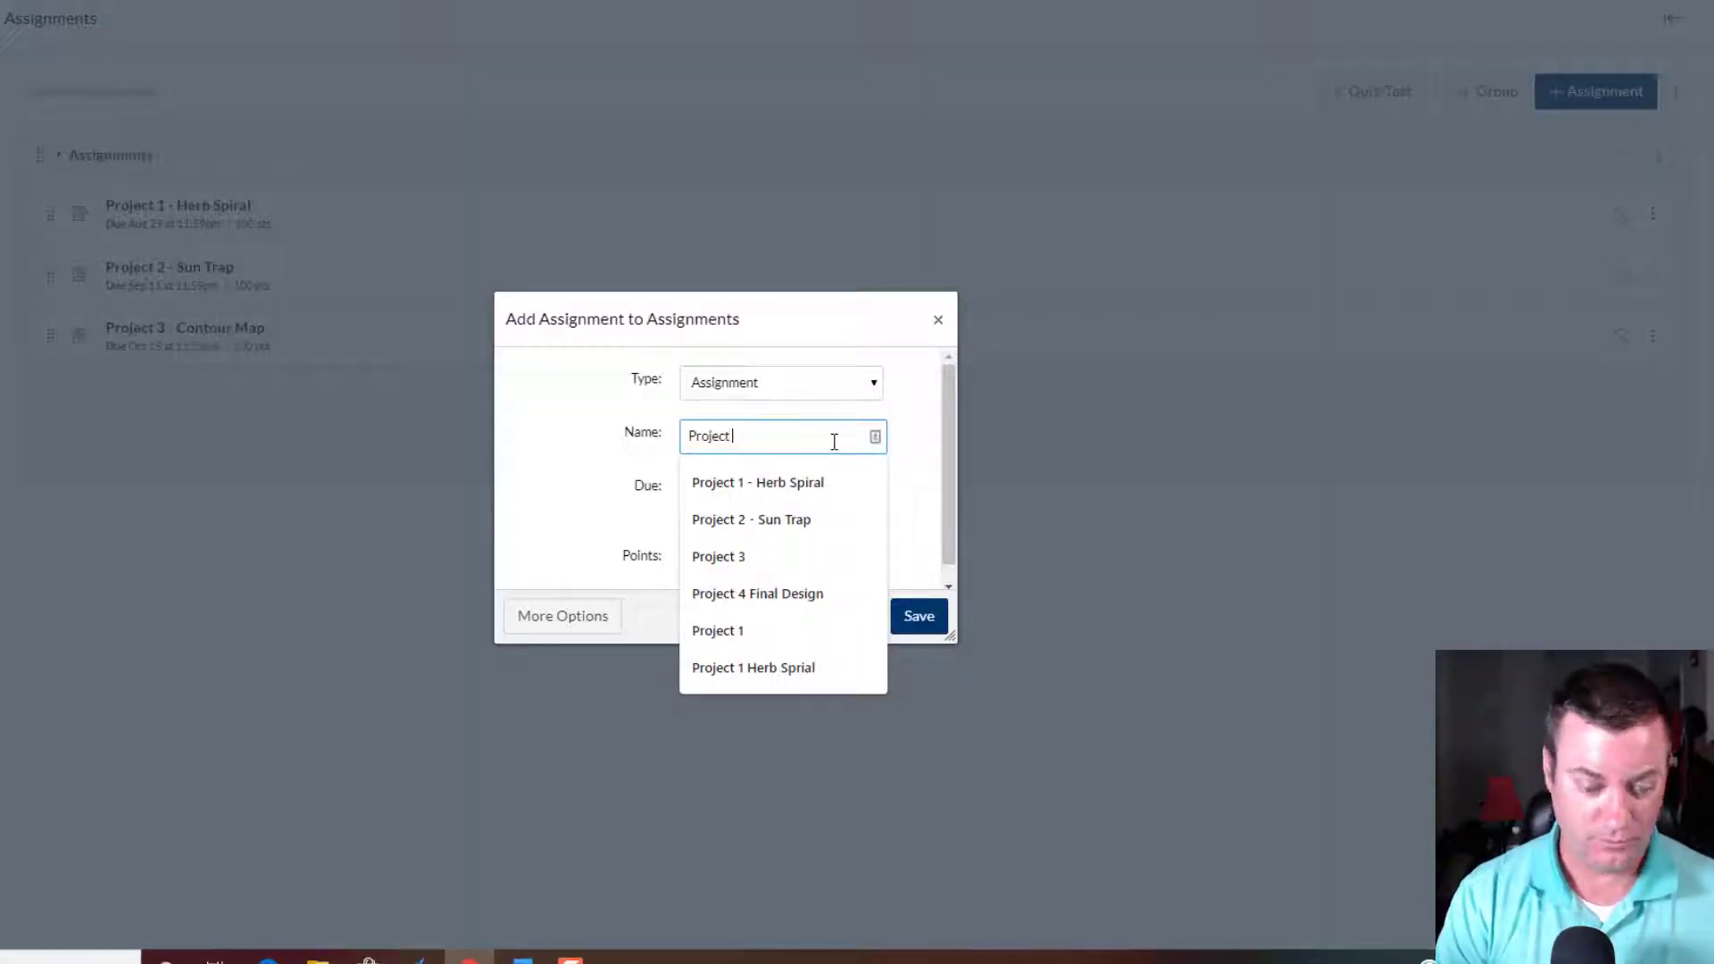
text( 4 - Final)
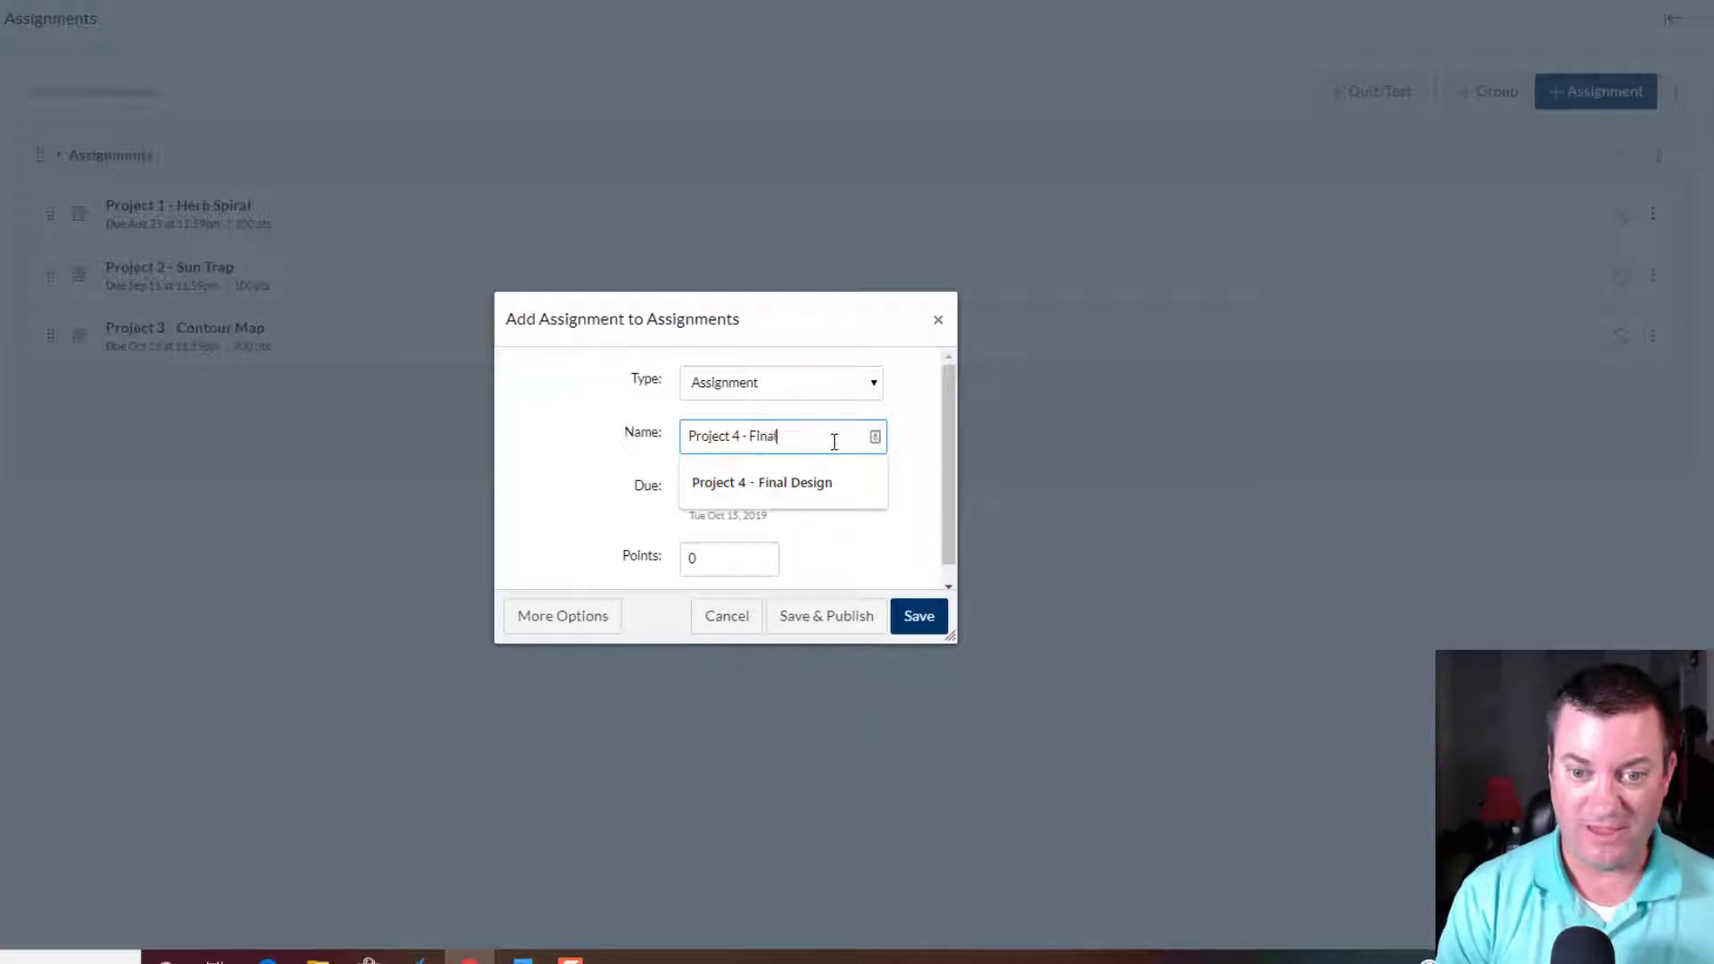
text( Design)
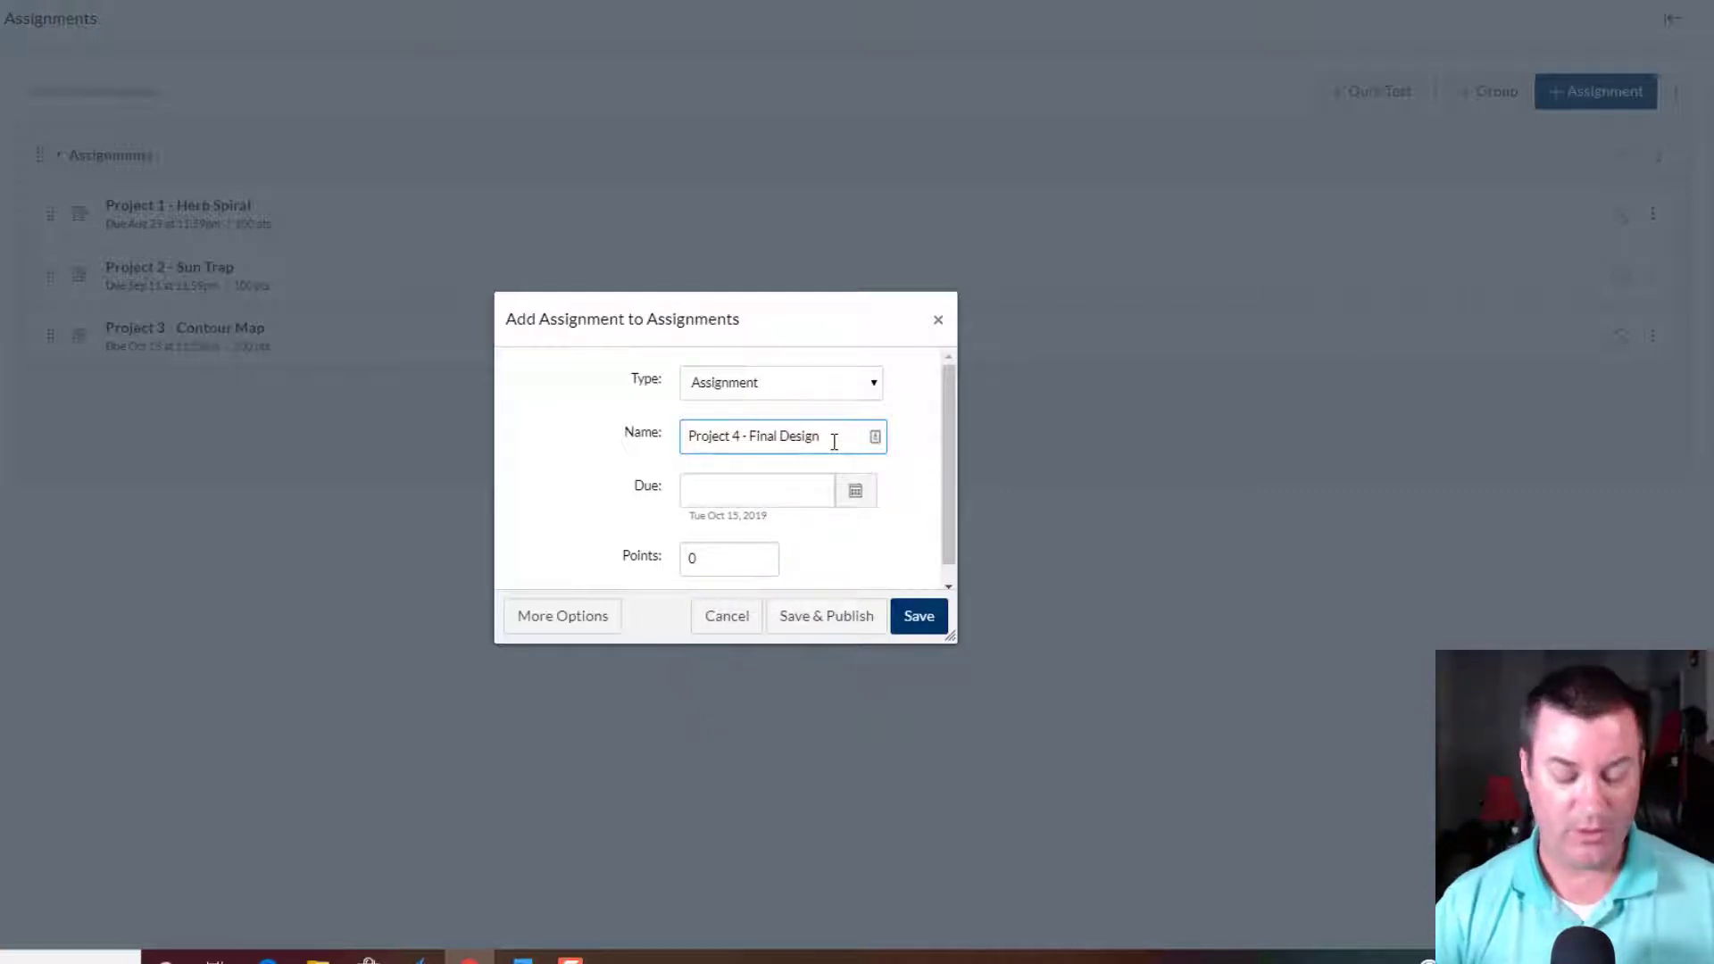
Check the Project 4 details in the Word gradebook, set its due date to Nov 29, 2019 and points to 300, and save it.
key(alt+Tab)
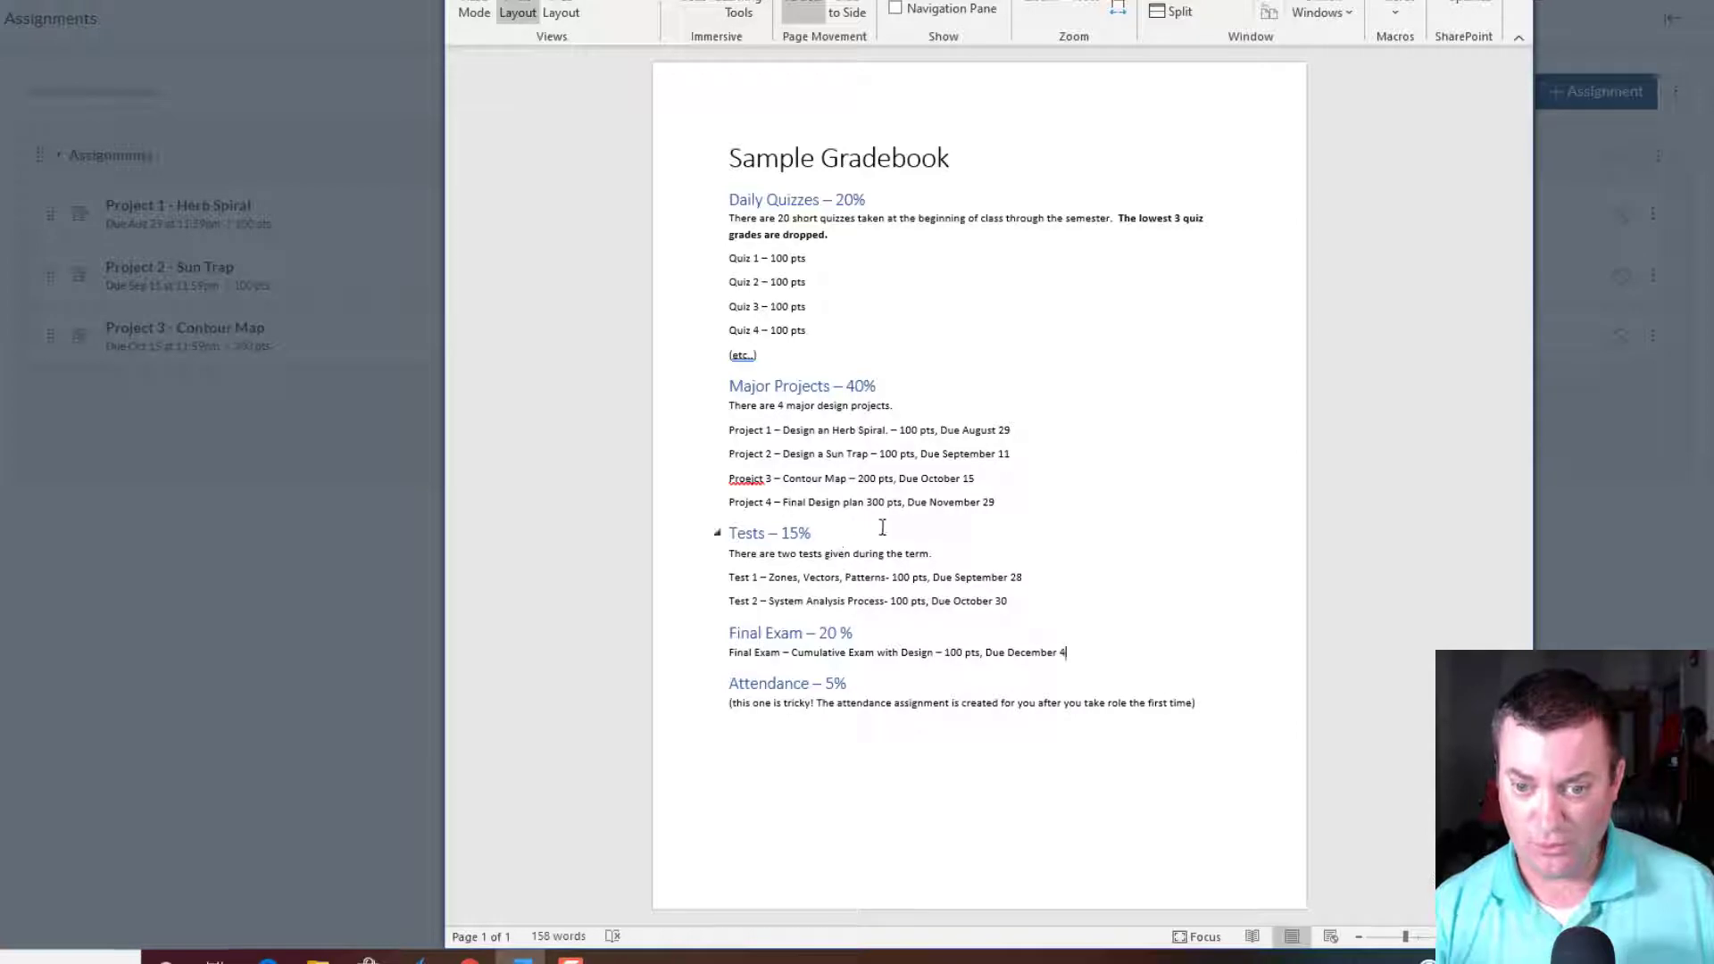
key(alt+Tab)
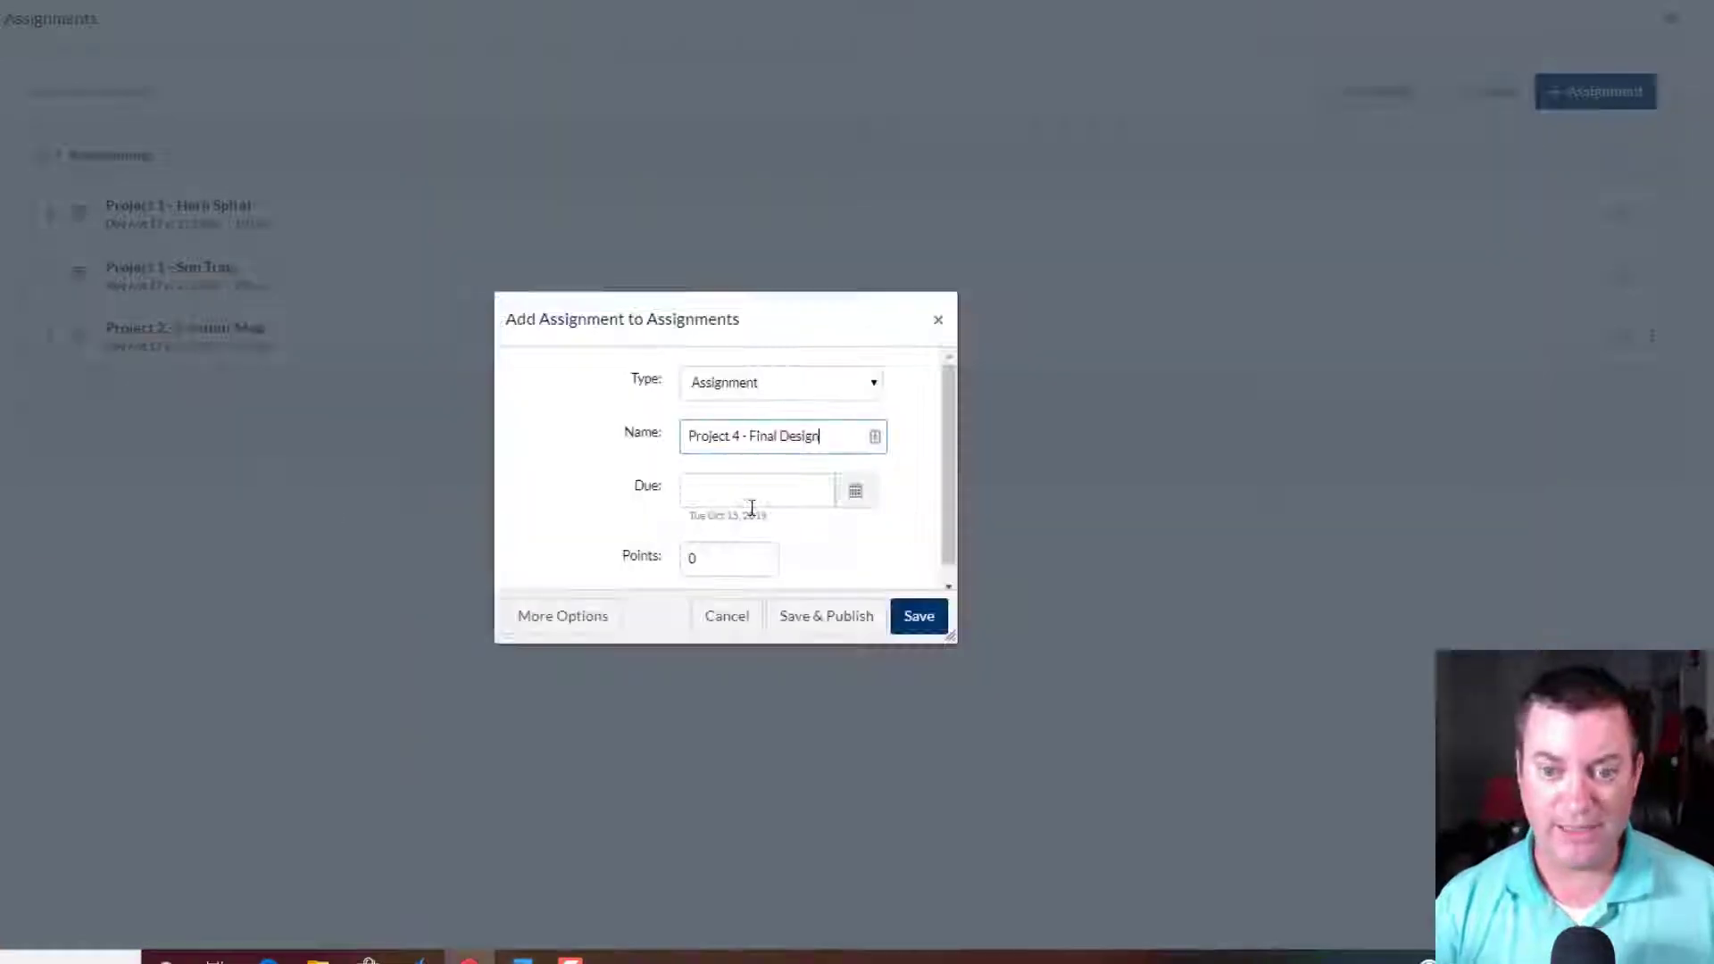
click(852, 496)
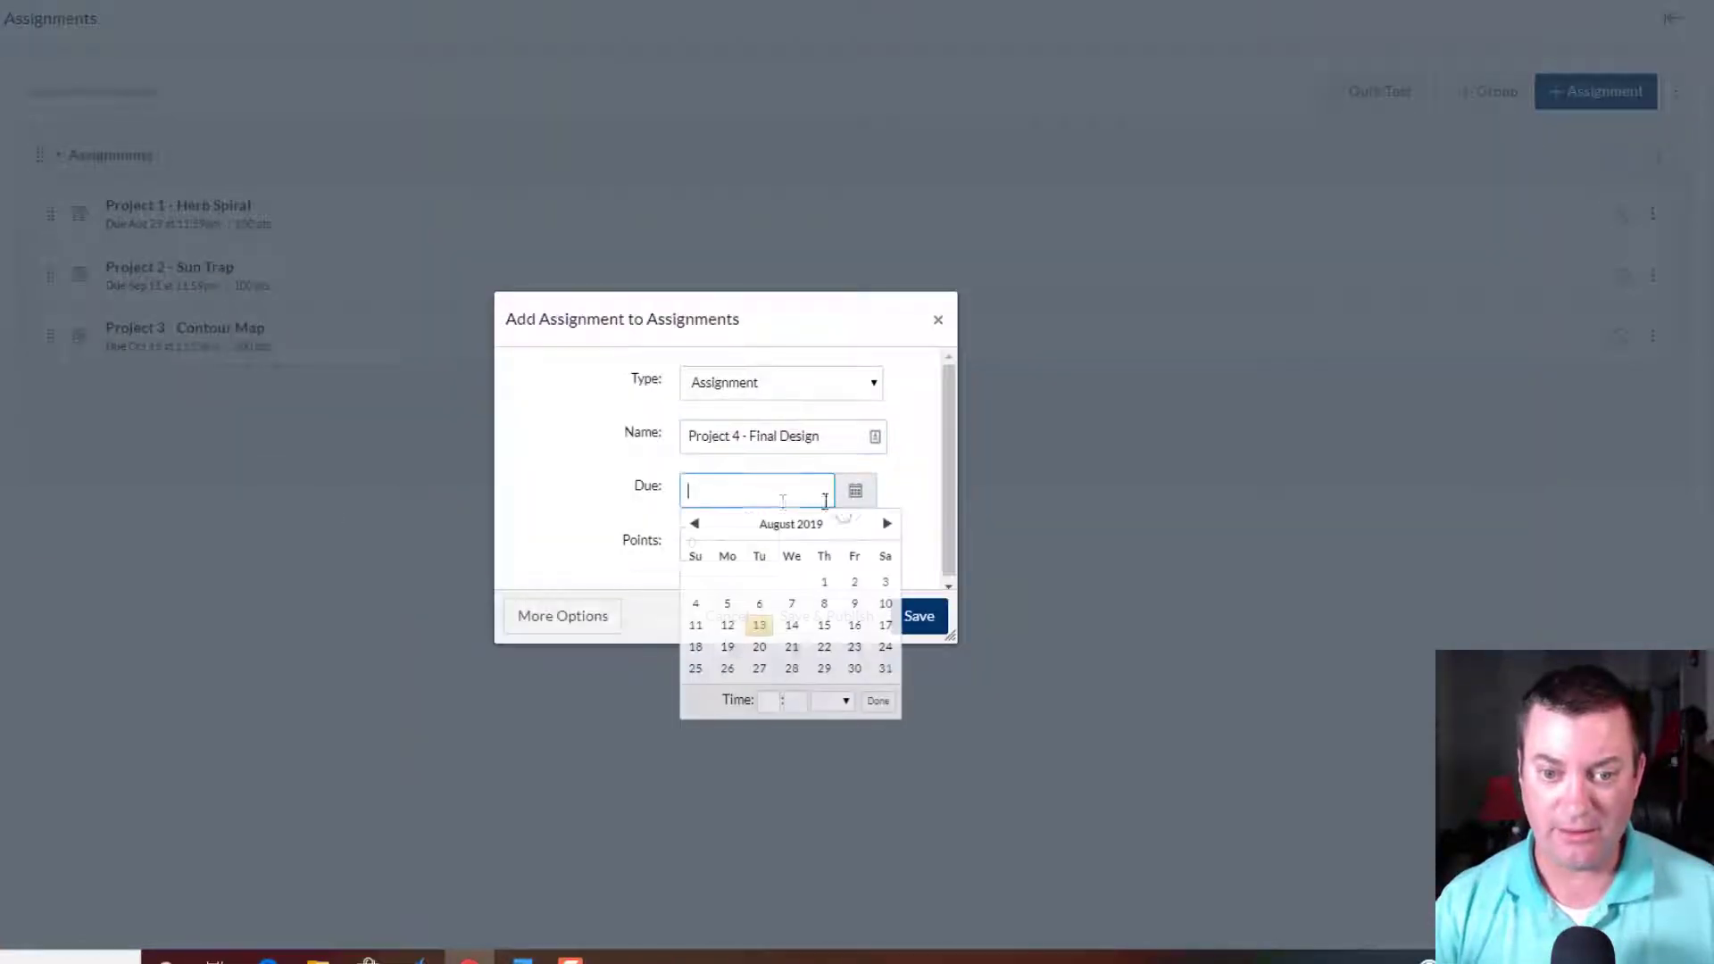
click(887, 523)
click(886, 523)
click(886, 523)
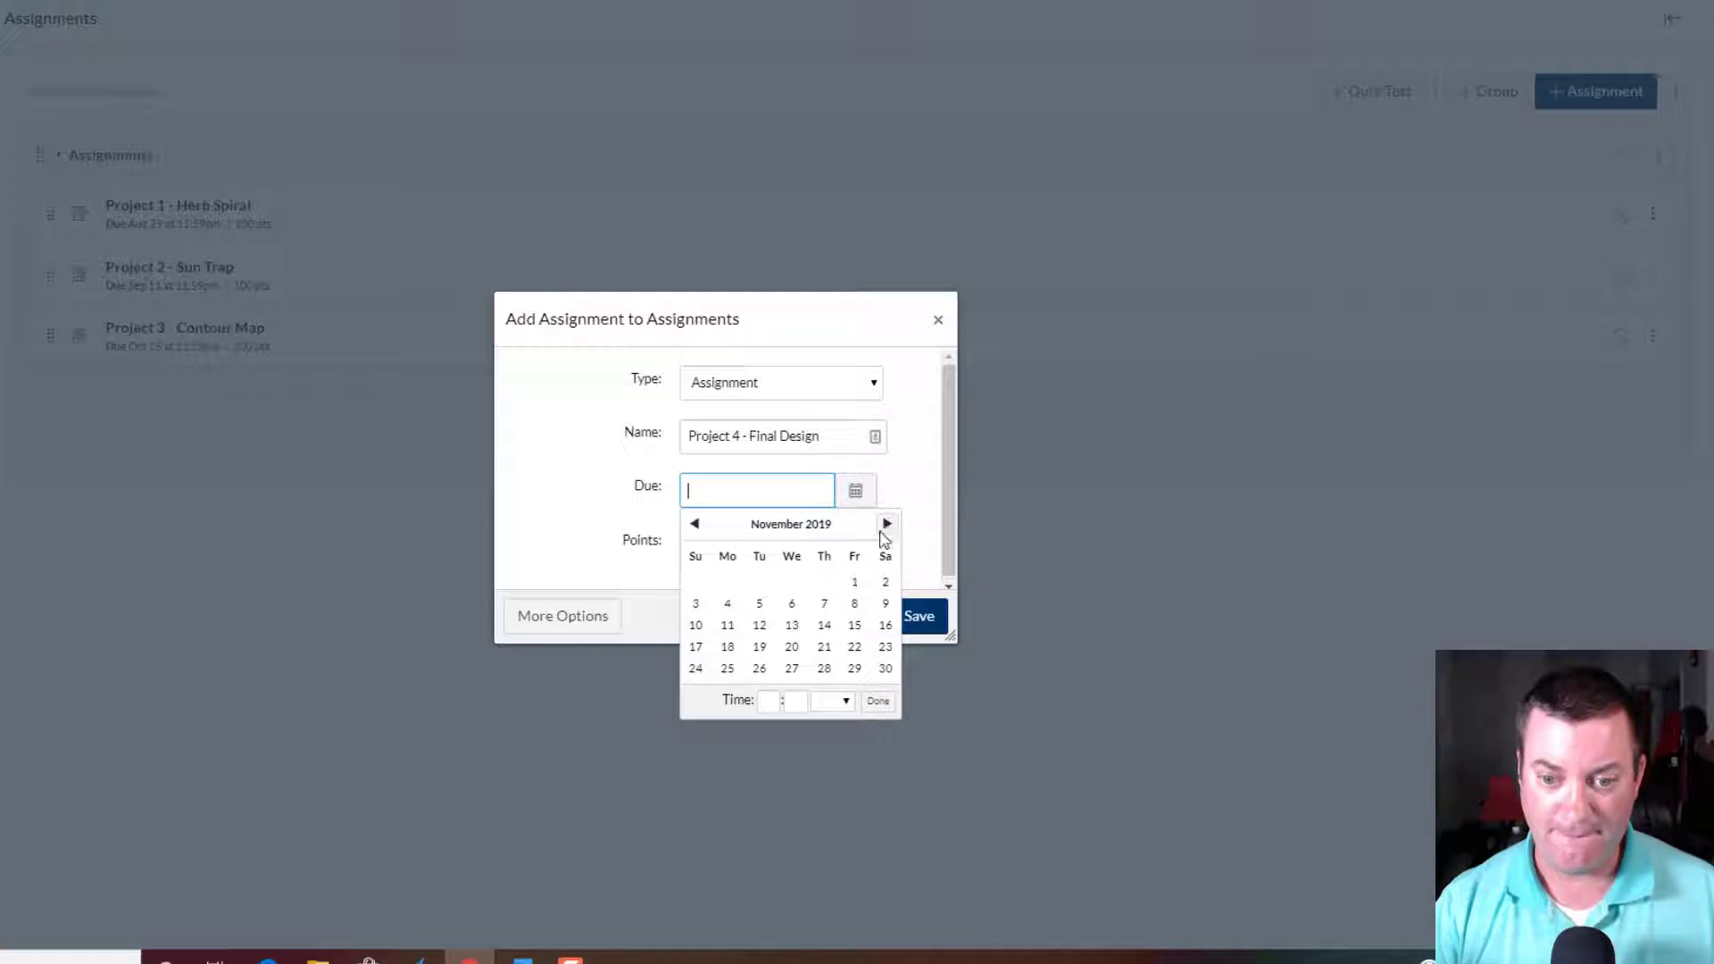
click(854, 668)
click(585, 533)
drag(714, 562, 682, 561)
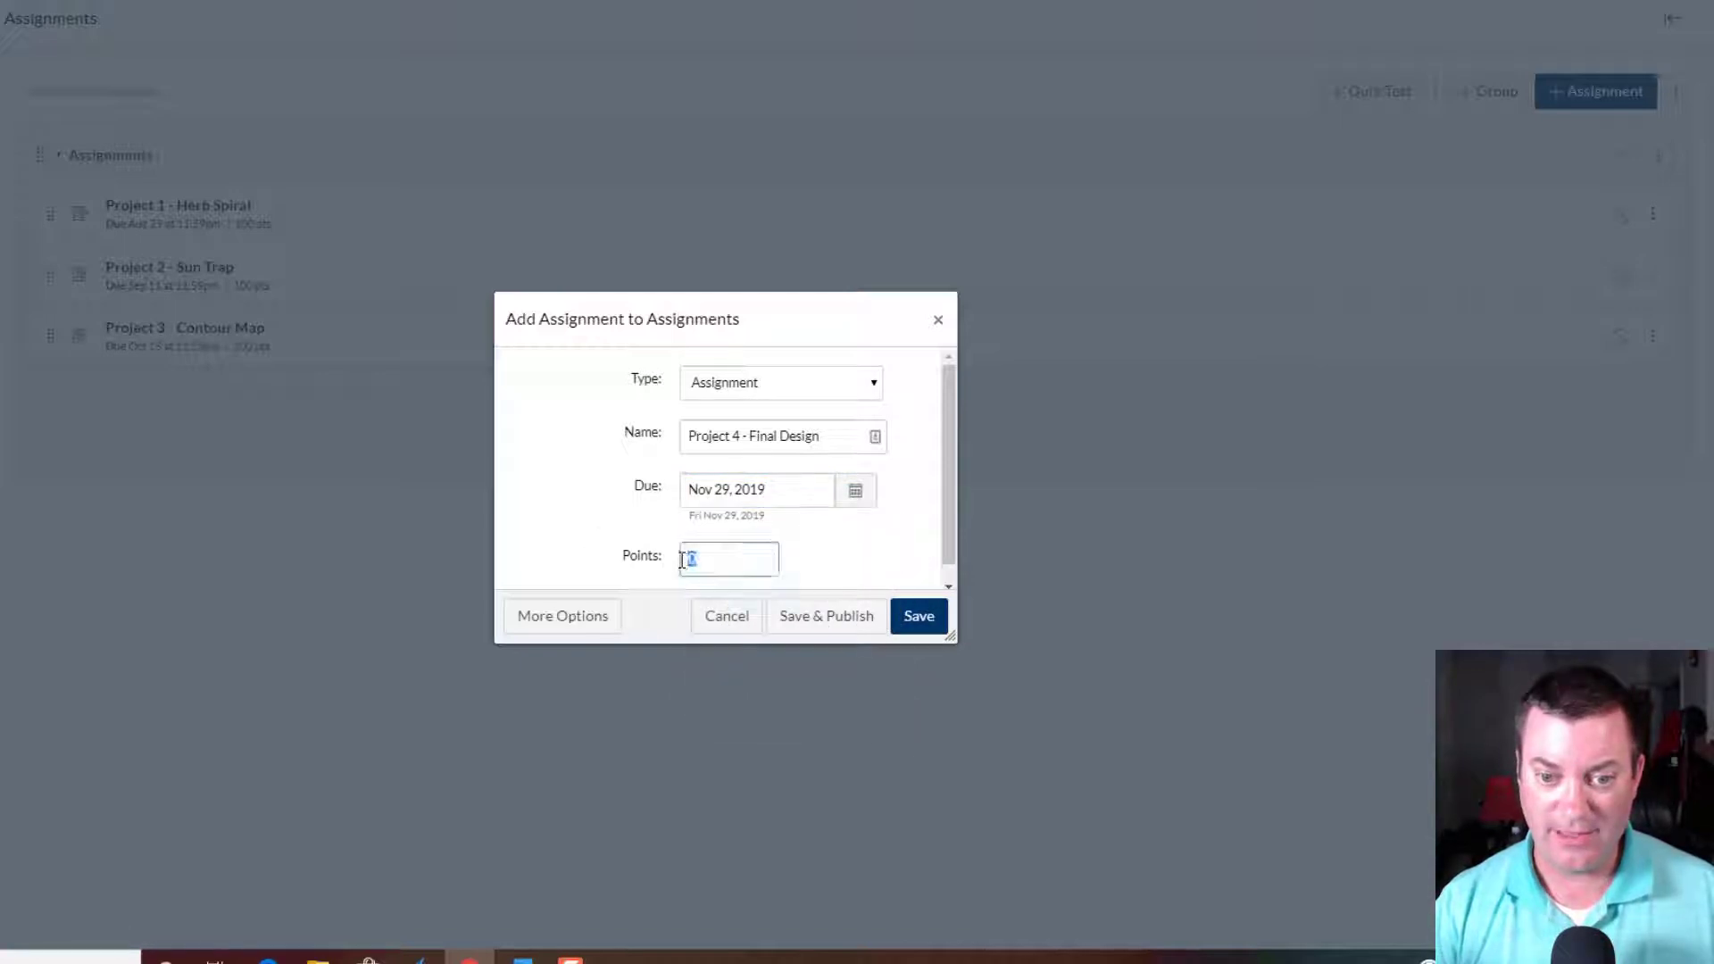
text(300)
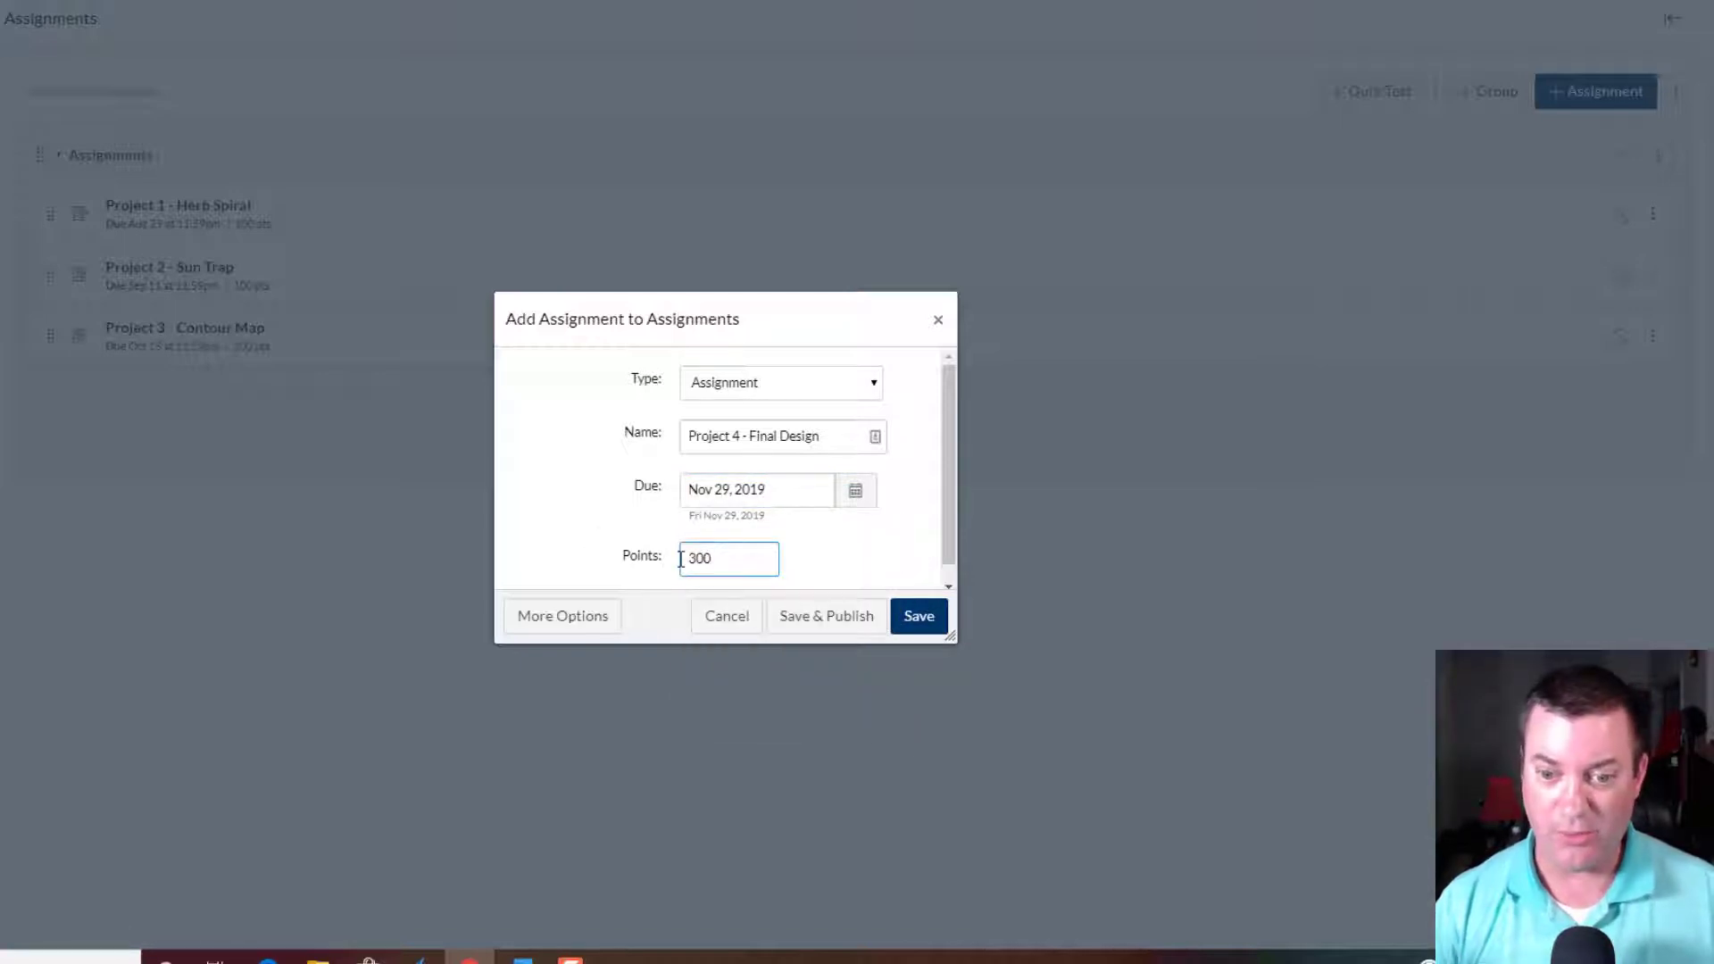
click(921, 615)
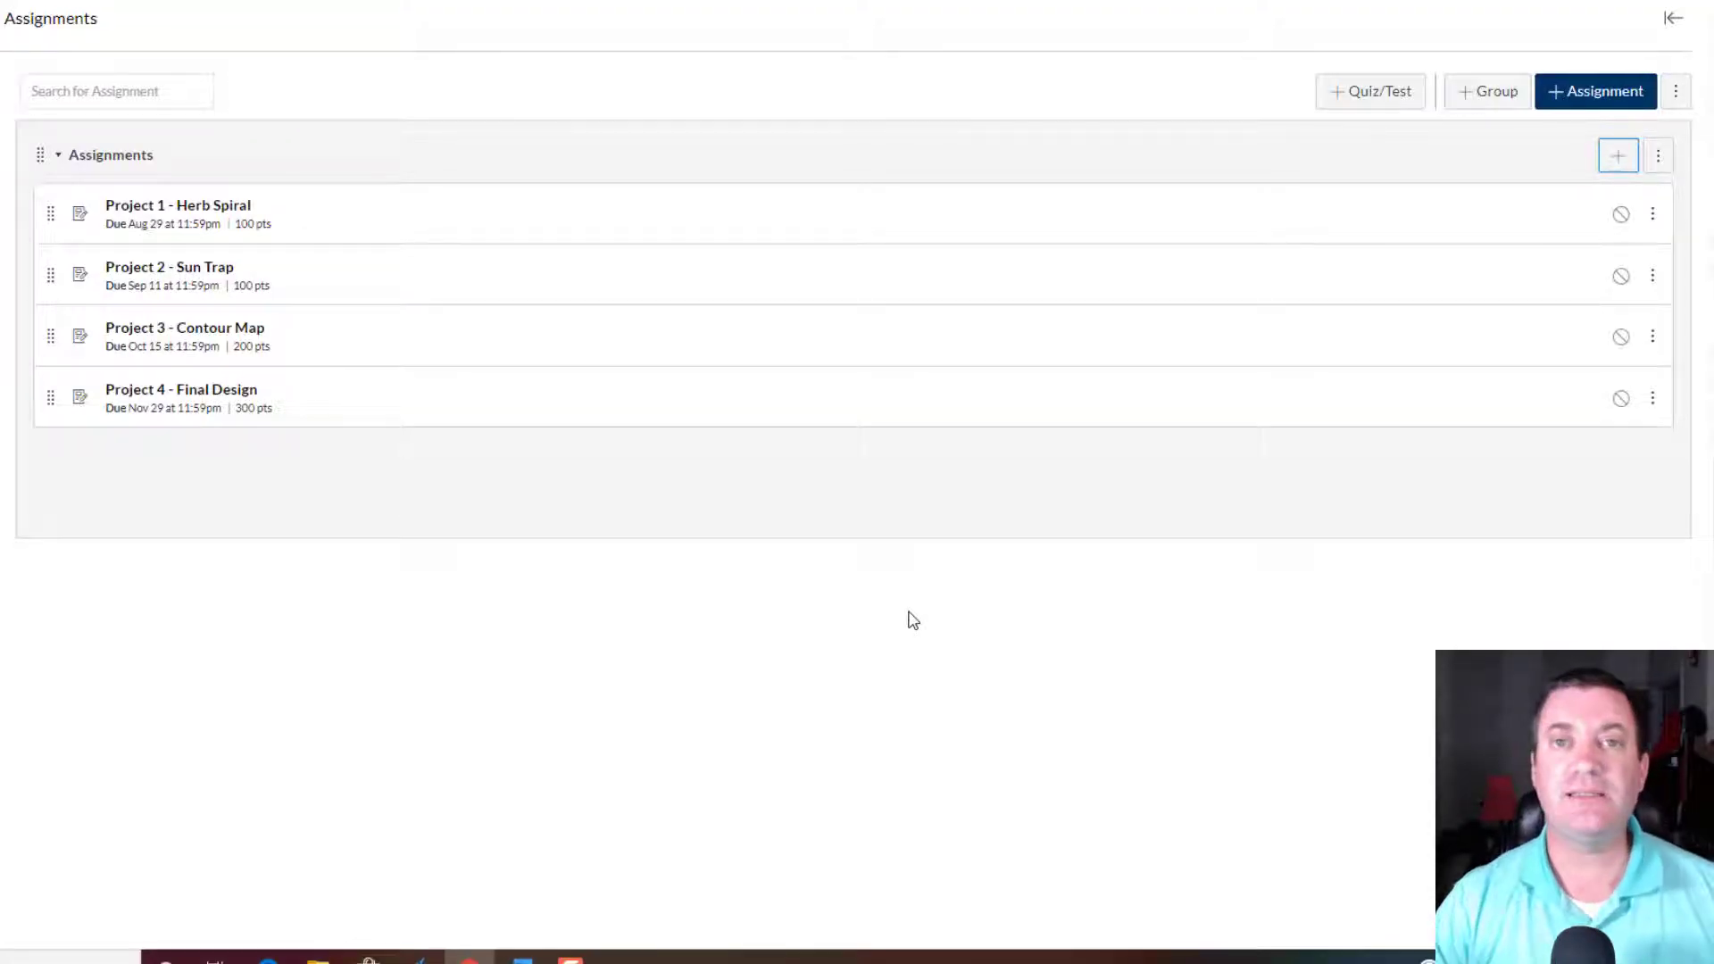
Check the tests in the Word gradebook and start an assignment named "Test 1 - Zones, Vectors, Patterns" in the Assignments group.
key(alt+Tab)
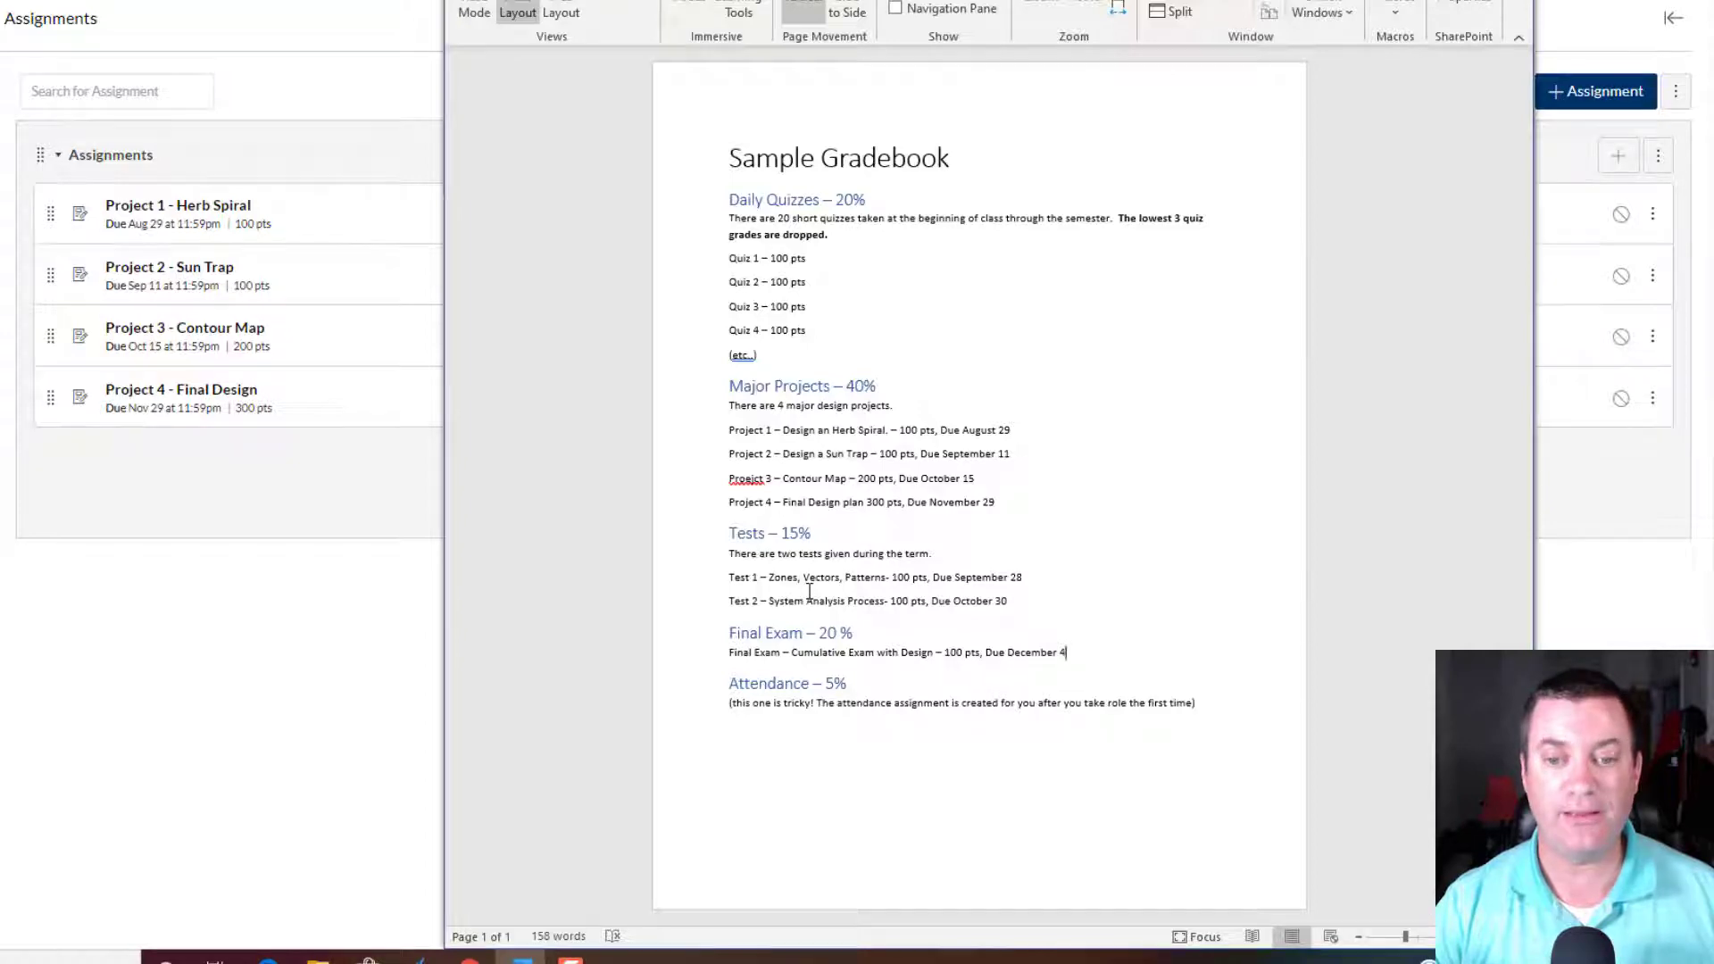
key(alt+Tab)
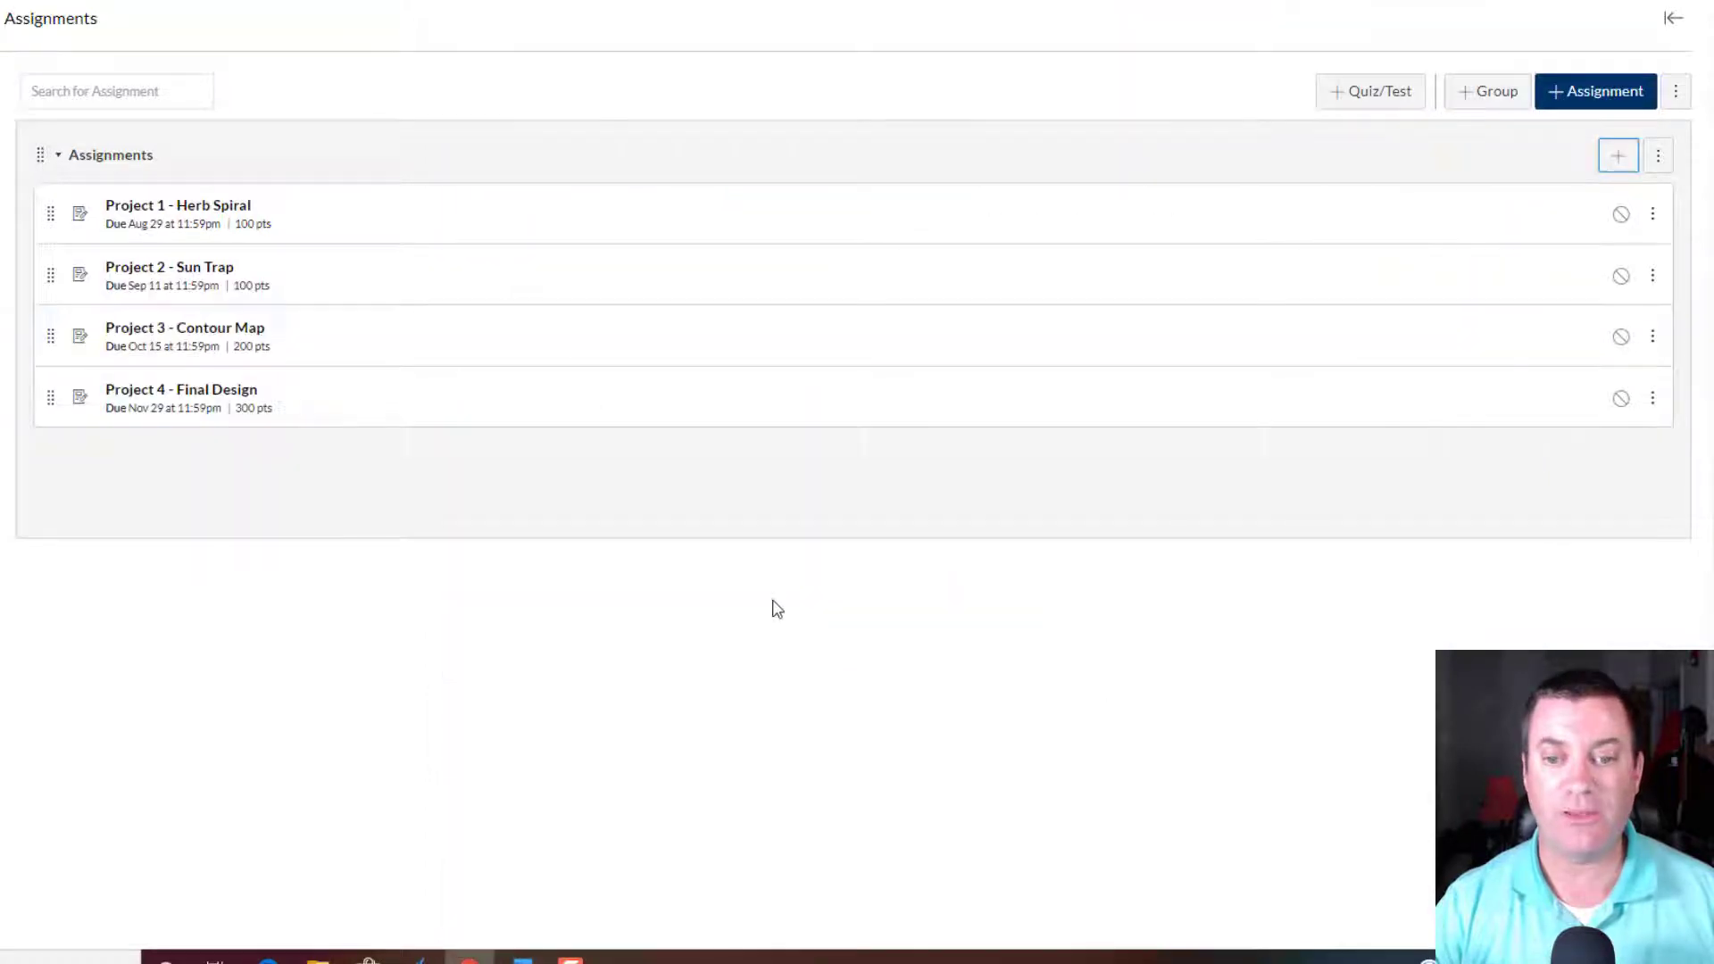
click(1618, 157)
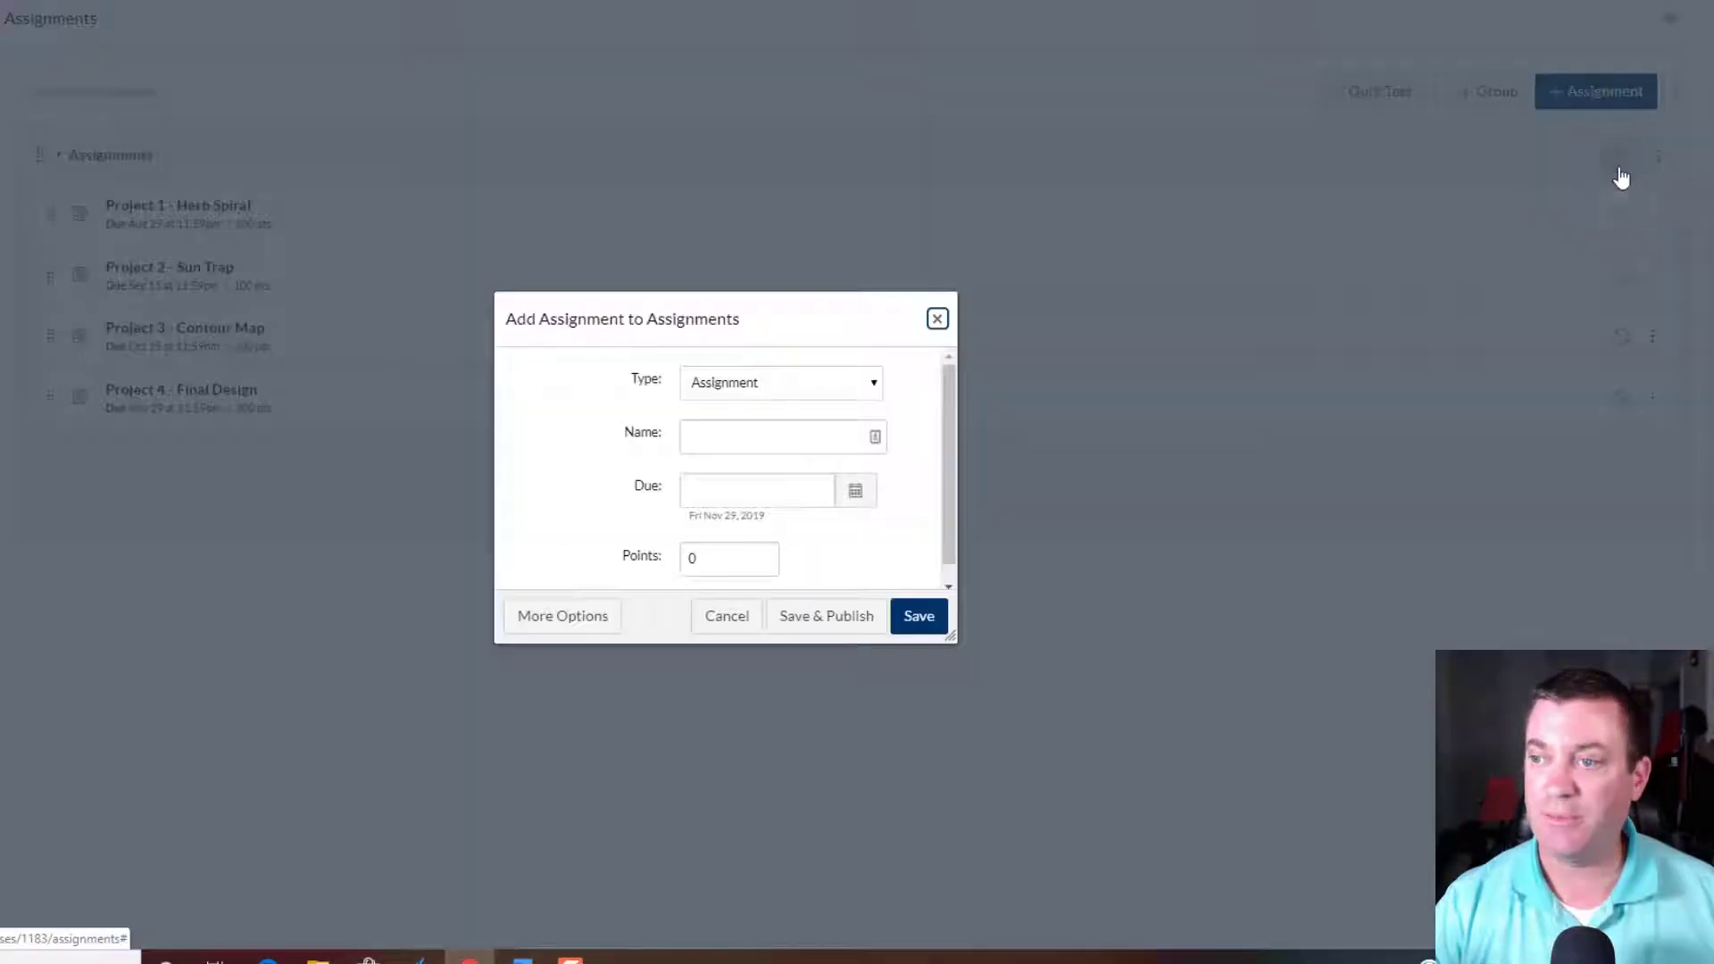
click(791, 434)
text(Test 1)
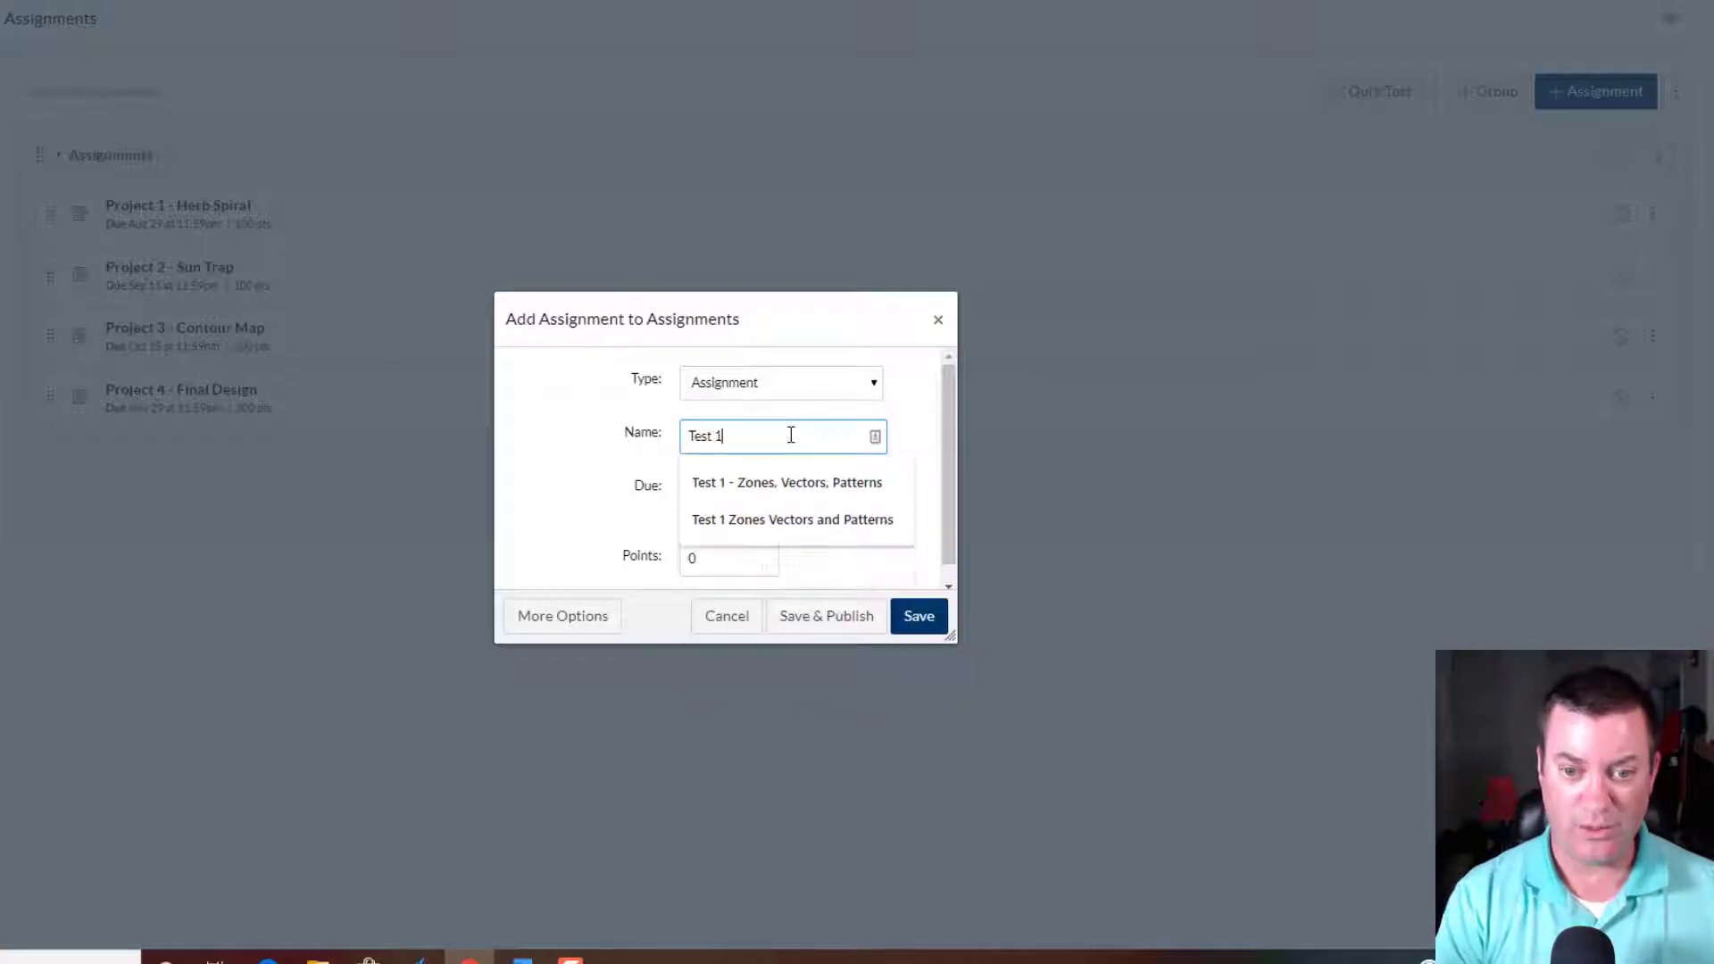
text( -)
key(Down)
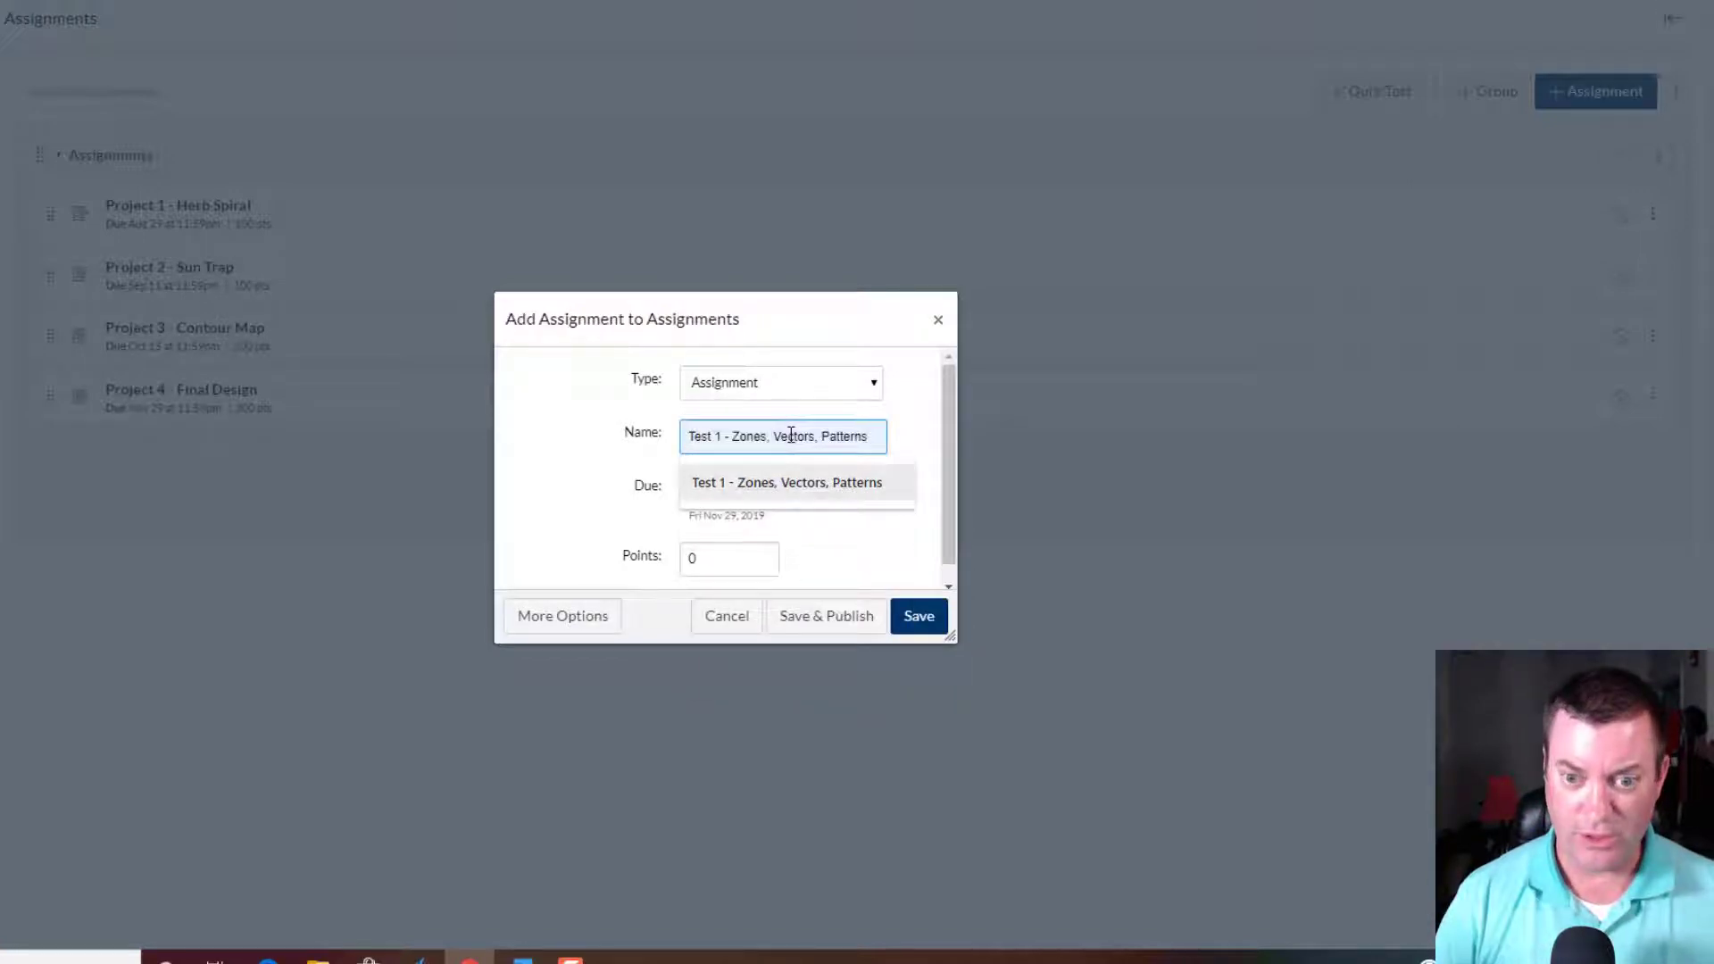
click(779, 486)
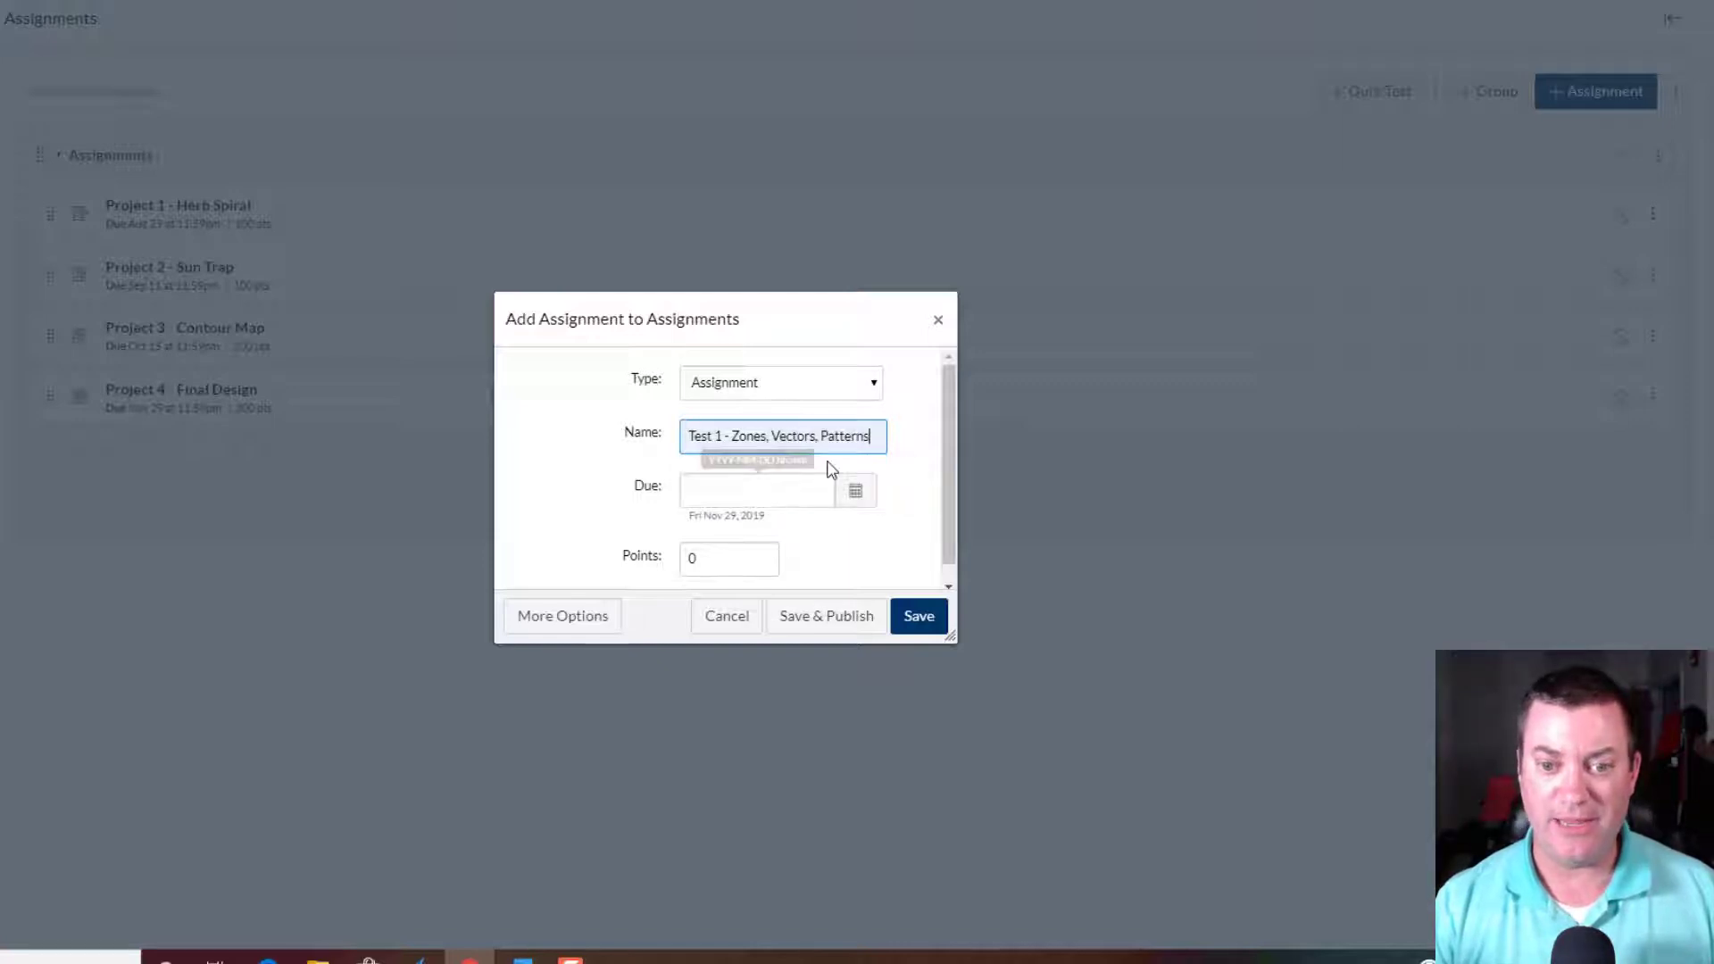
Set the Test 1 due date to Sep 28, 2019 and its points to 100, and save the assignment.
click(859, 493)
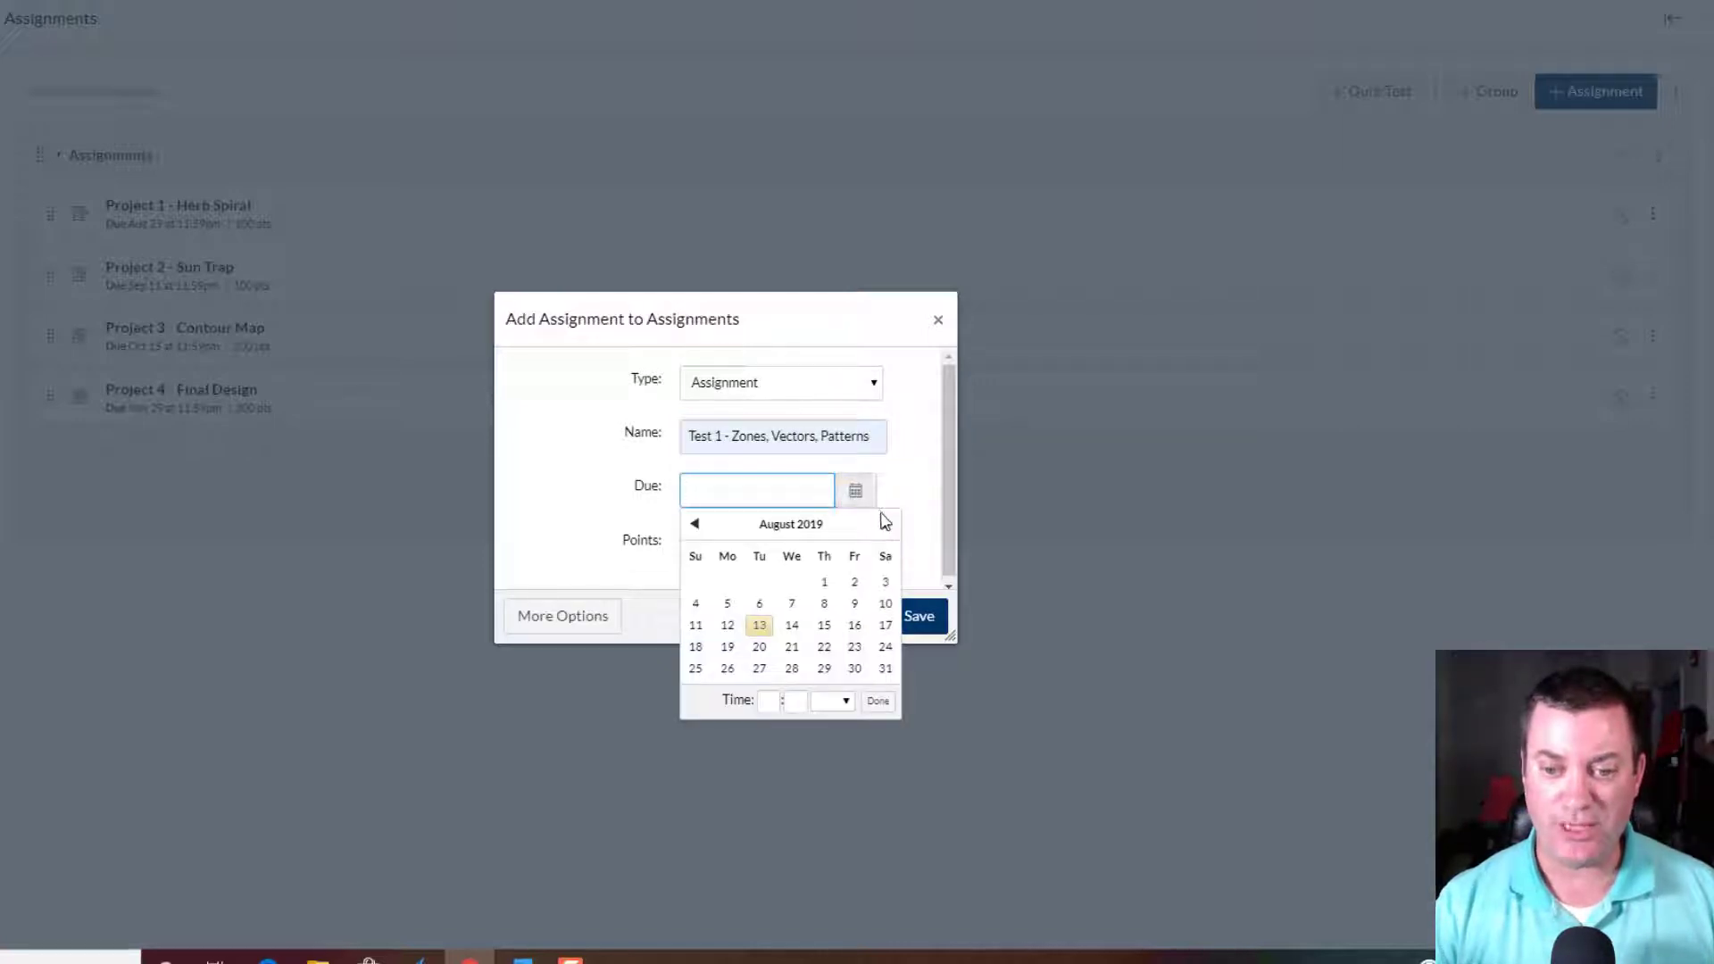
click(885, 524)
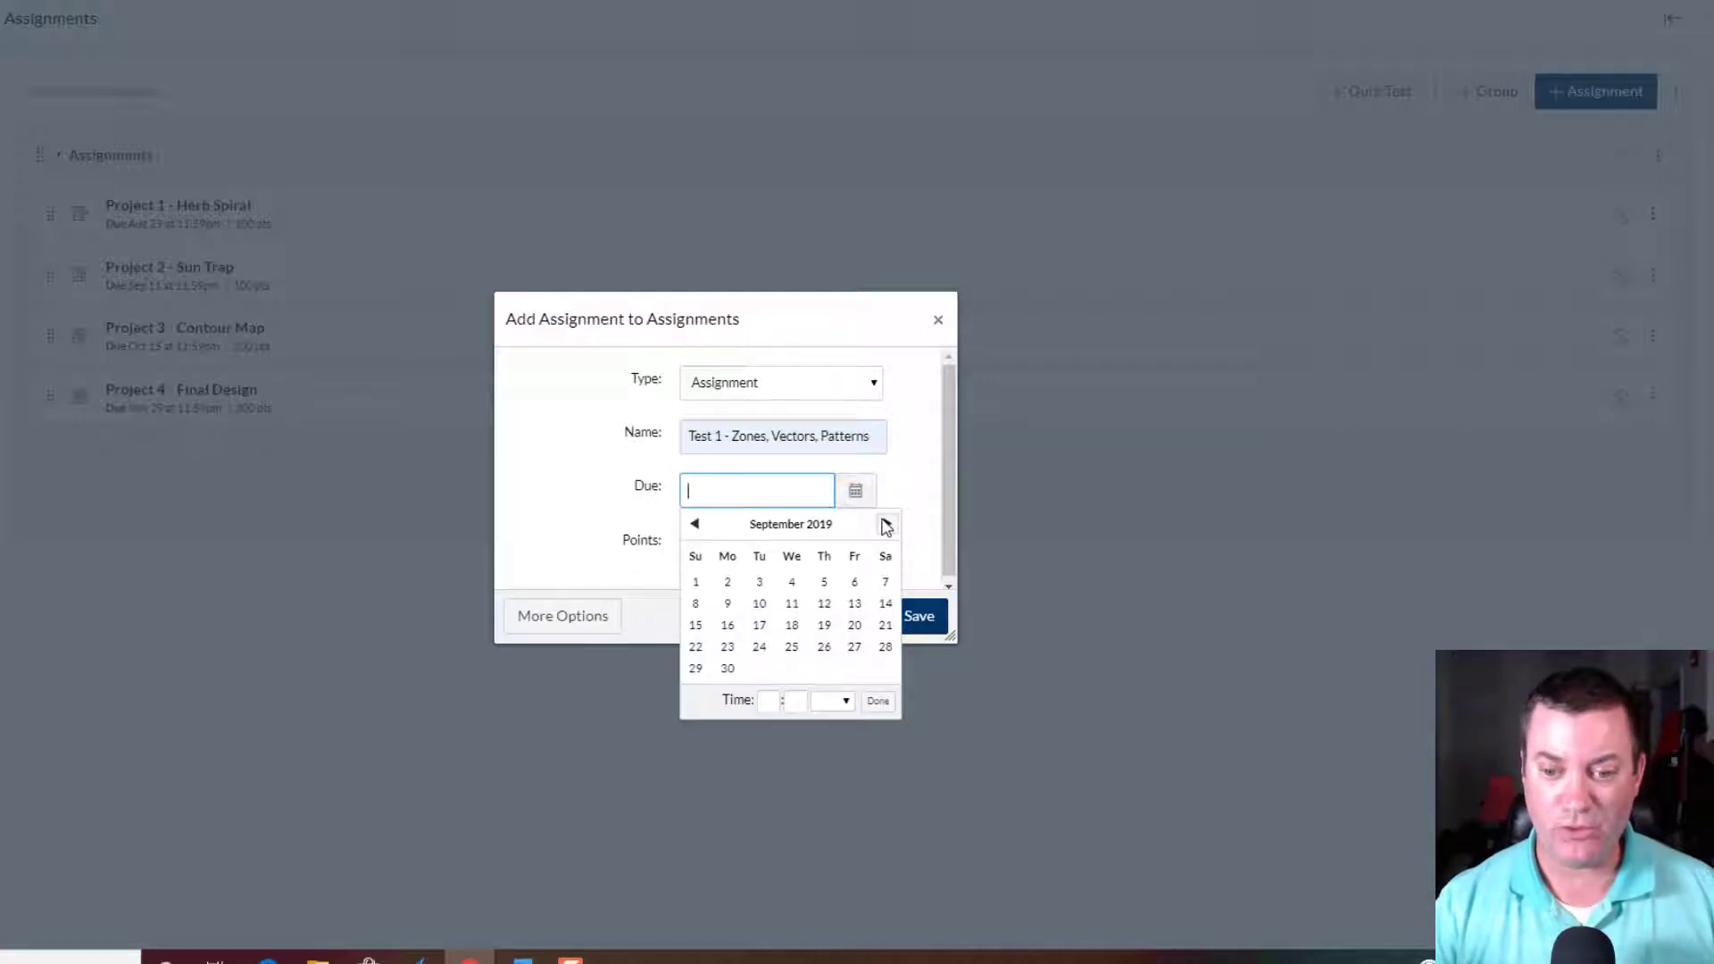
click(885, 657)
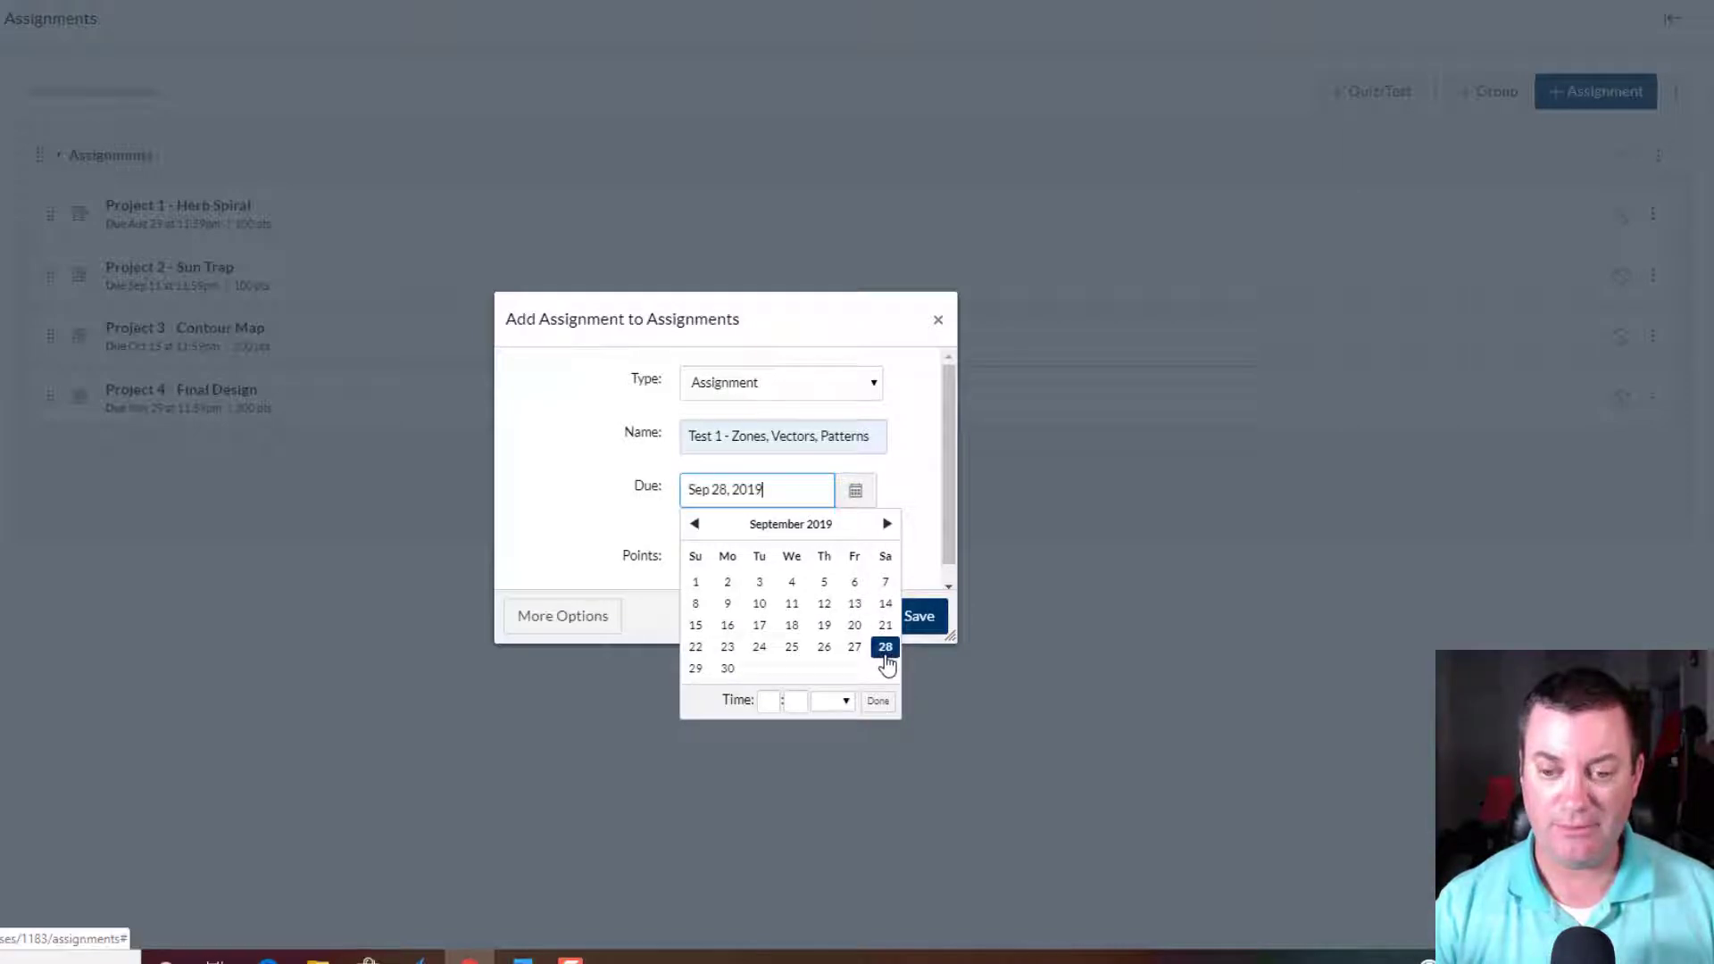
click(914, 458)
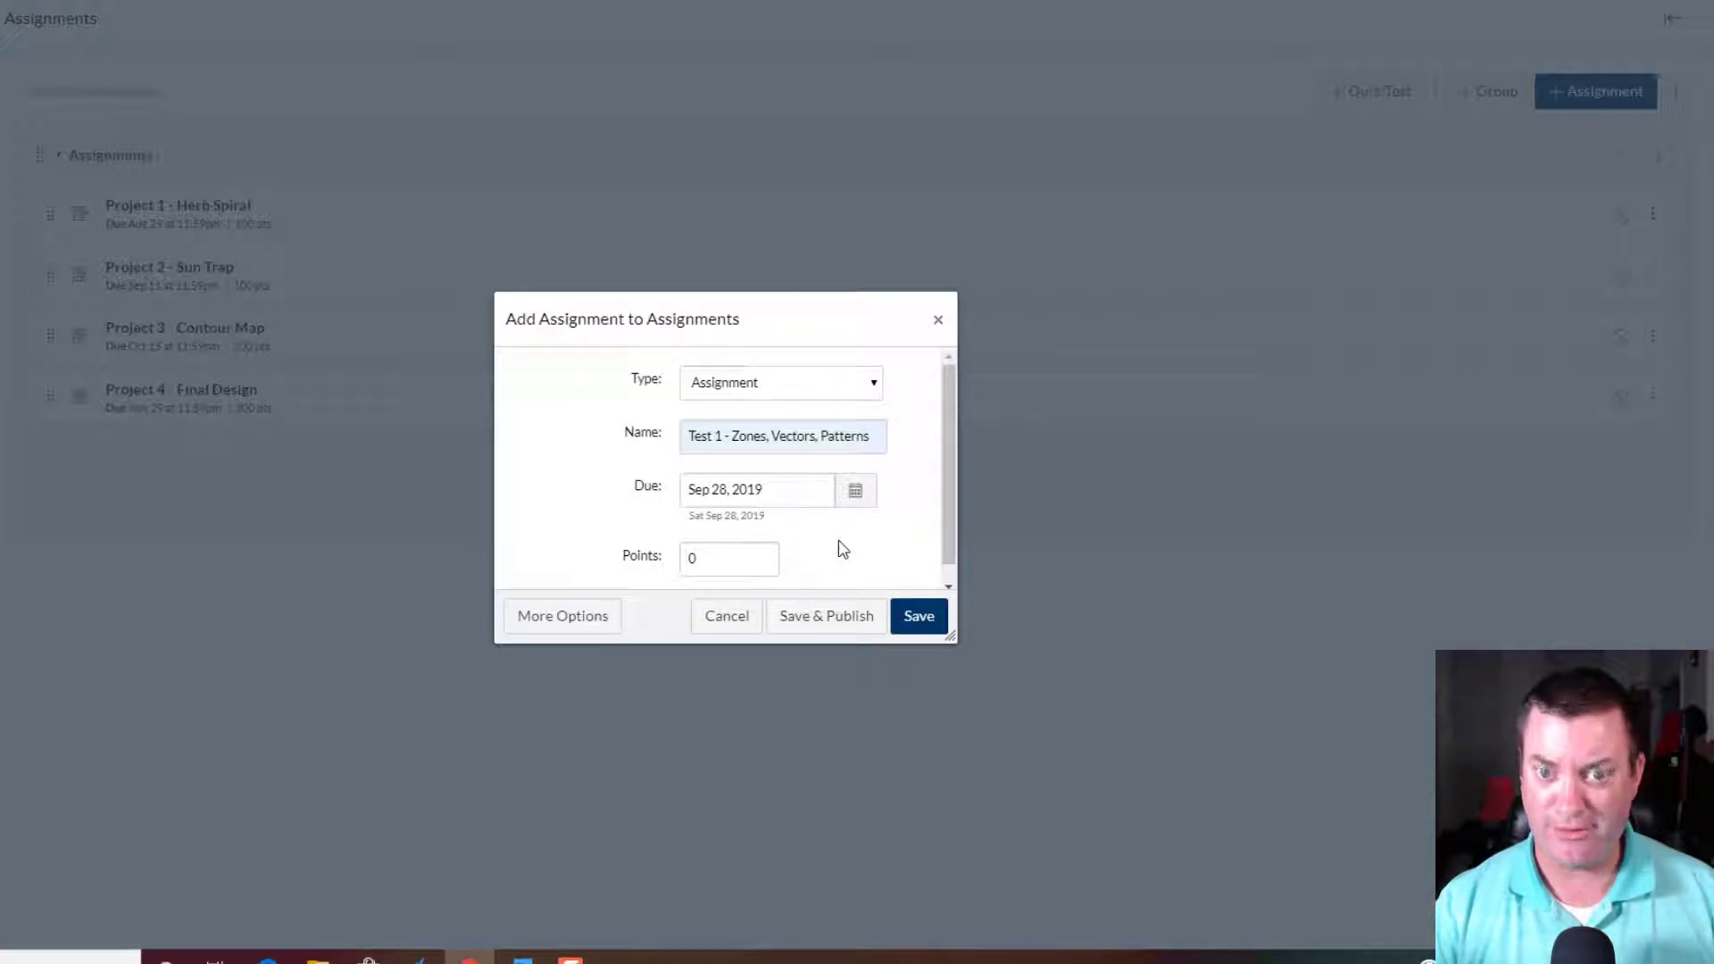
click(692, 560)
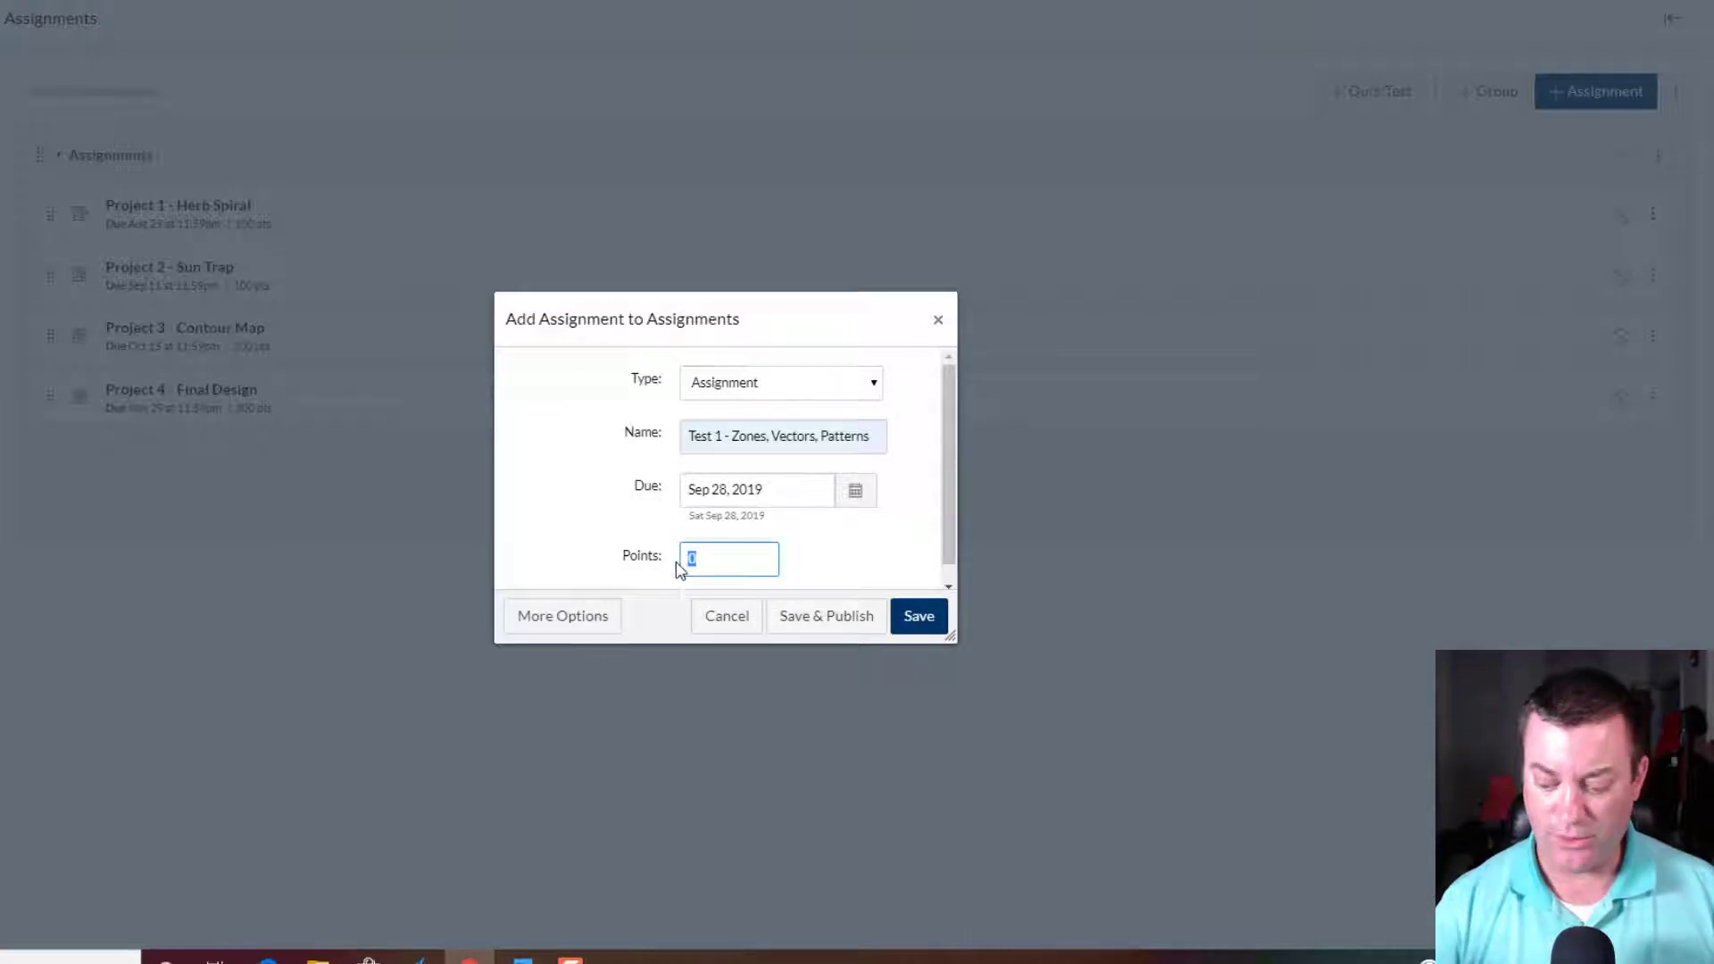
text(100)
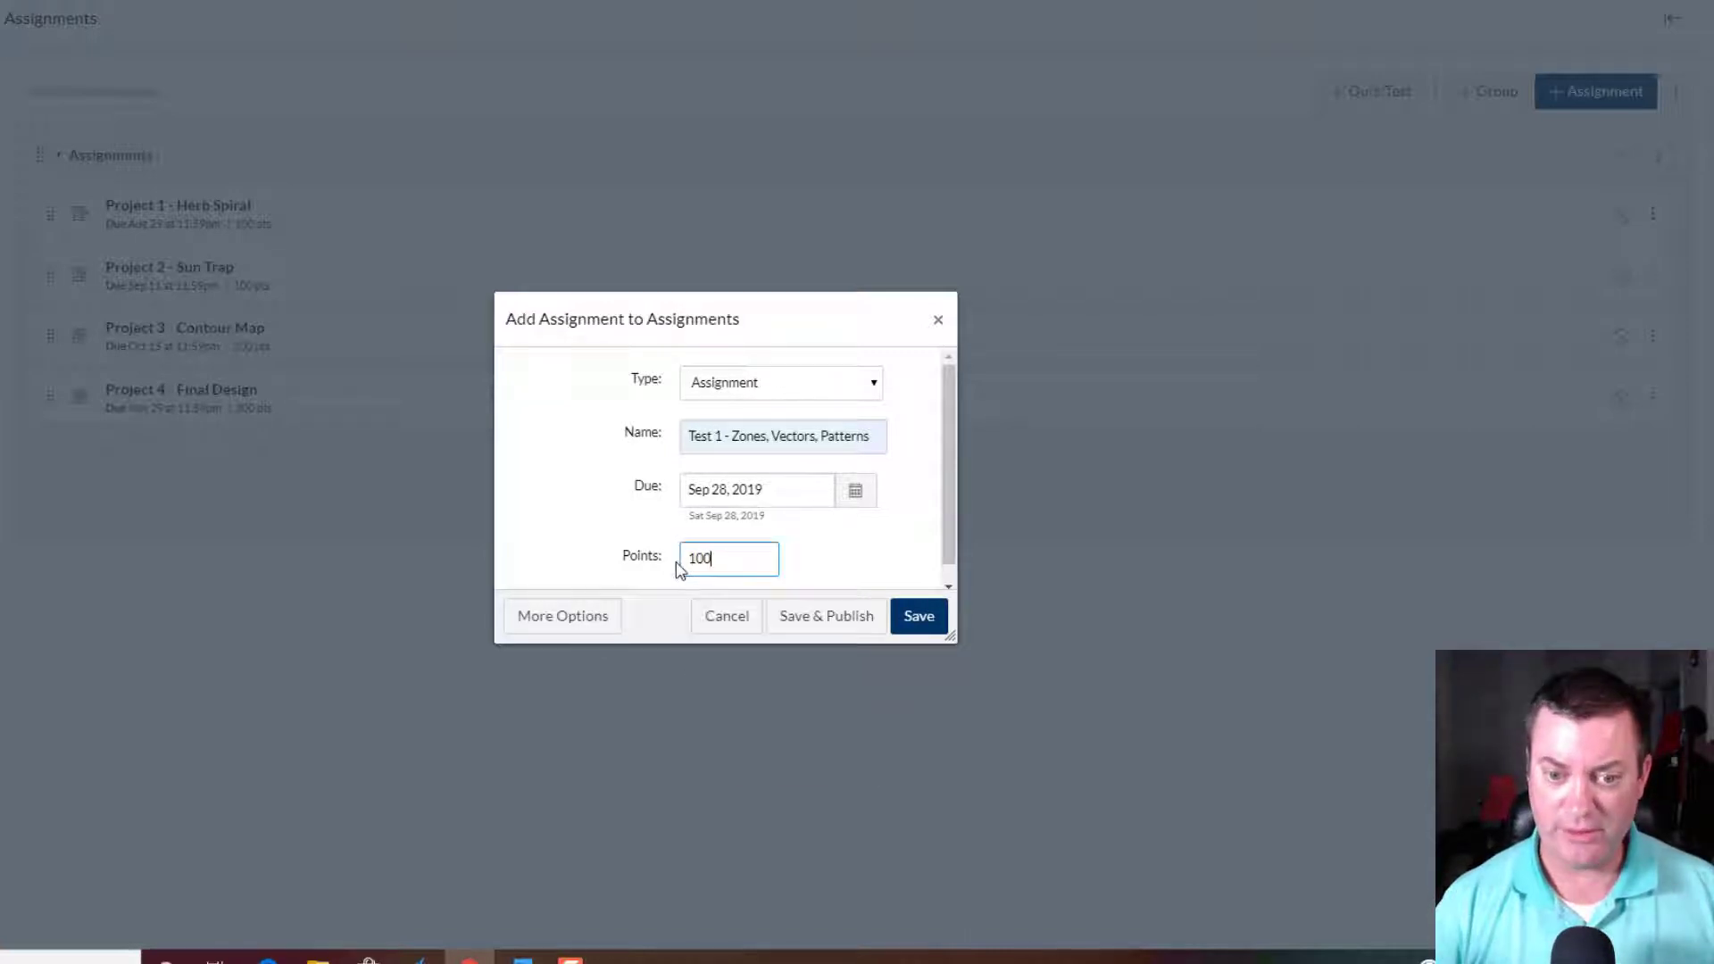
click(912, 615)
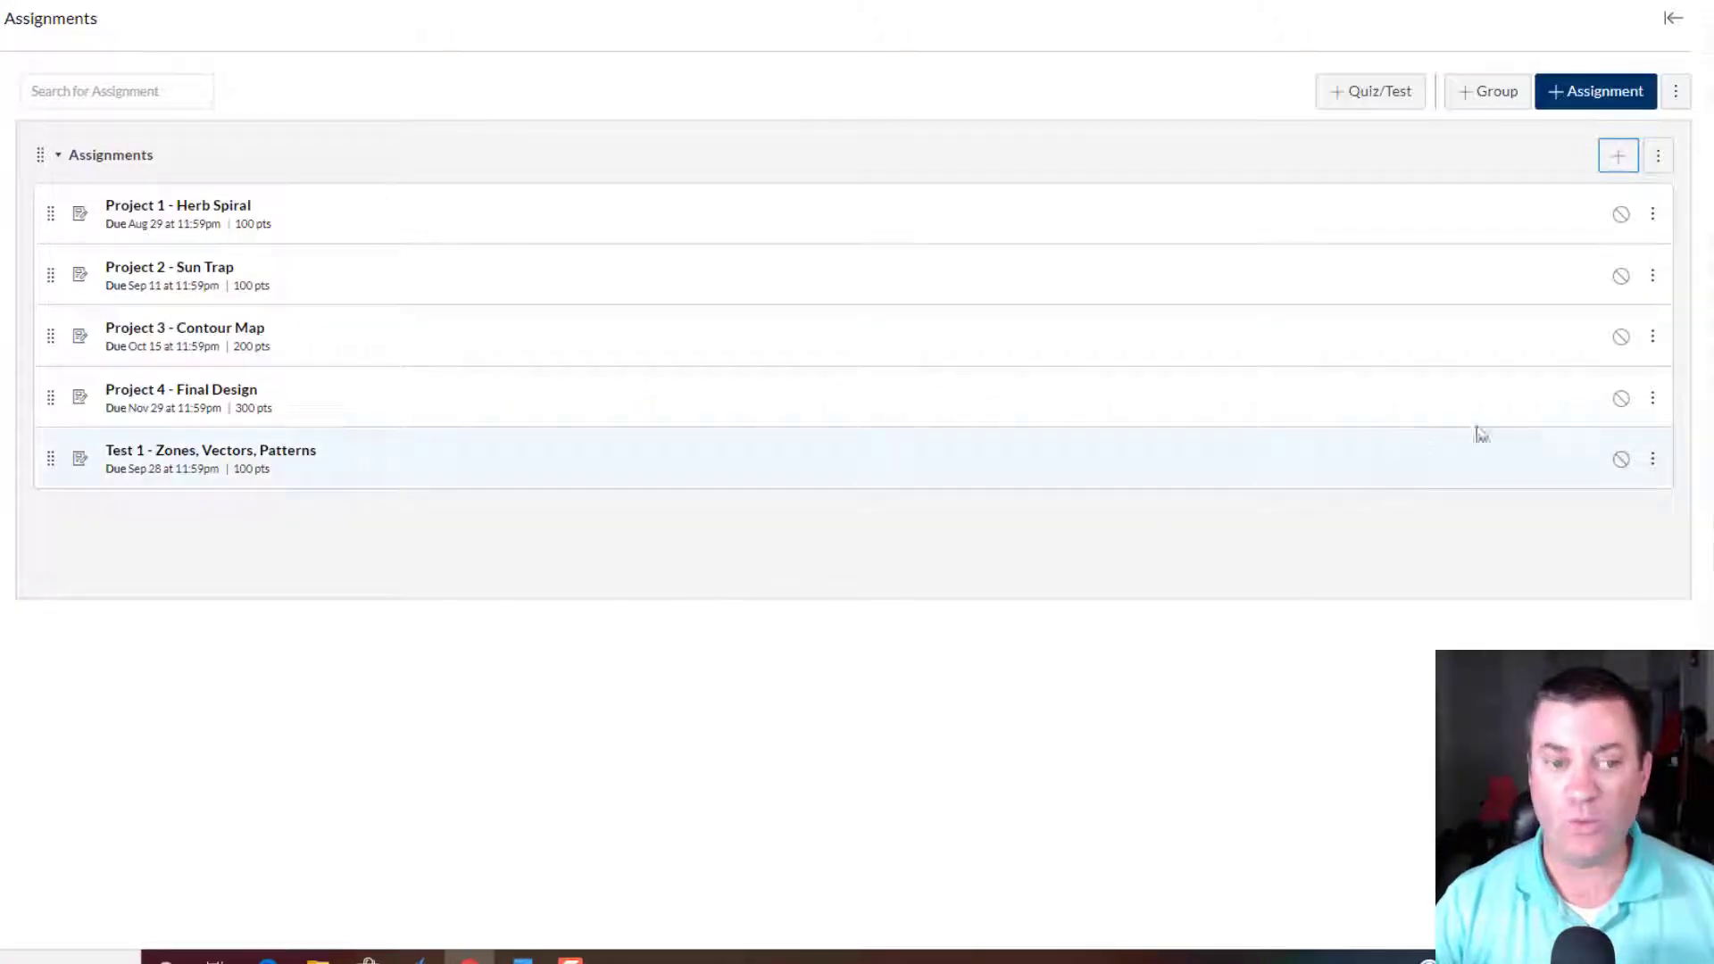
Start a new assignment in the Assignments group and name it "Test 2 - System Analysis Process".
click(1620, 160)
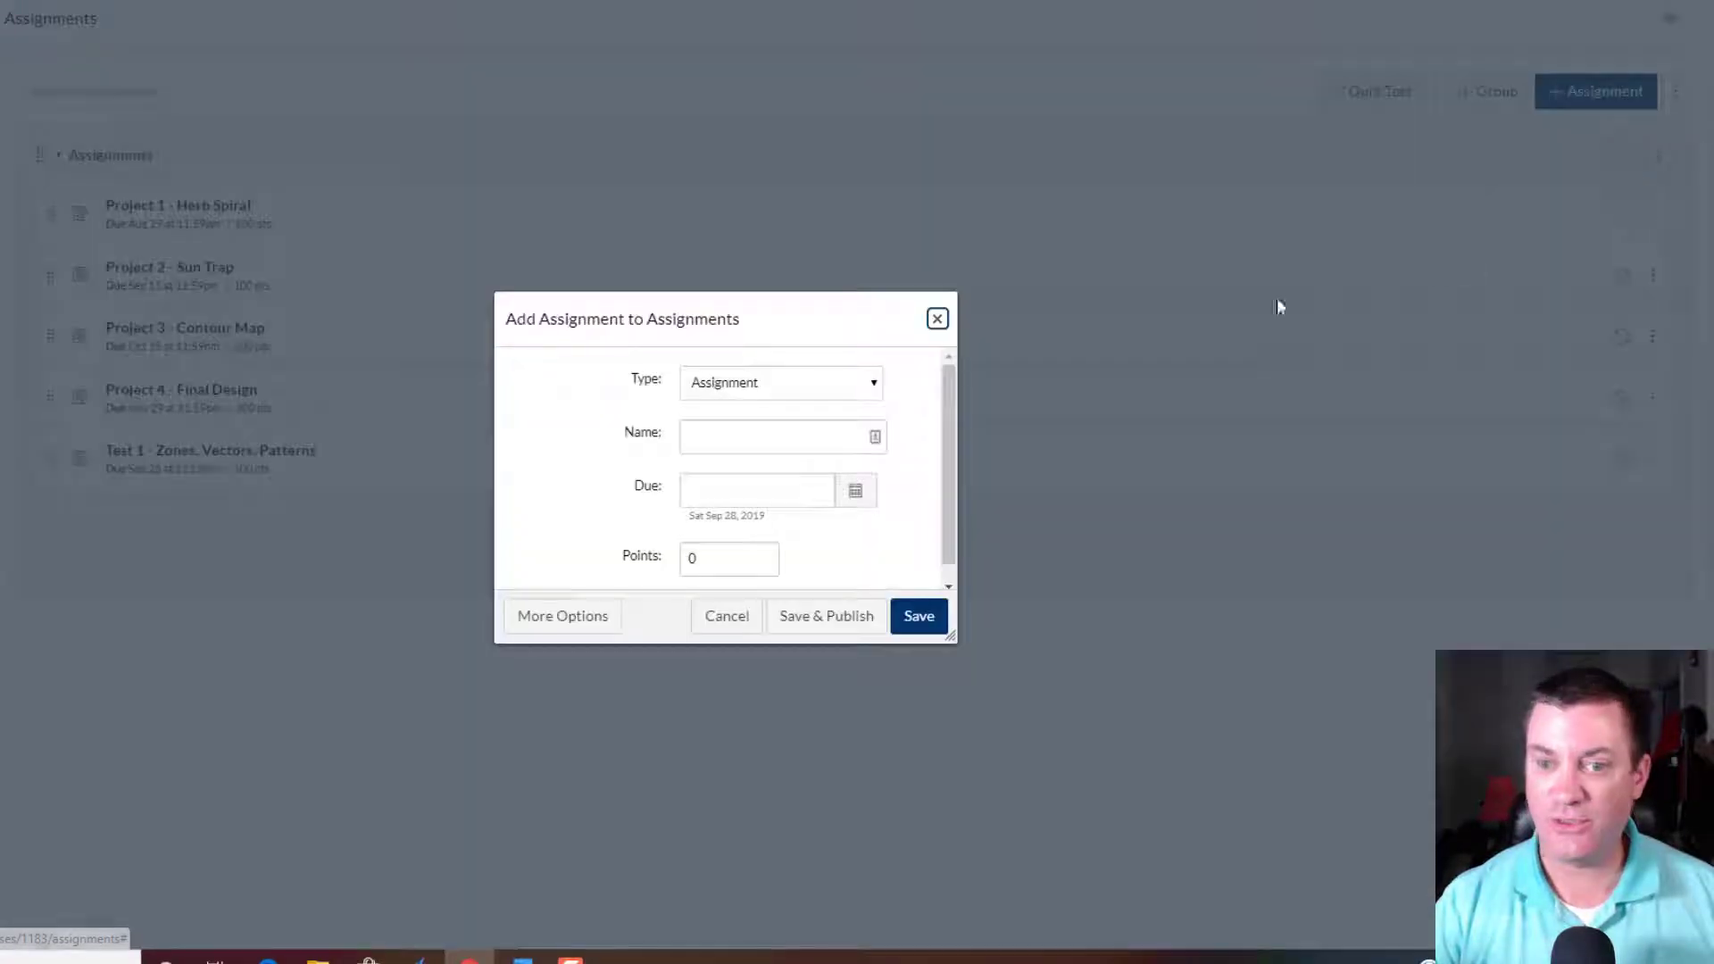
click(814, 437)
text(Test 2 - System Analysis Process)
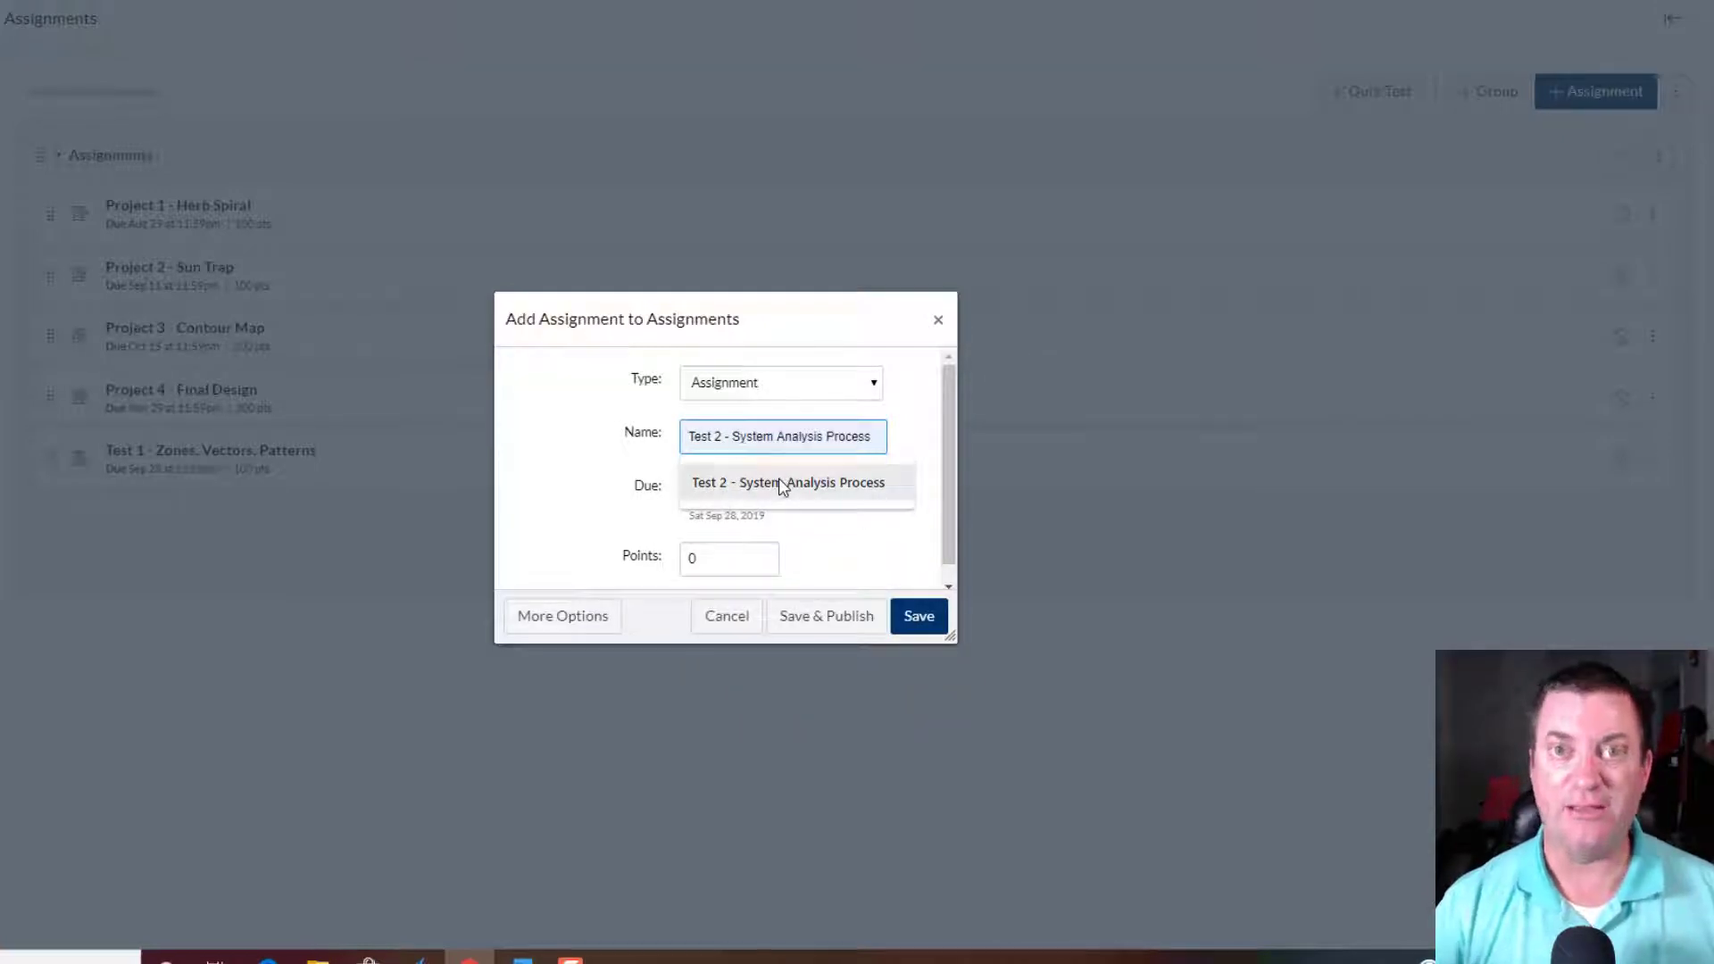
click(782, 483)
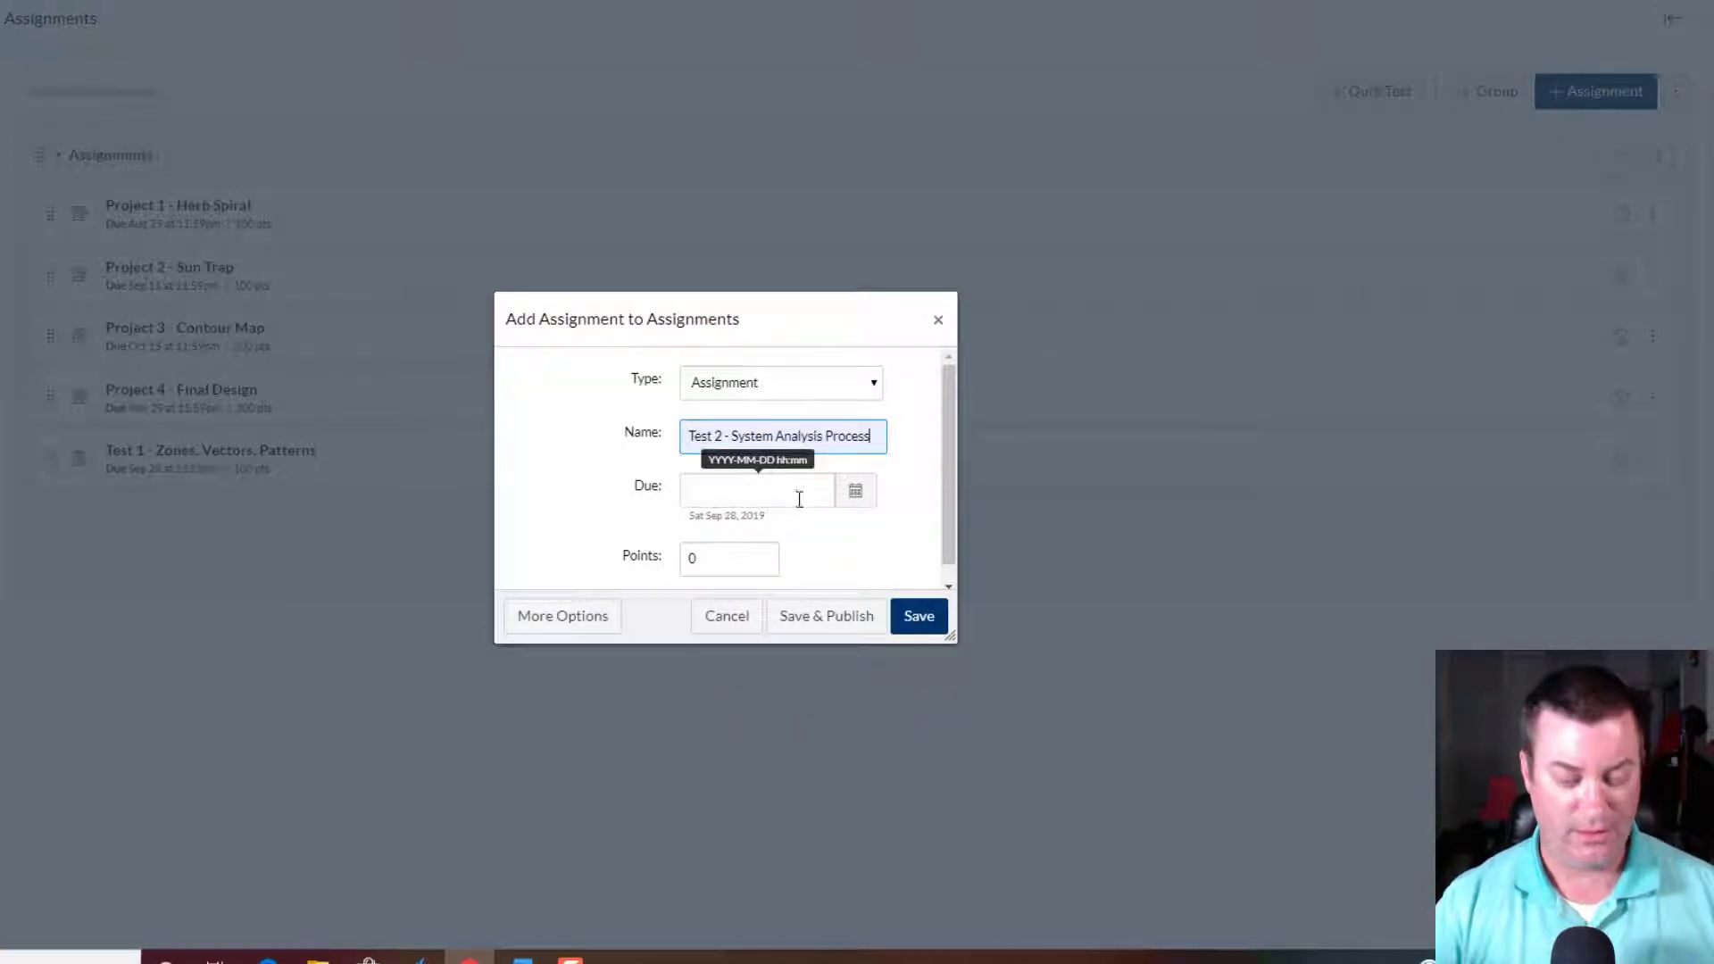
Check Test 2 in the Word gradebook, set its due date to Oct 30, 2019 and points to 100, and save the assignment.
key(alt+Tab)
key(alt+Tab)
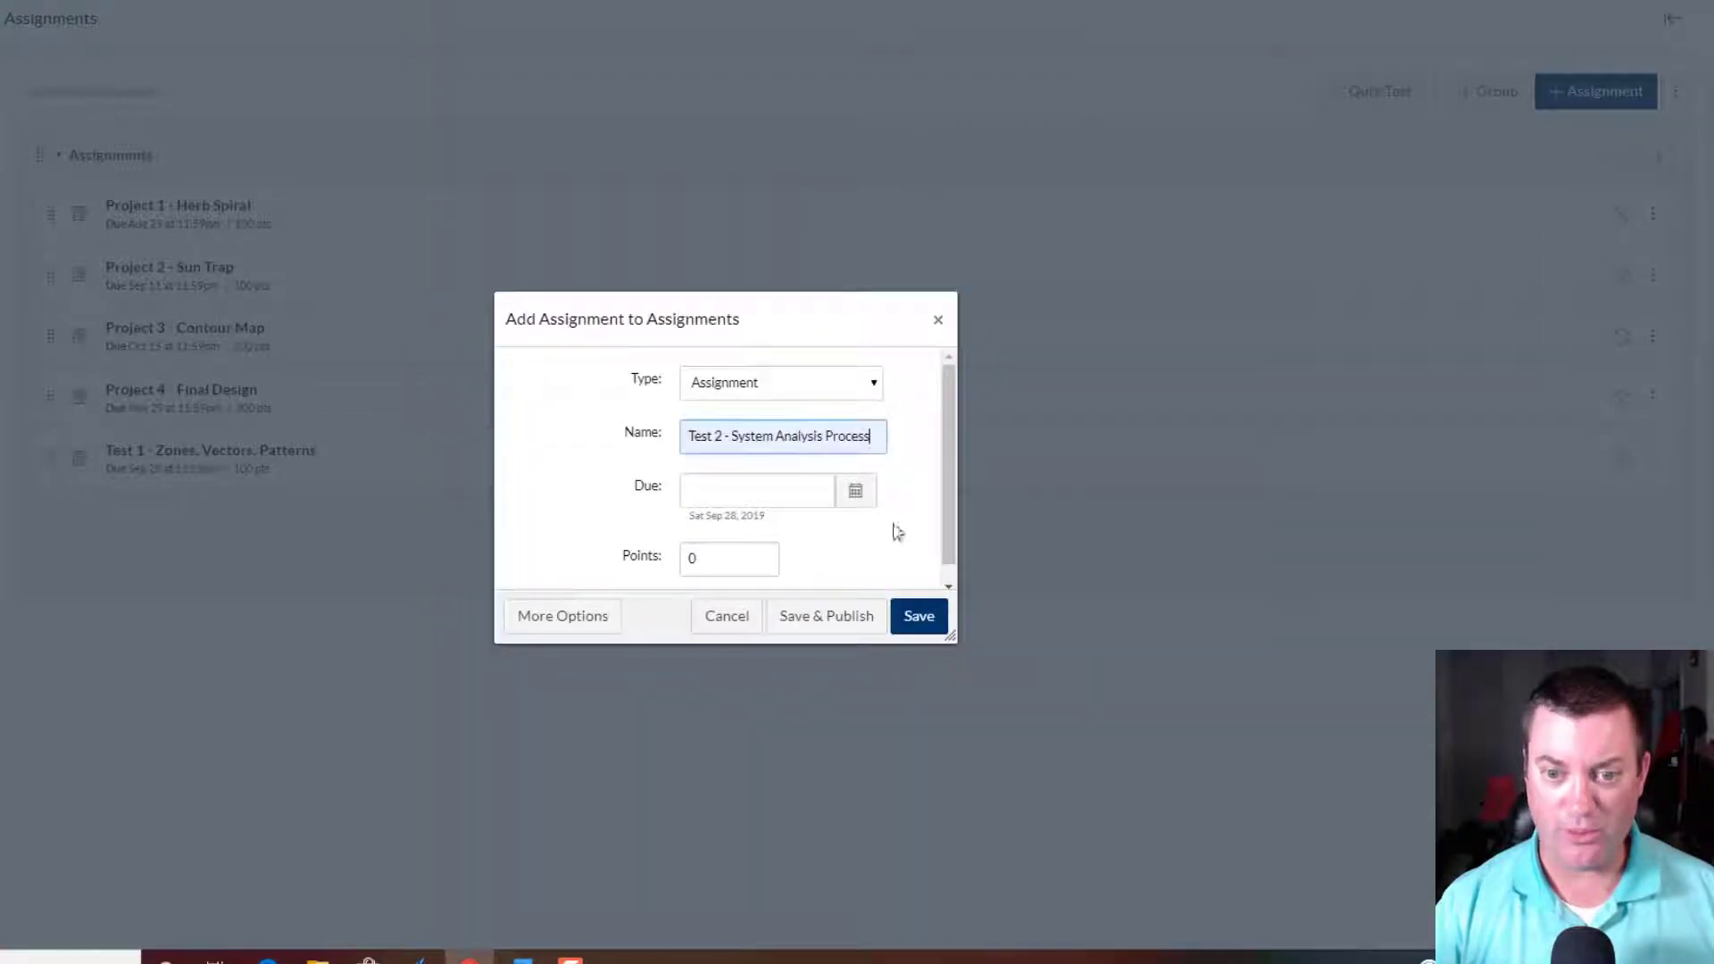
click(857, 498)
click(886, 525)
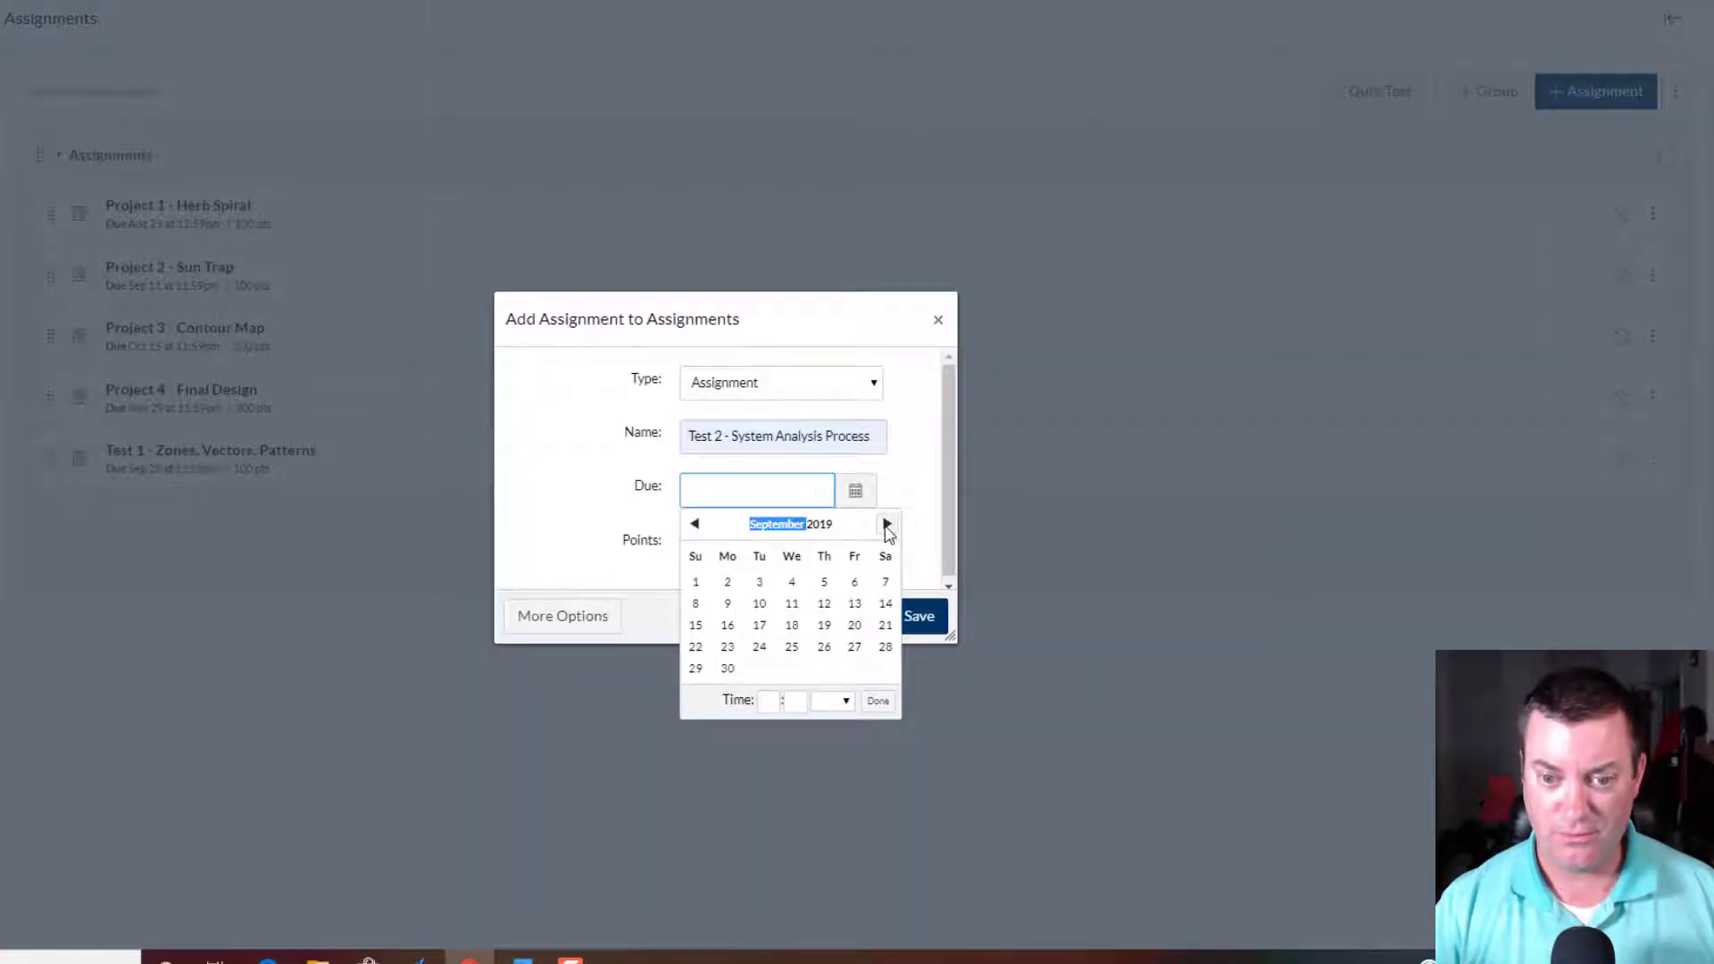
click(887, 525)
click(794, 674)
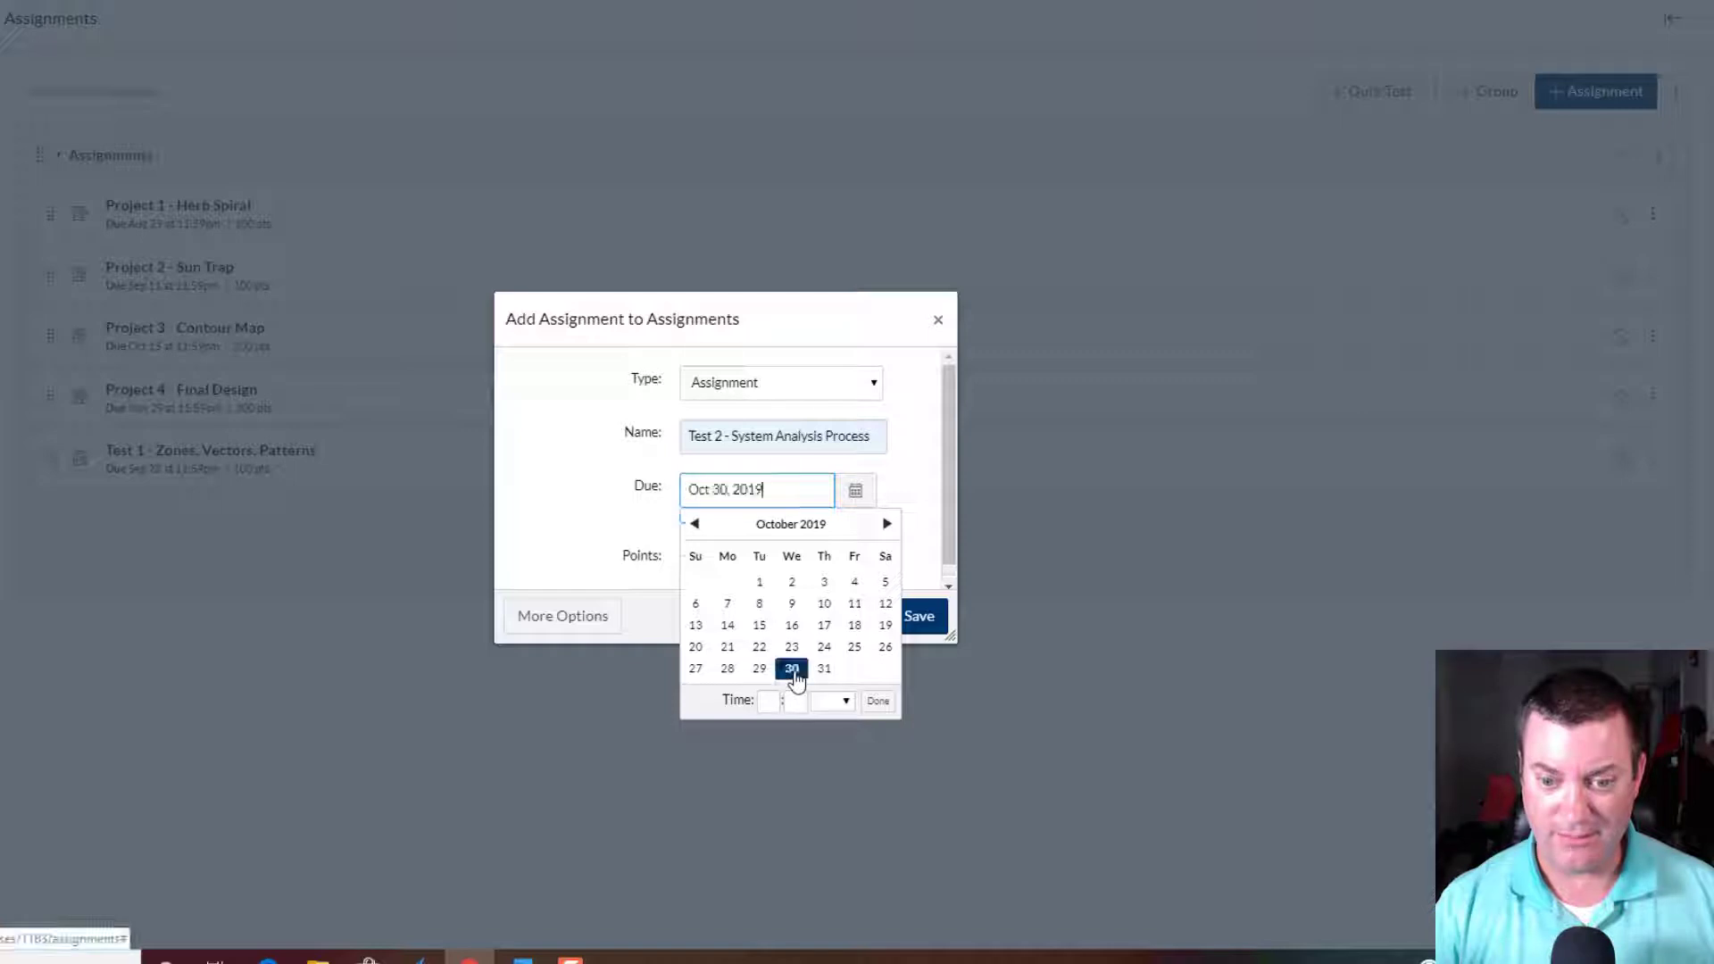
click(612, 552)
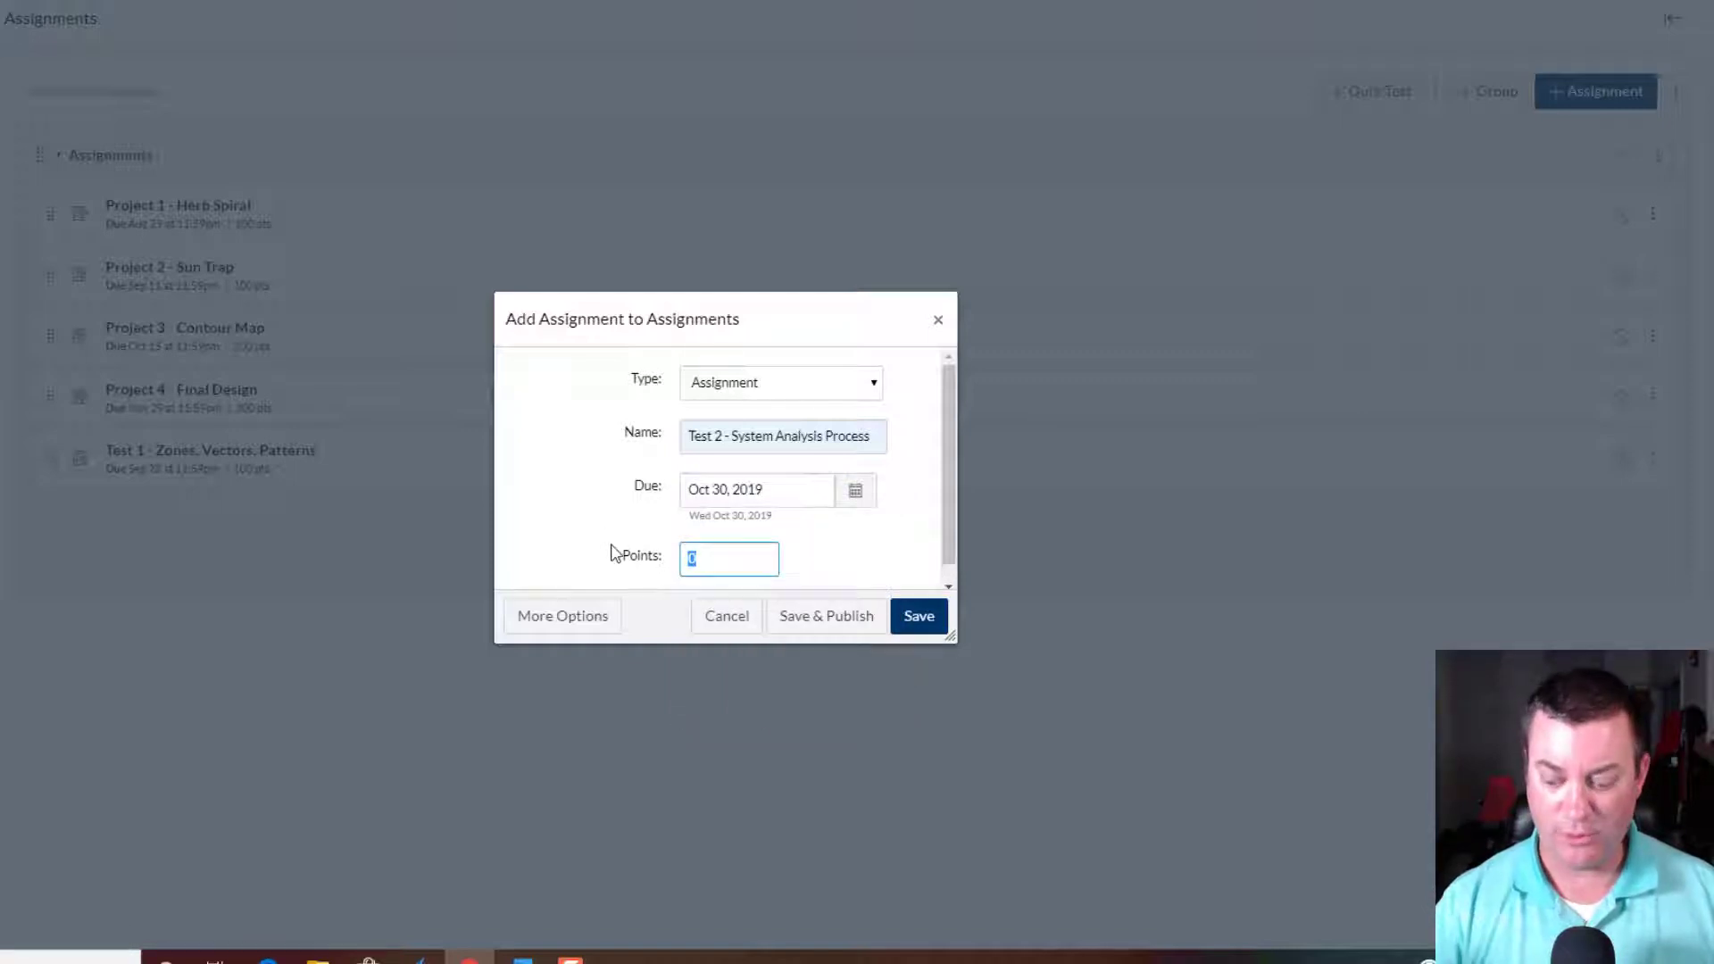
text(100)
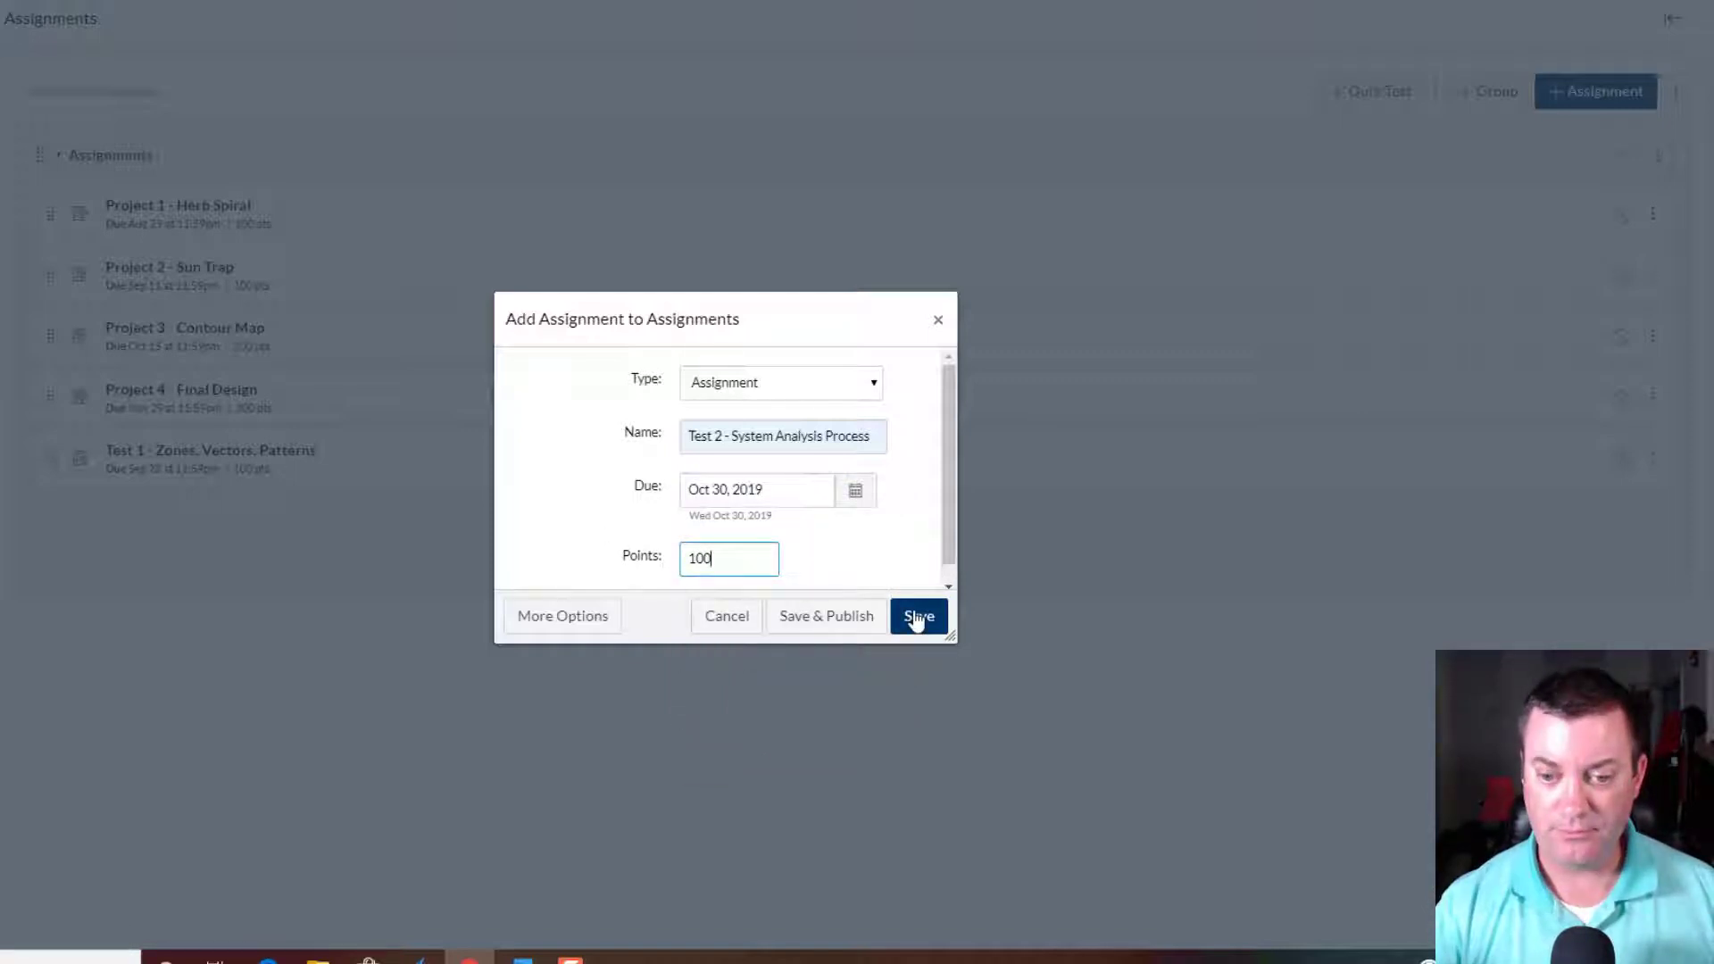
click(915, 618)
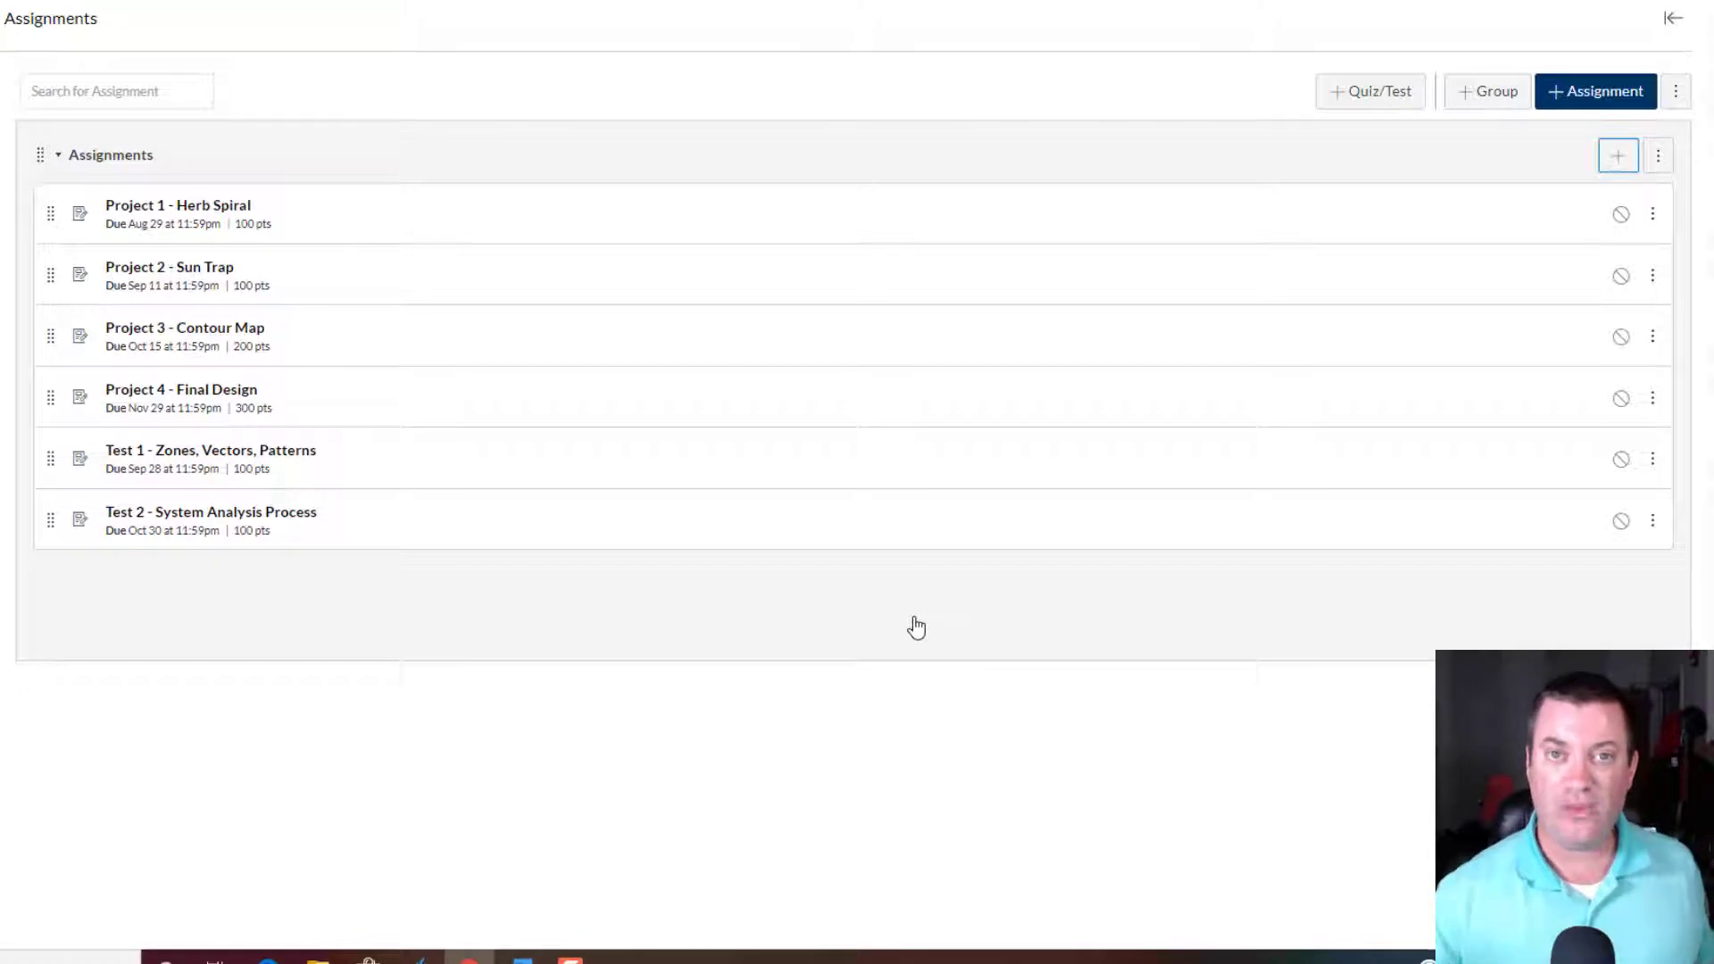
Review the weighted categories in the Word gradebook and add an assignment group named "Major Projects" in Canvas.
click(522, 958)
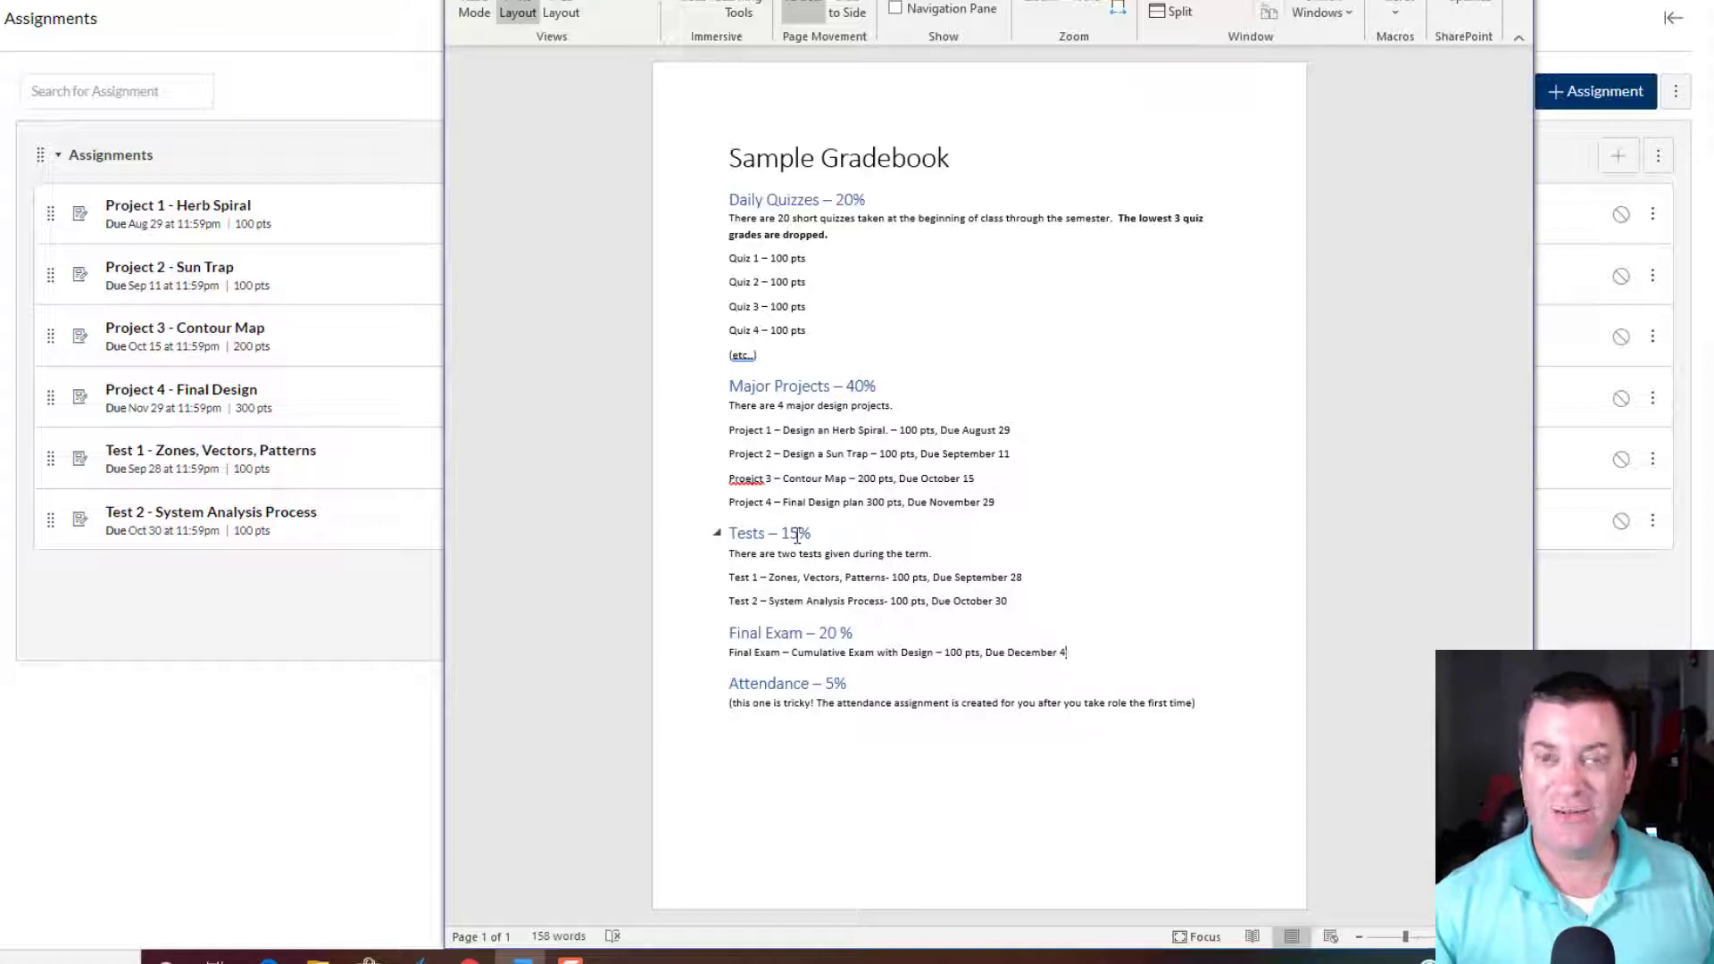
click(335, 692)
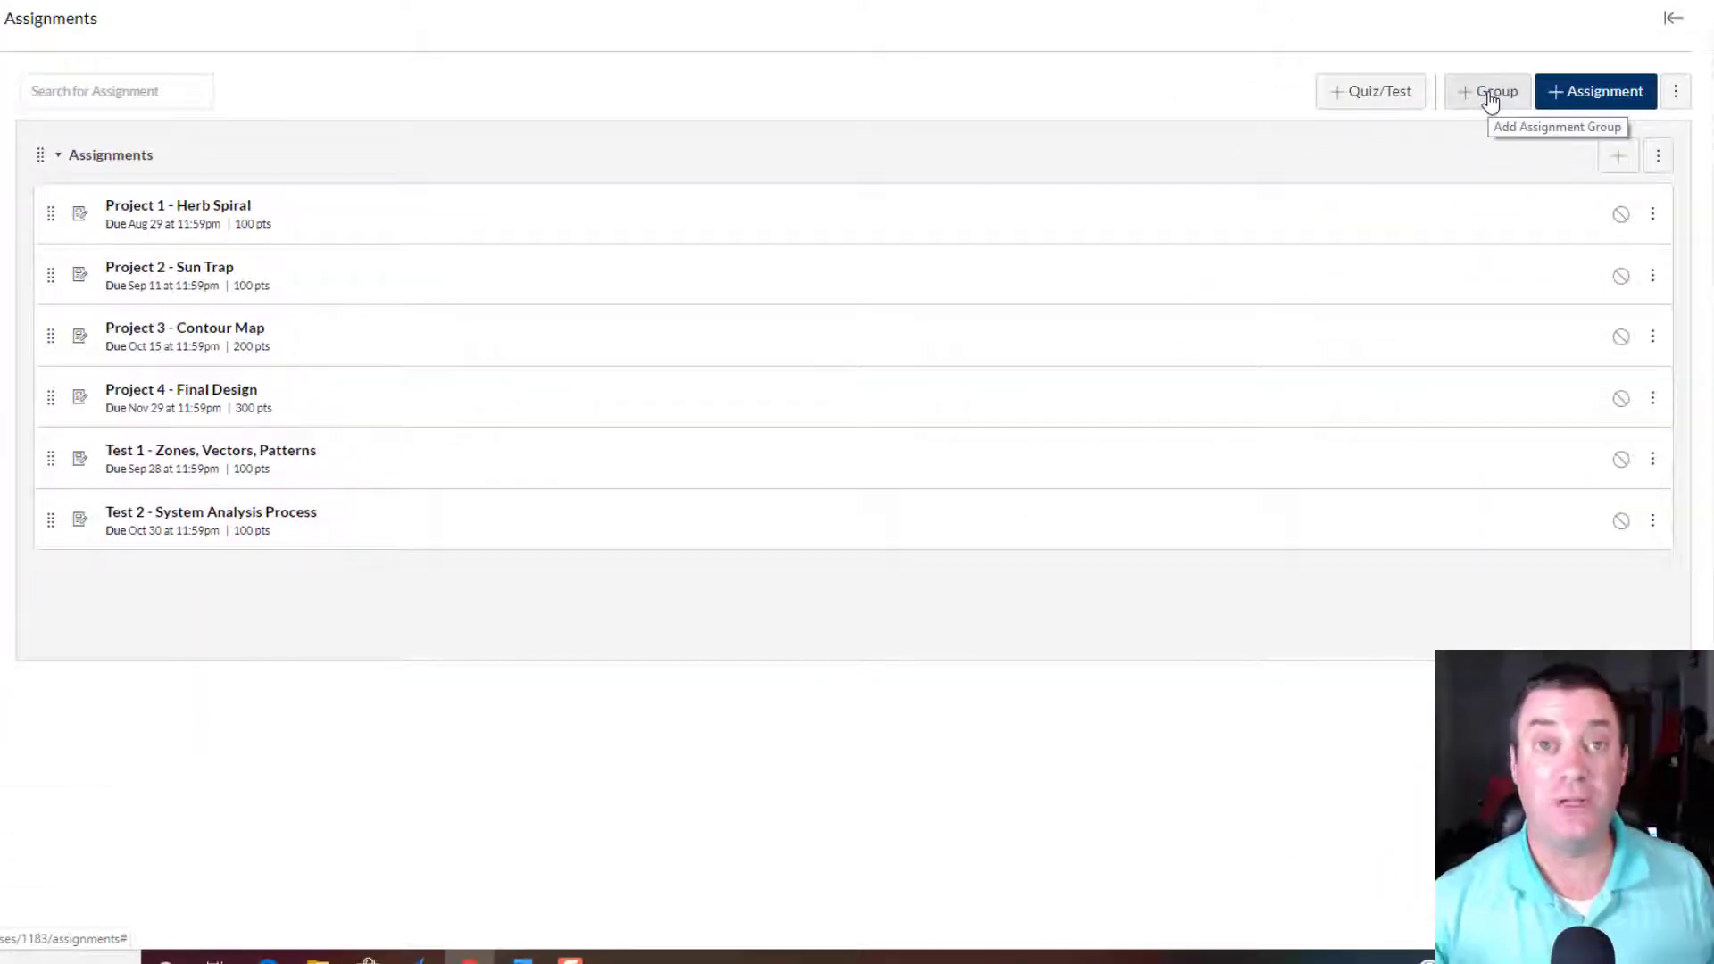
click(1489, 100)
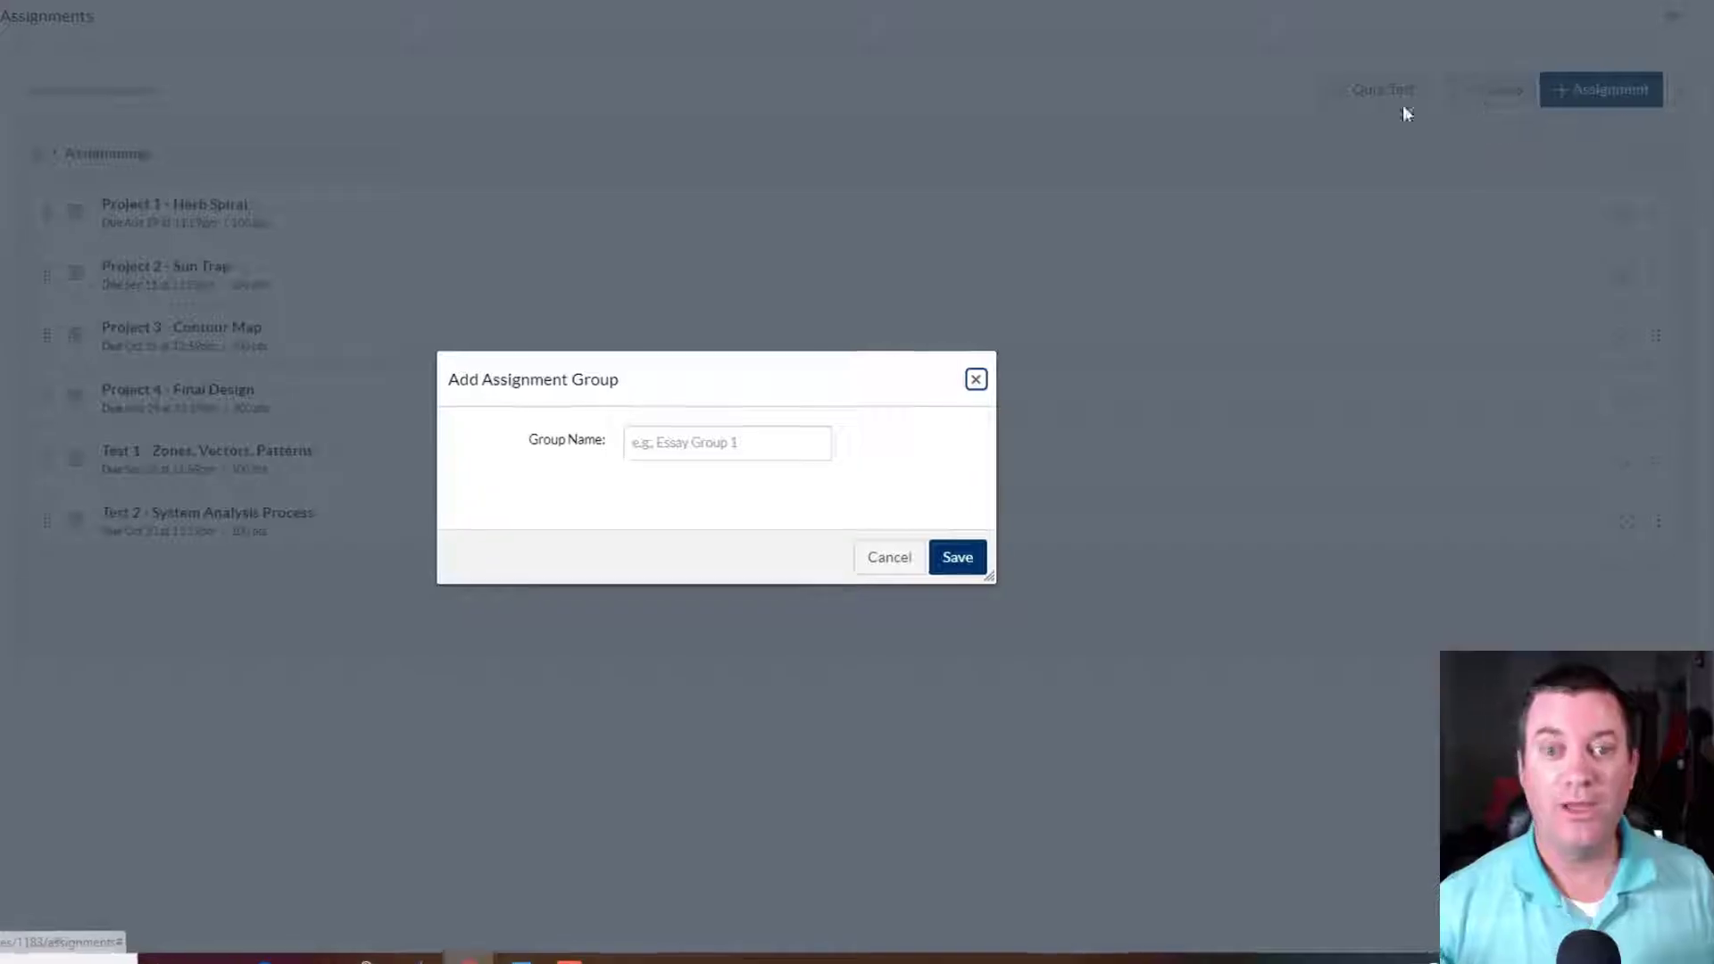
click(738, 444)
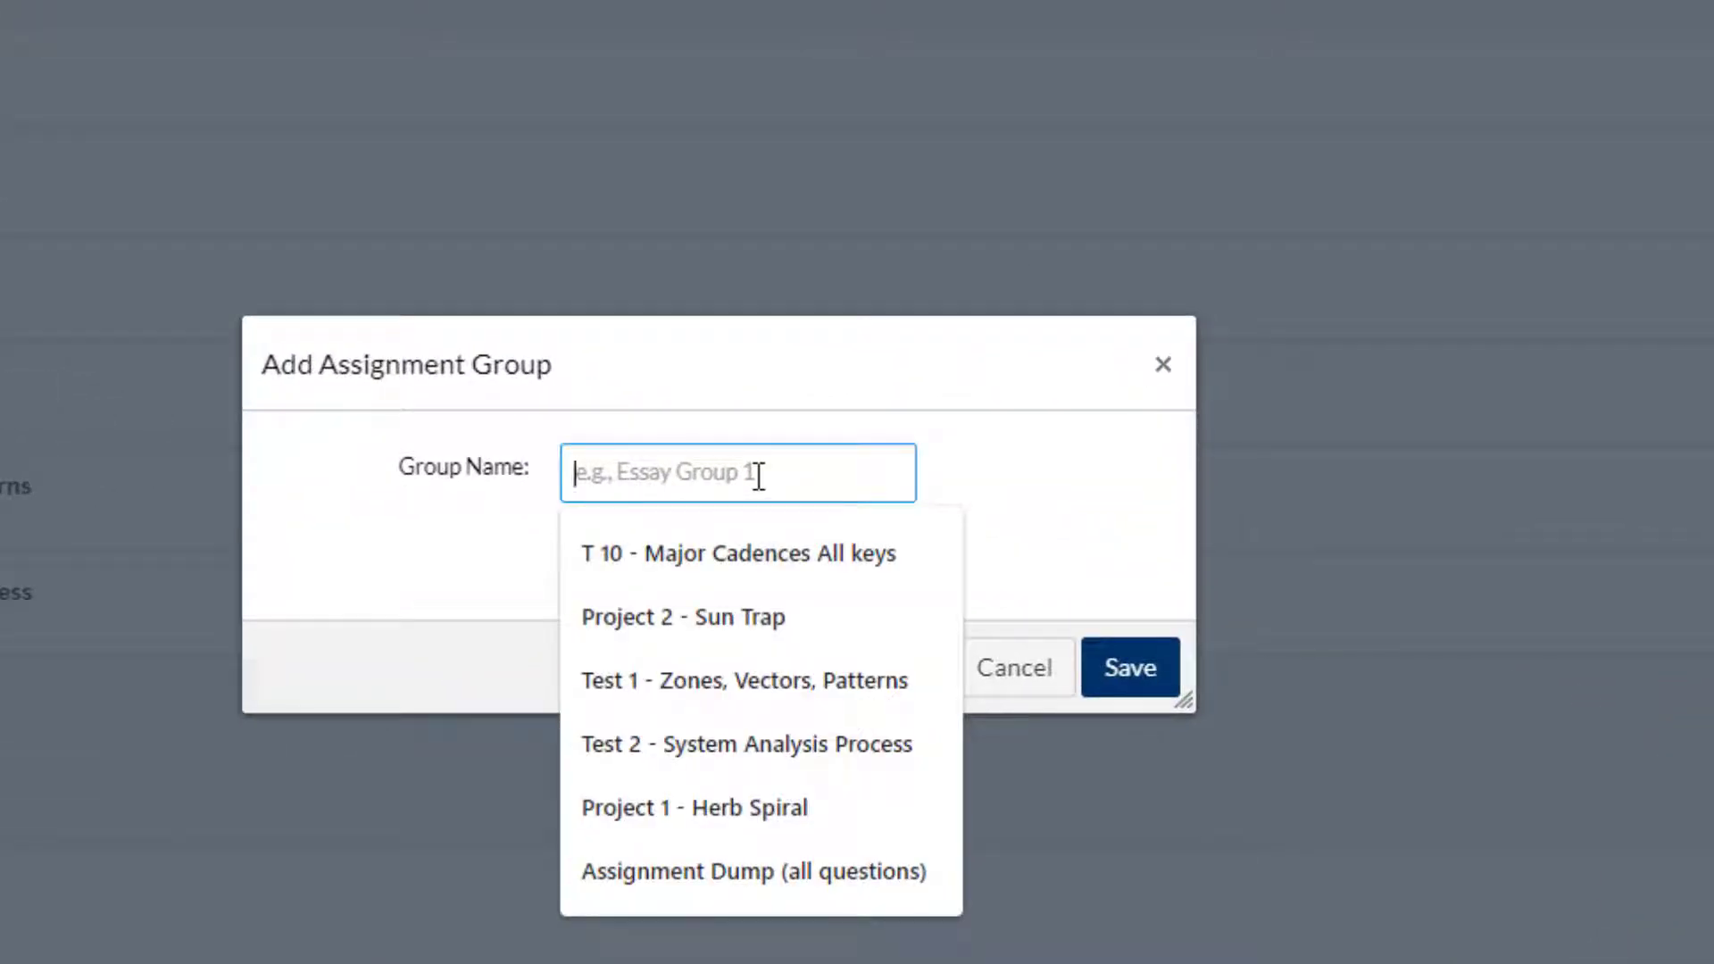
text(Major Projec)
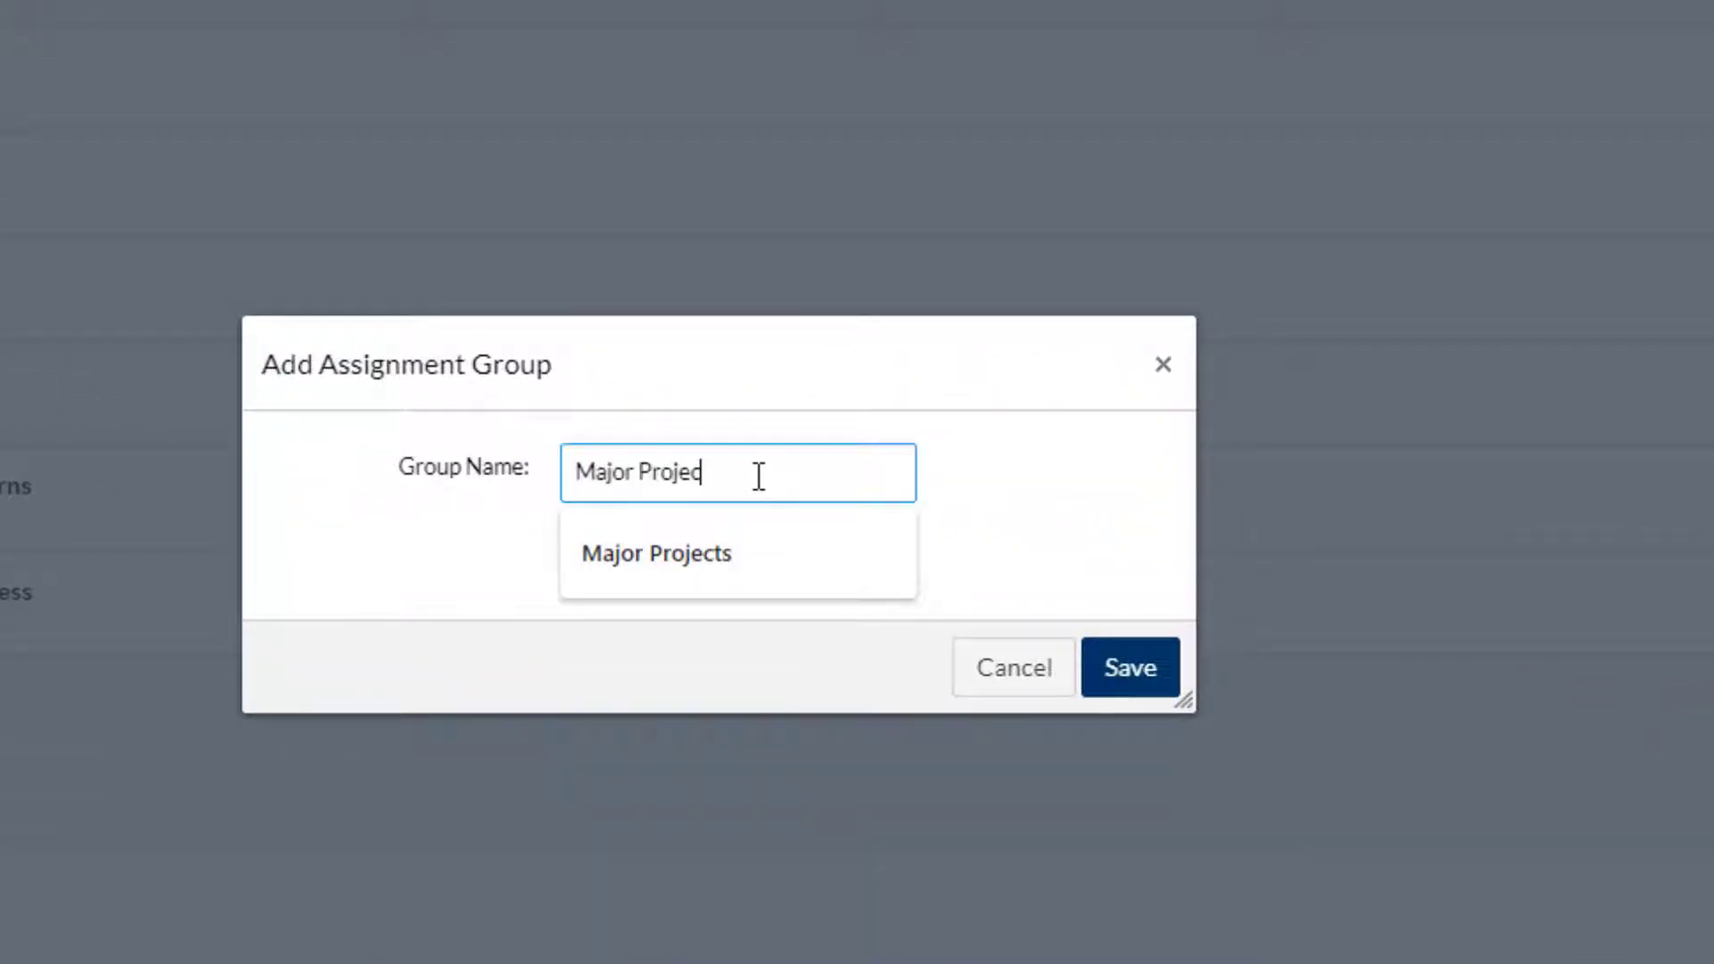
text(ts)
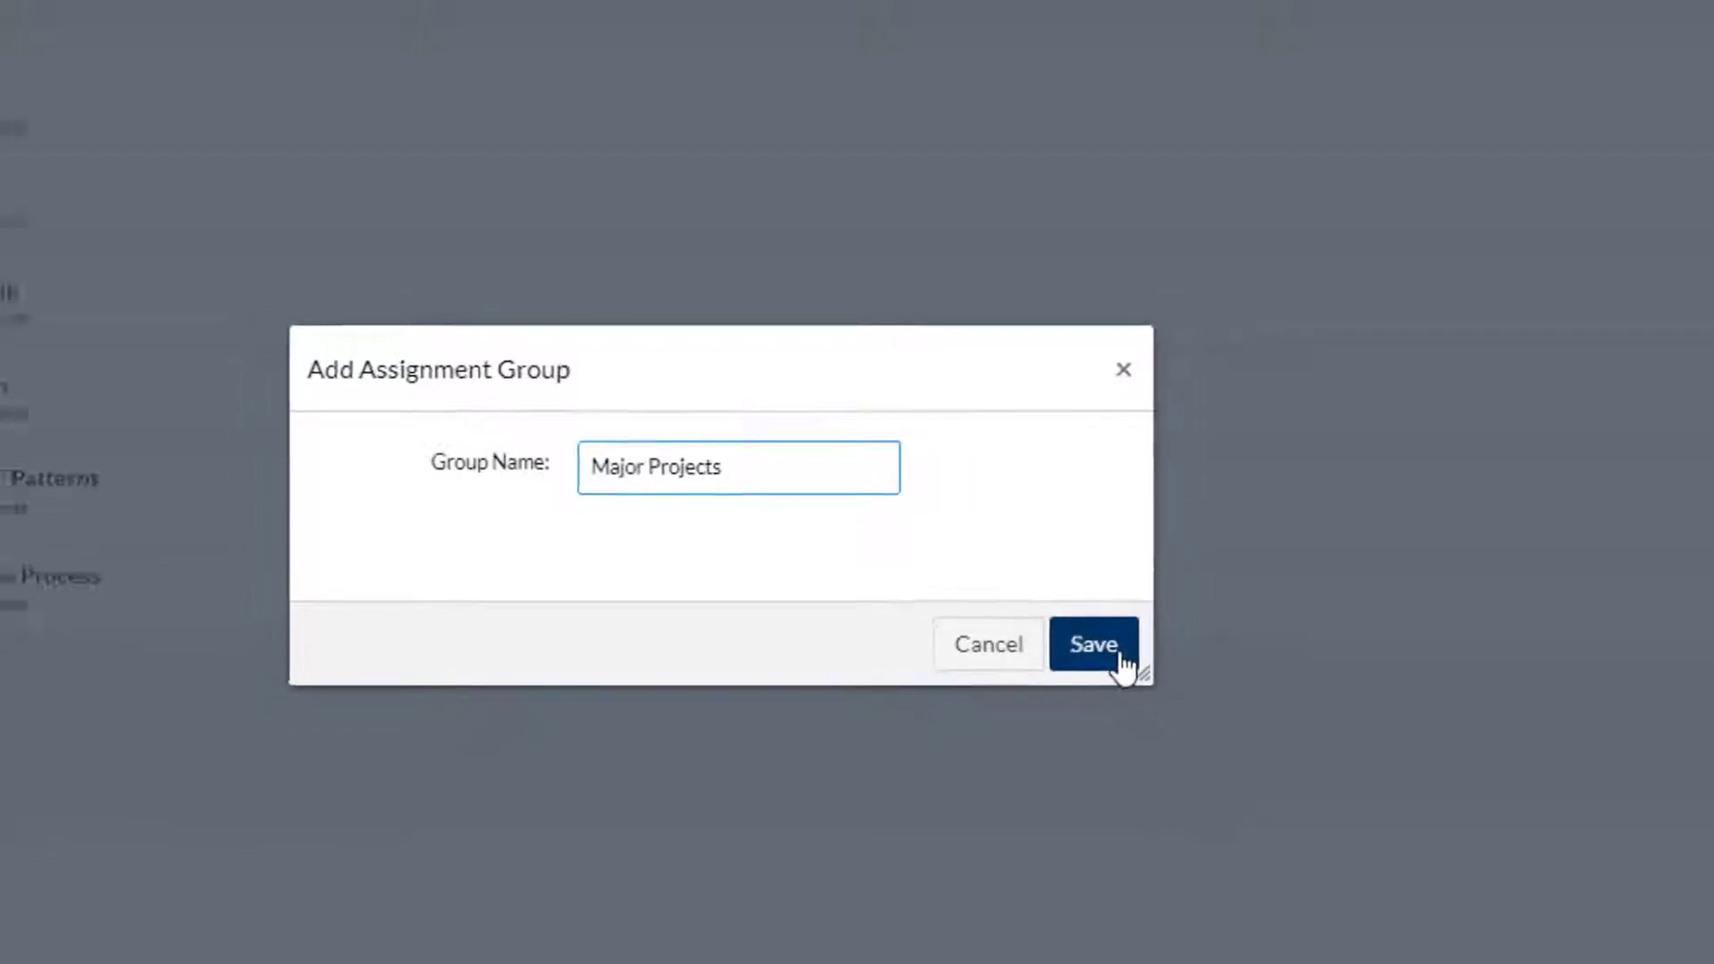
click(1158, 680)
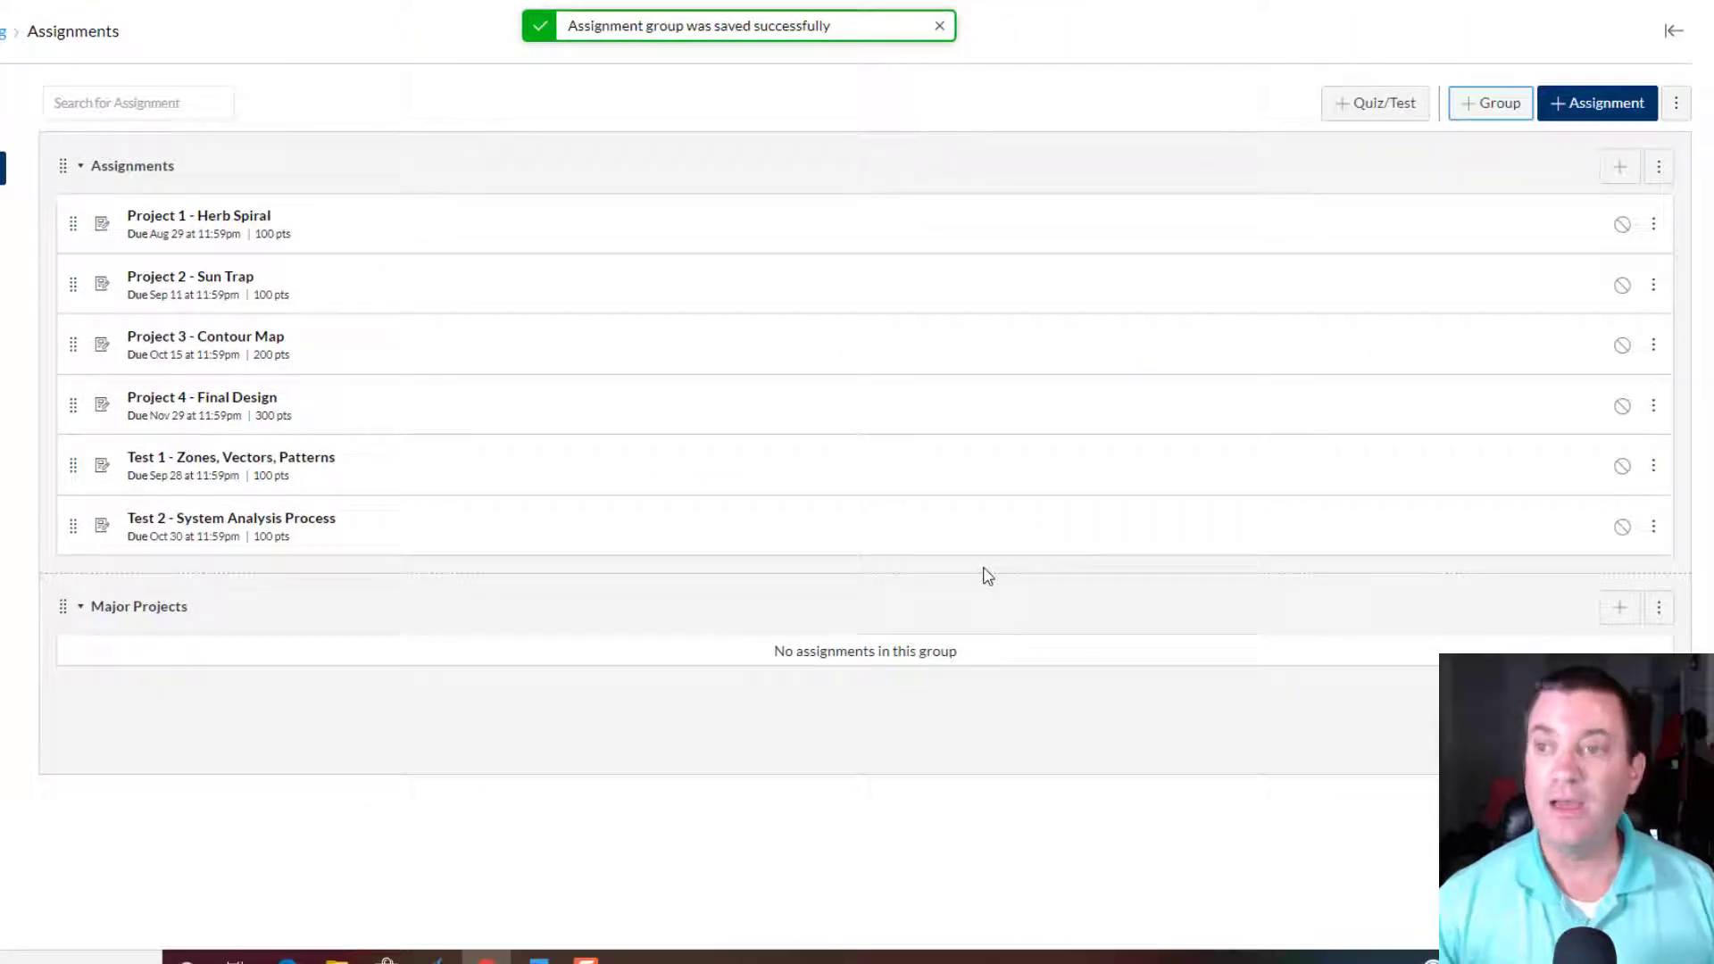
Add another assignment group named "Tests" and save it.
click(1486, 117)
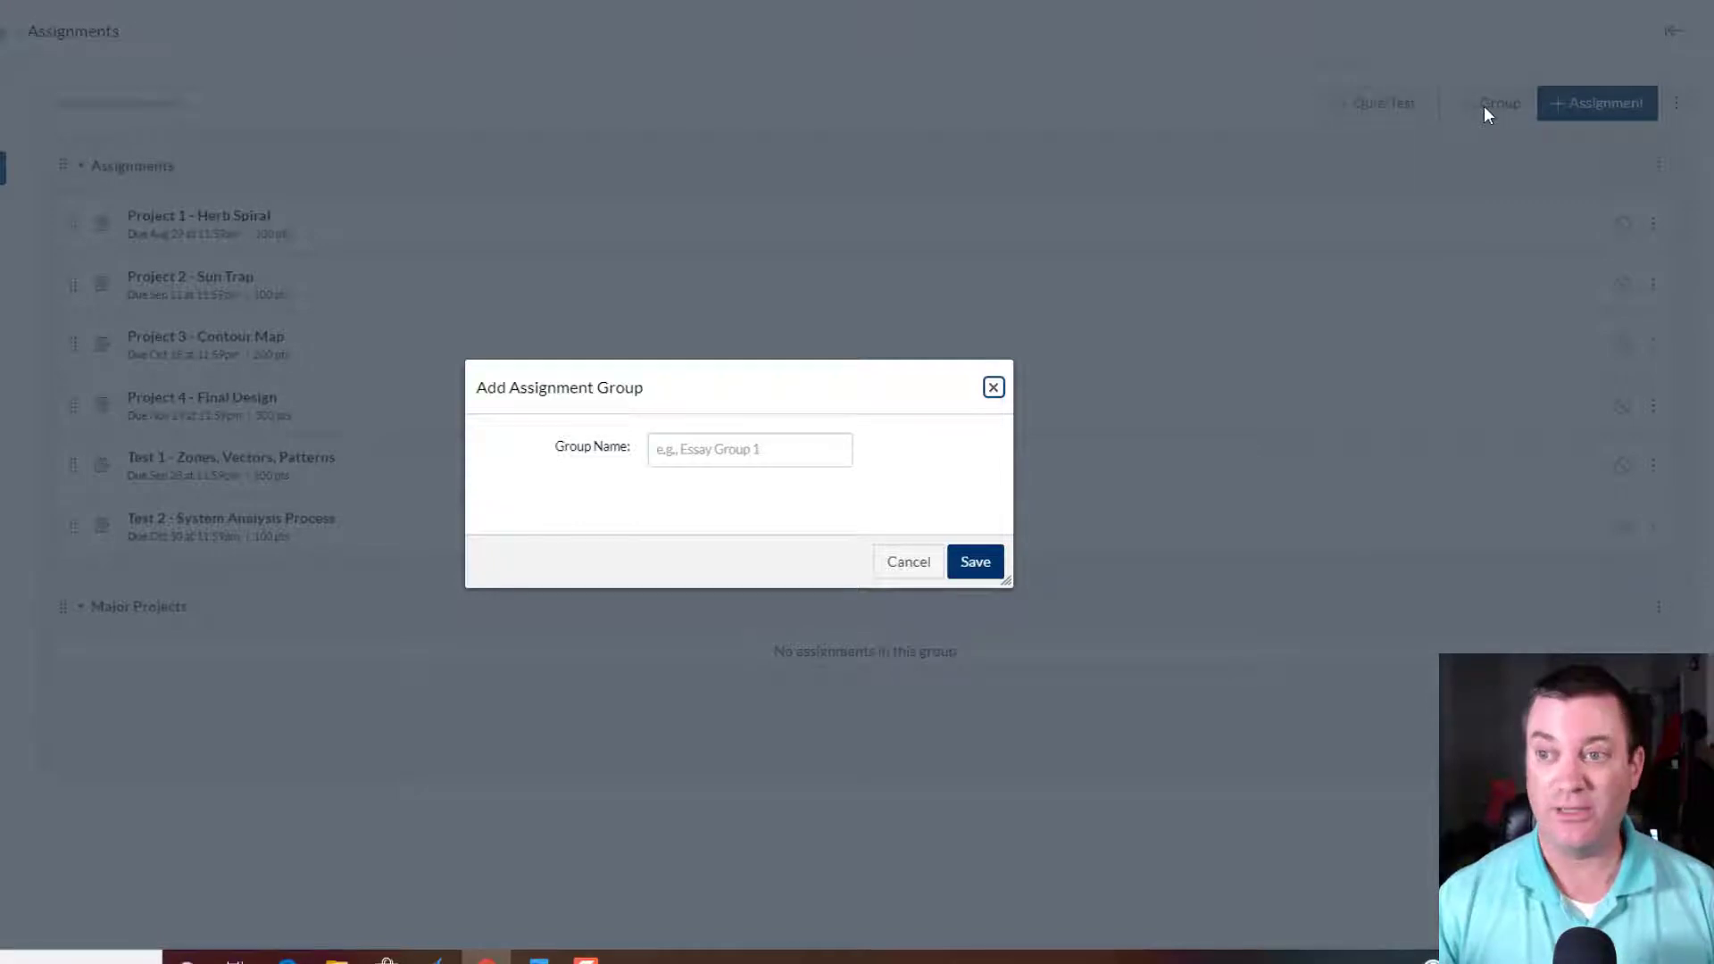
click(738, 454)
text(Tests)
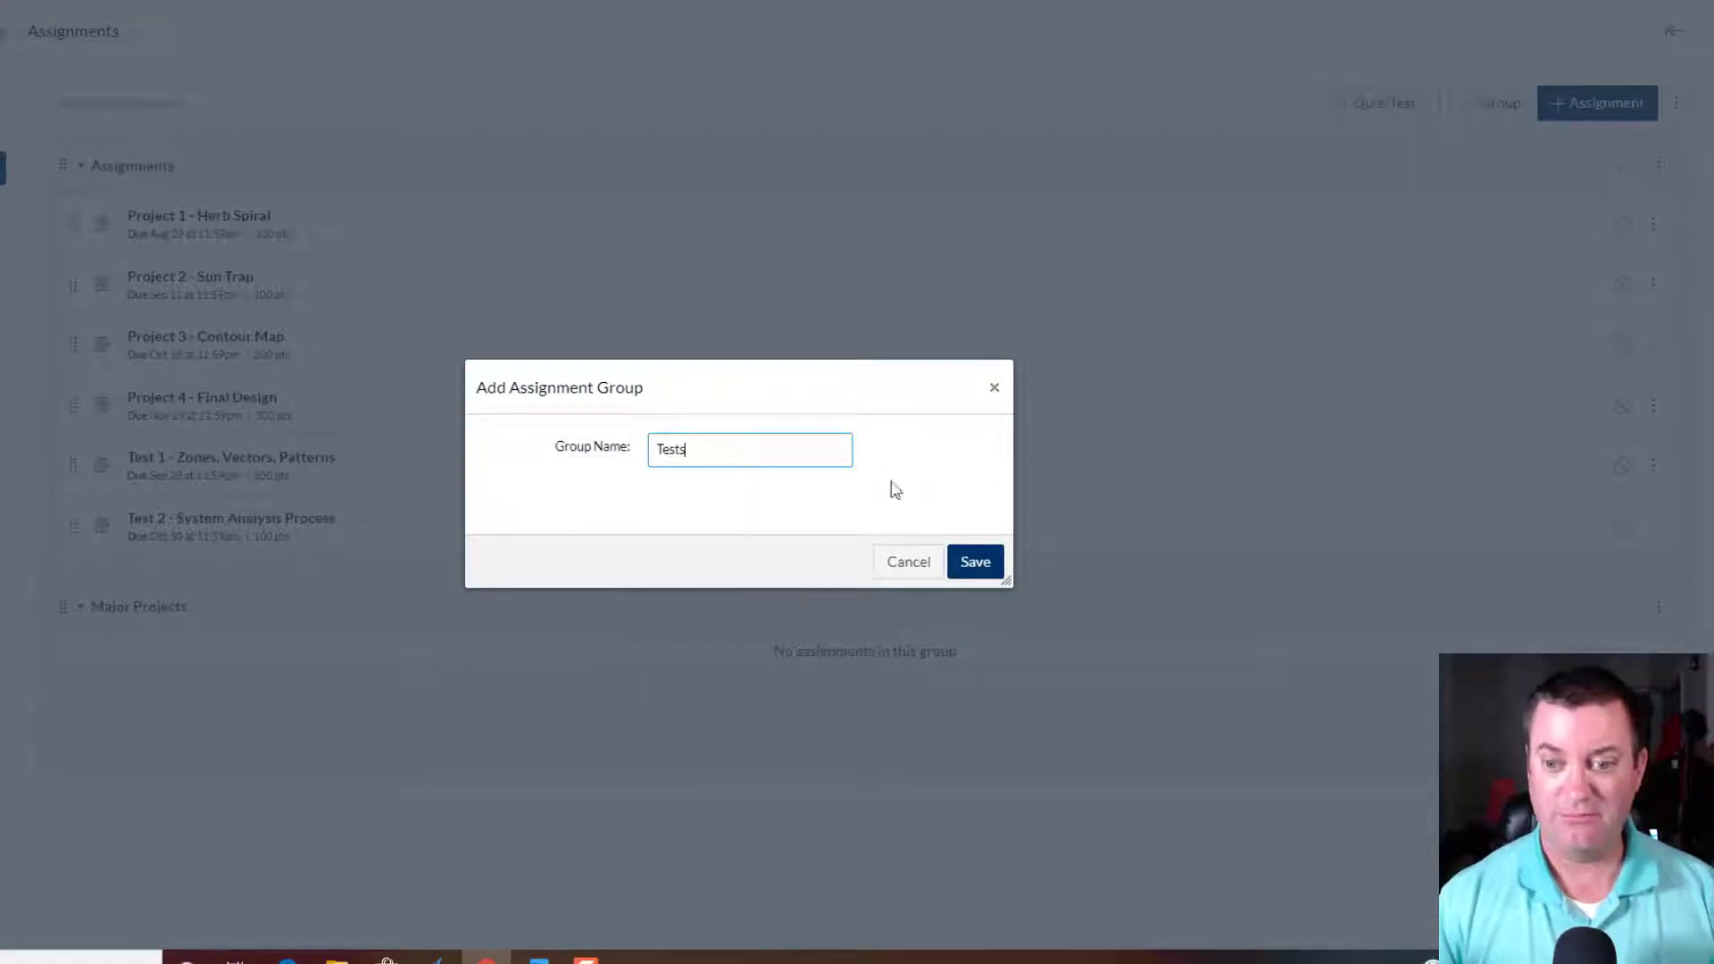
click(976, 563)
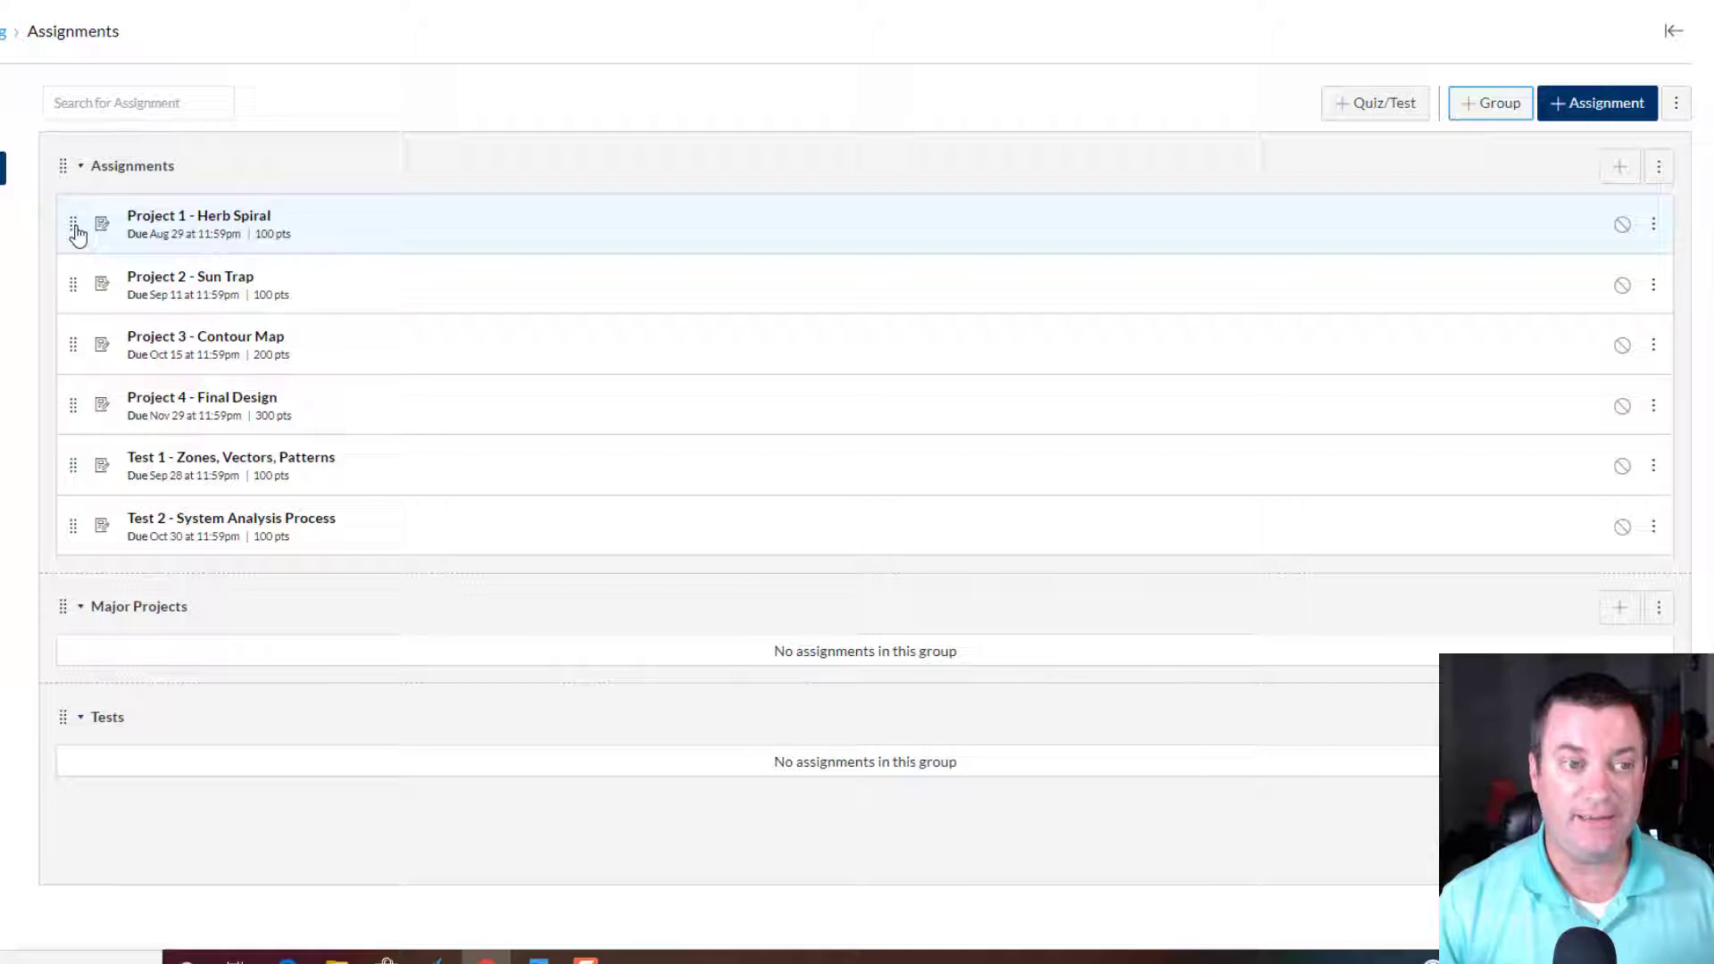
Move Projects 1 to 4 from the Assignments group into Major Projects, and Tests 1 and 2 into the Tests group.
drag(76, 232, 83, 596)
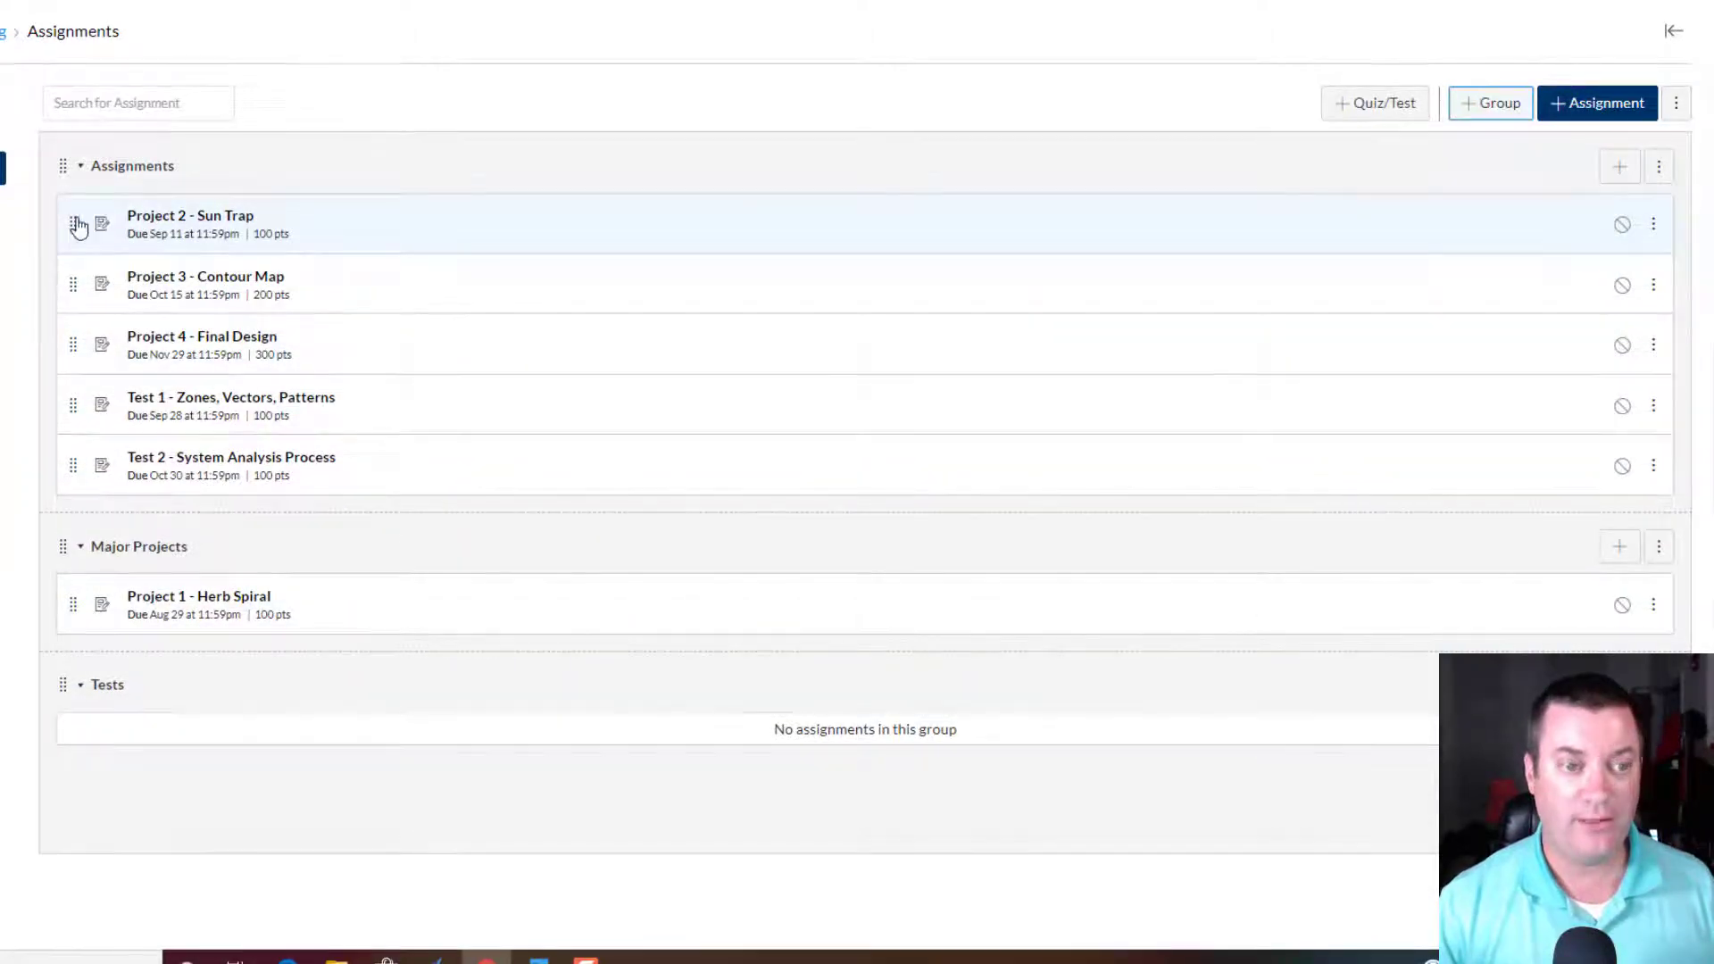
drag(78, 226, 72, 600)
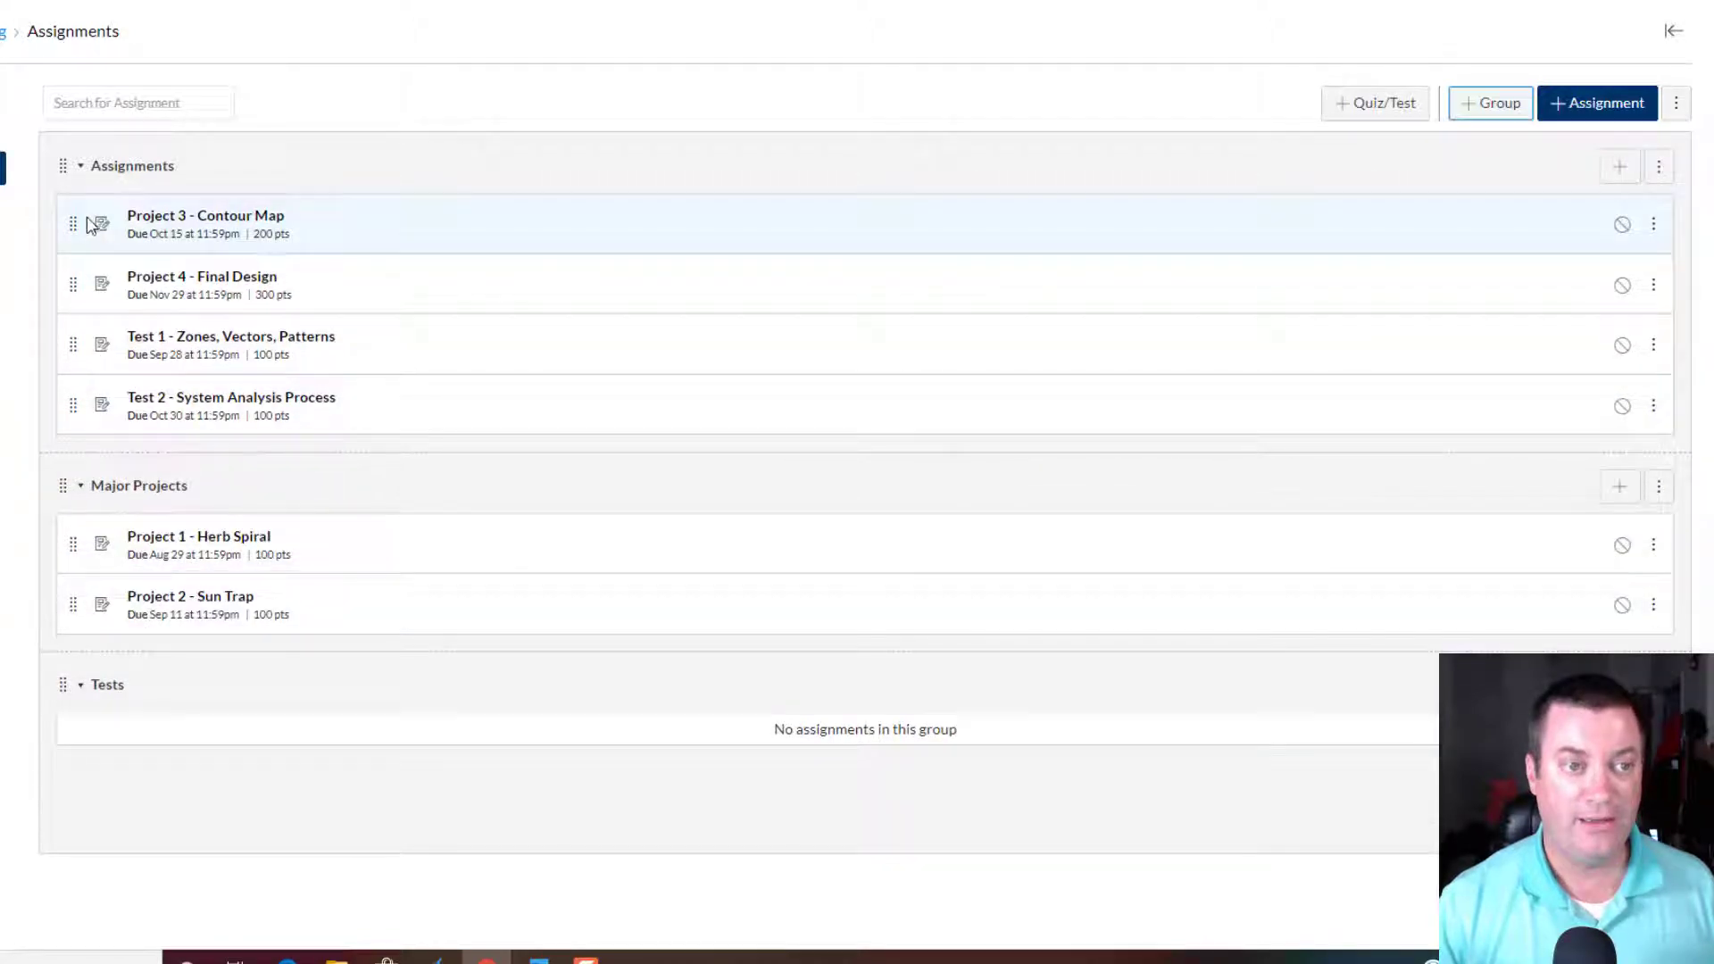
drag(78, 226, 99, 612)
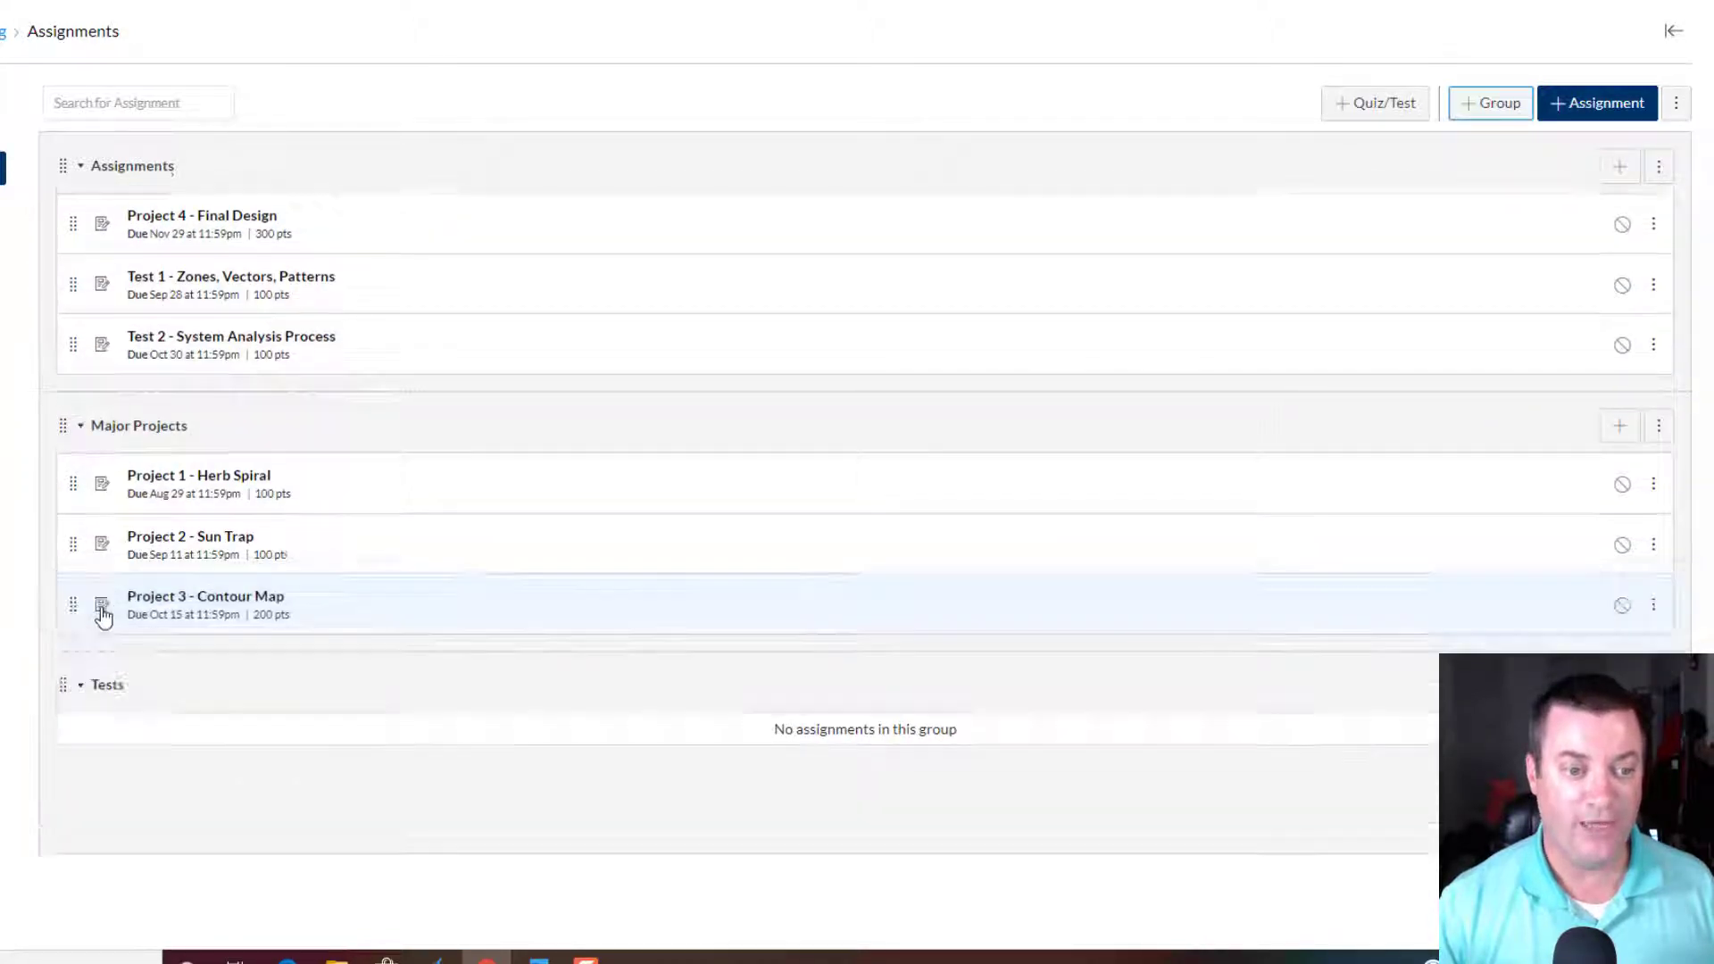
drag(67, 235, 83, 607)
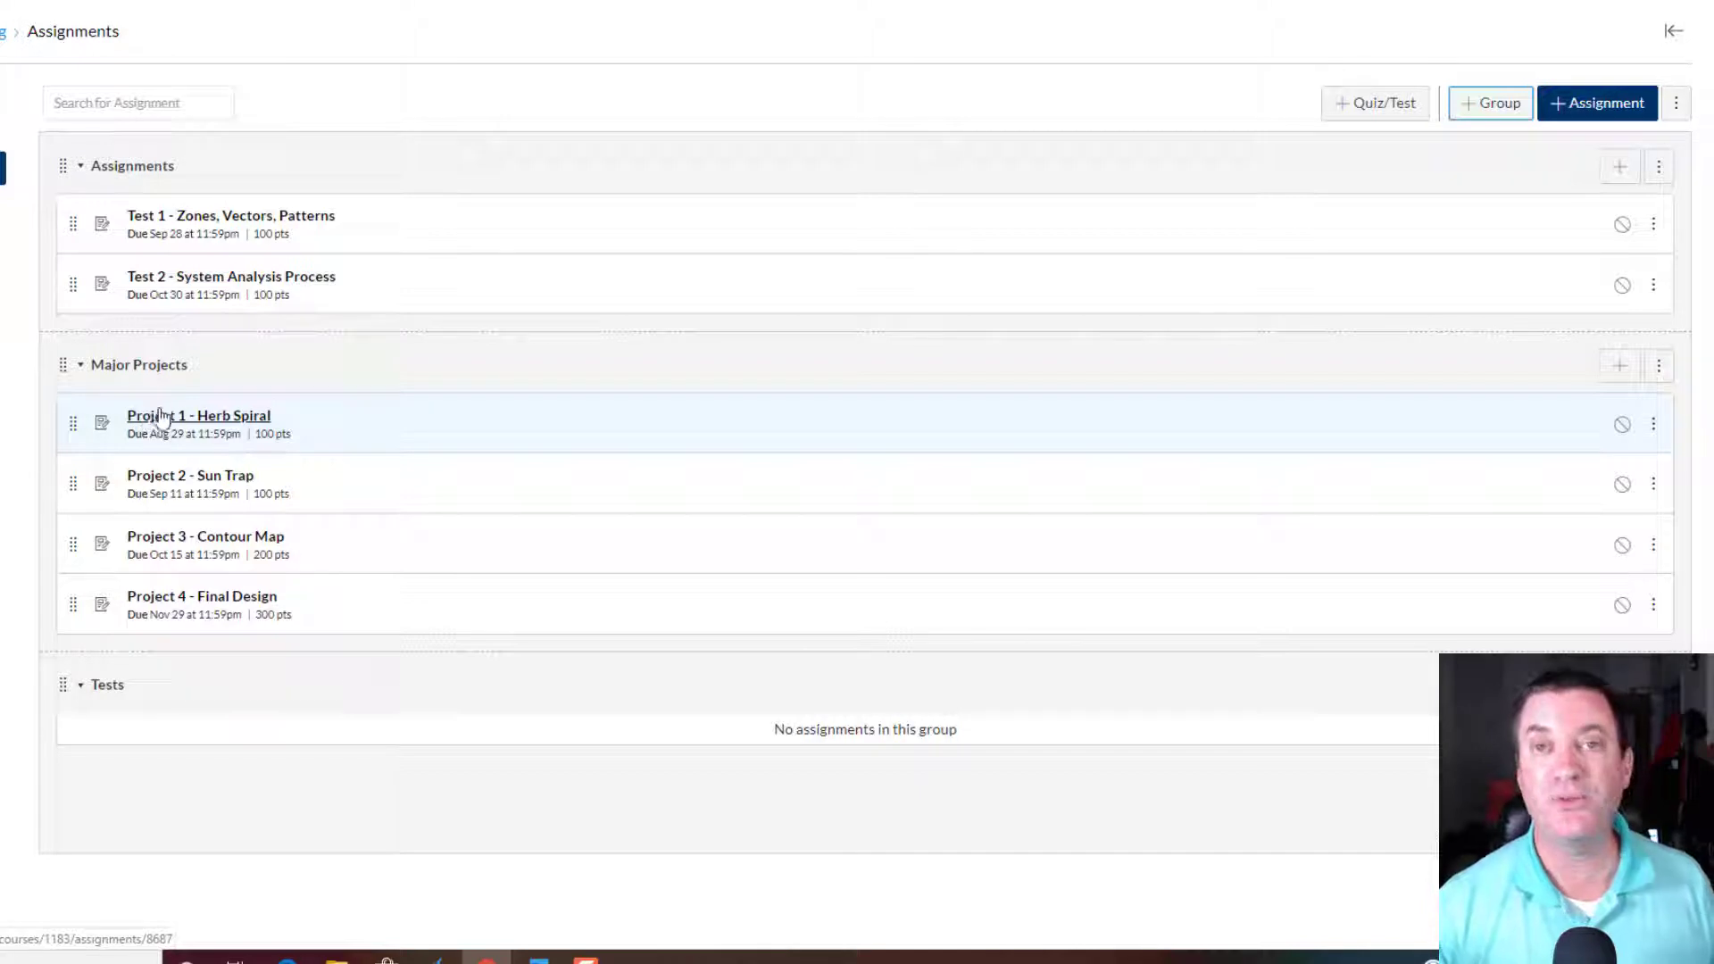
drag(73, 228, 97, 700)
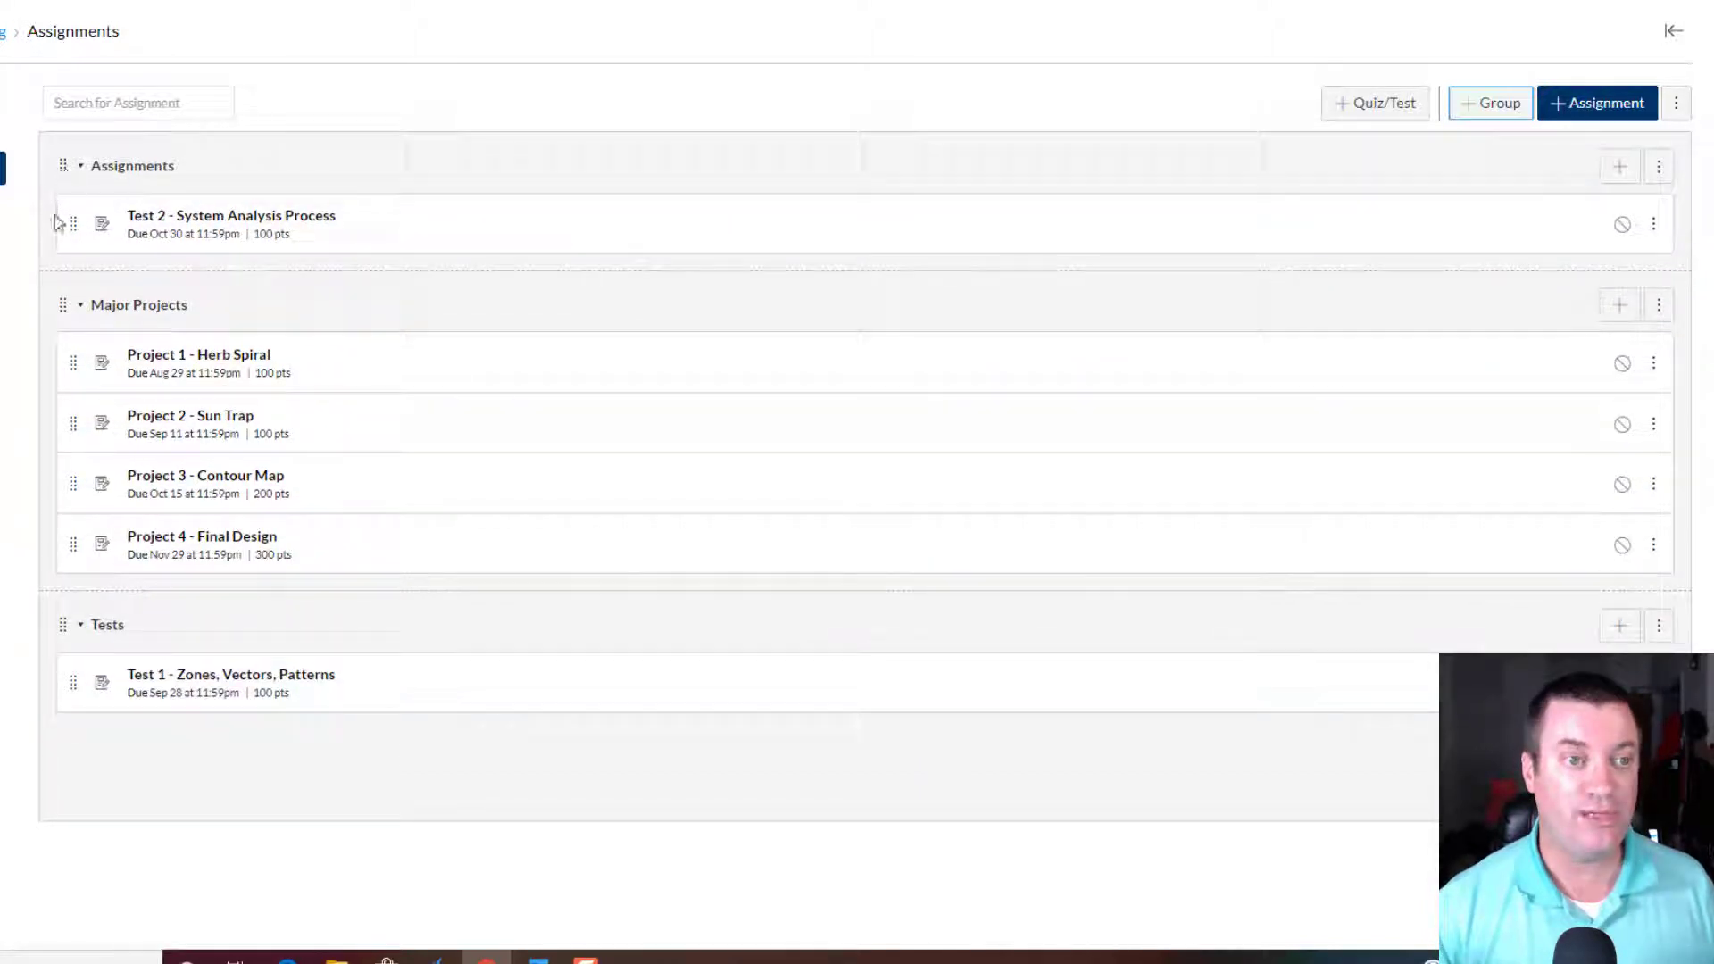
drag(69, 229, 95, 714)
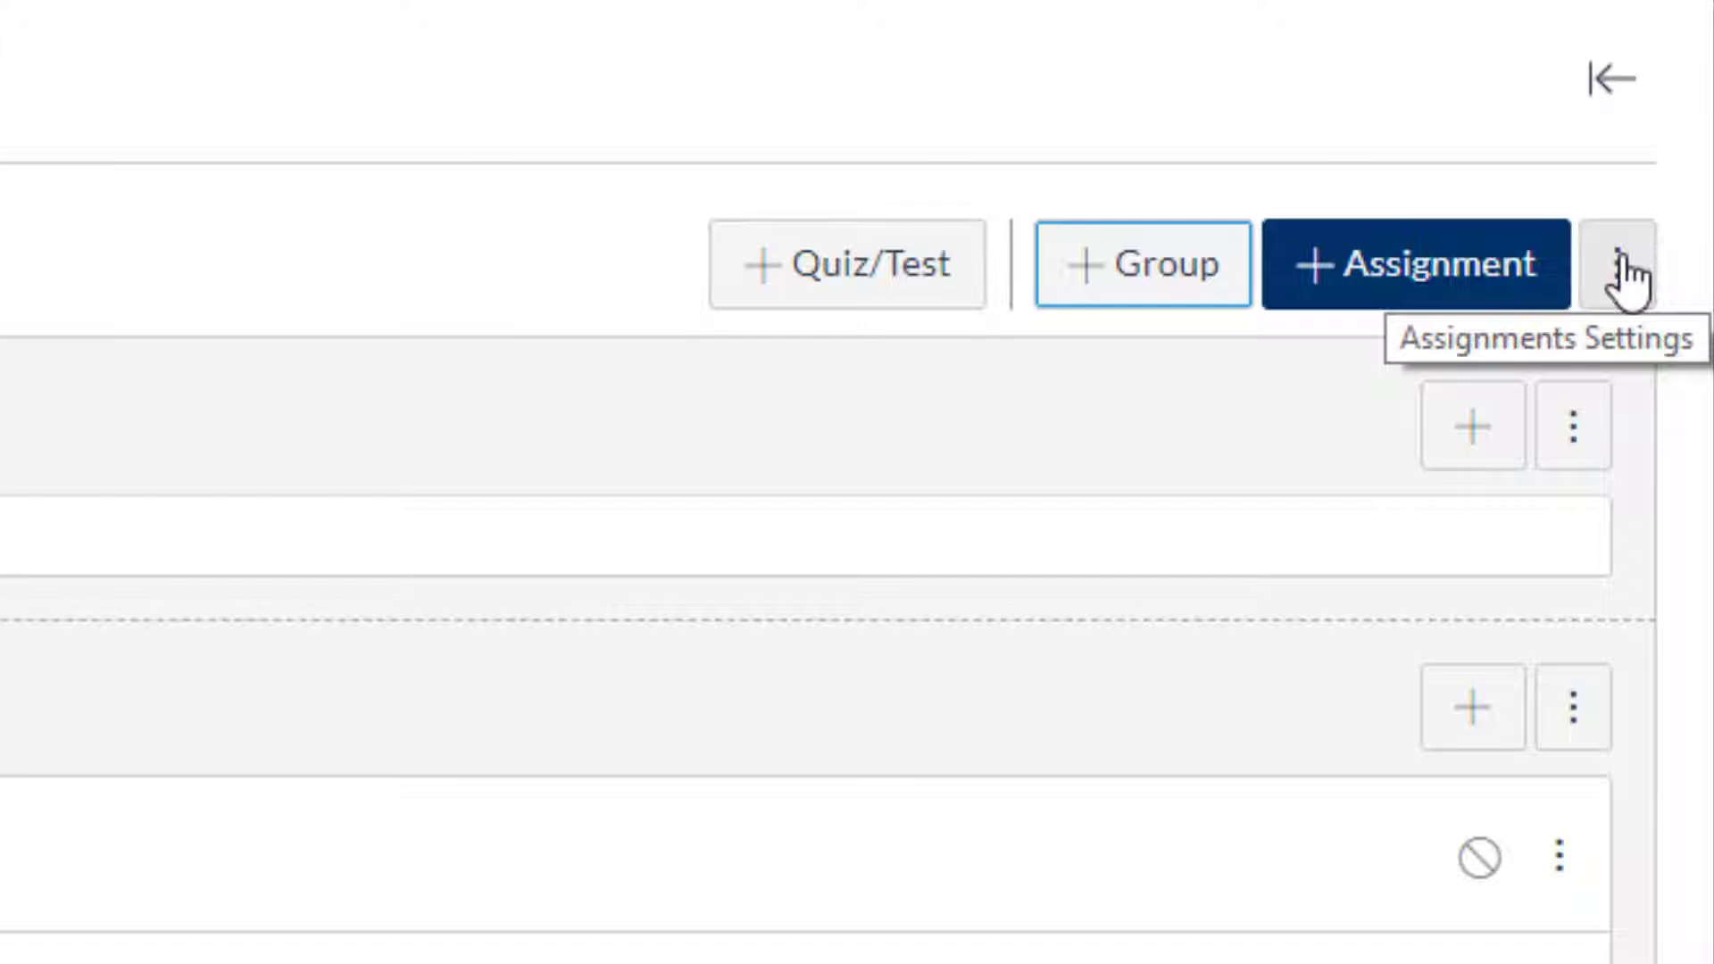
Weight the final grade based on assignment groups, with Major Projects at 40% and Tests at 15%, and save the weights.
click(1619, 295)
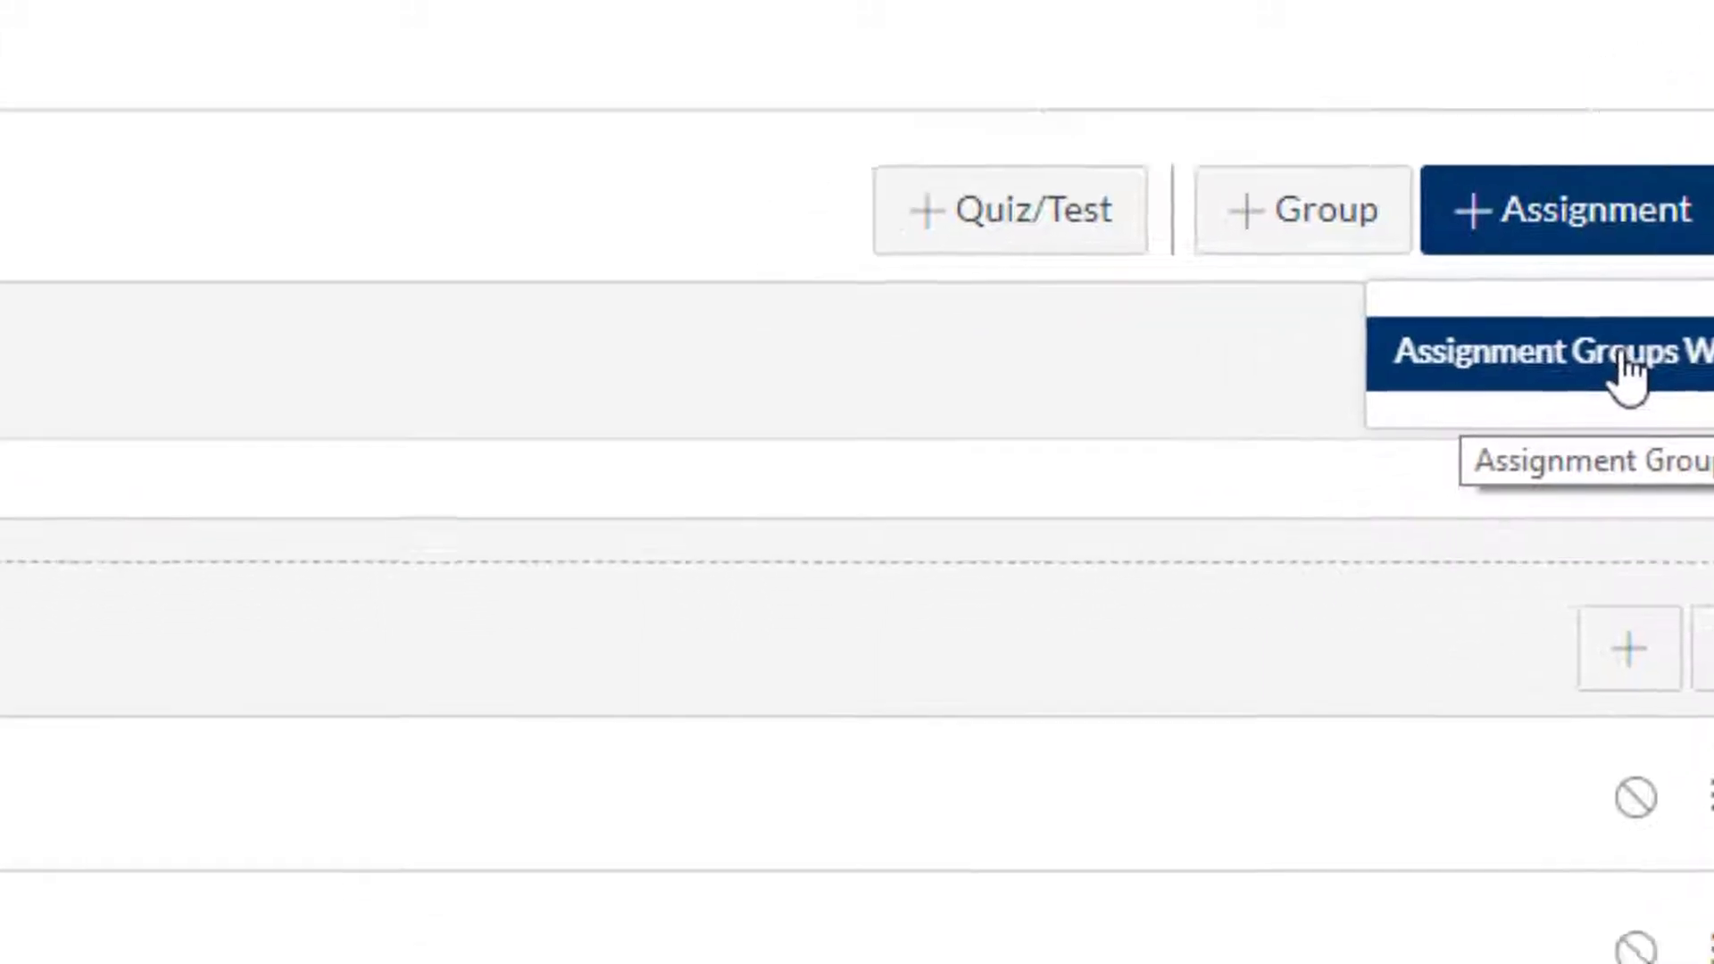
click(1473, 435)
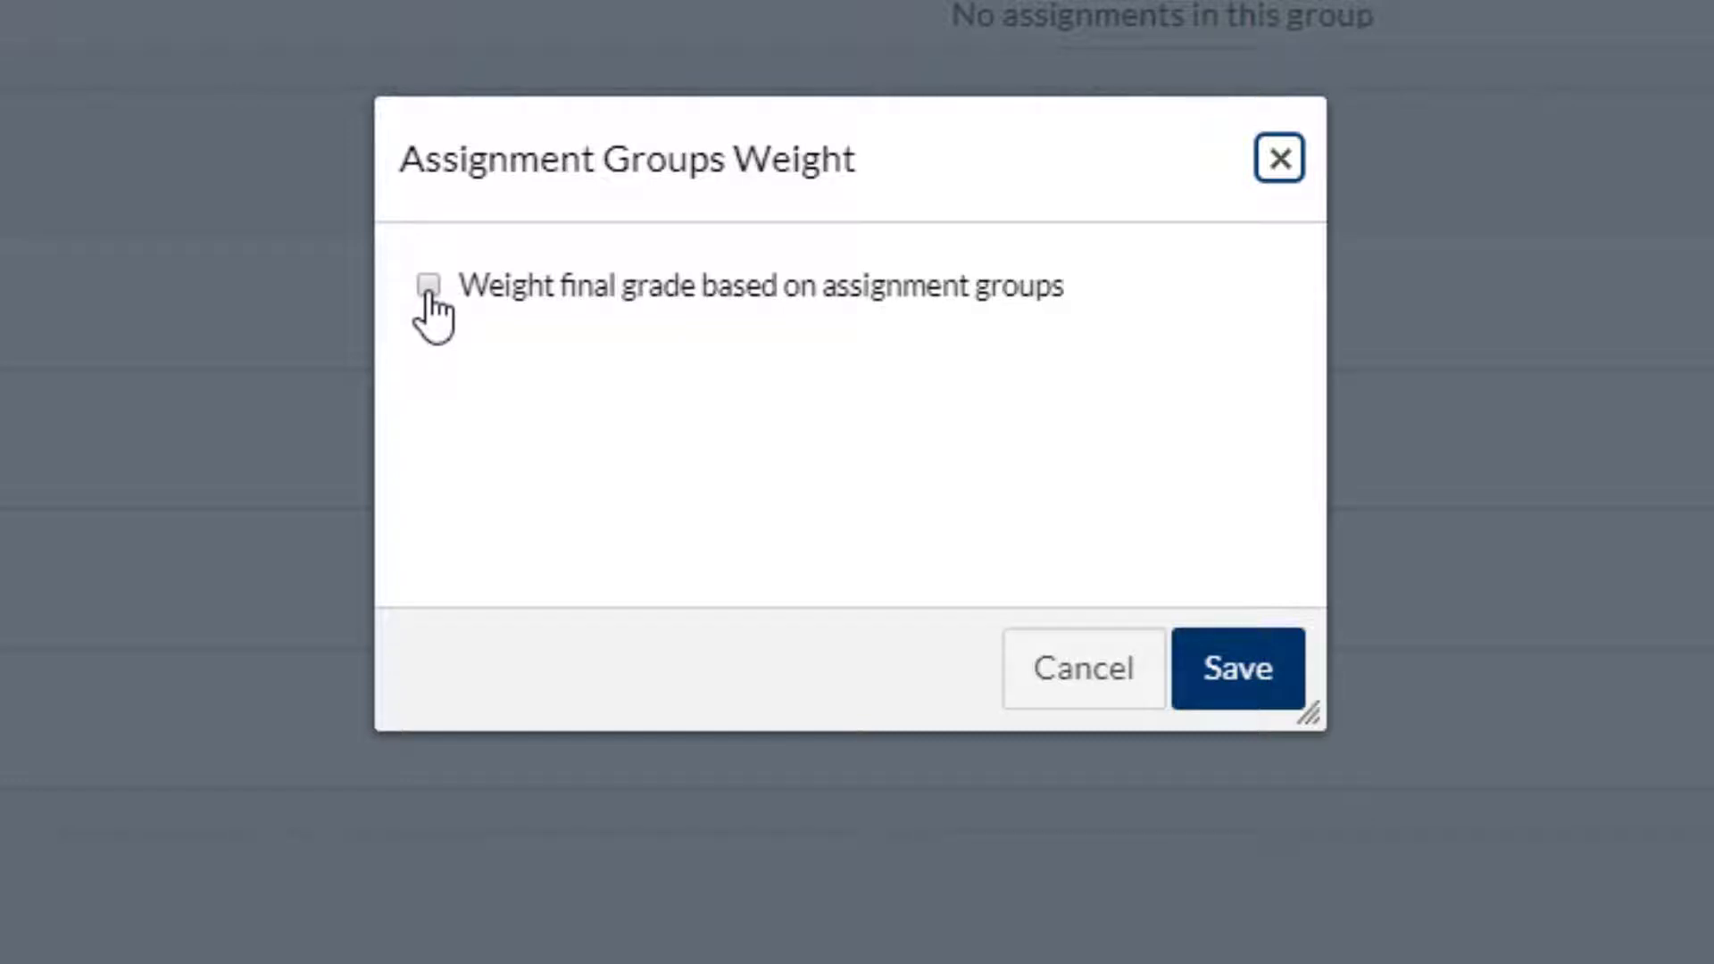
click(428, 294)
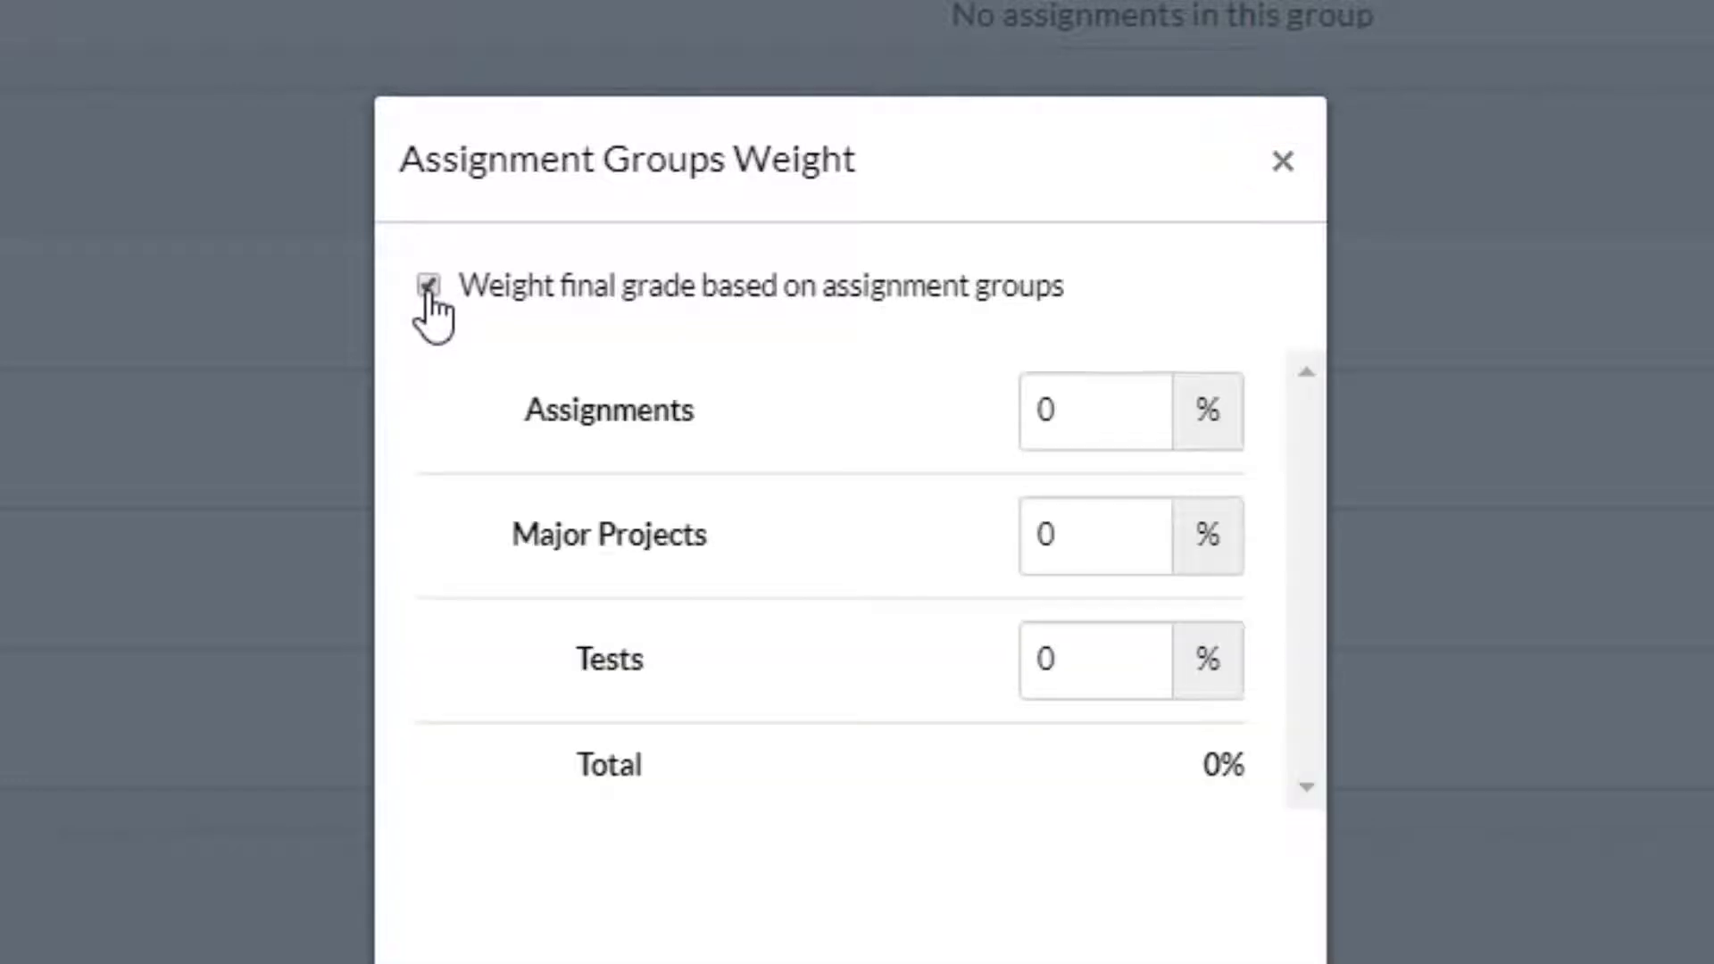
drag(1089, 534, 1012, 549)
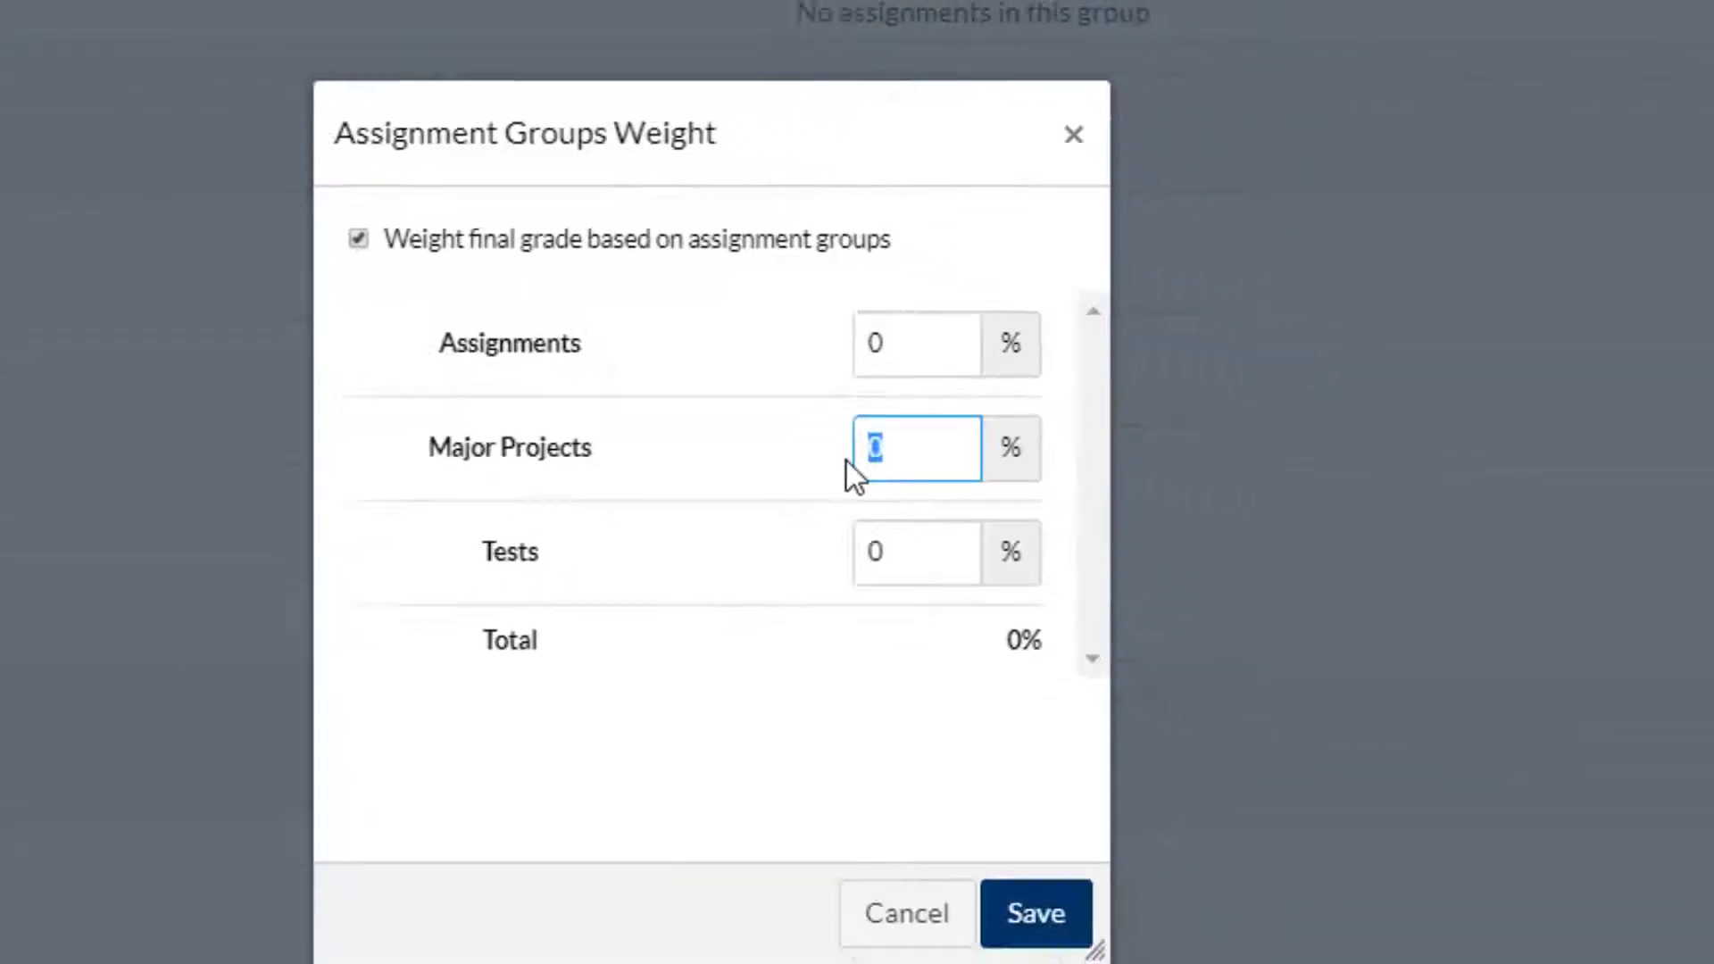
text(40)
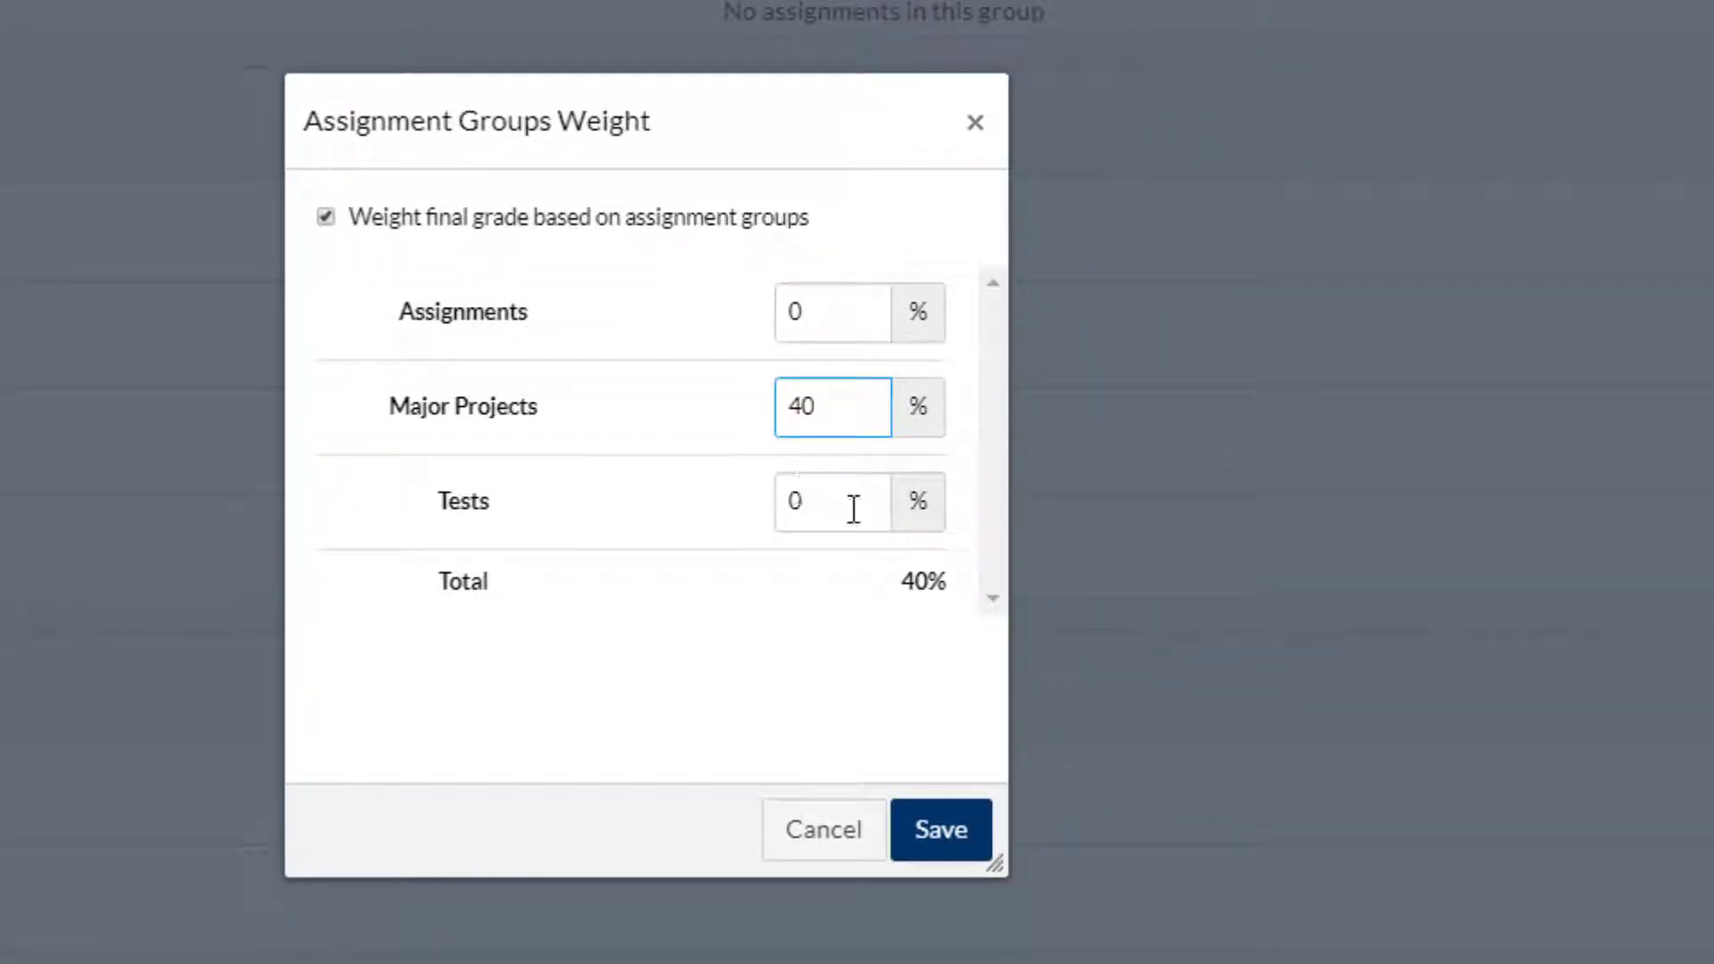
drag(853, 510, 748, 515)
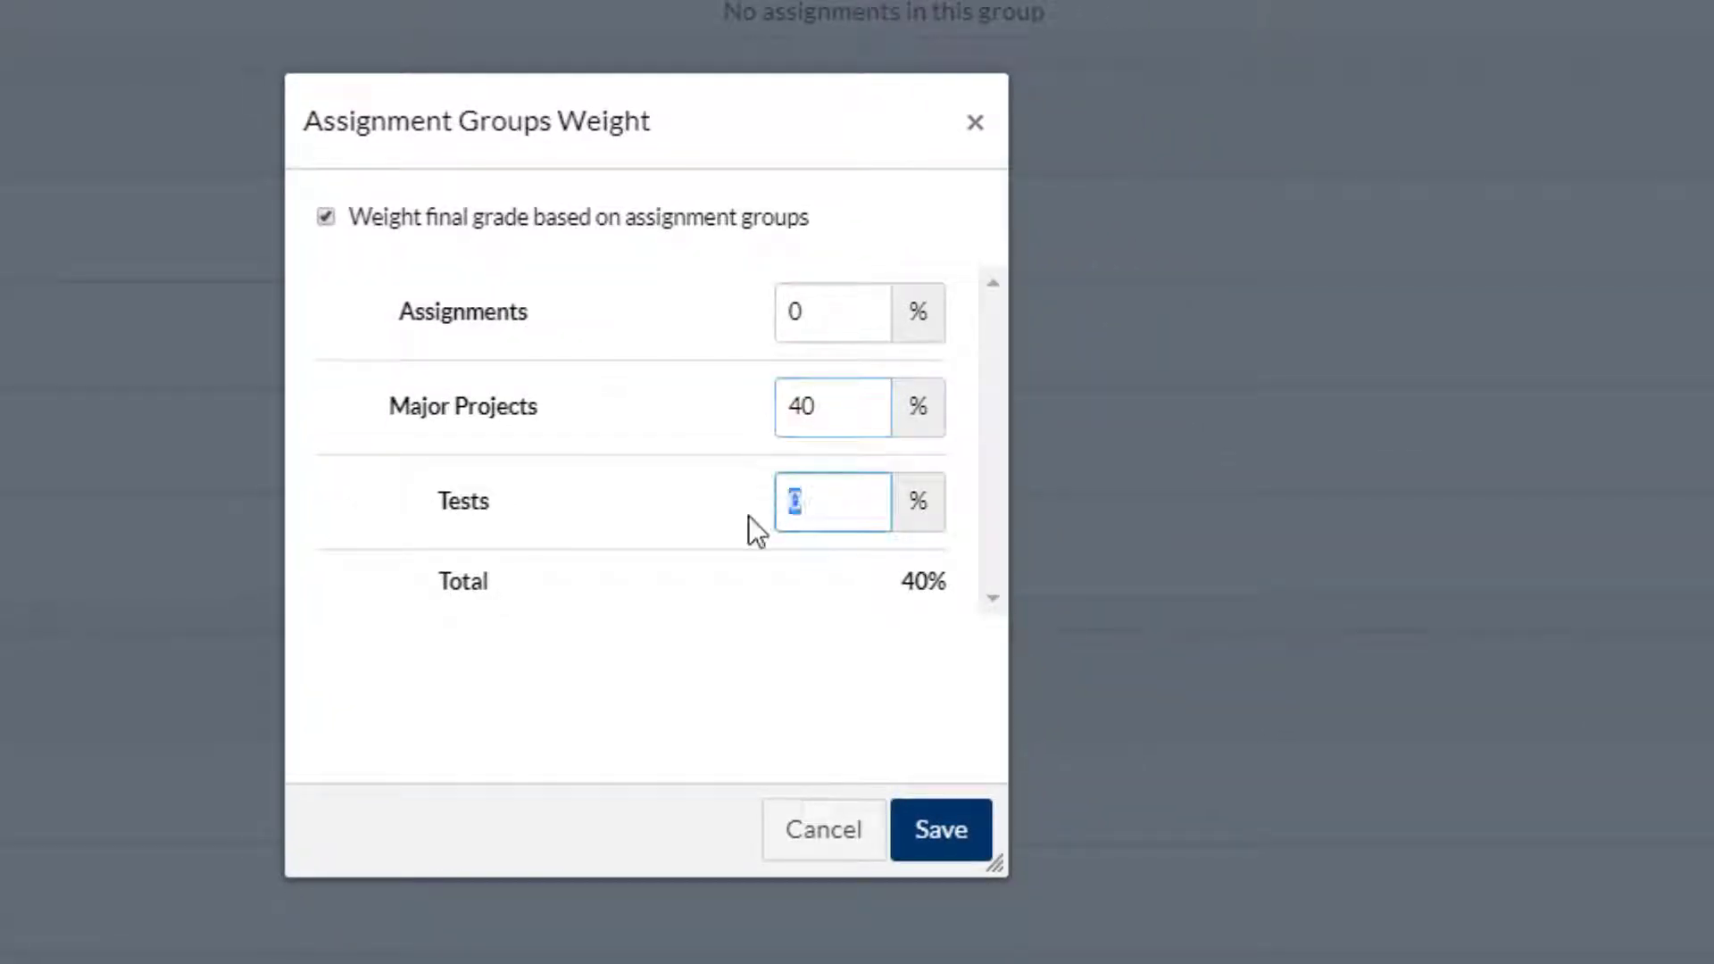
text(15)
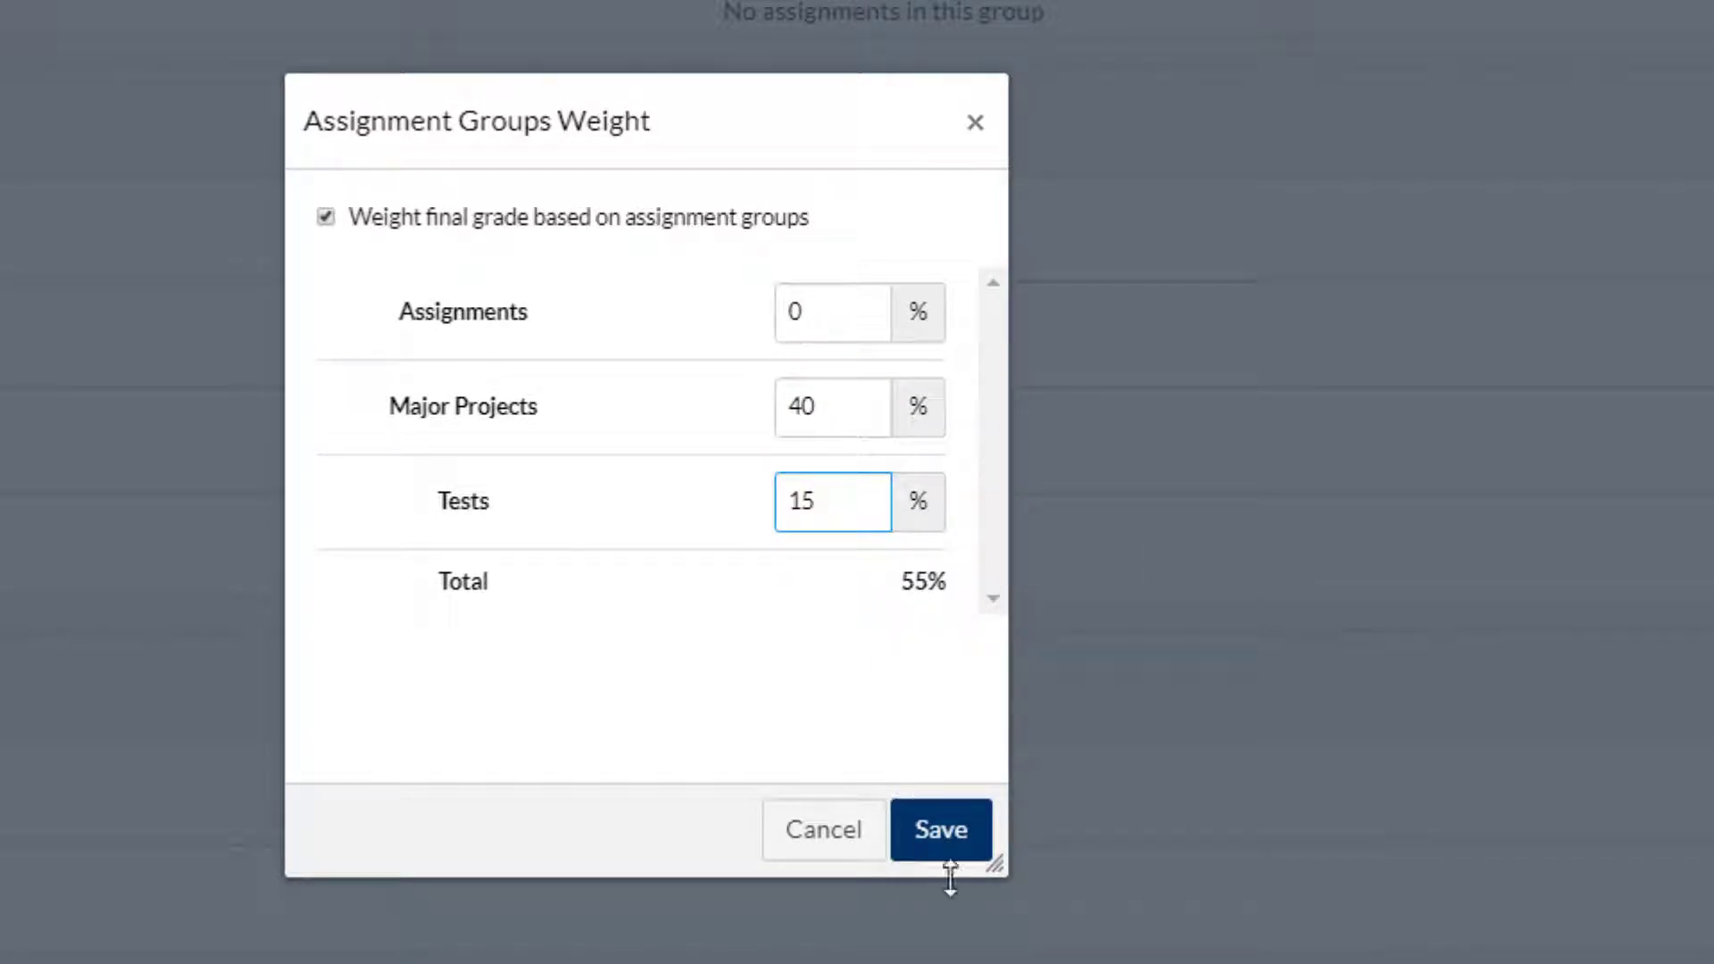
click(948, 843)
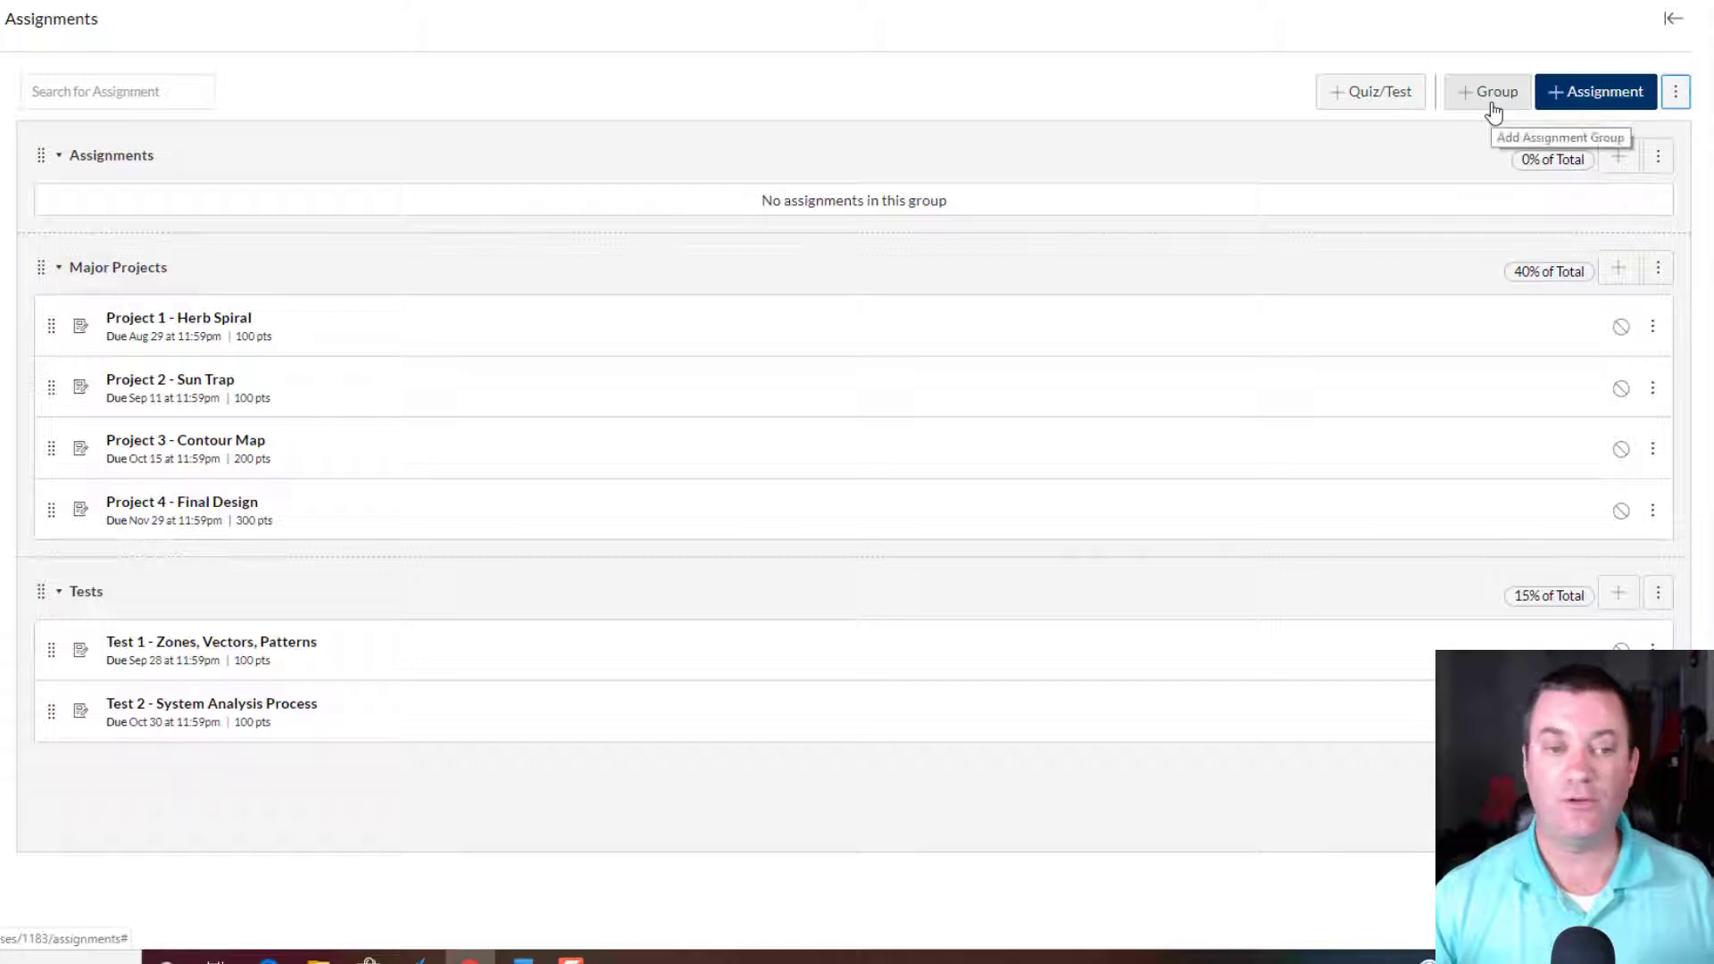
Add an assignment group named "Quizzes" and save it.
click(1492, 98)
click(700, 443)
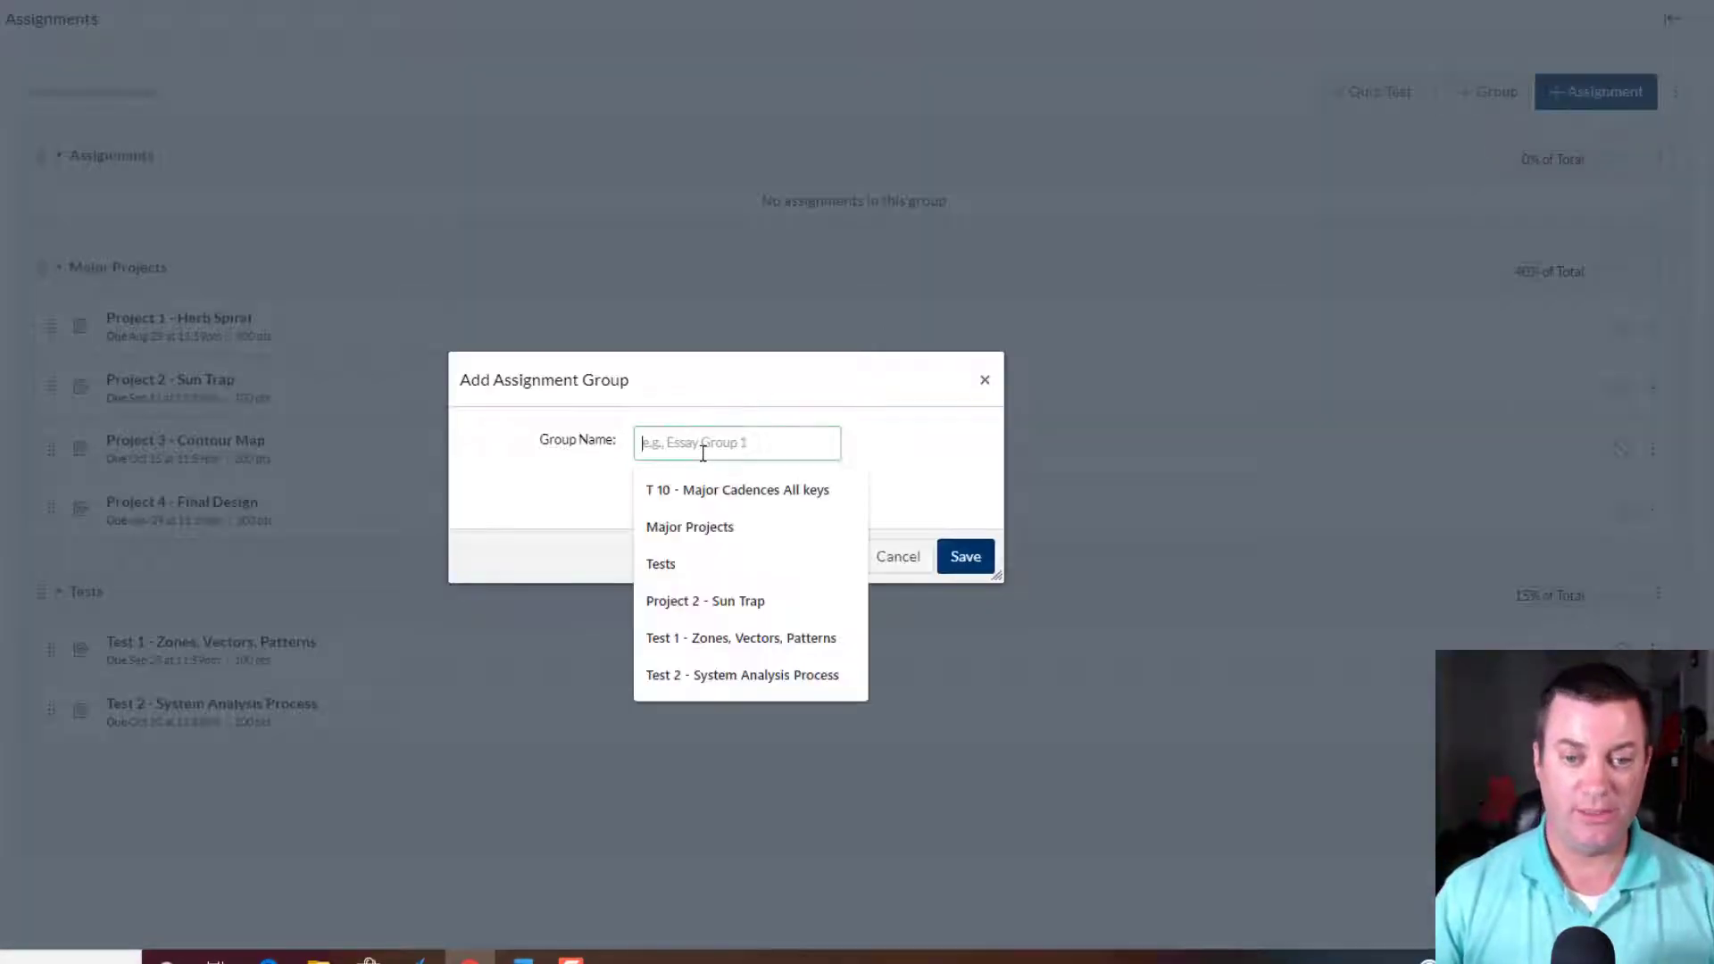
text(Quizzes)
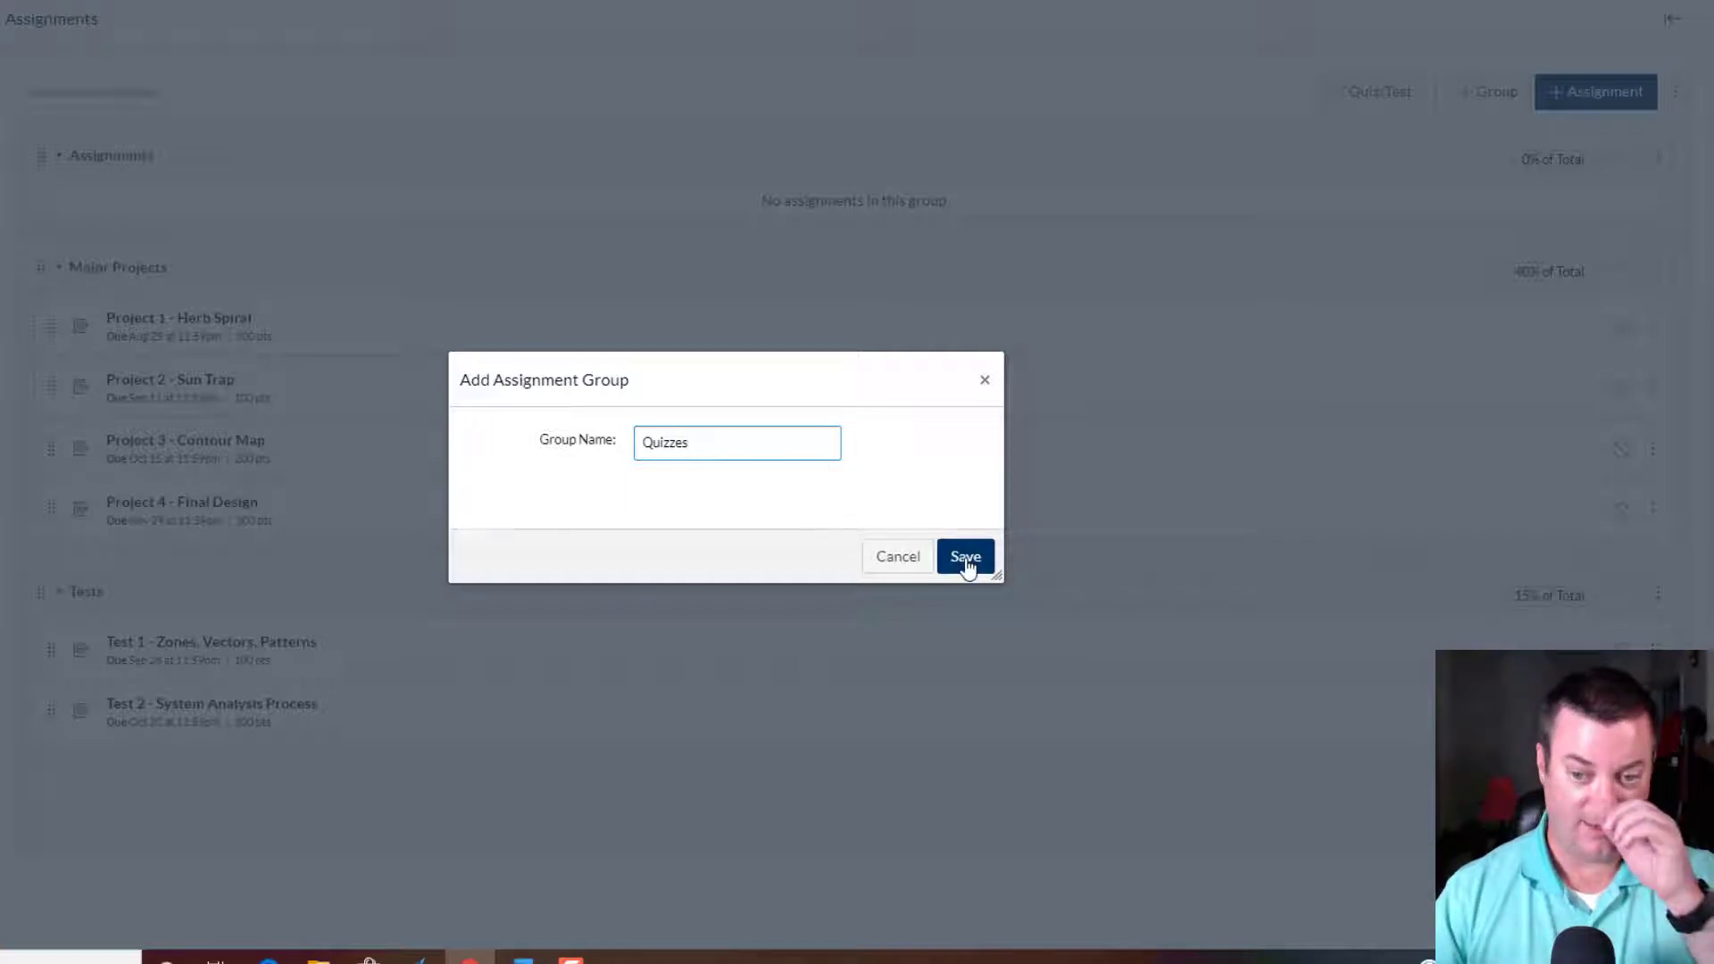
click(966, 566)
Add a "Final Exam" assignment group worth 20% of the total grade, checking the weight in the Word gradebook, and save it.
click(1459, 100)
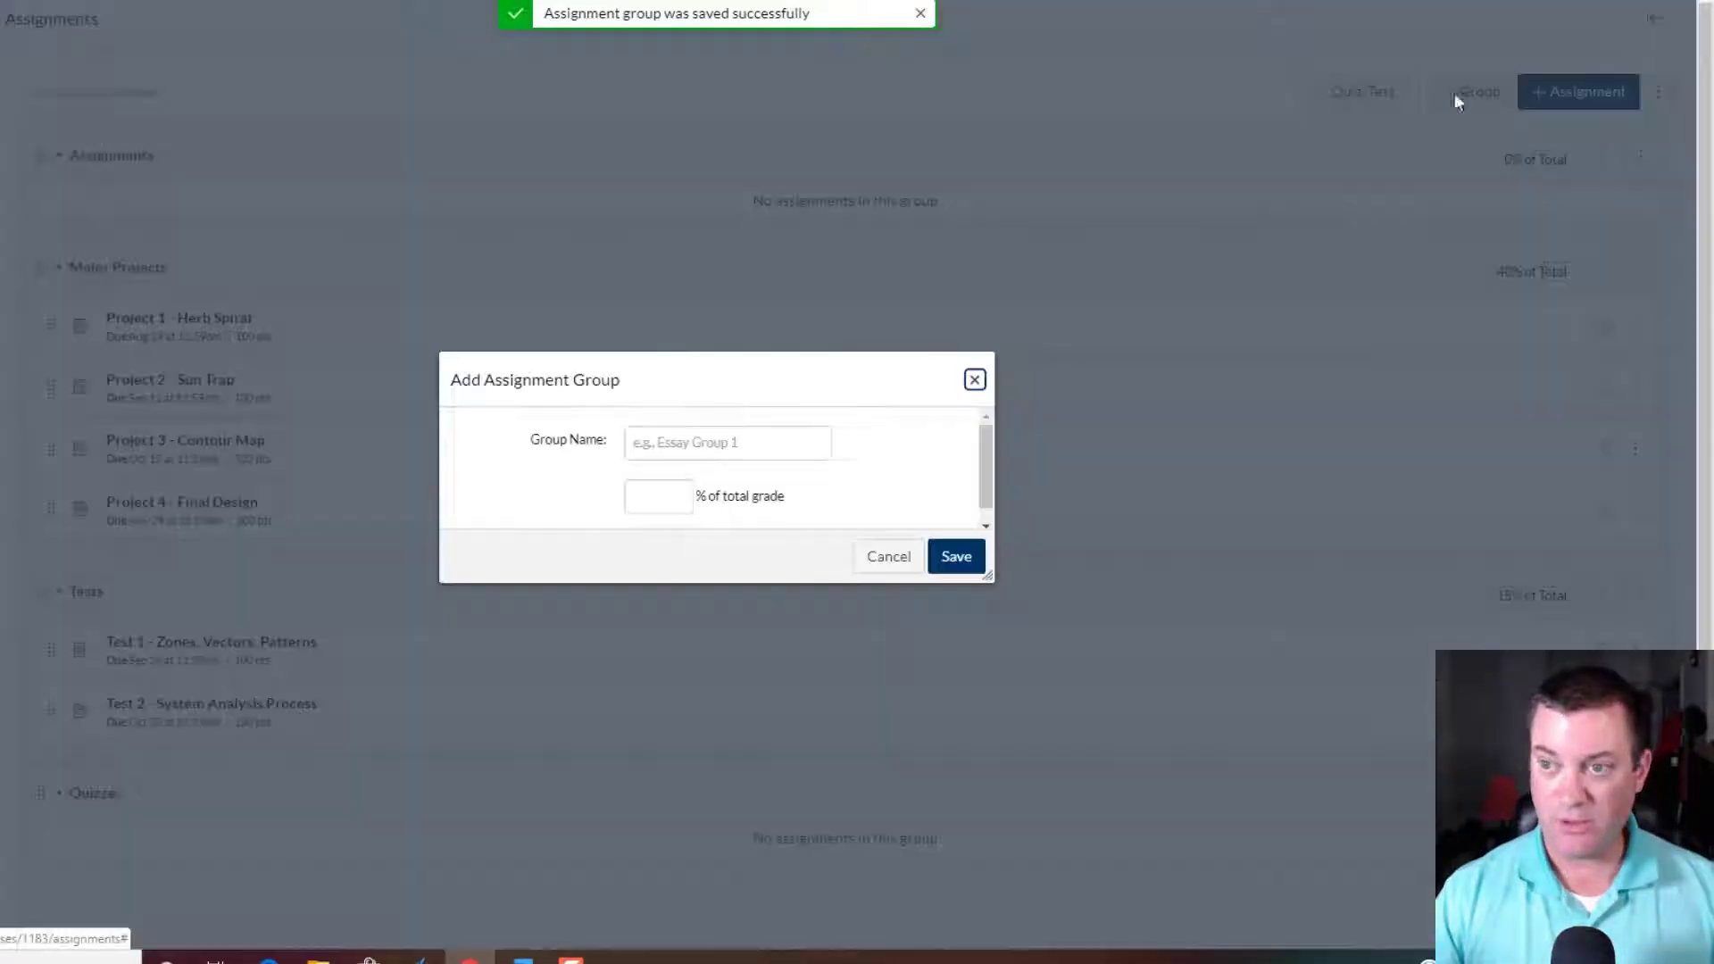
click(700, 441)
text(Fin)
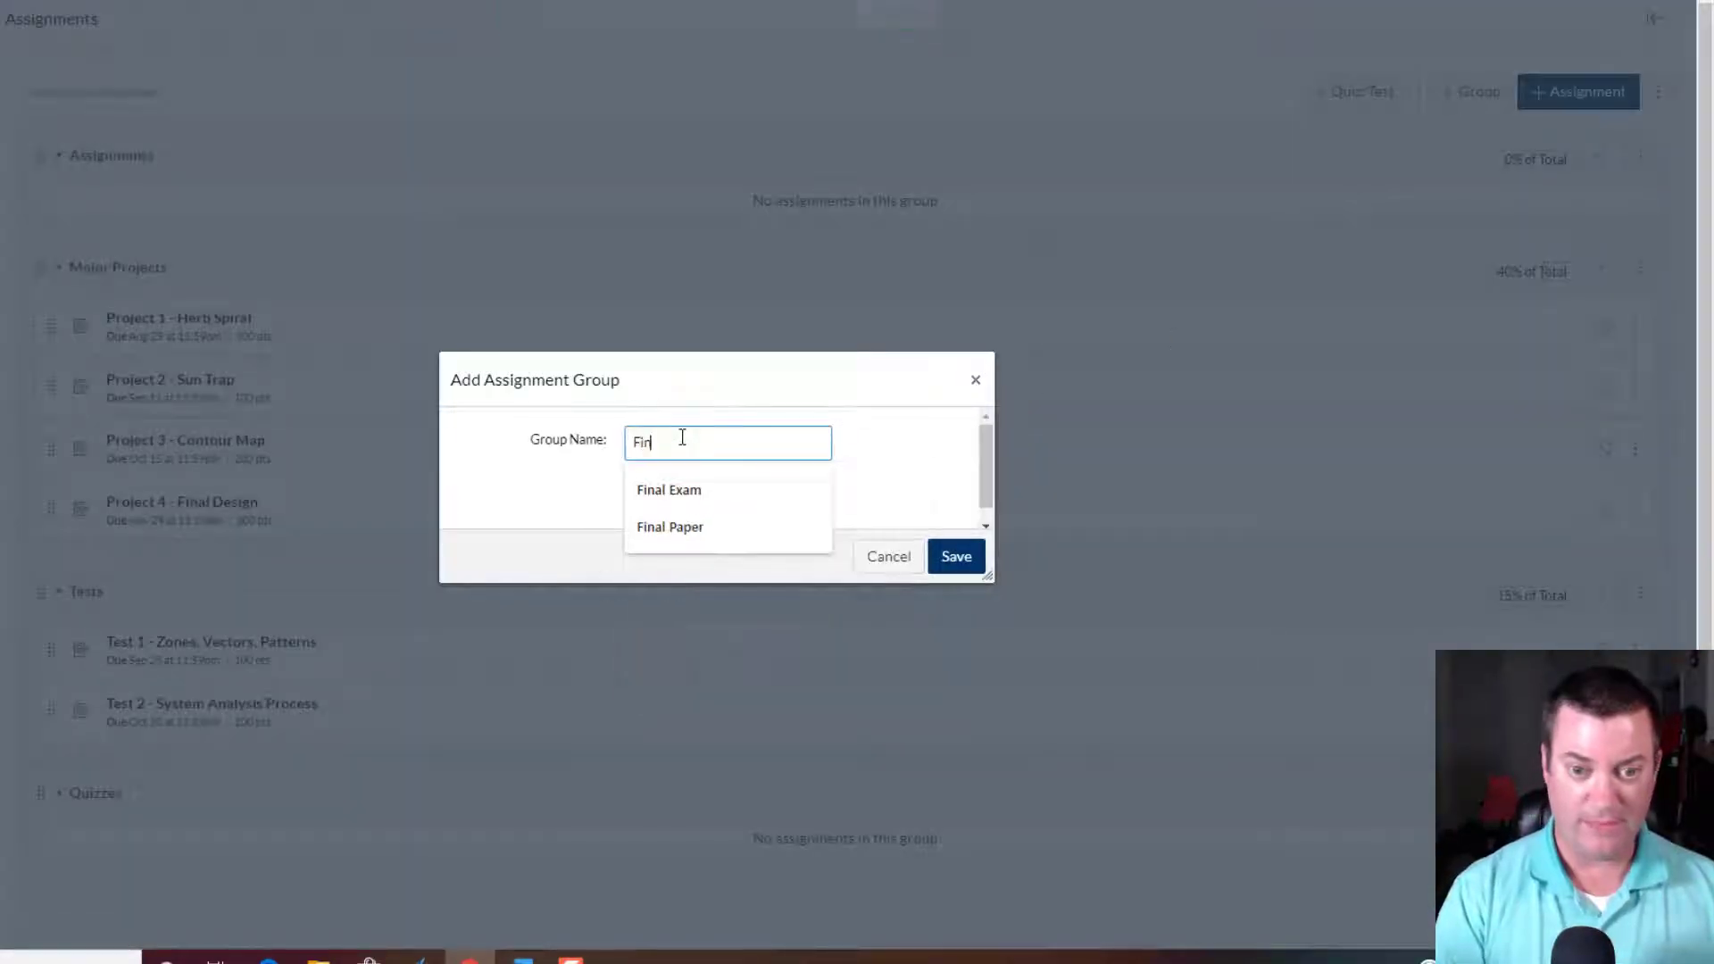
text(al Exam)
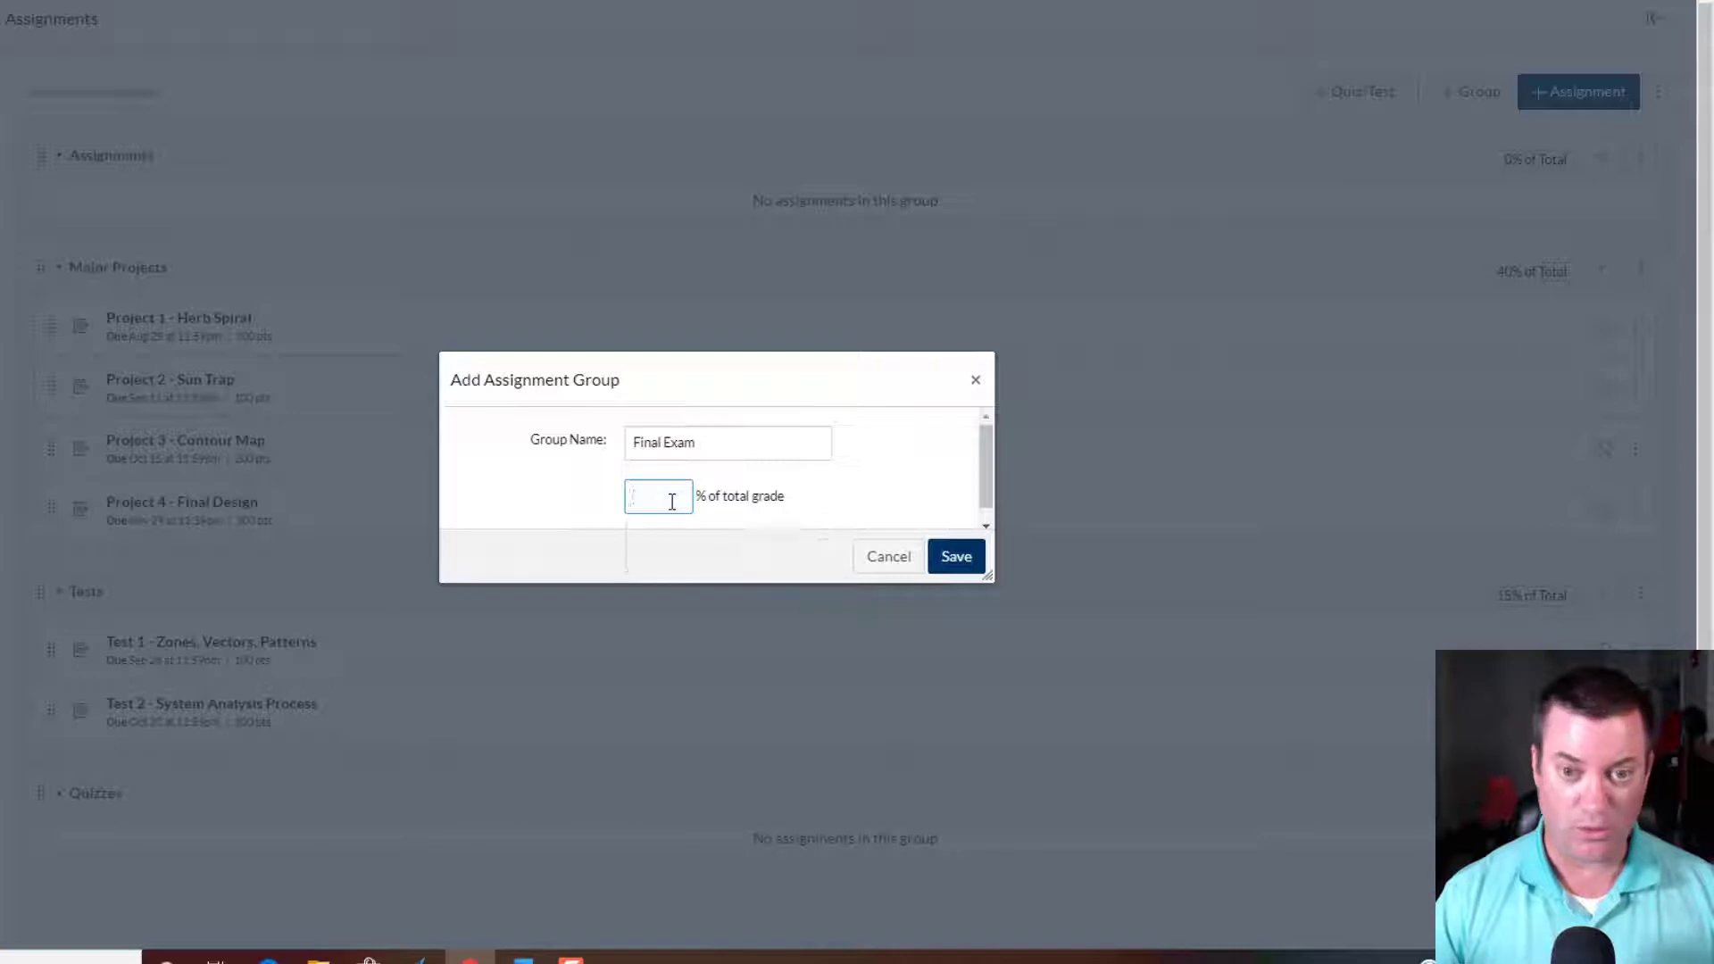
key(alt+Tab)
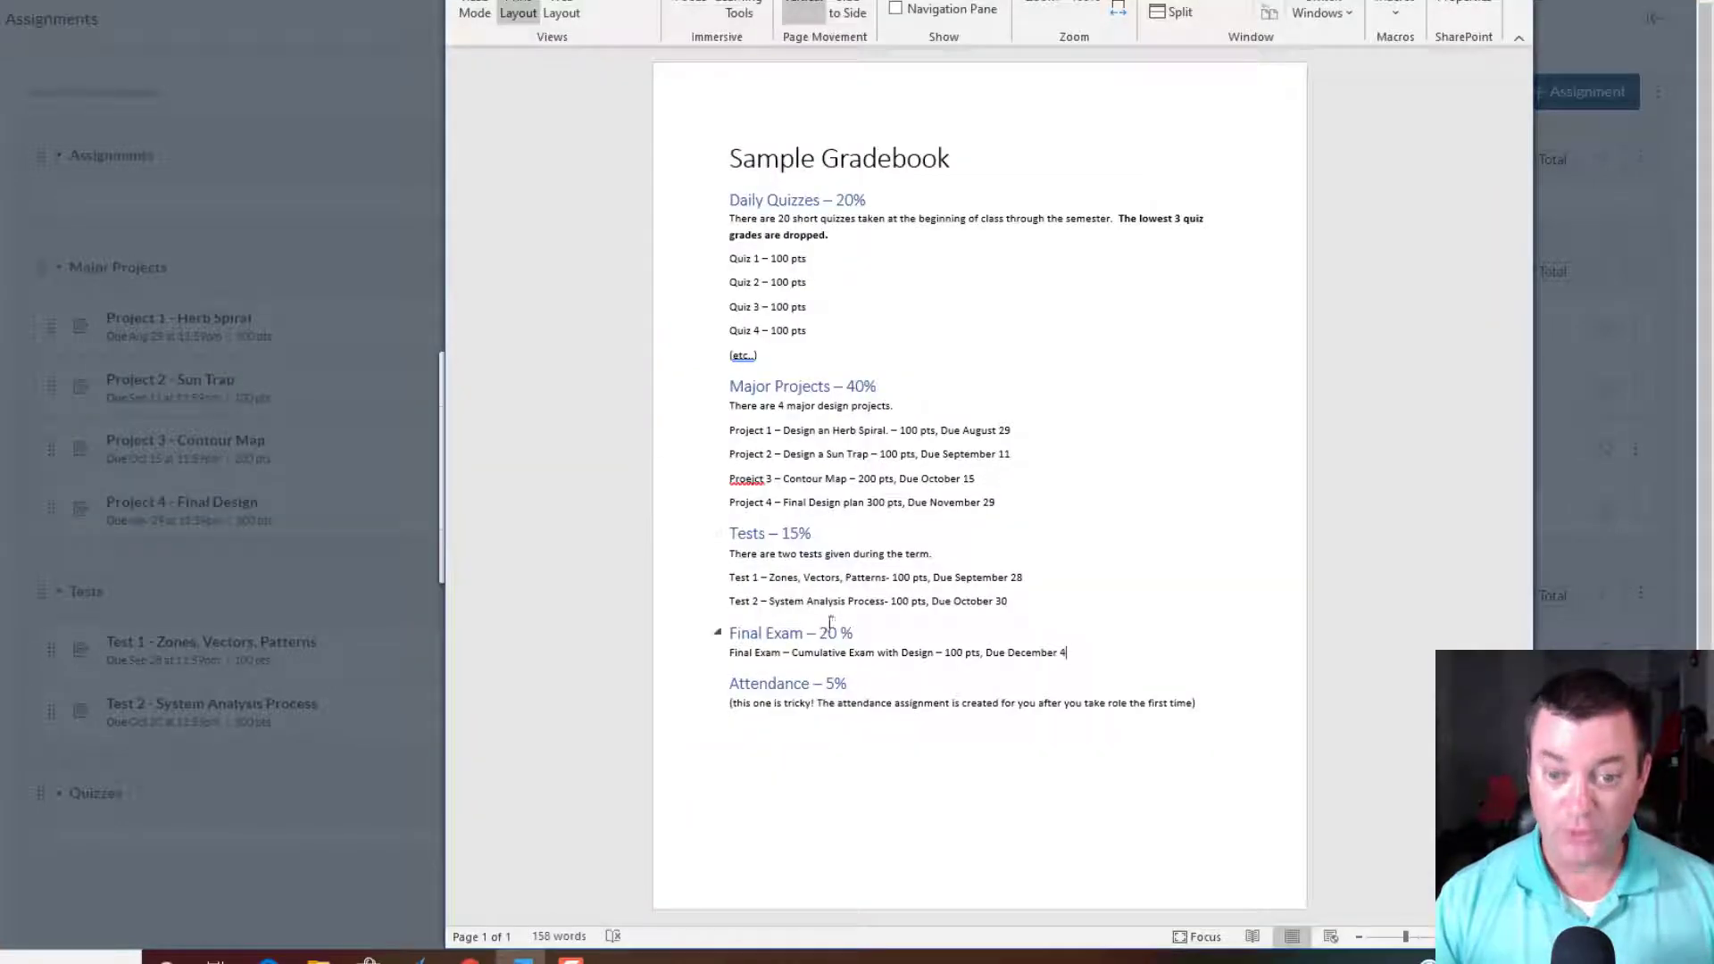
key(alt+Tab)
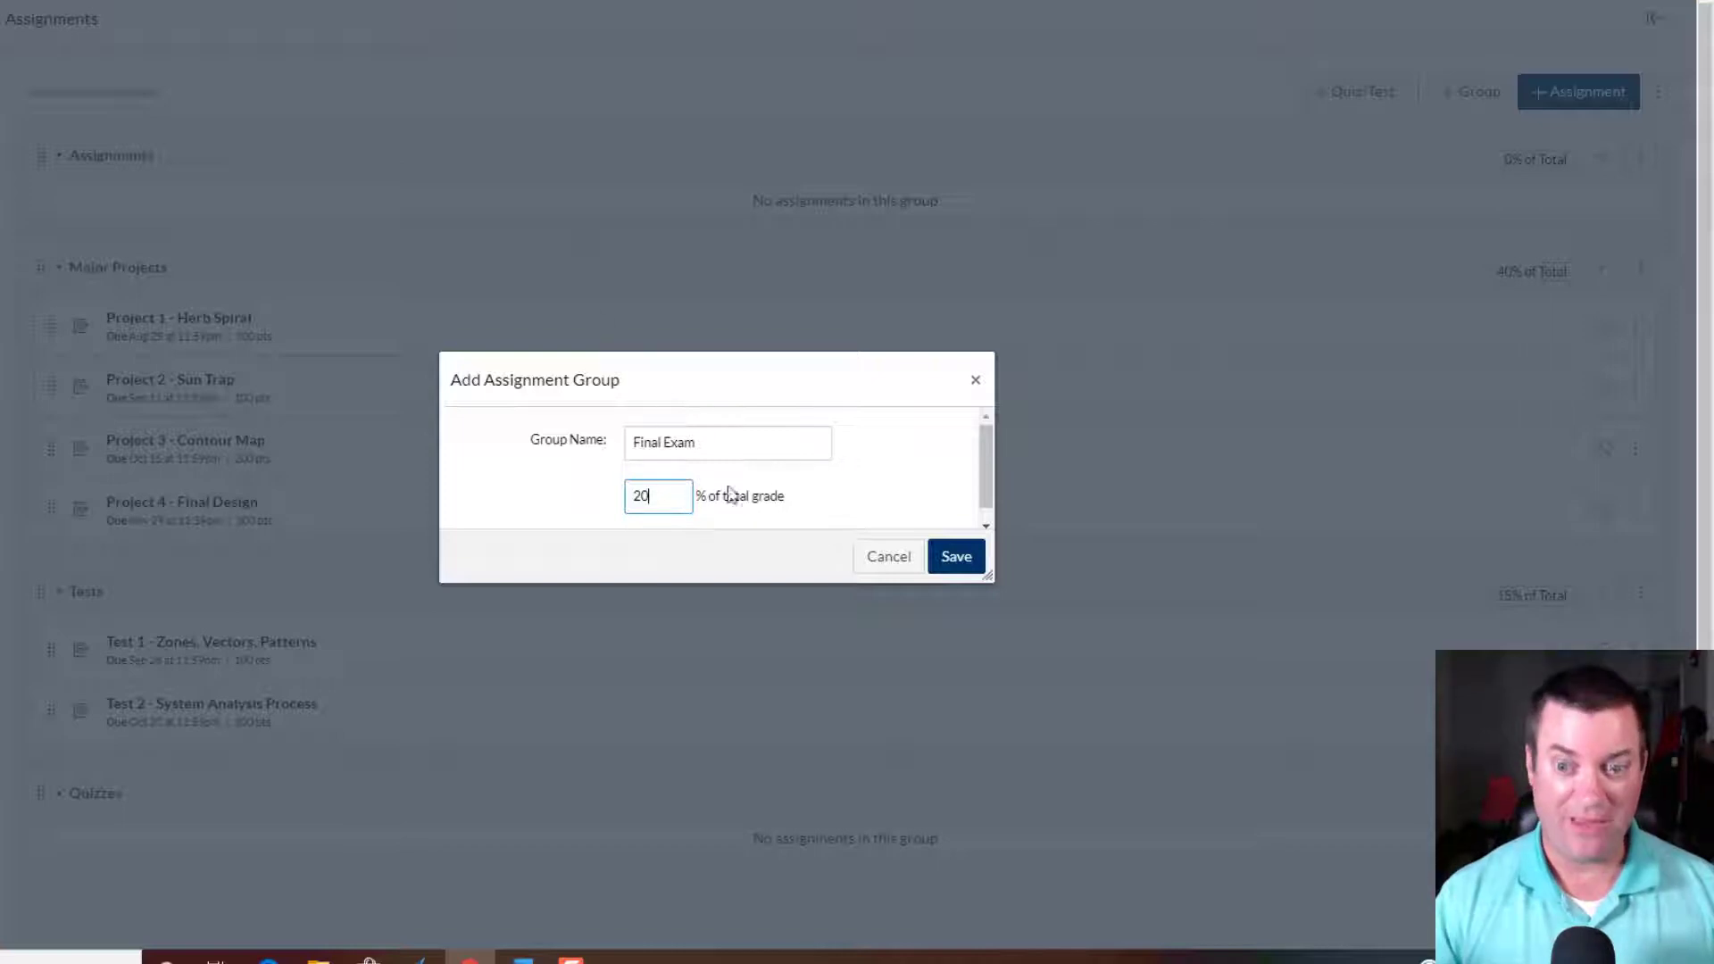
click(972, 561)
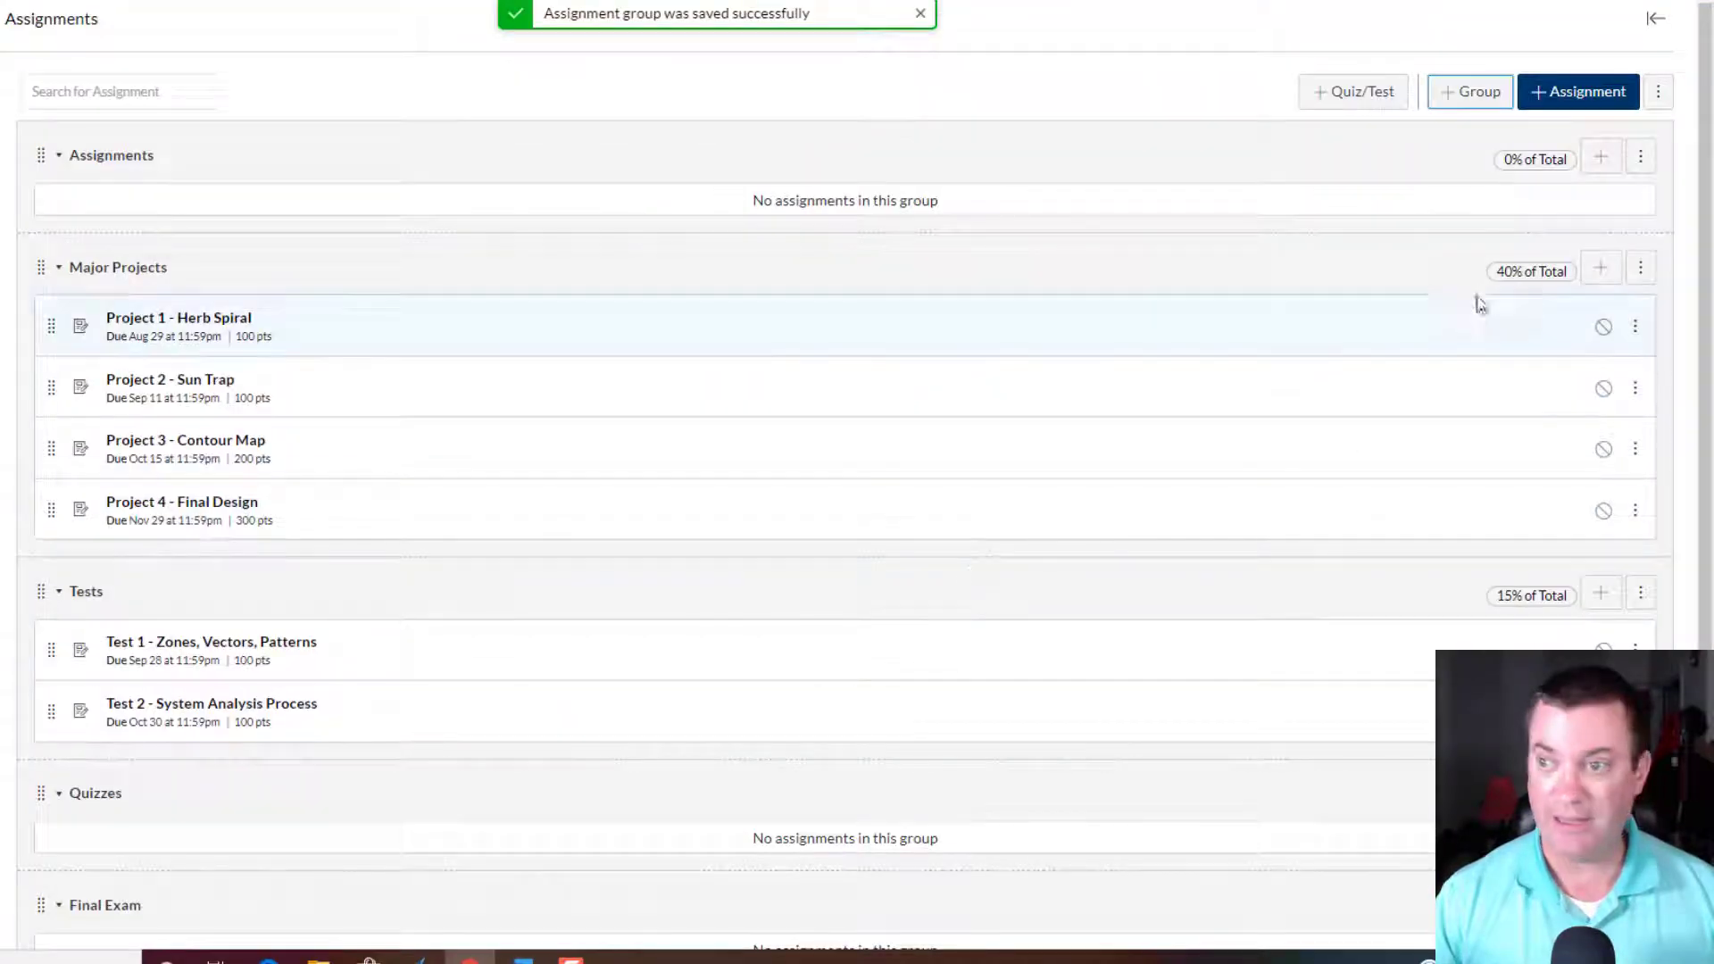
Add an assignment group named "Attendance" worth 5% of the total grade and save it.
click(1482, 96)
click(705, 438)
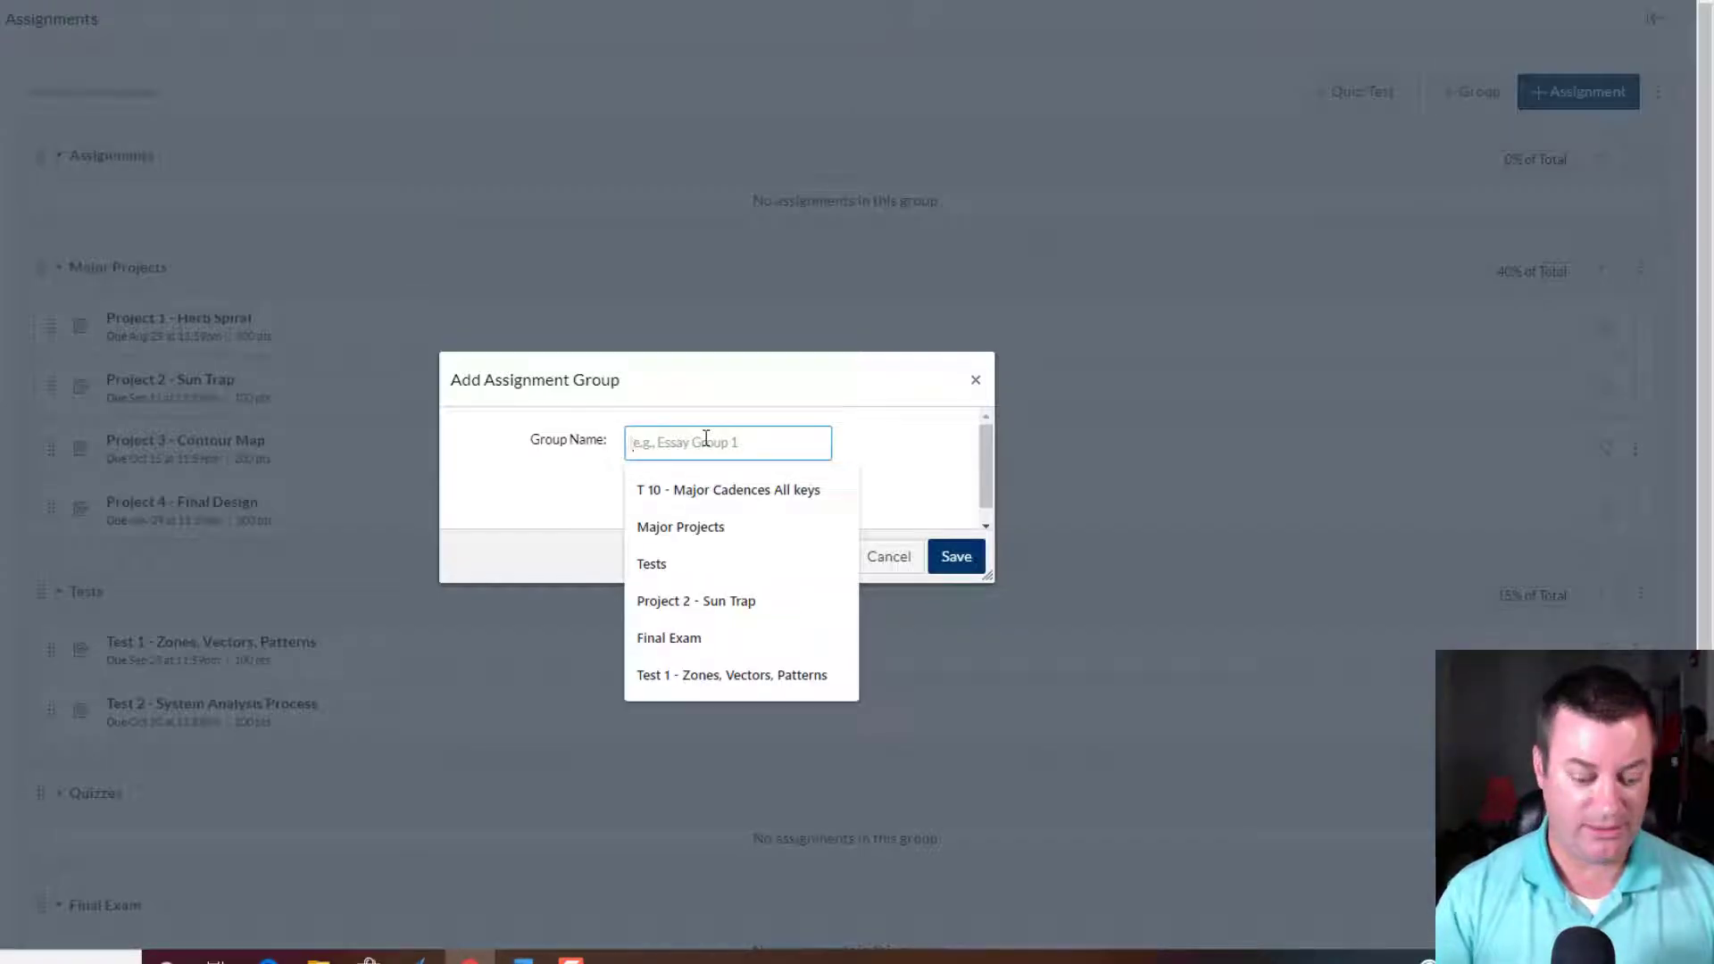
text(Attendance)
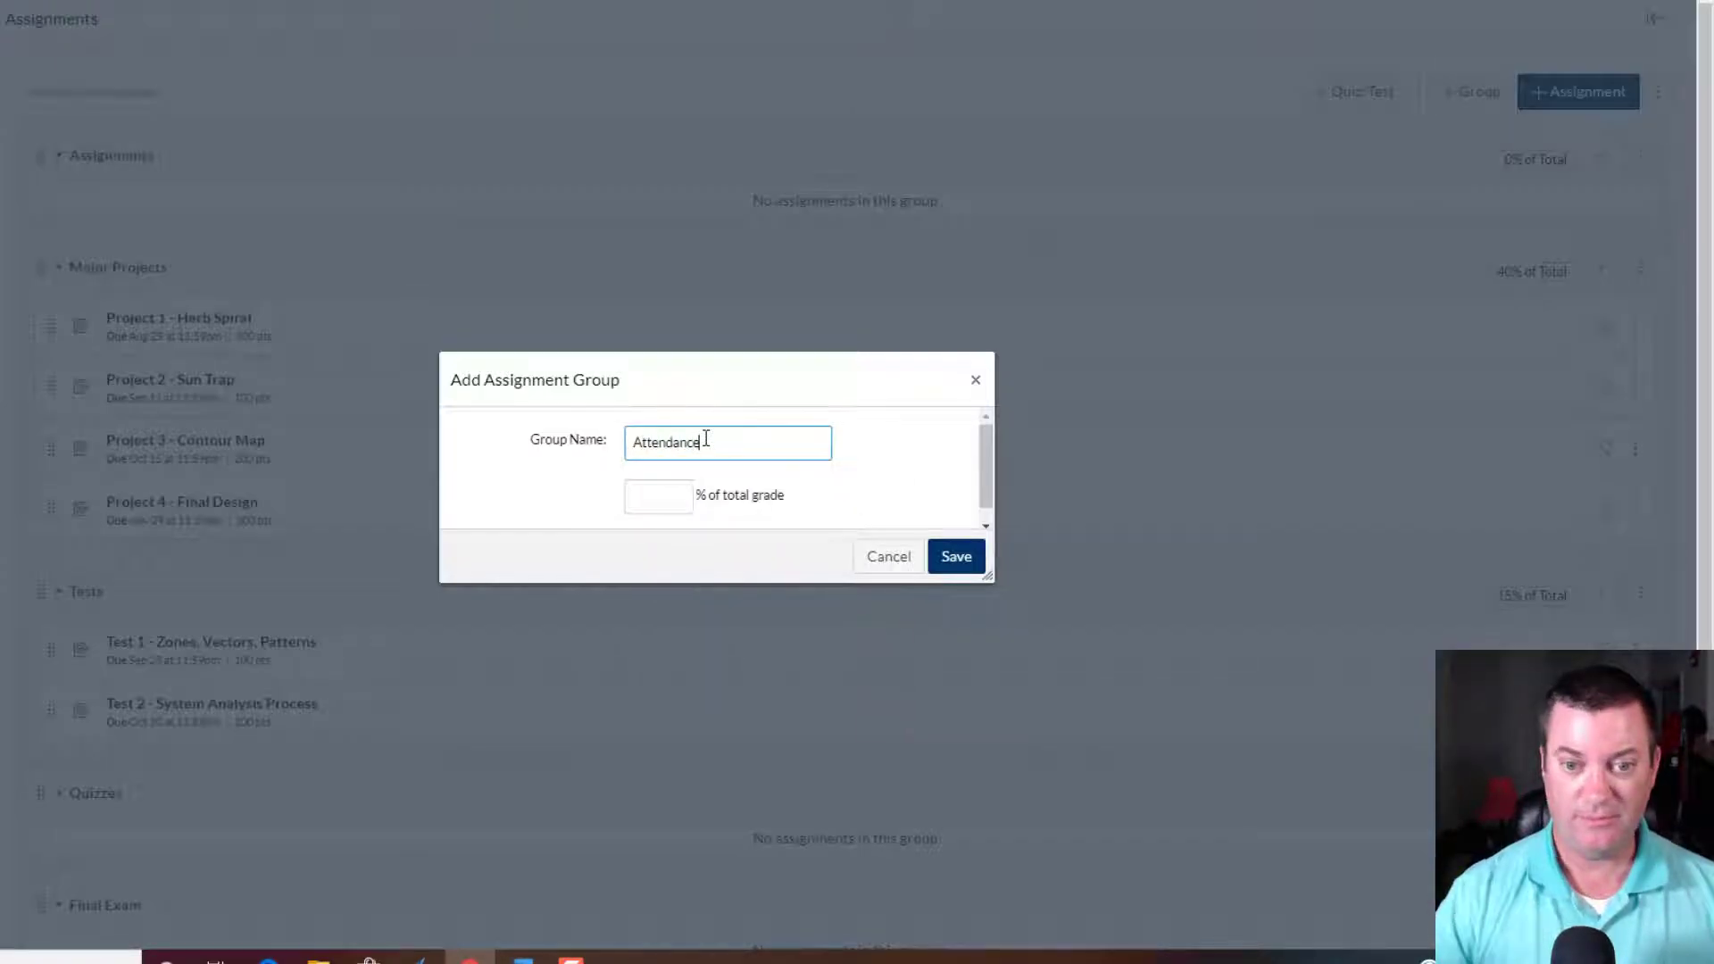
click(638, 496)
text(5)
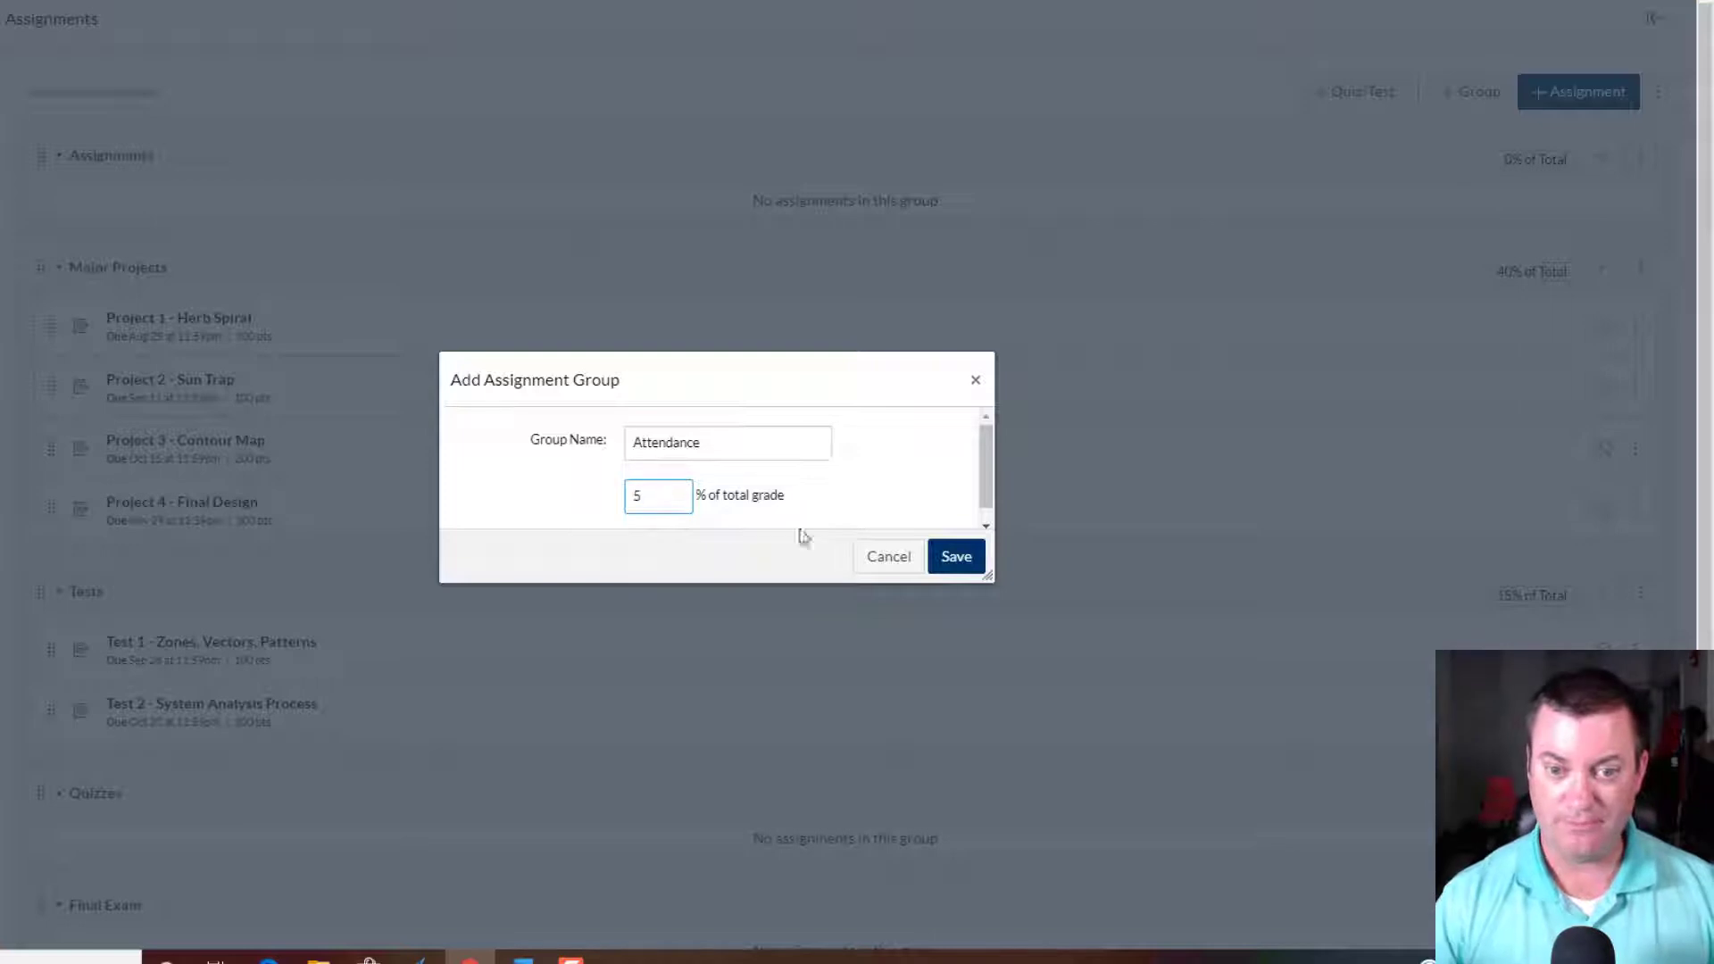
click(953, 555)
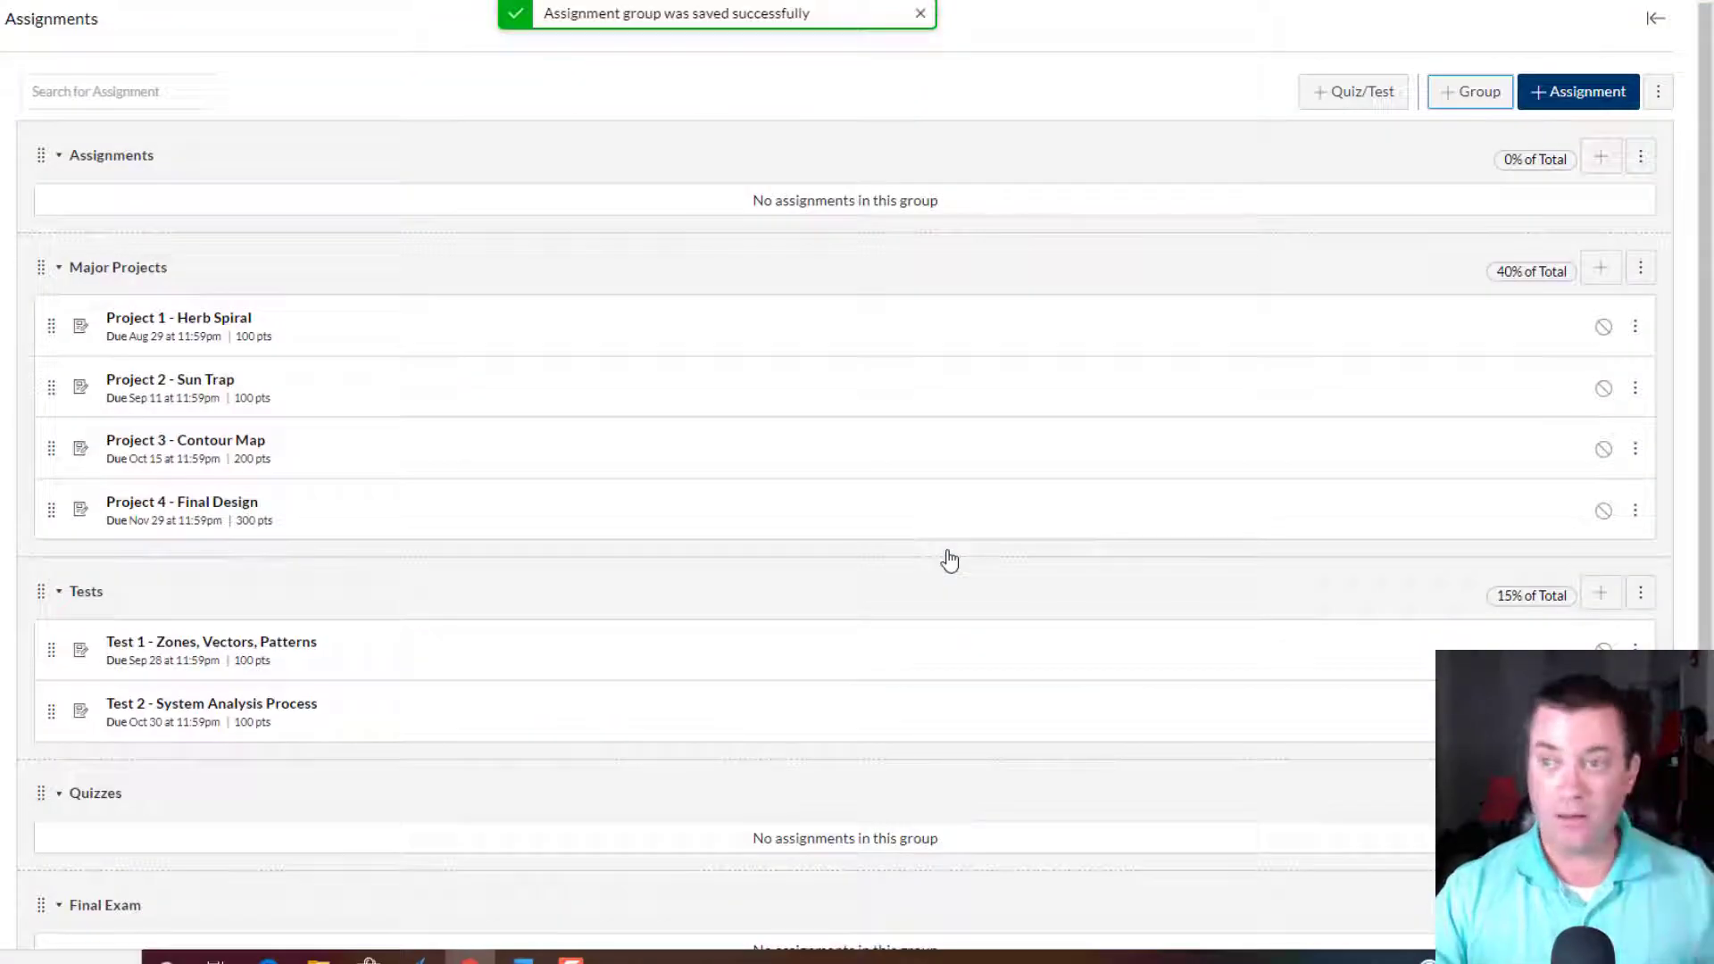
Look up the quiz weight in the Word gradebook and set the Quizzes group in Canvas to 20% of the total grade.
scroll(949, 561, down, 3)
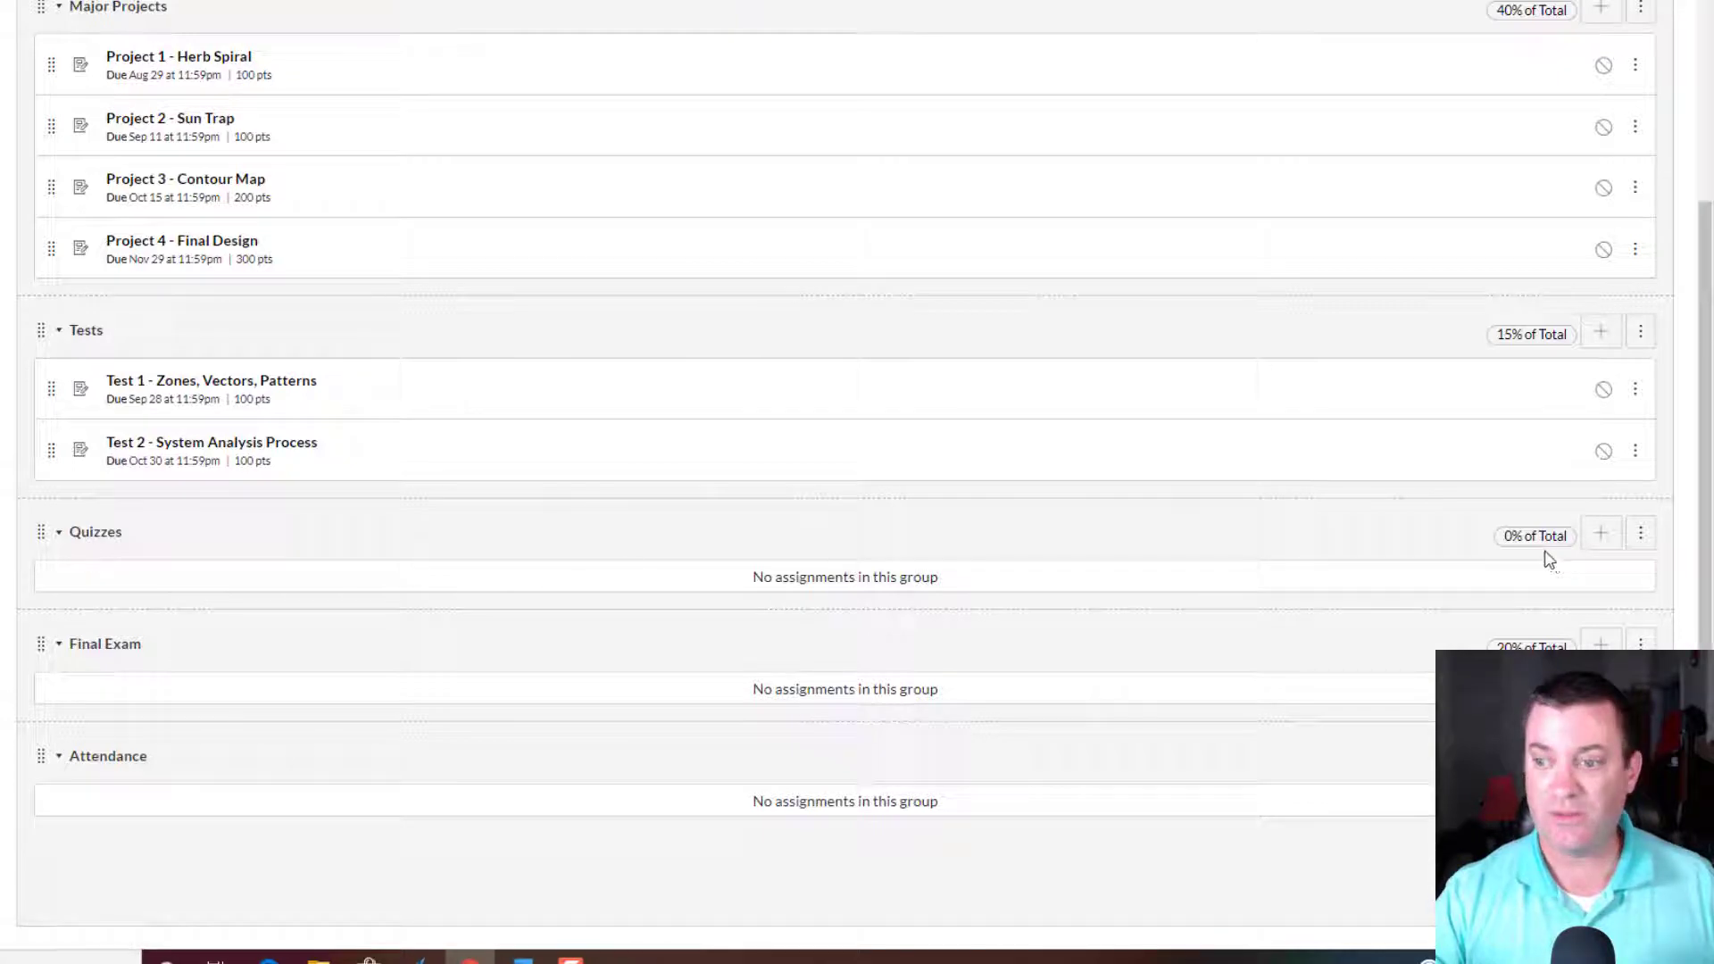
key(alt+Tab)
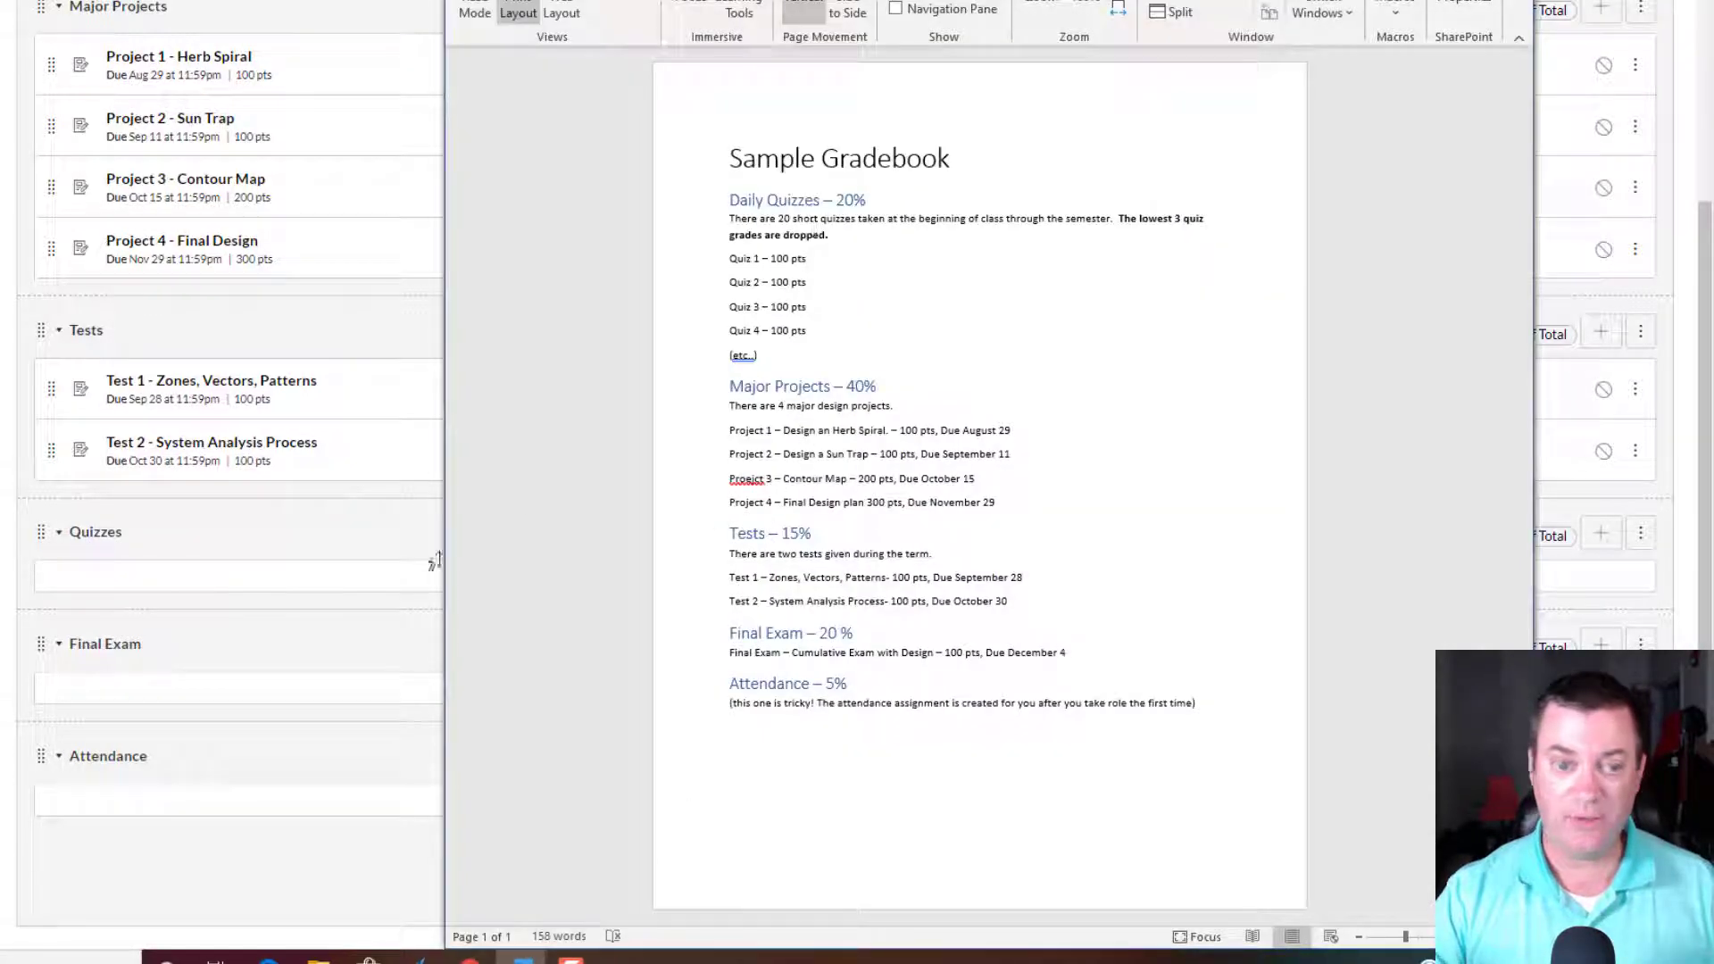
click(303, 642)
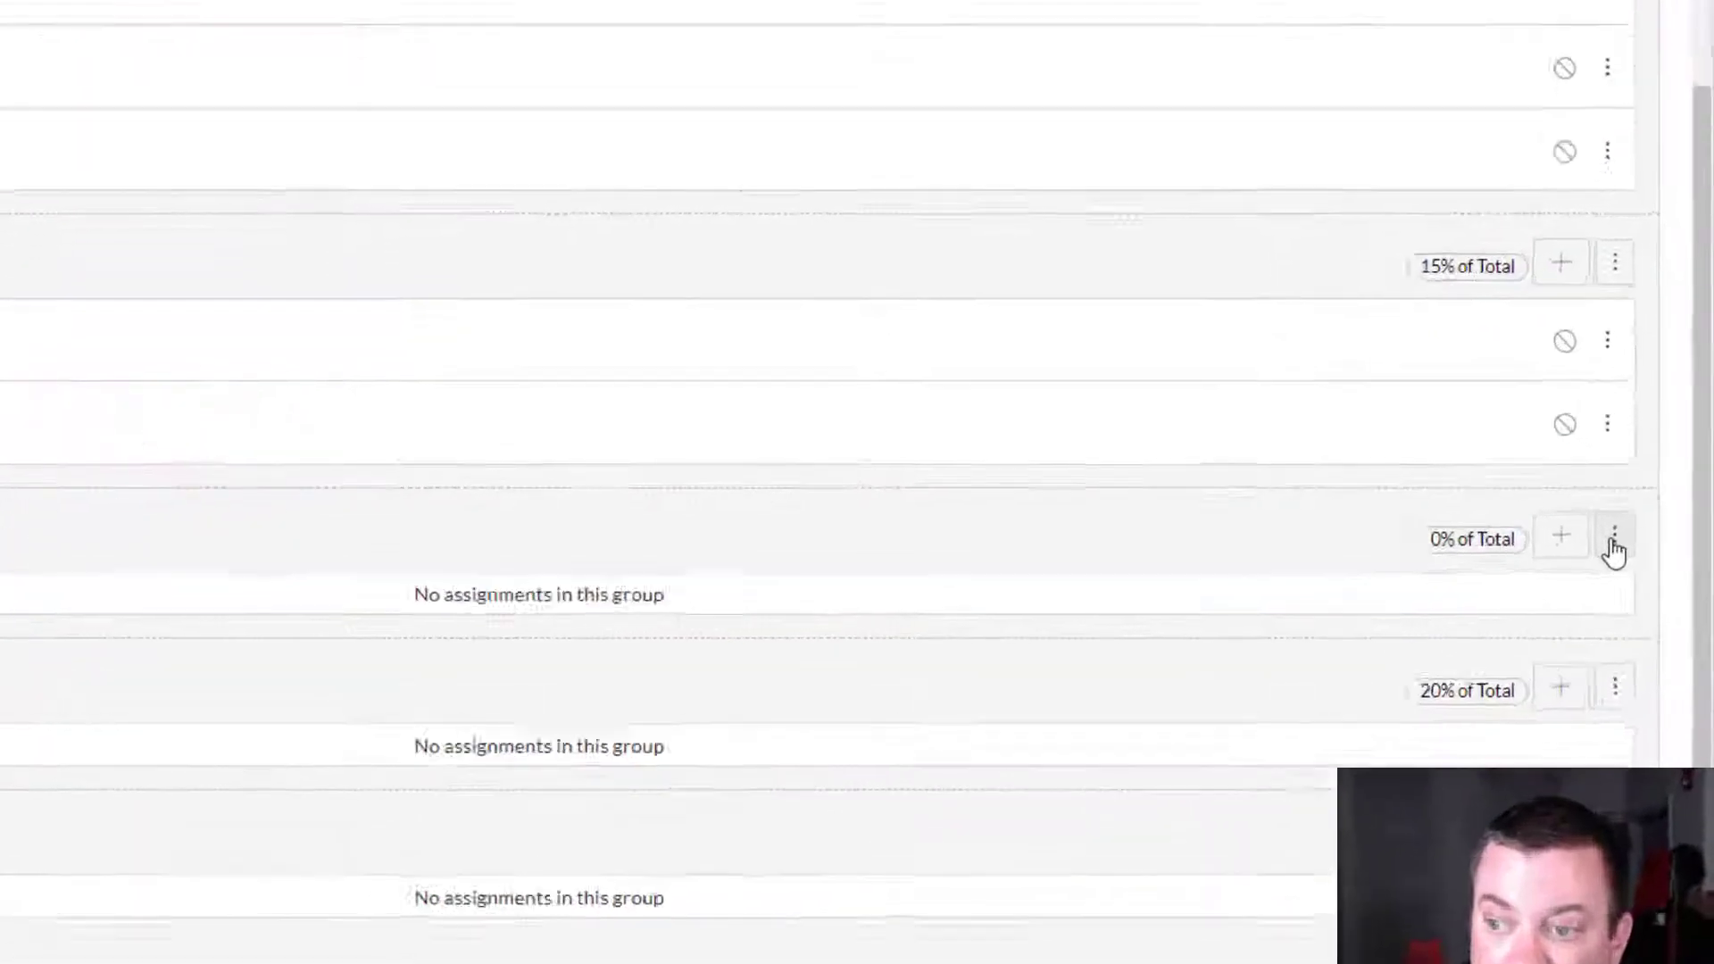
click(1614, 544)
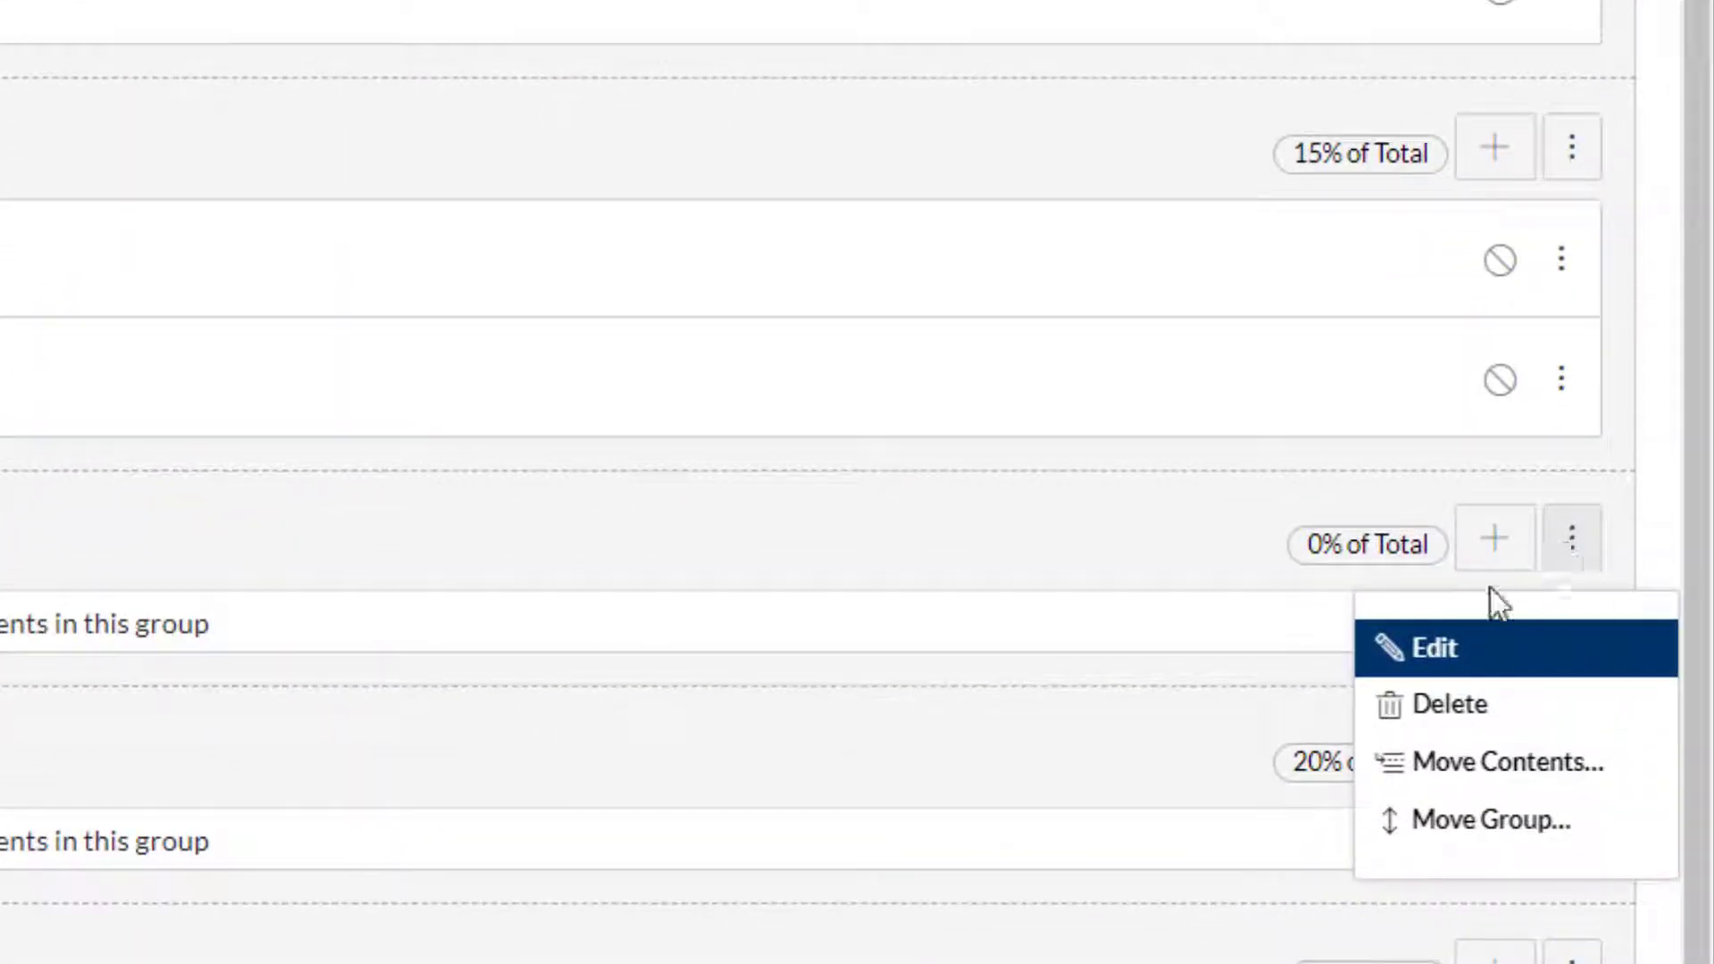
click(1446, 648)
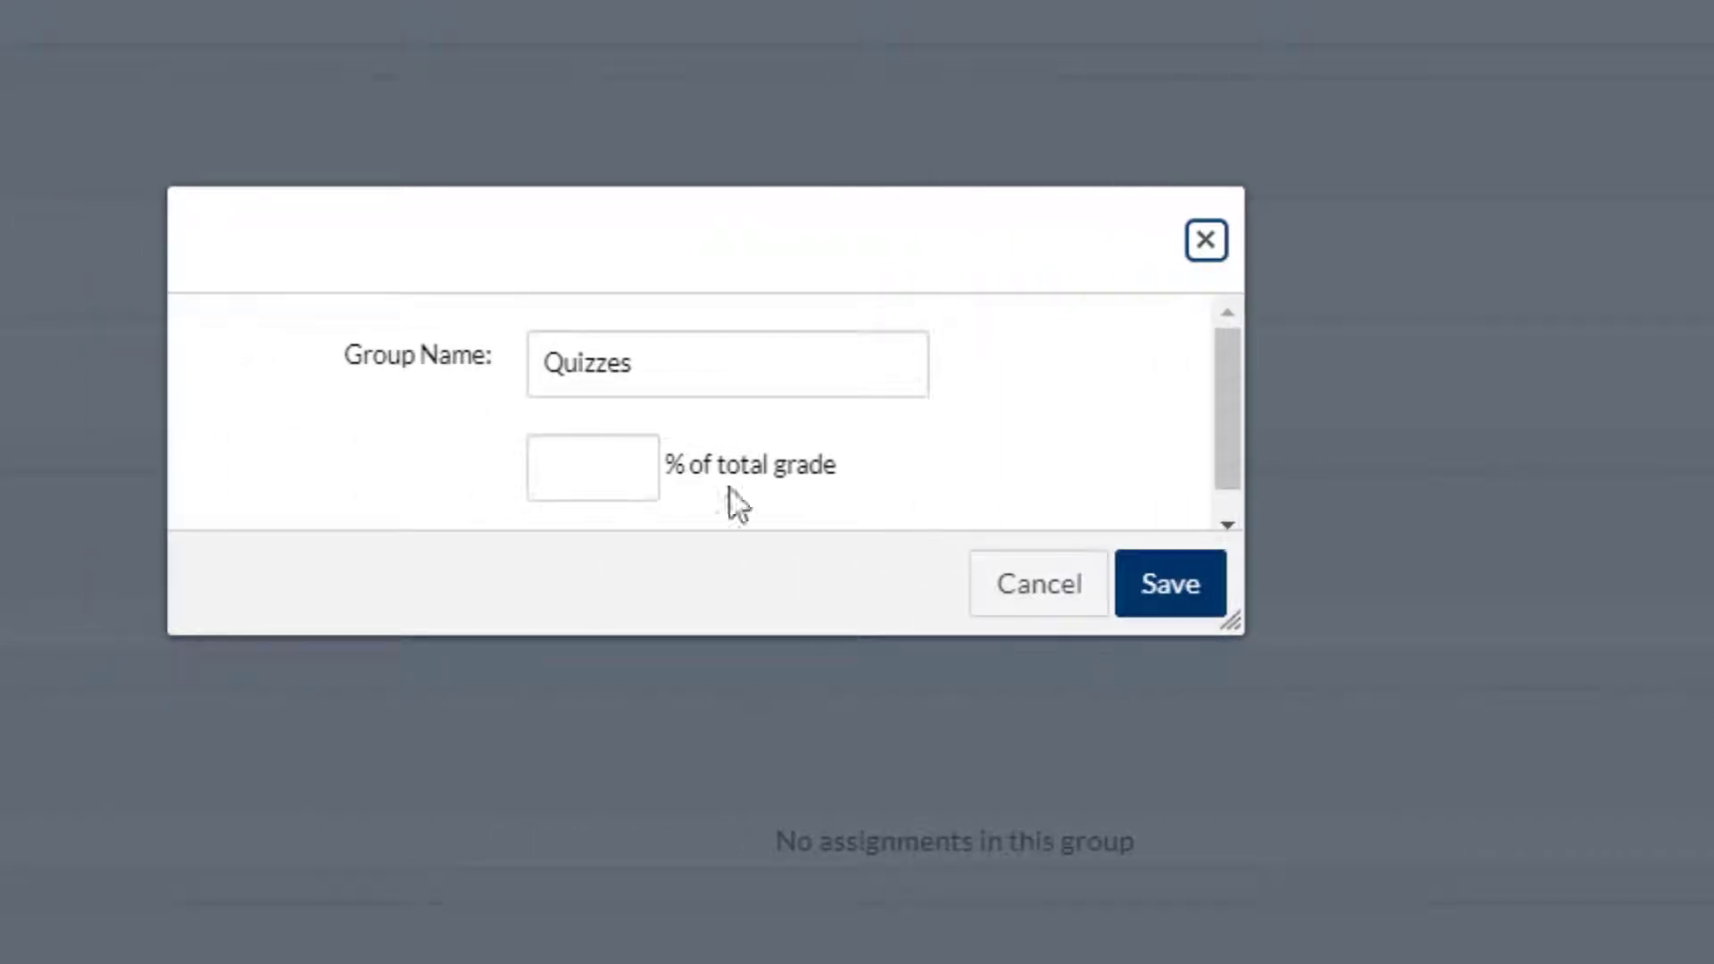
click(571, 473)
text(20)
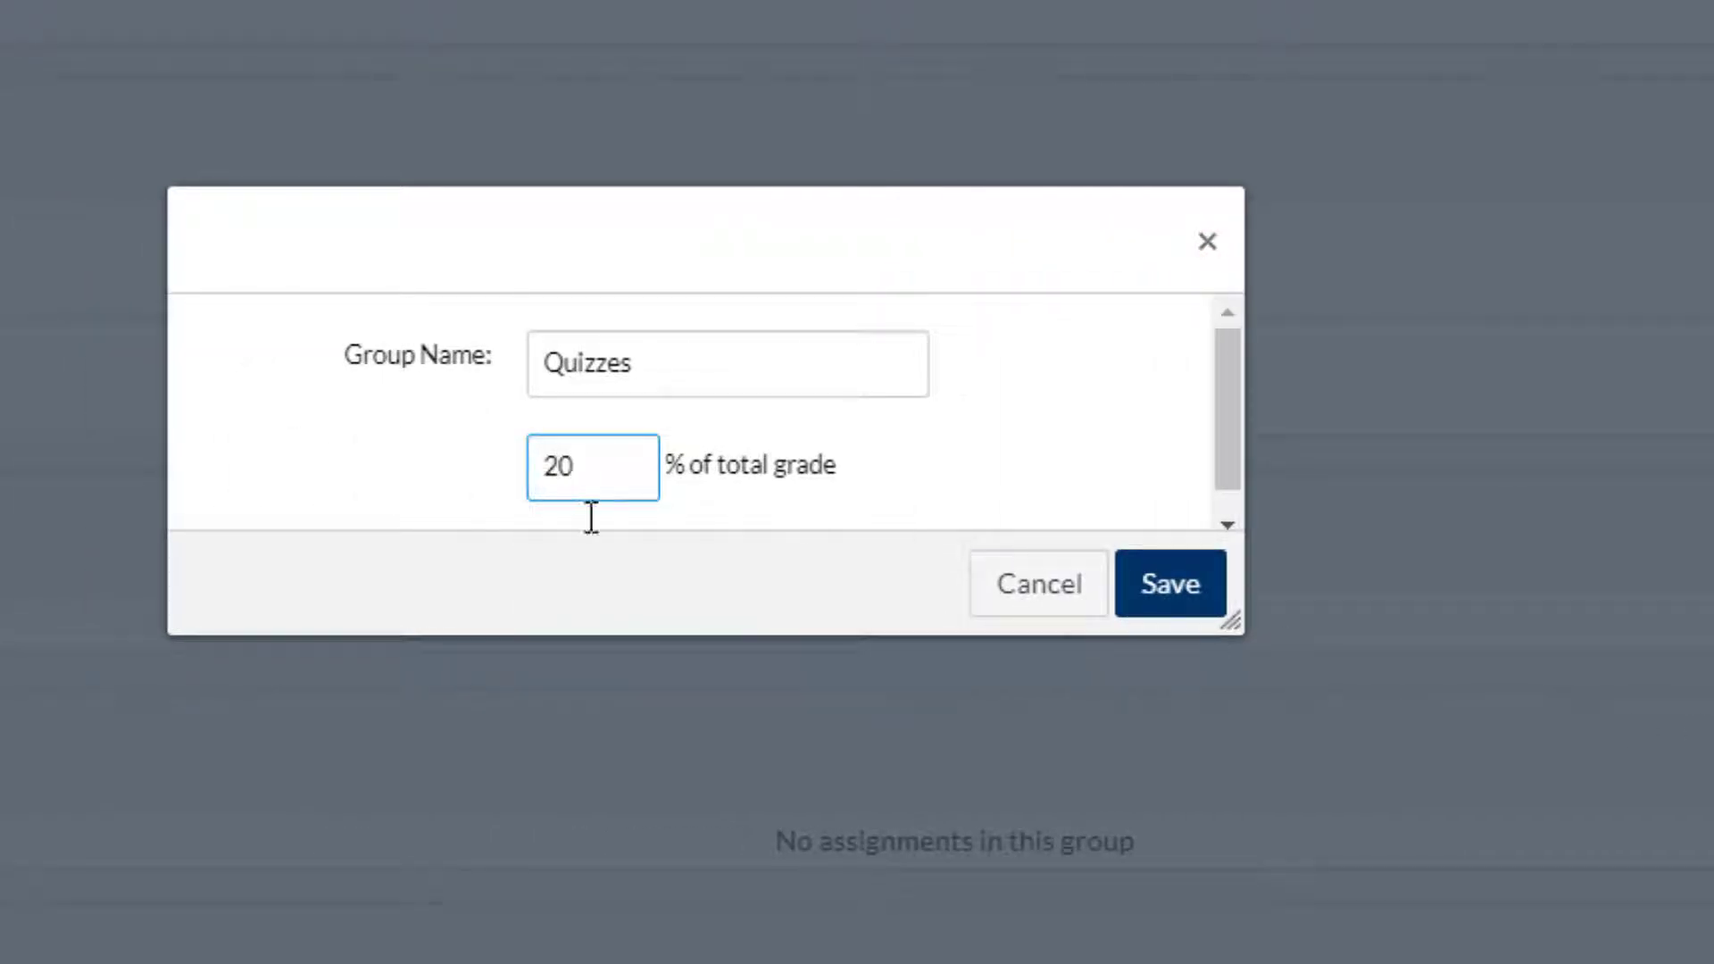
click(1192, 589)
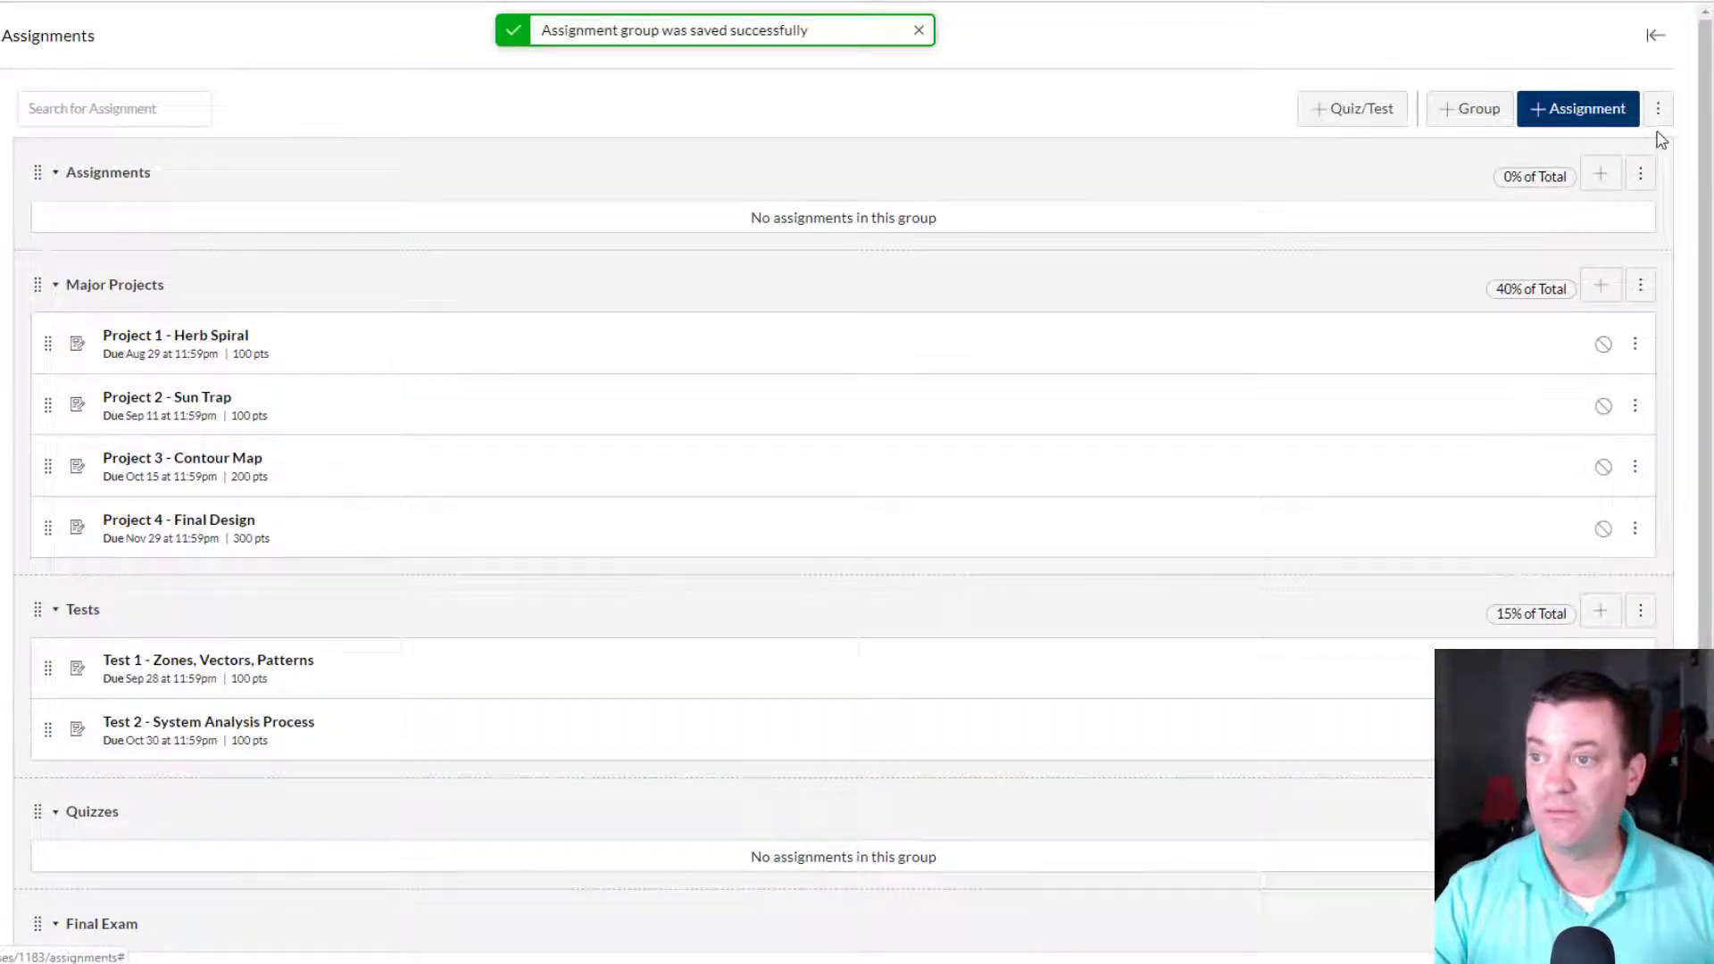
Review the weights of all assignment groups and their total, and save the weighting settings.
click(1657, 110)
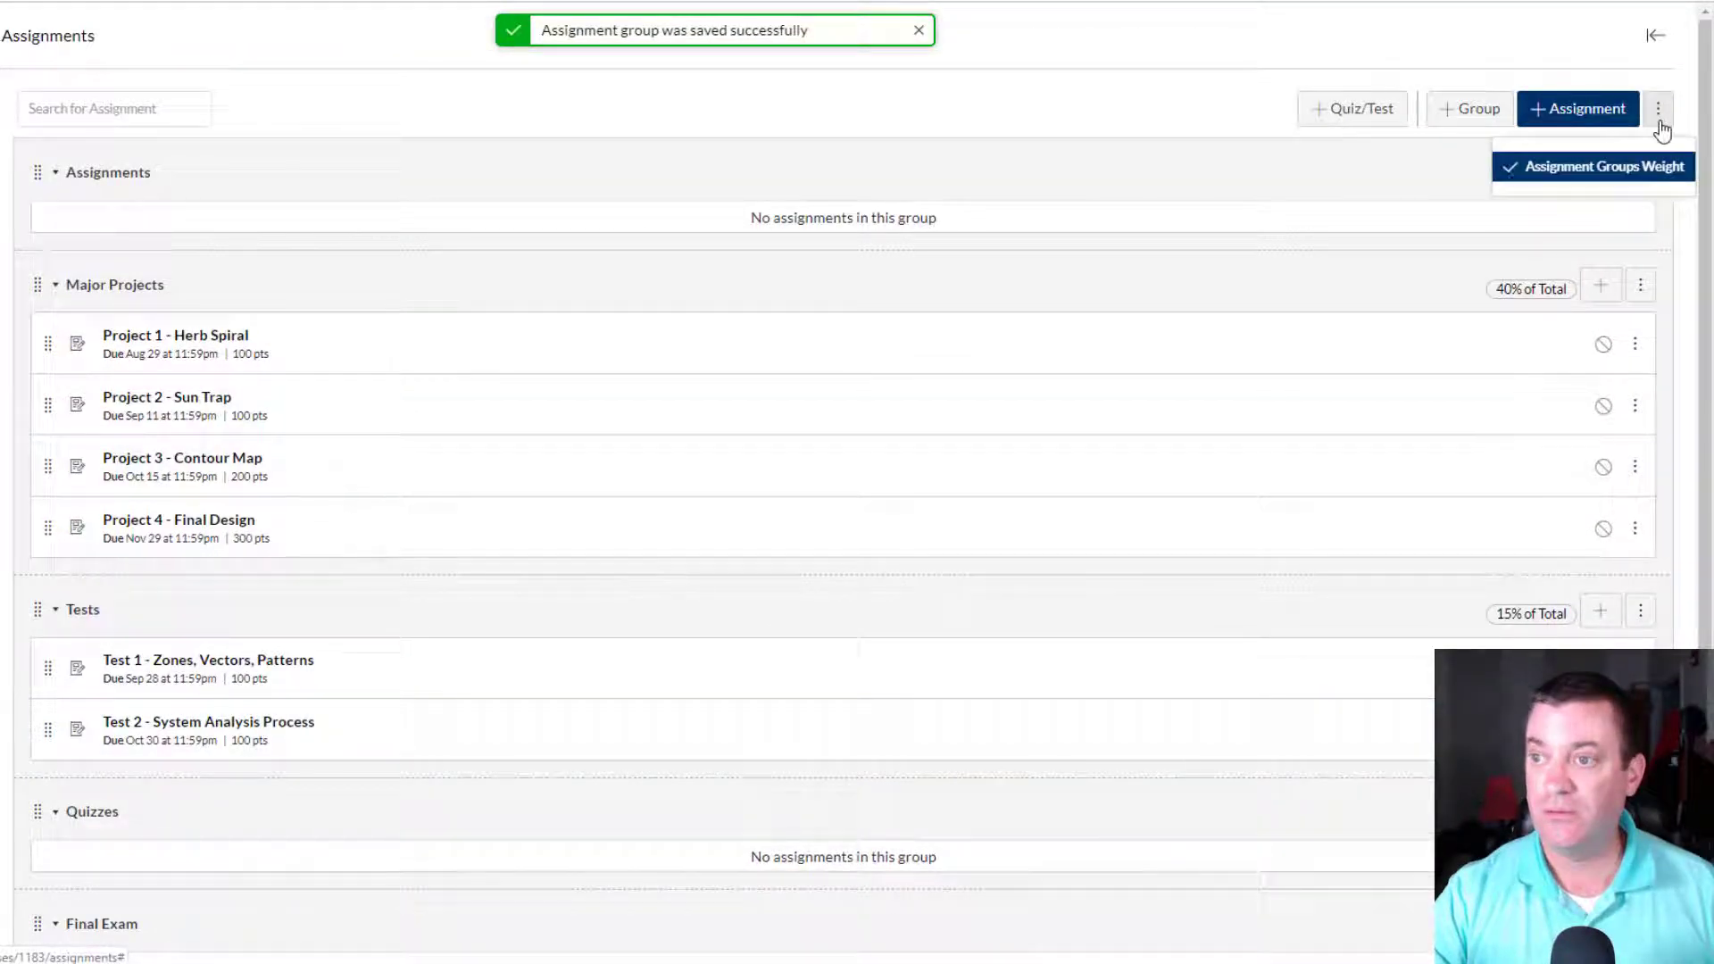
click(1582, 169)
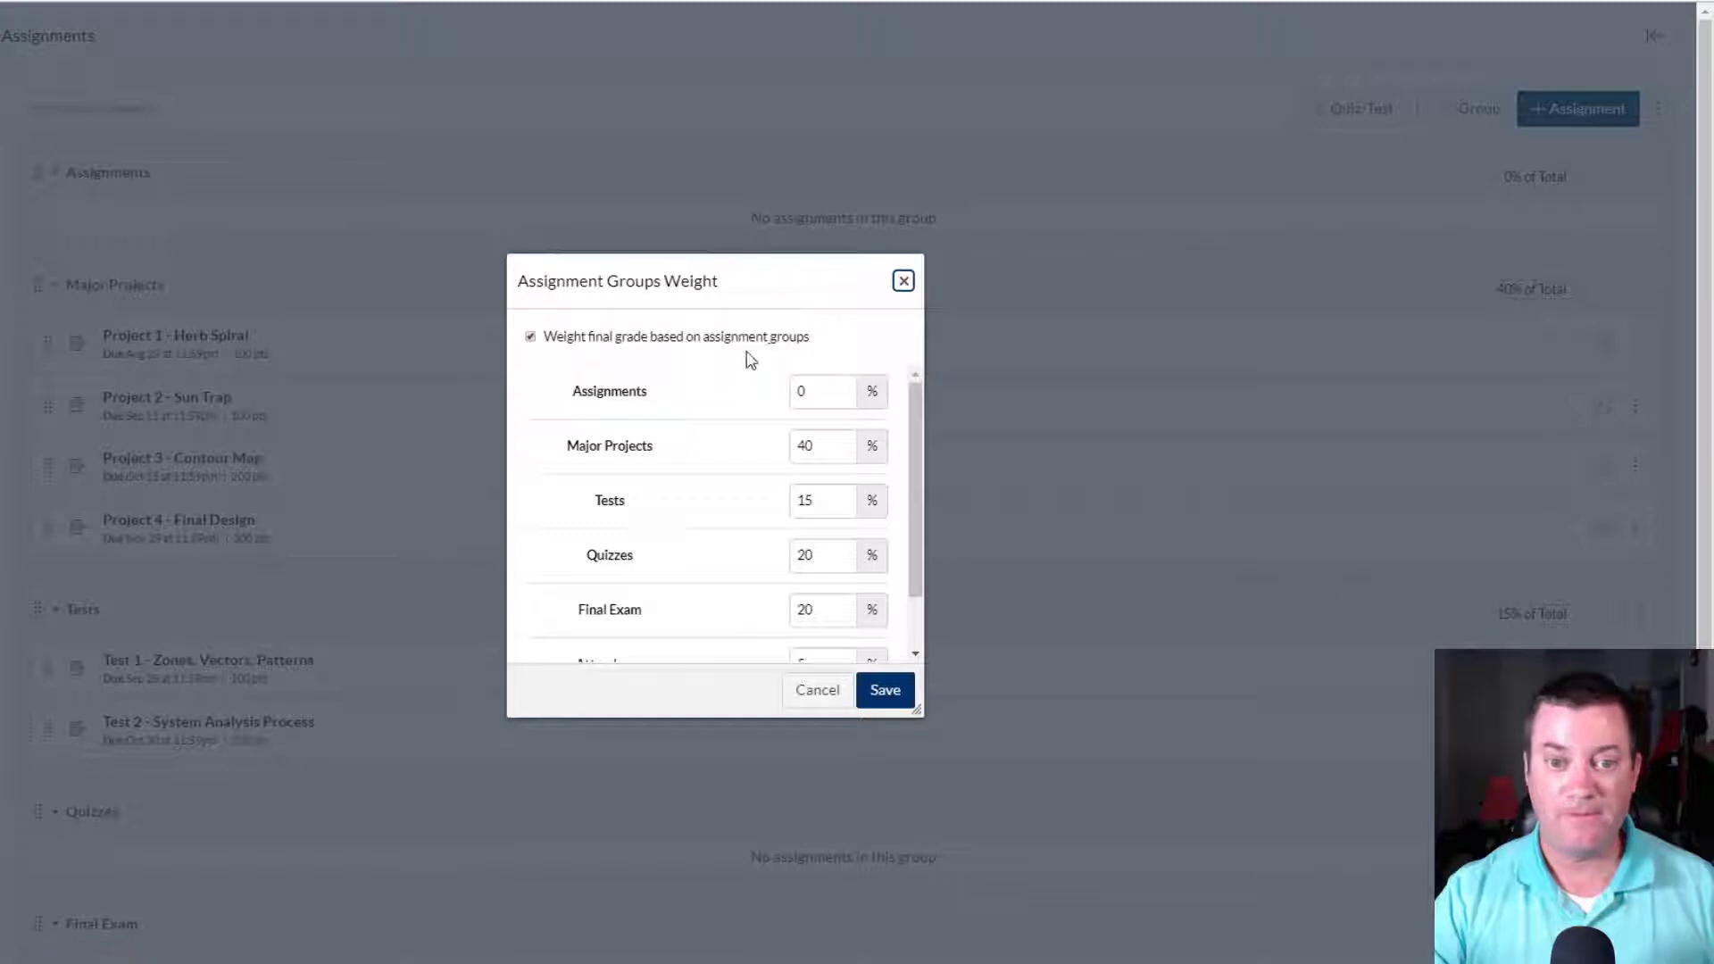
scroll(678, 507, down, 2)
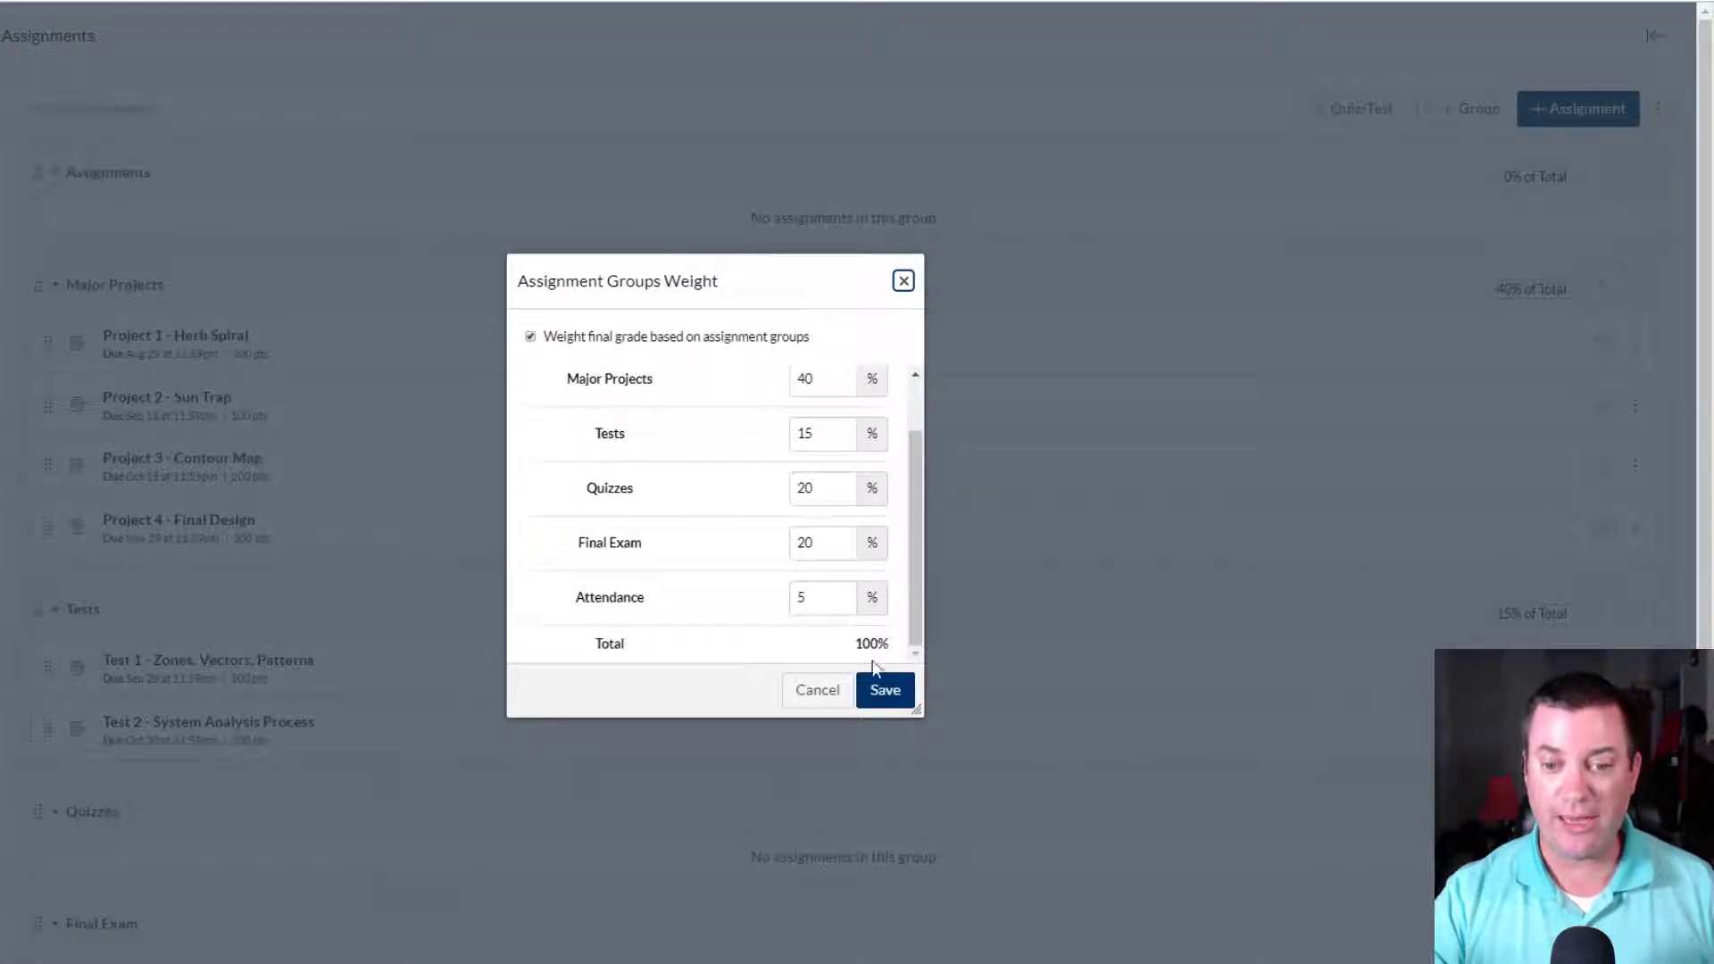
scroll(715, 504, up, 1)
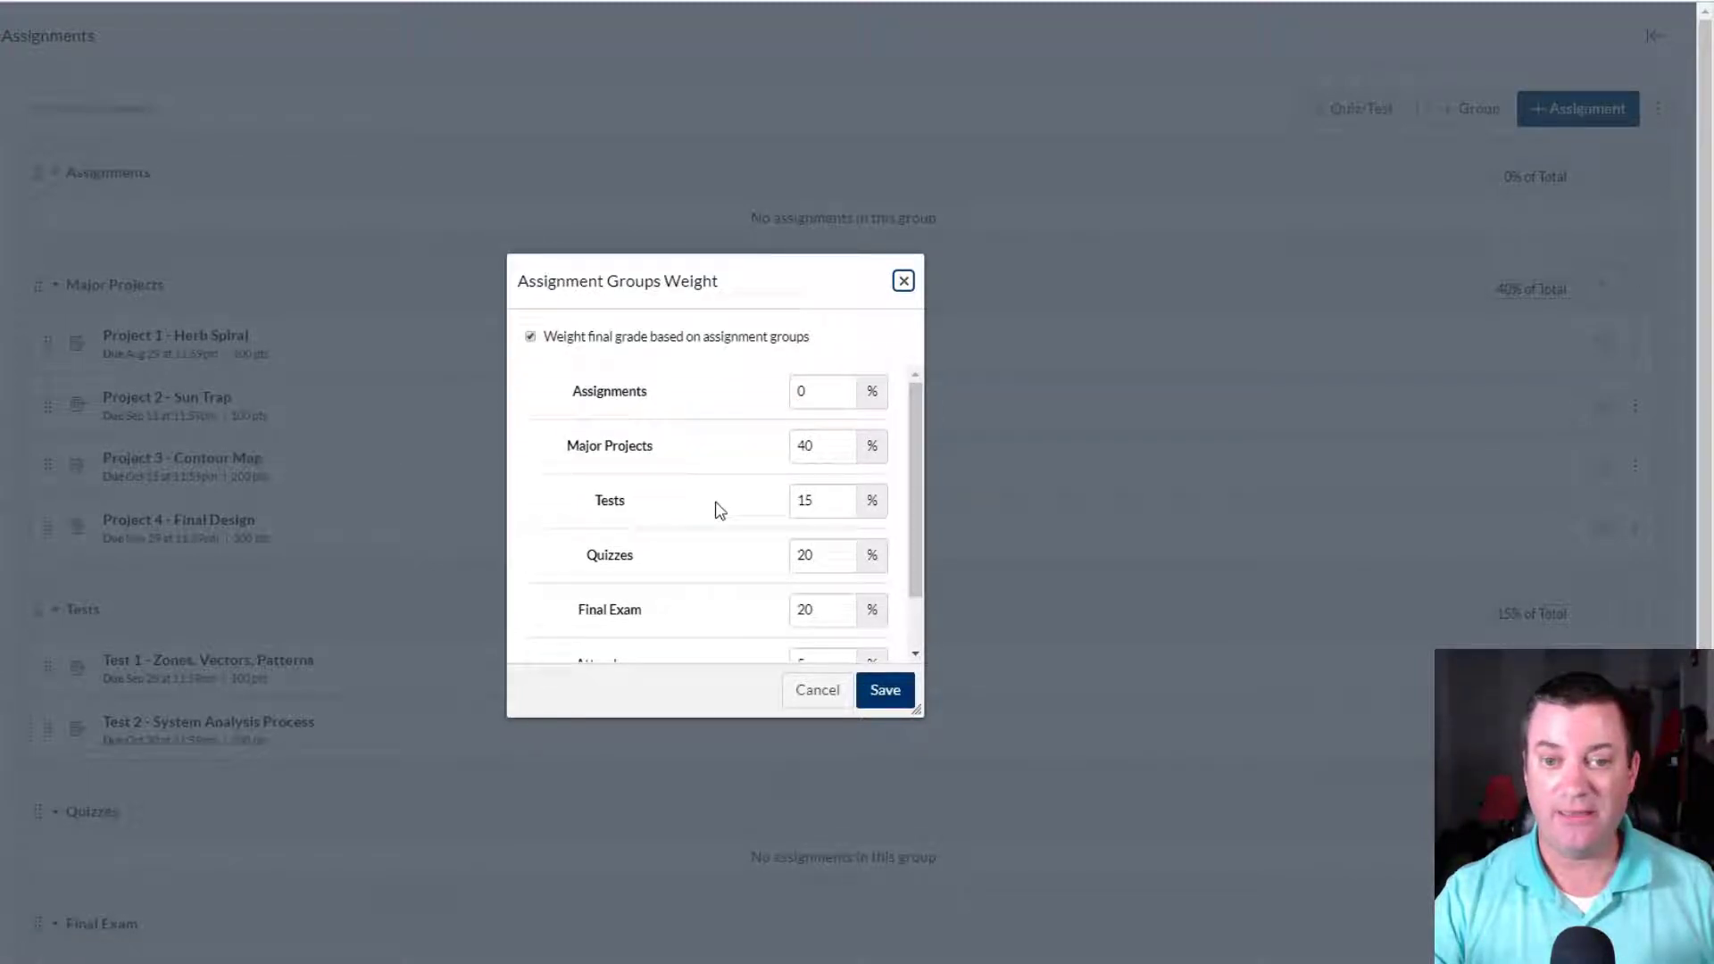
scroll(715, 505, down, 1)
click(904, 284)
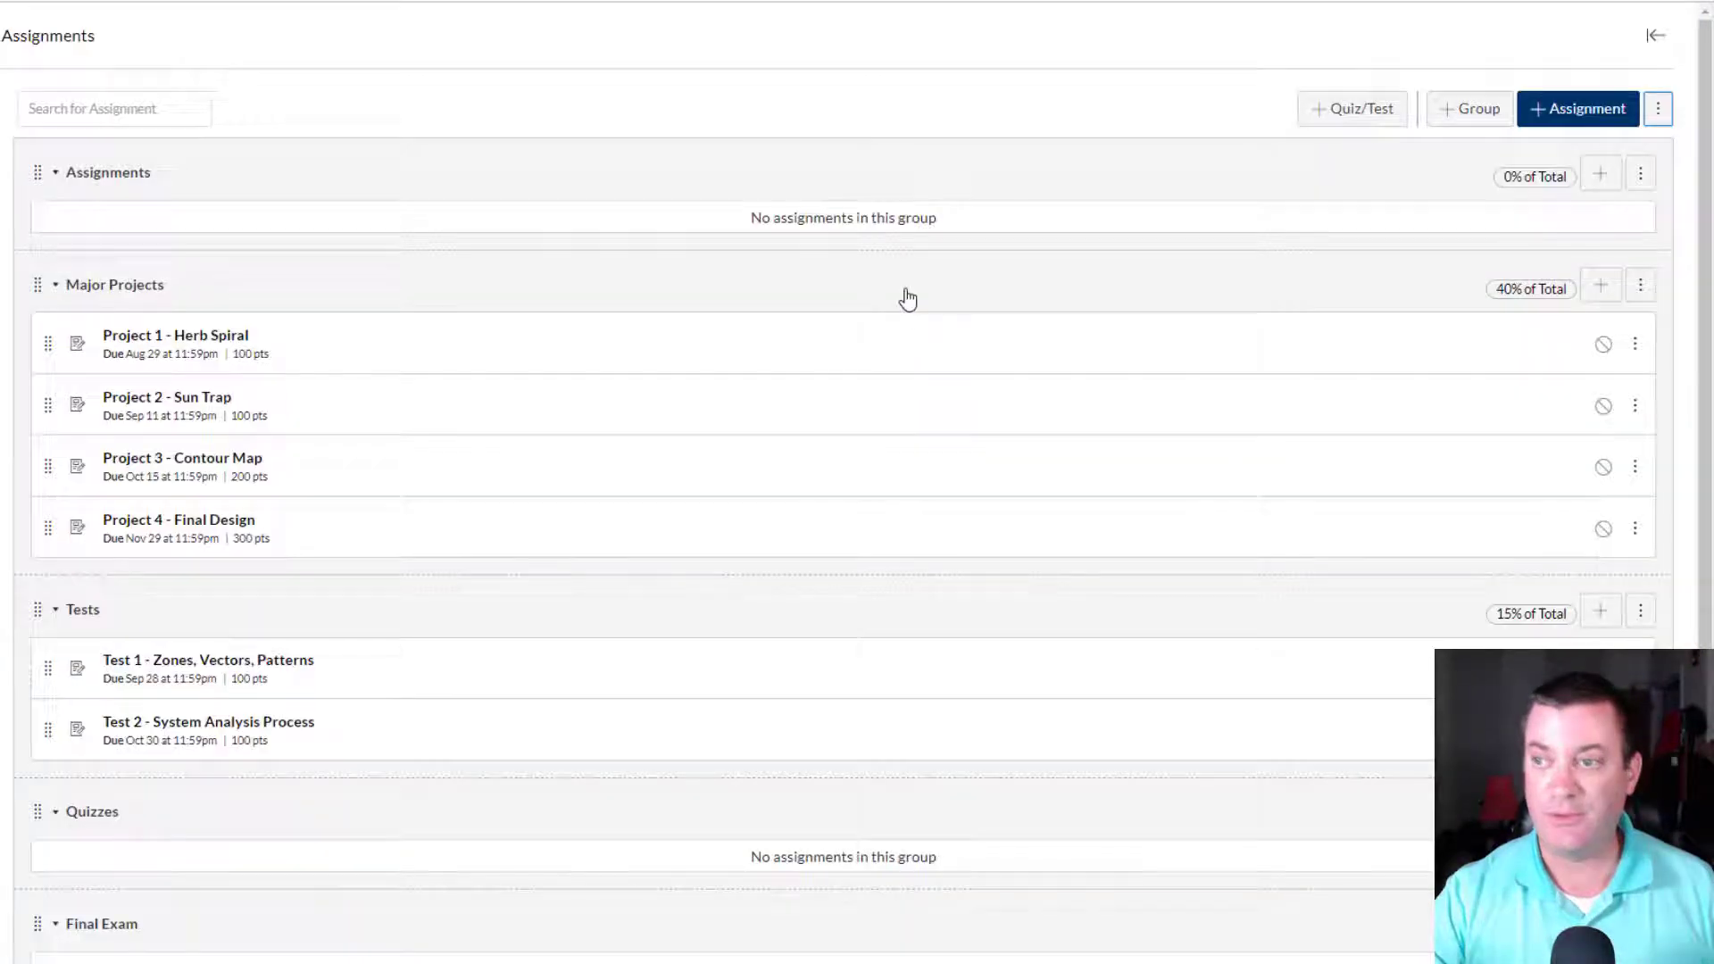
click(1662, 118)
click(1571, 174)
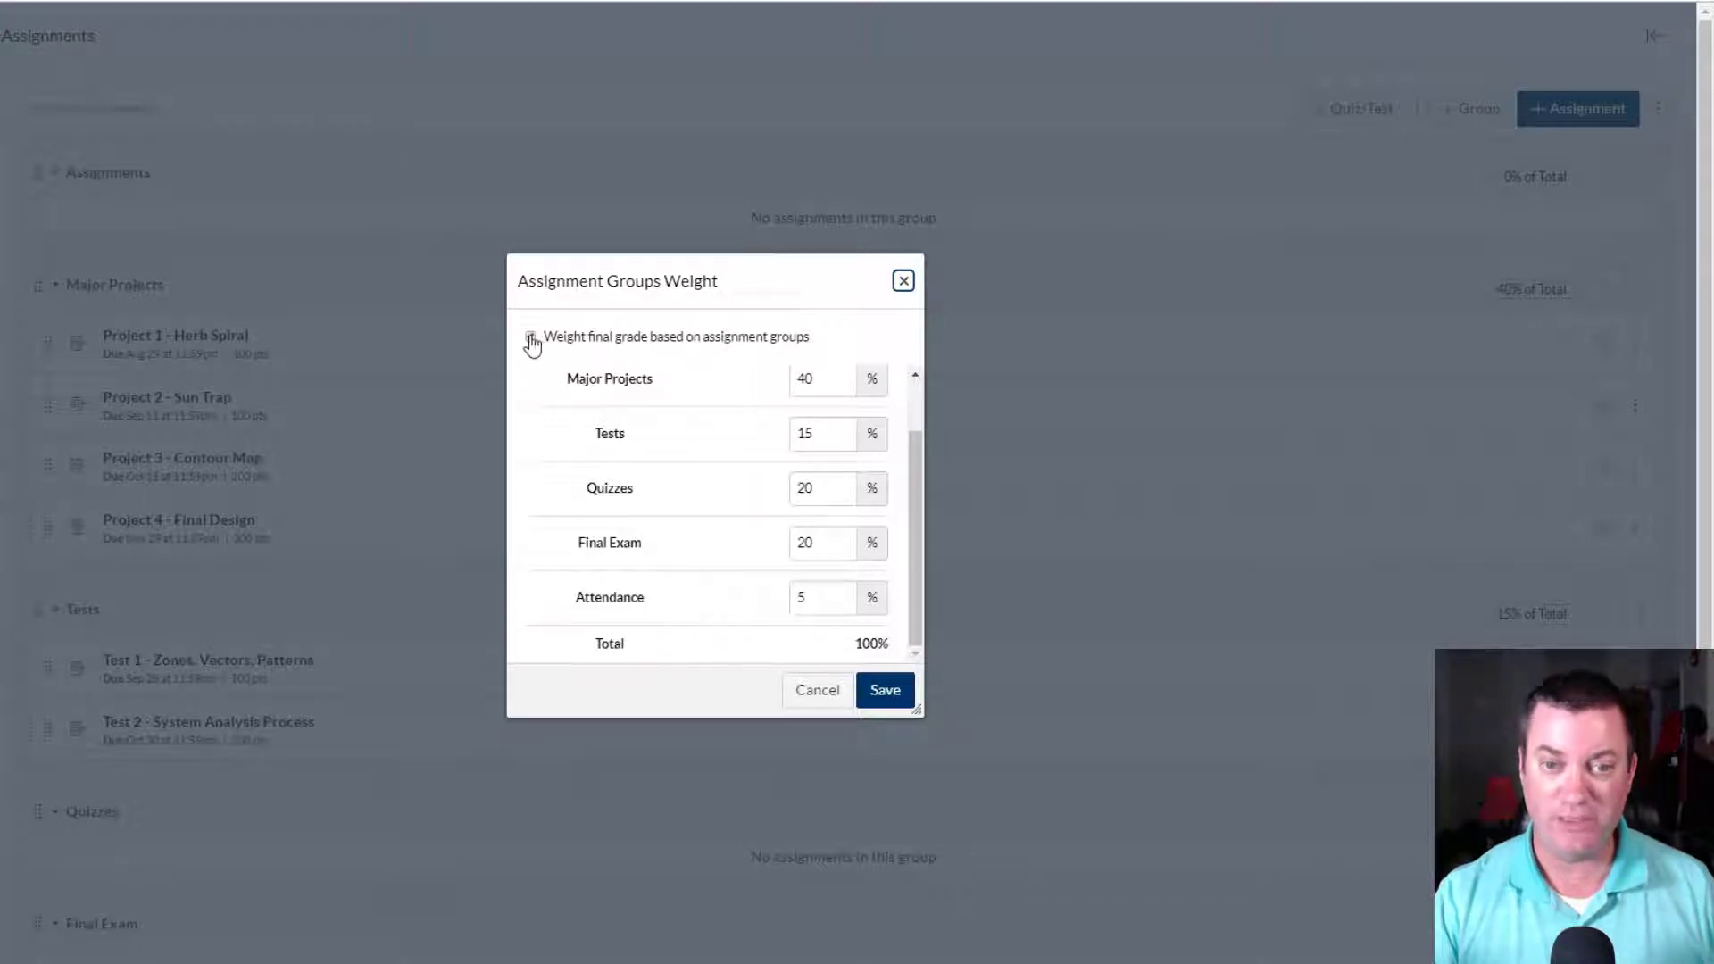
click(886, 691)
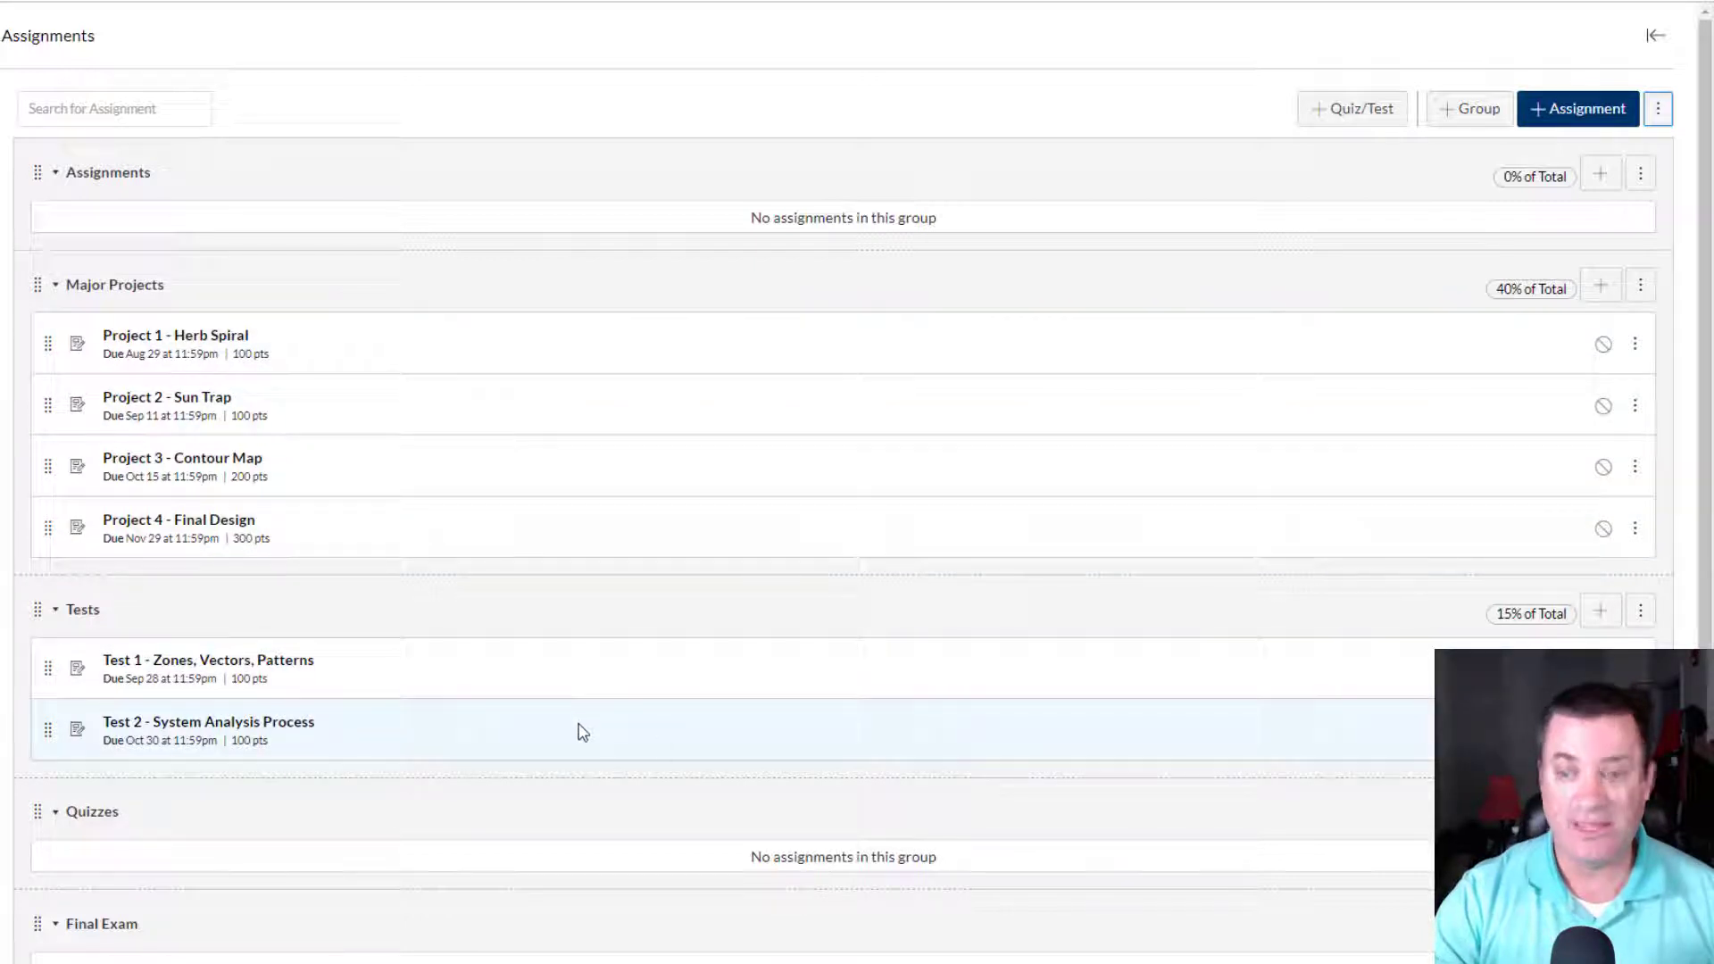
Add an assignment named "quiz 1" worth 100 points to the Quizzes group and save it.
scroll(948, 767, down, 2)
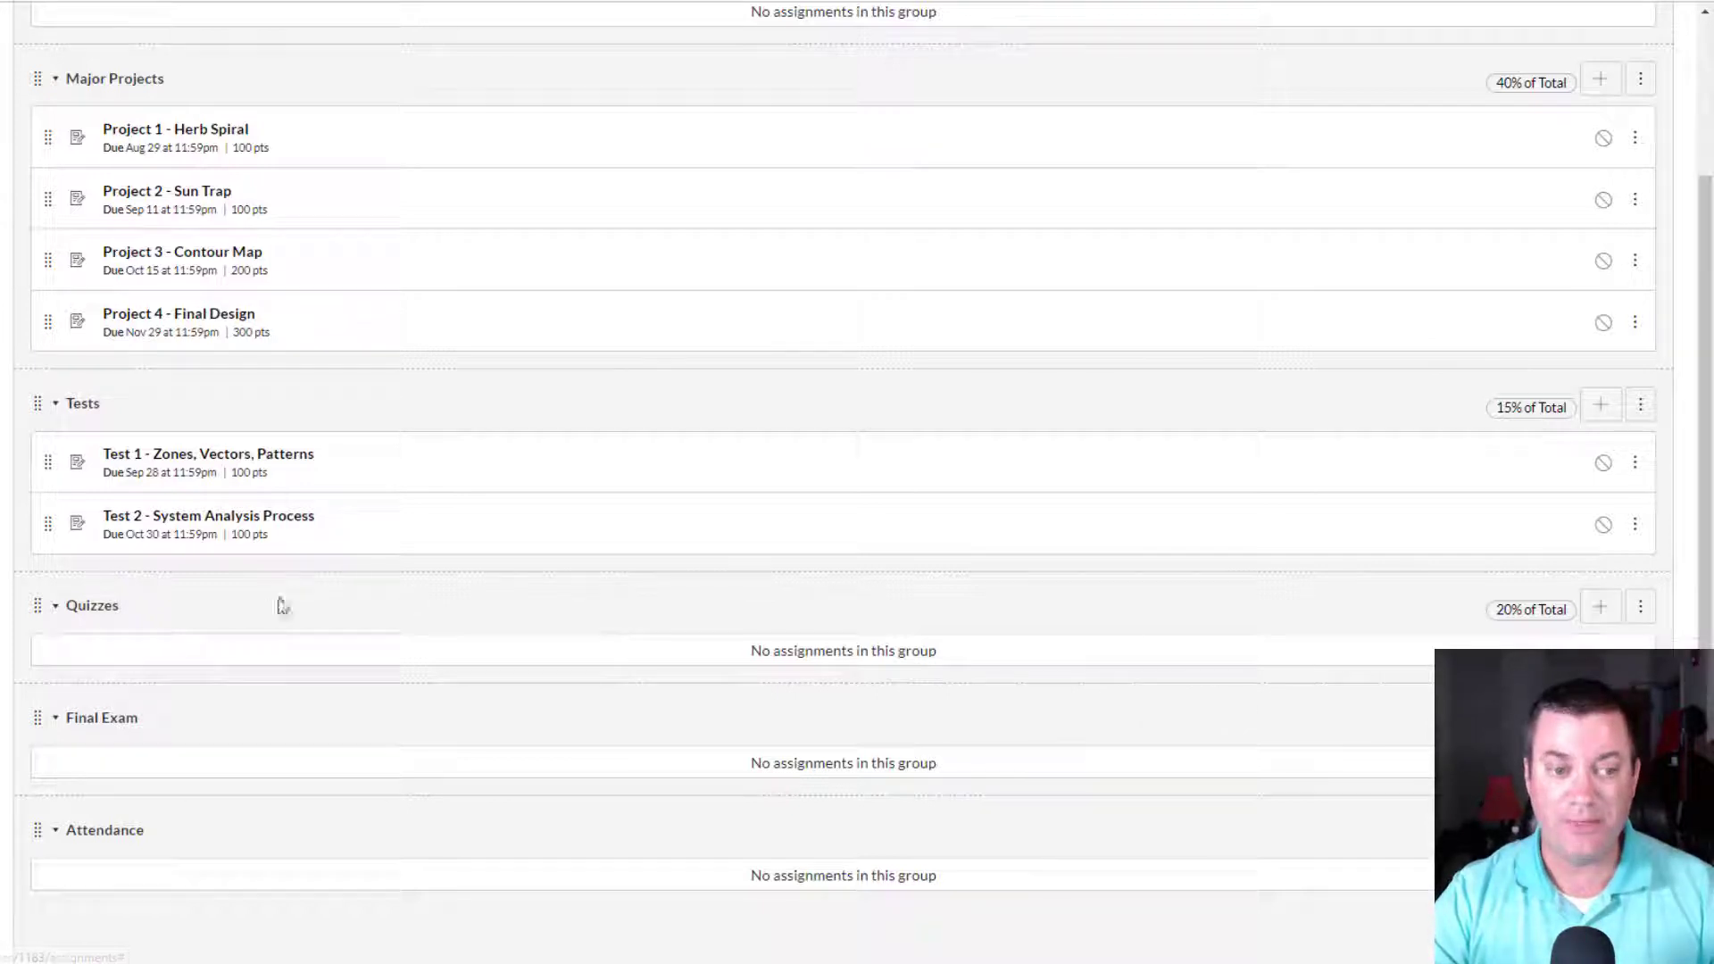
click(1602, 614)
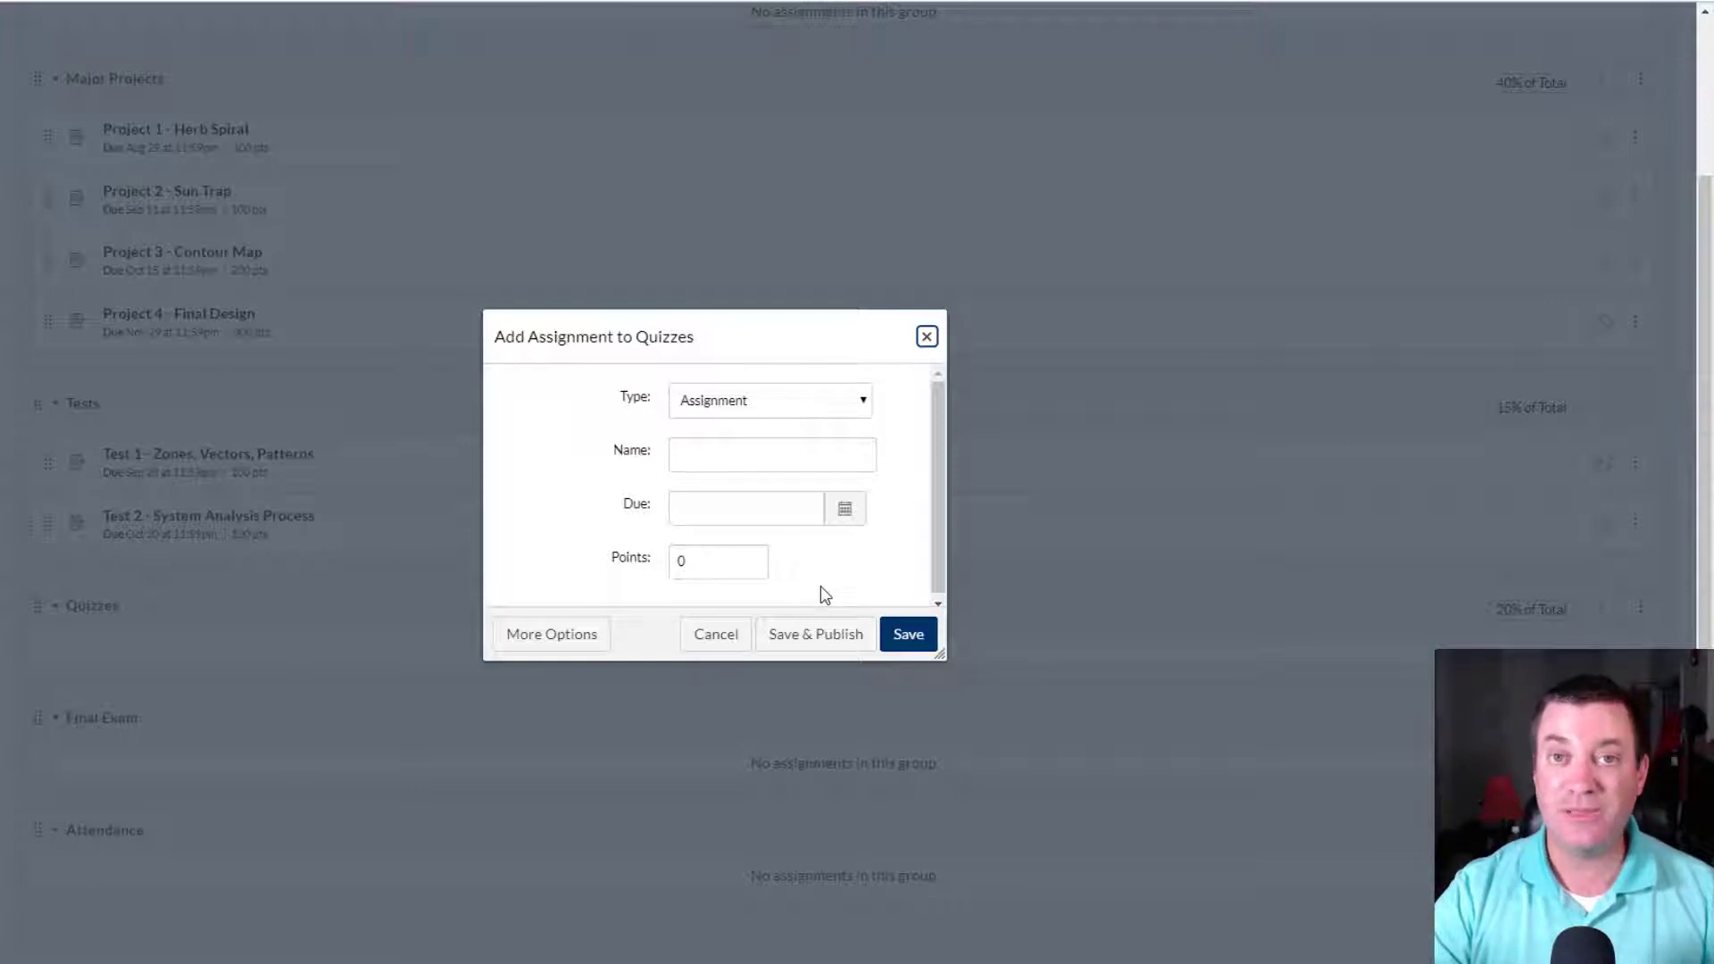
click(720, 454)
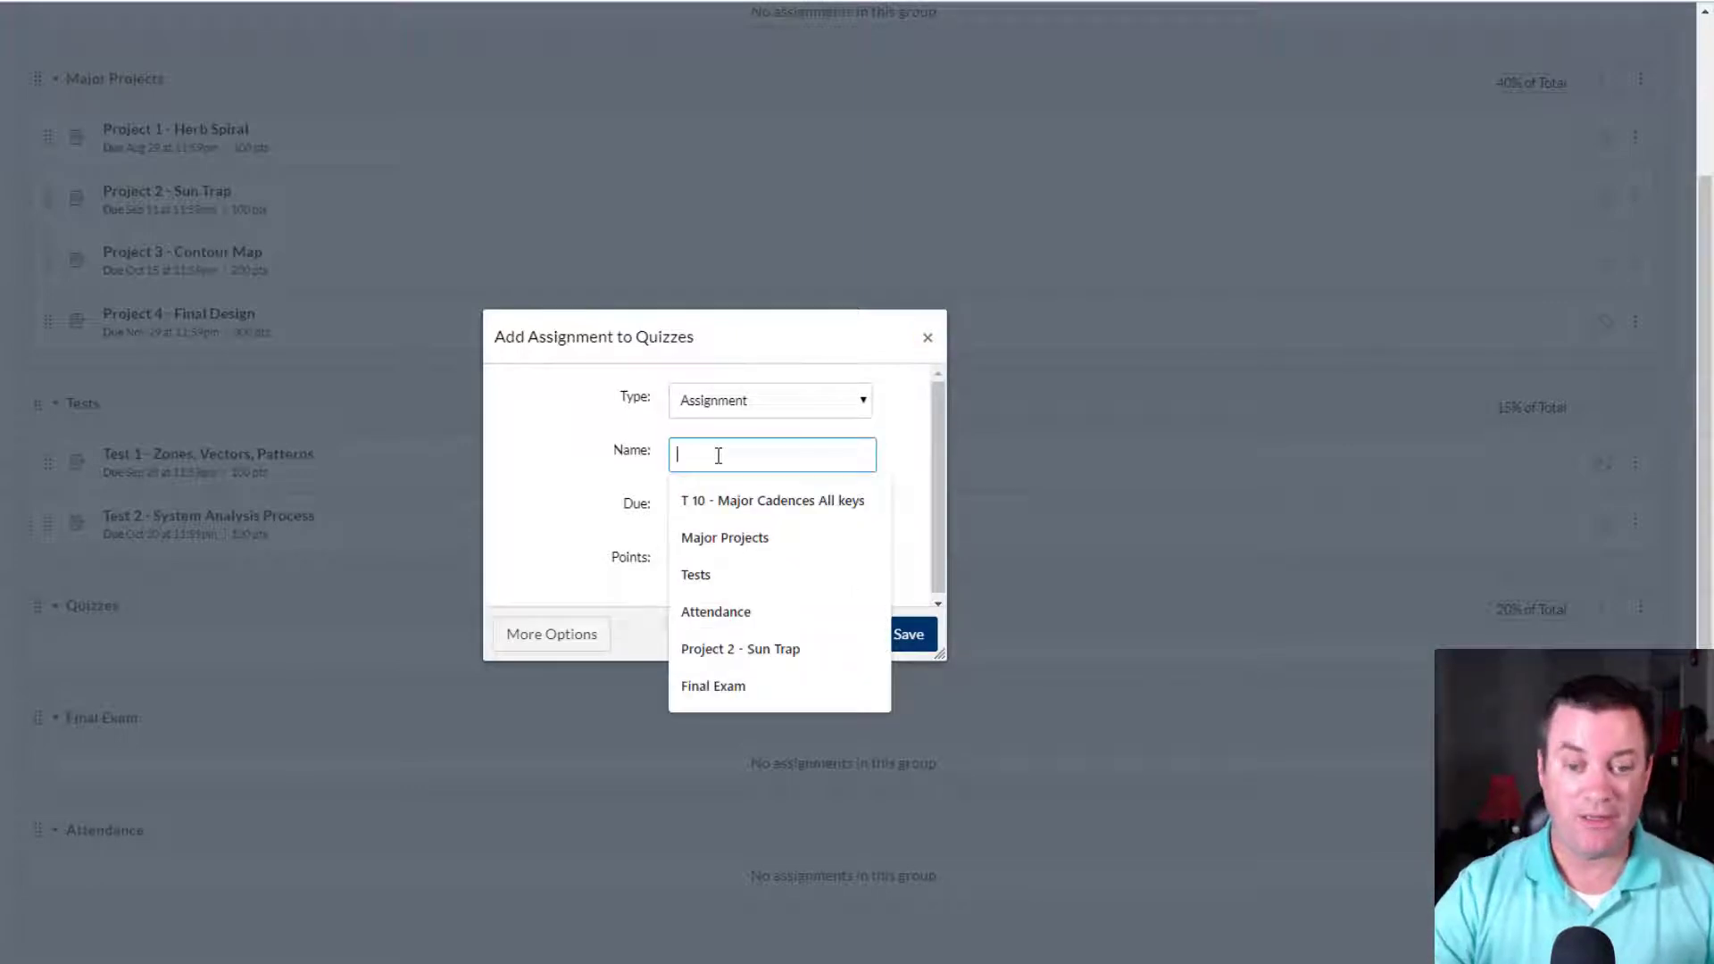
text(Quiz 1)
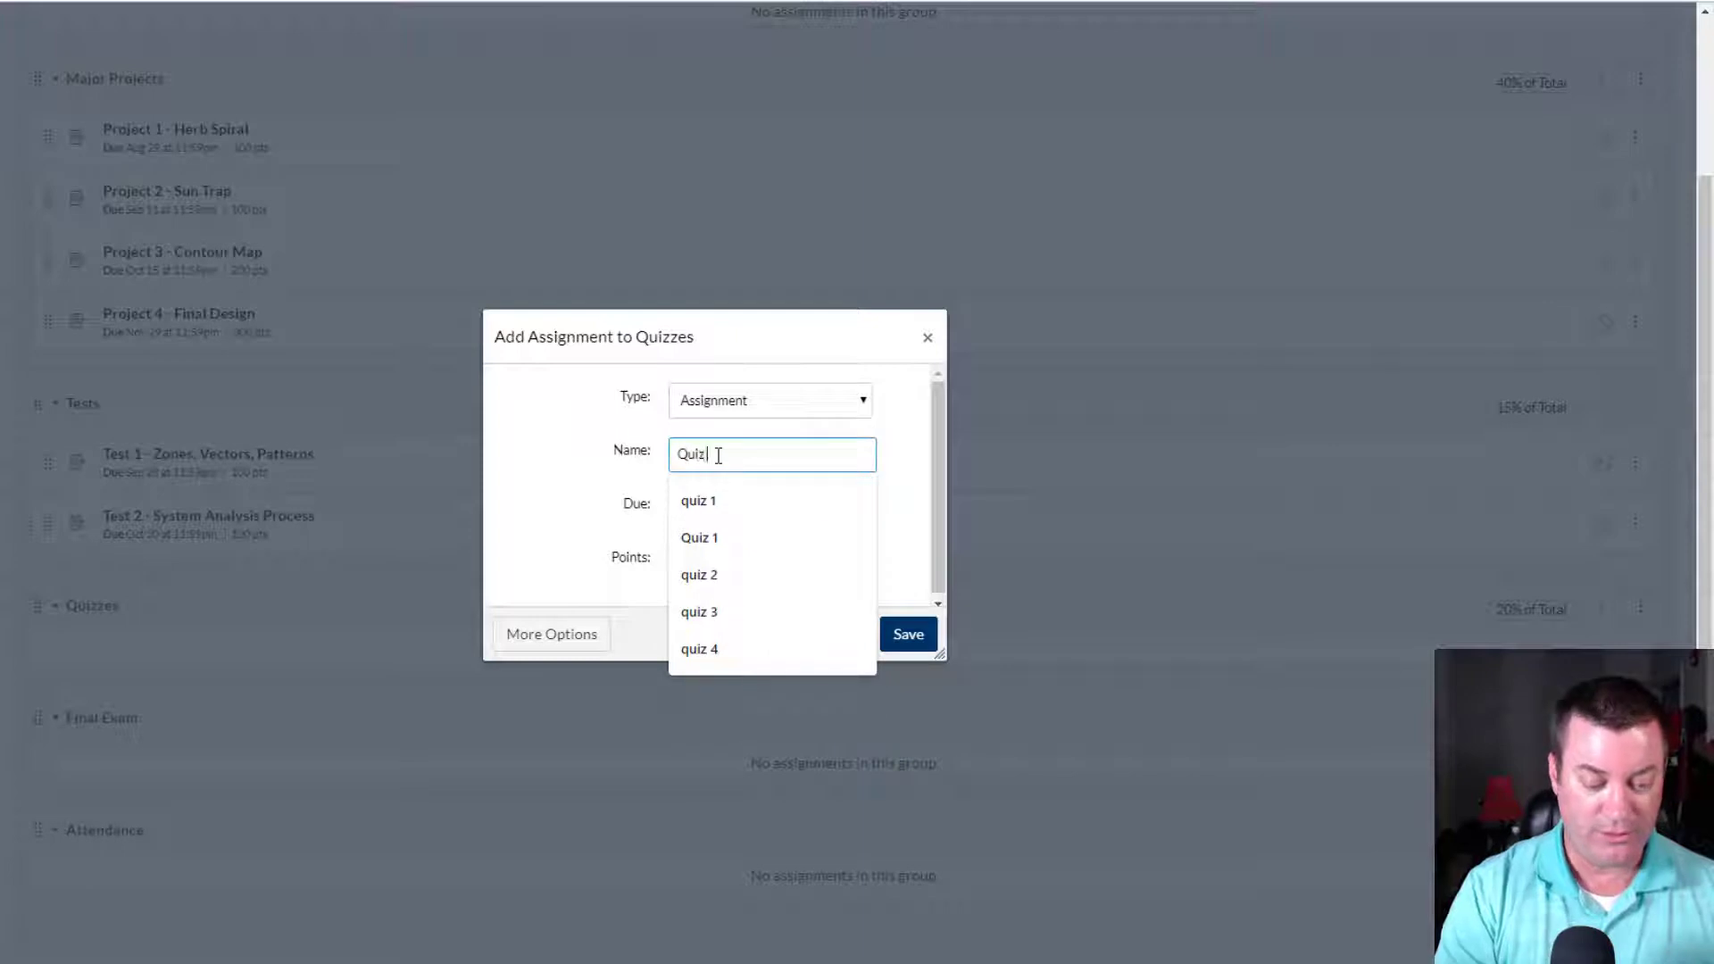
click(695, 501)
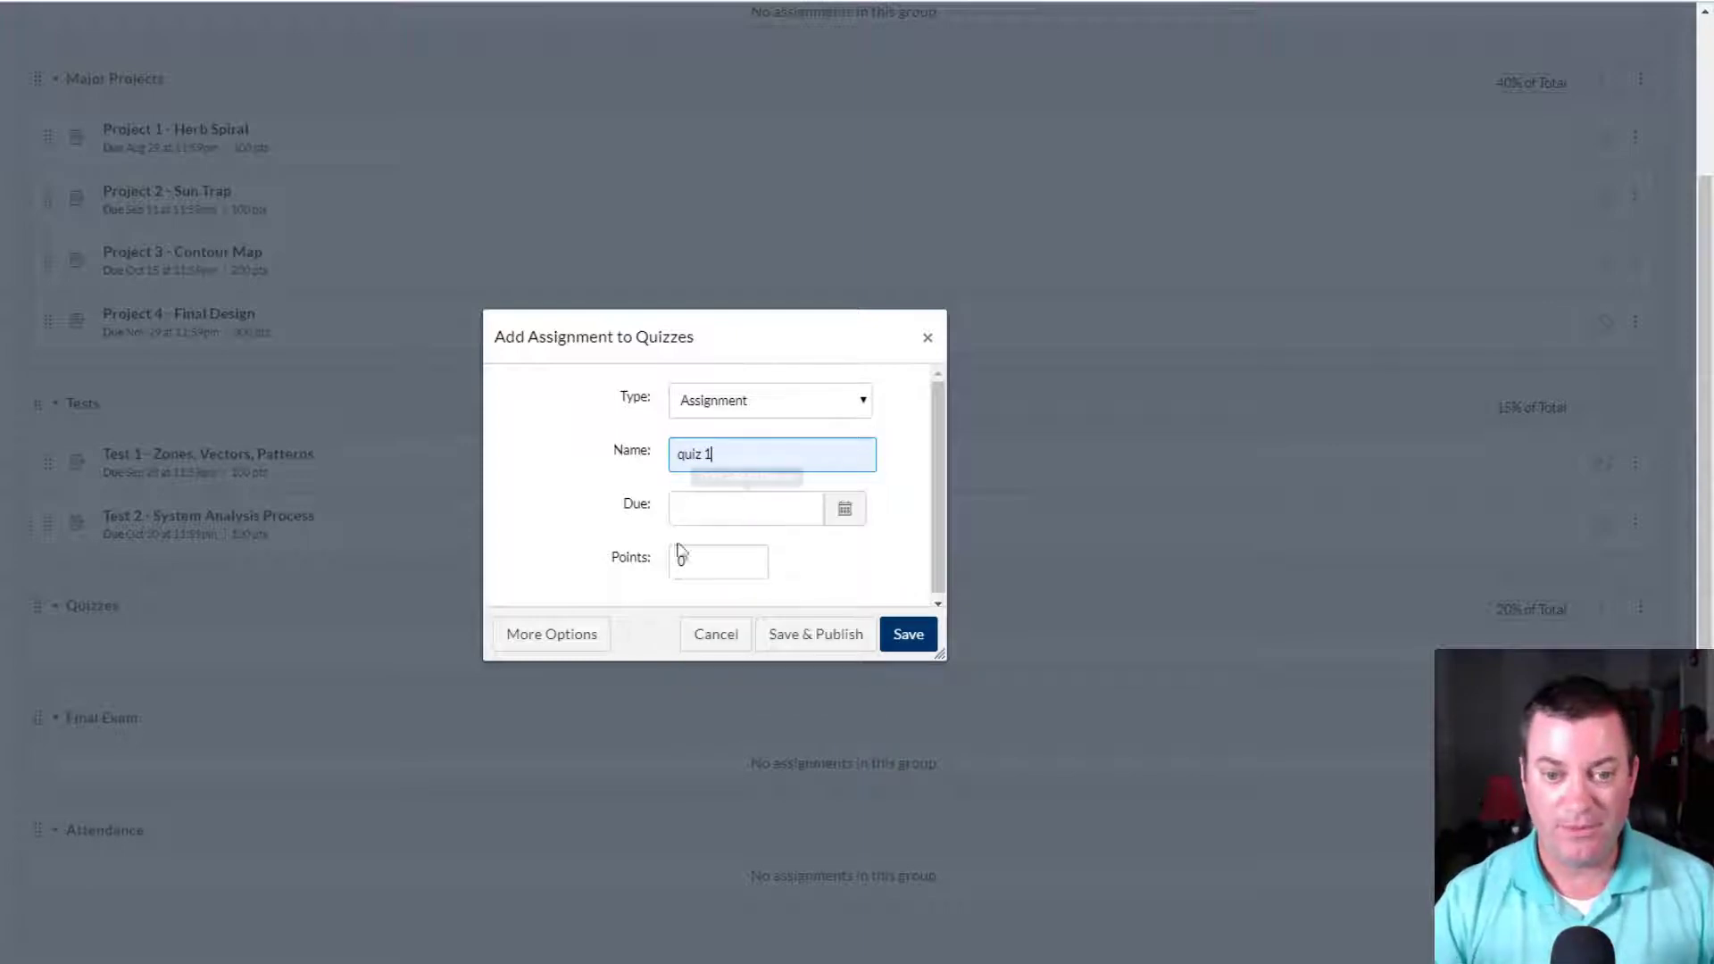
drag(704, 559, 669, 567)
text(100)
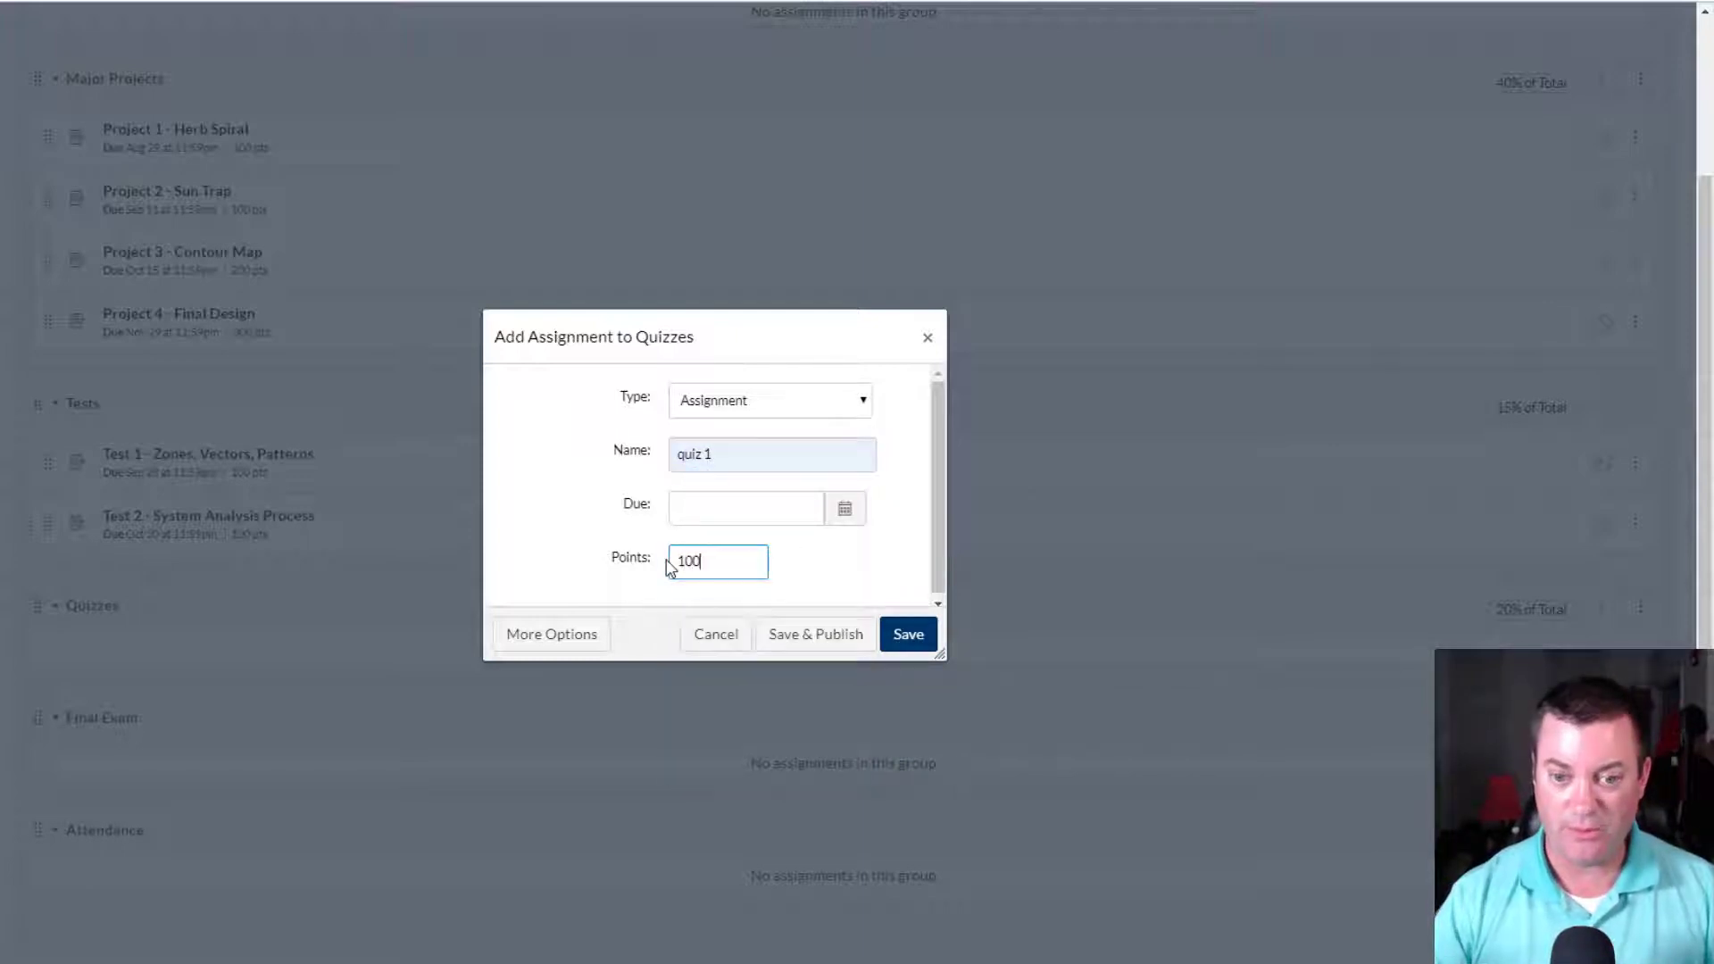
click(903, 638)
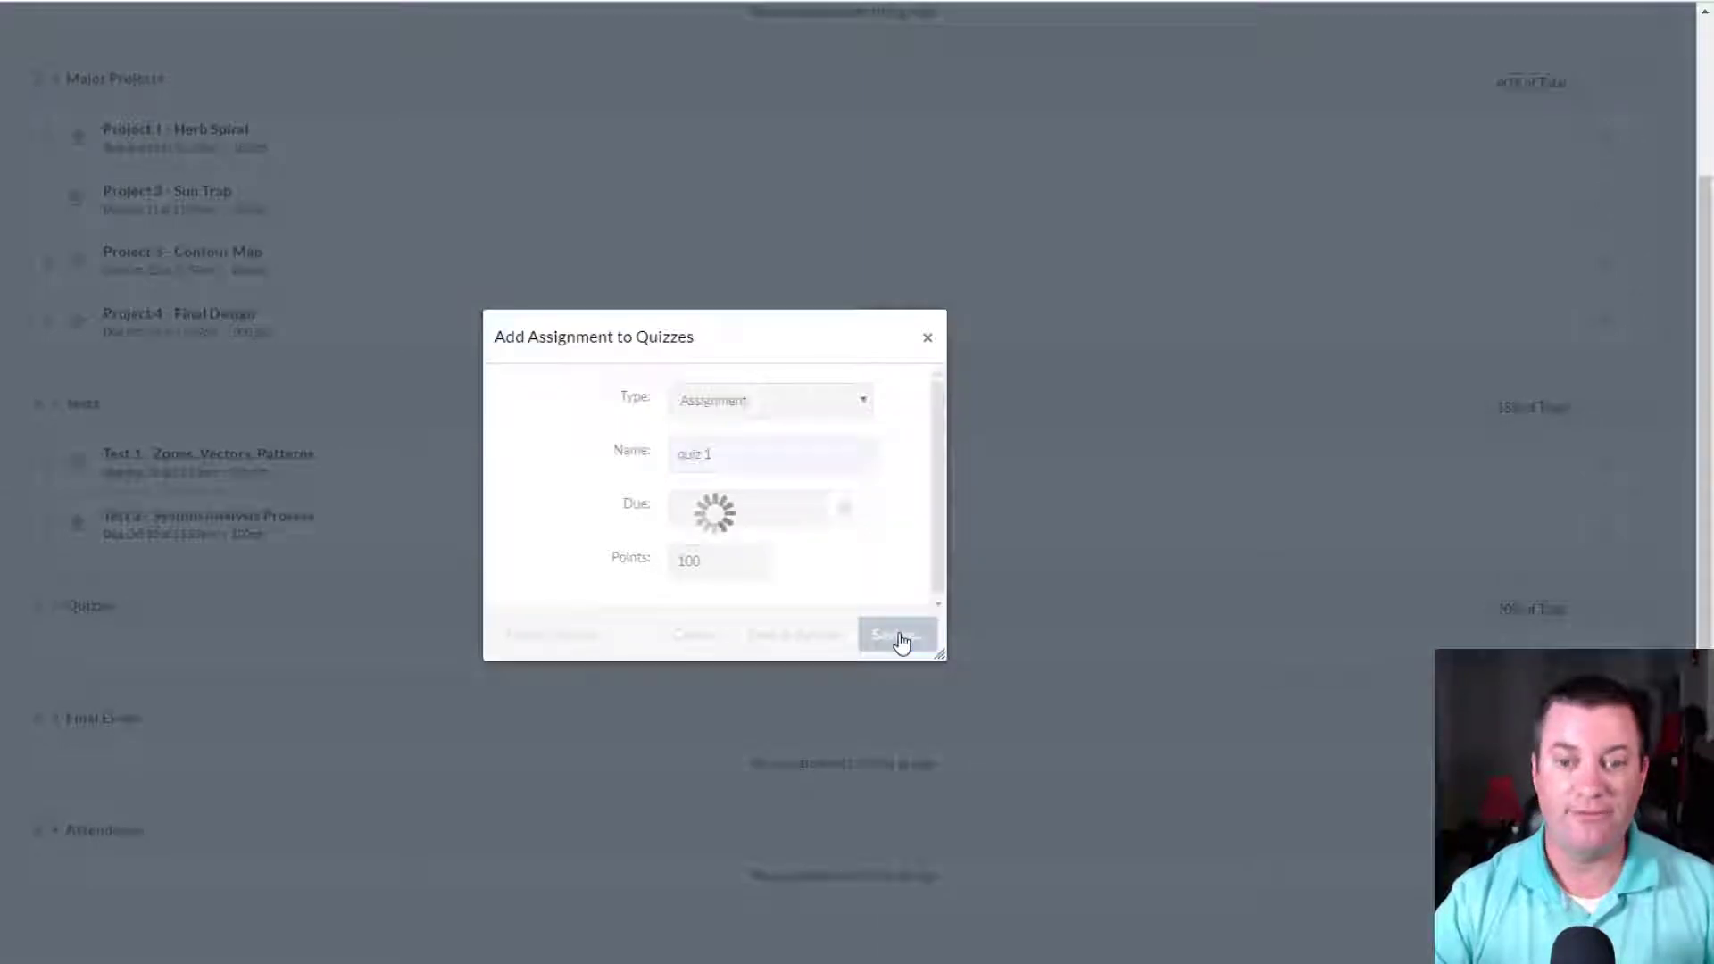
Add an assignment named "quiz 2" worth 100 points to the Quizzes group and save it.
scroll(953, 673, down, 2)
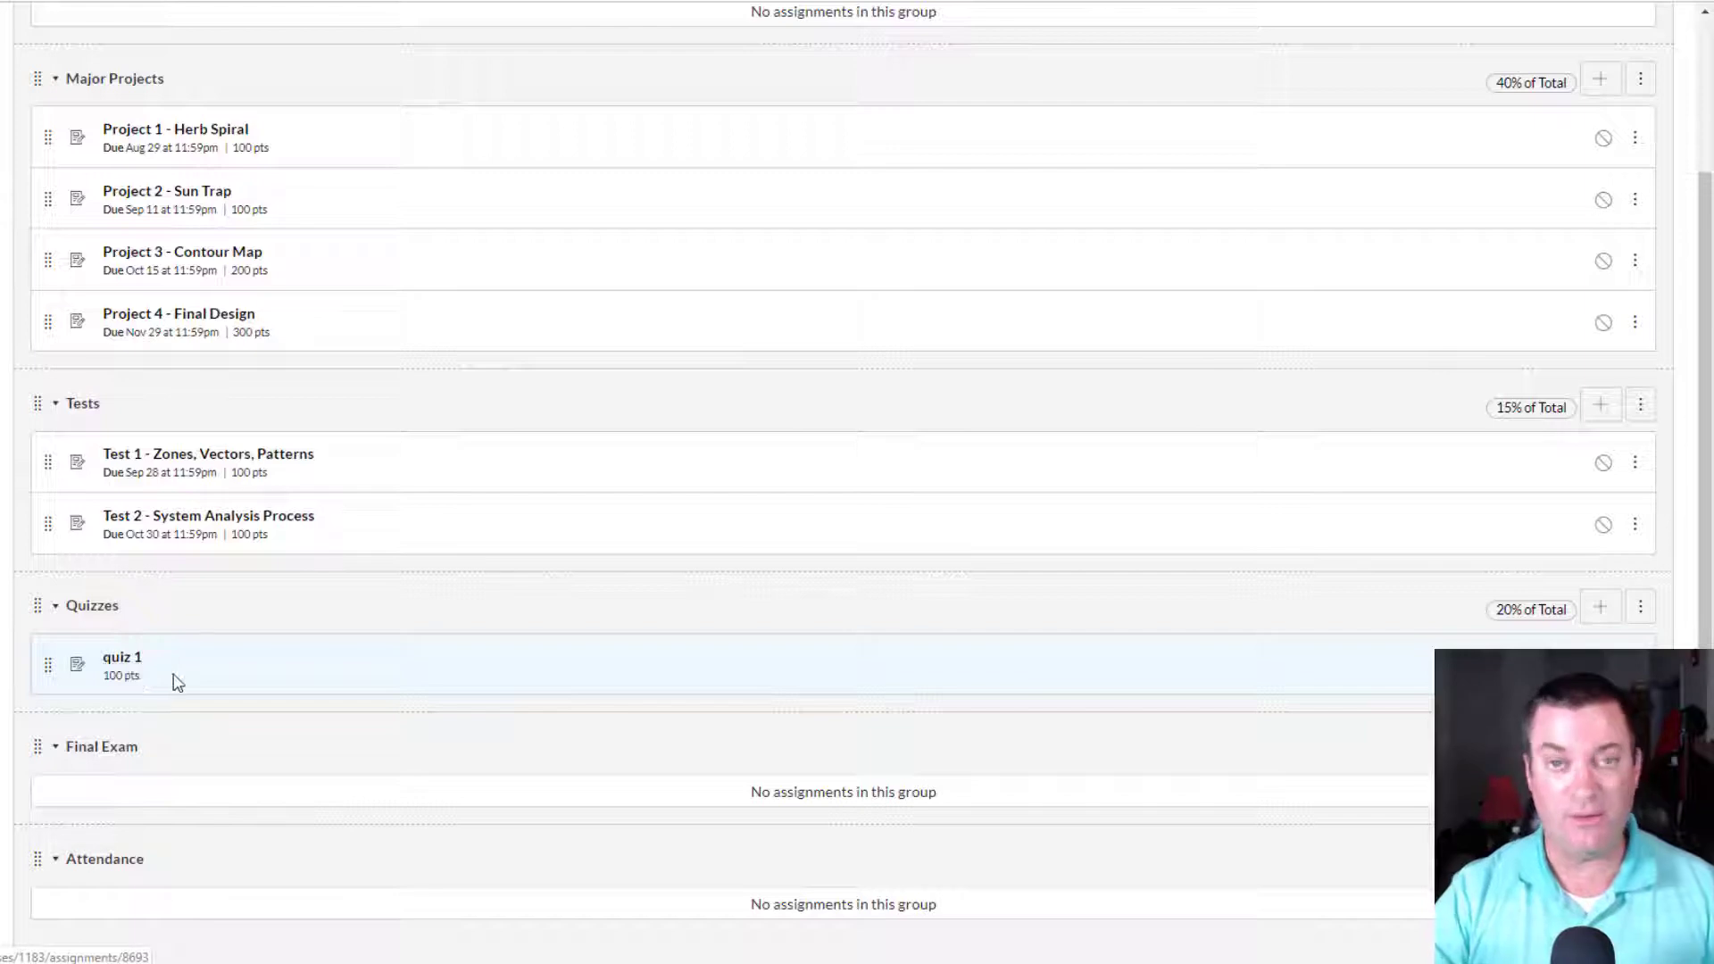
click(1599, 610)
click(750, 461)
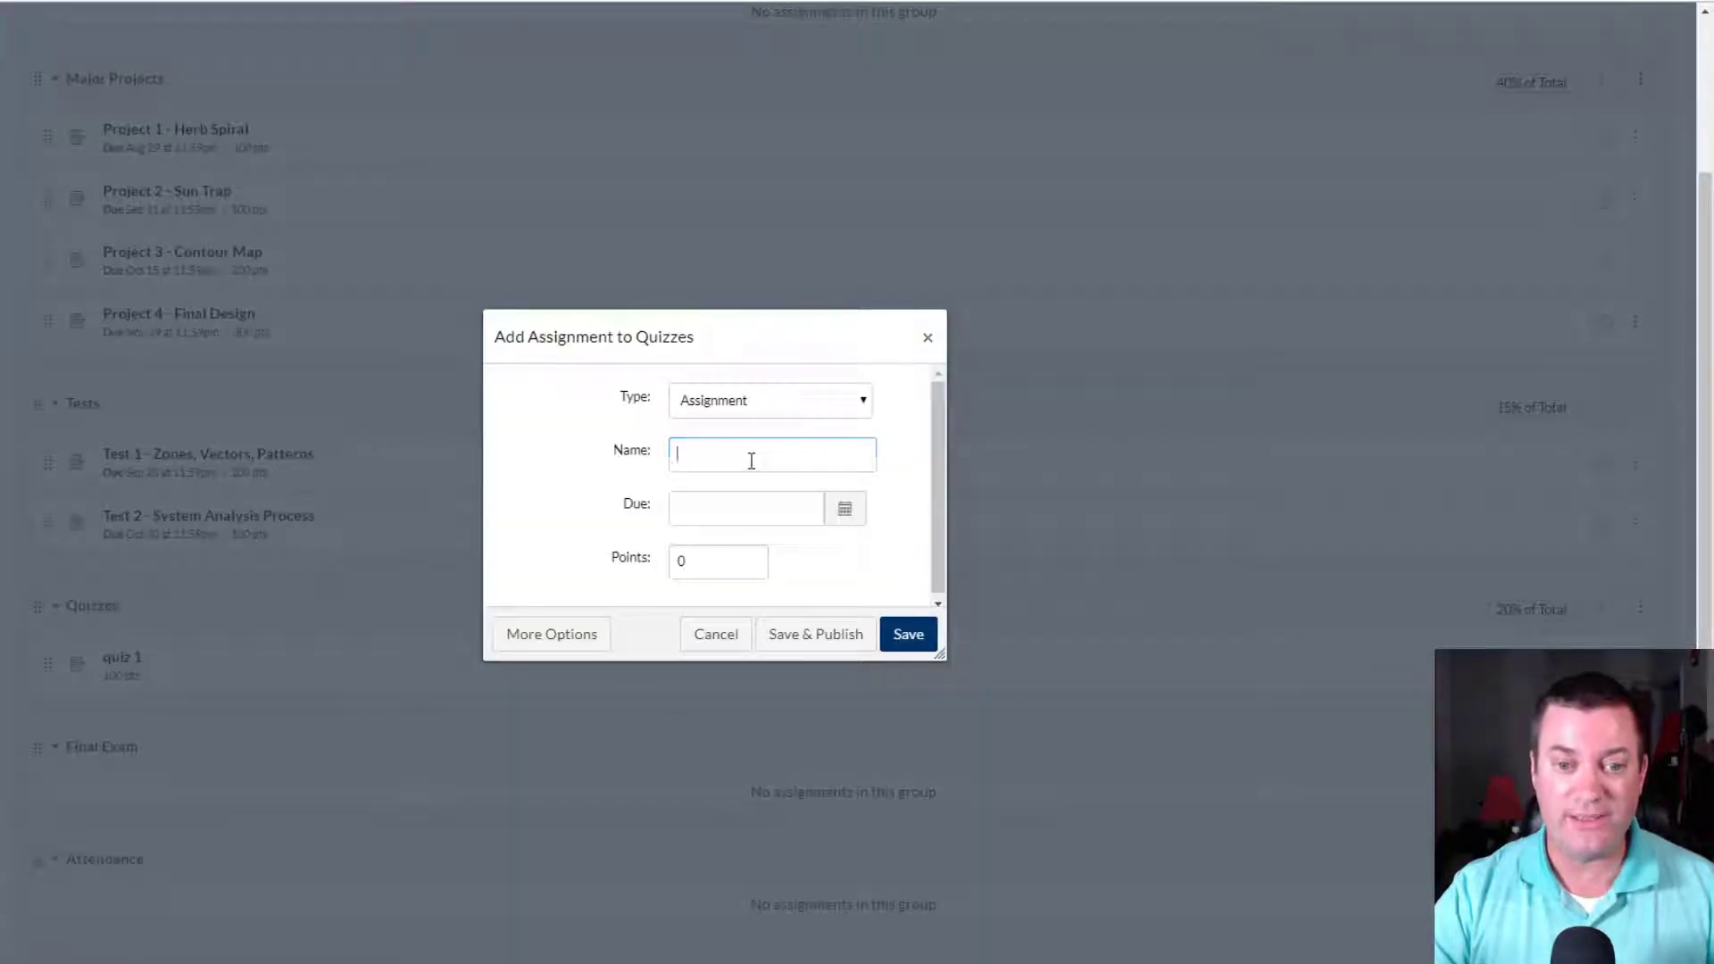
text(quiz 2)
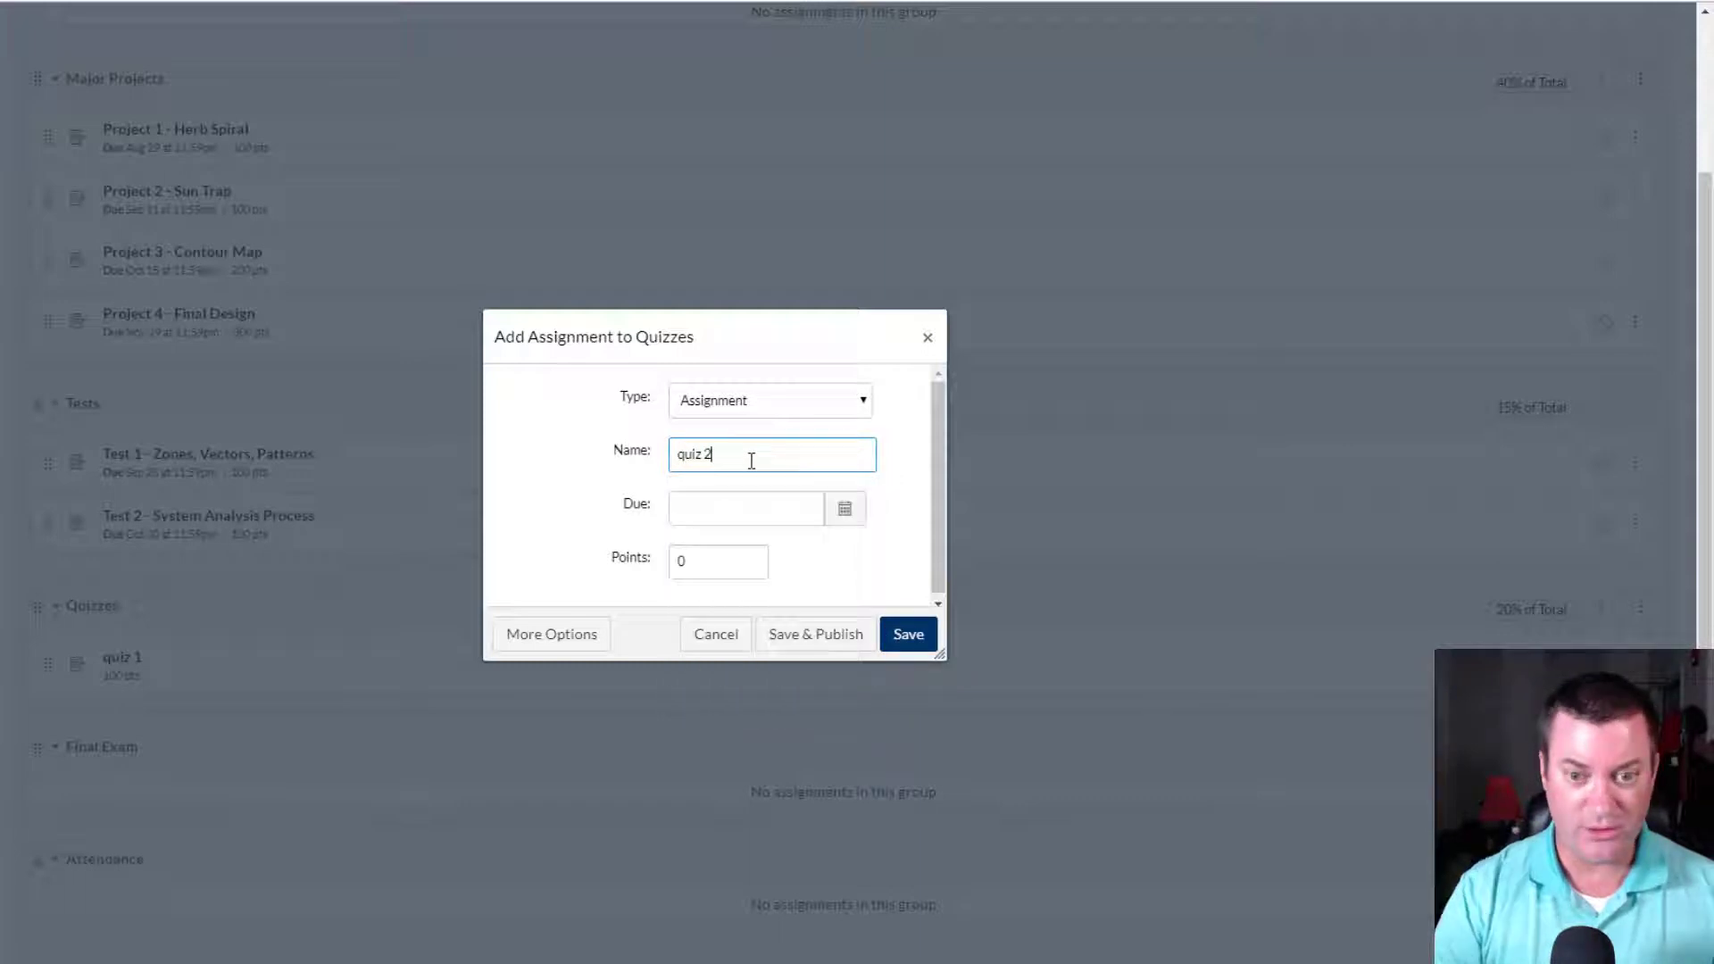
click(680, 572)
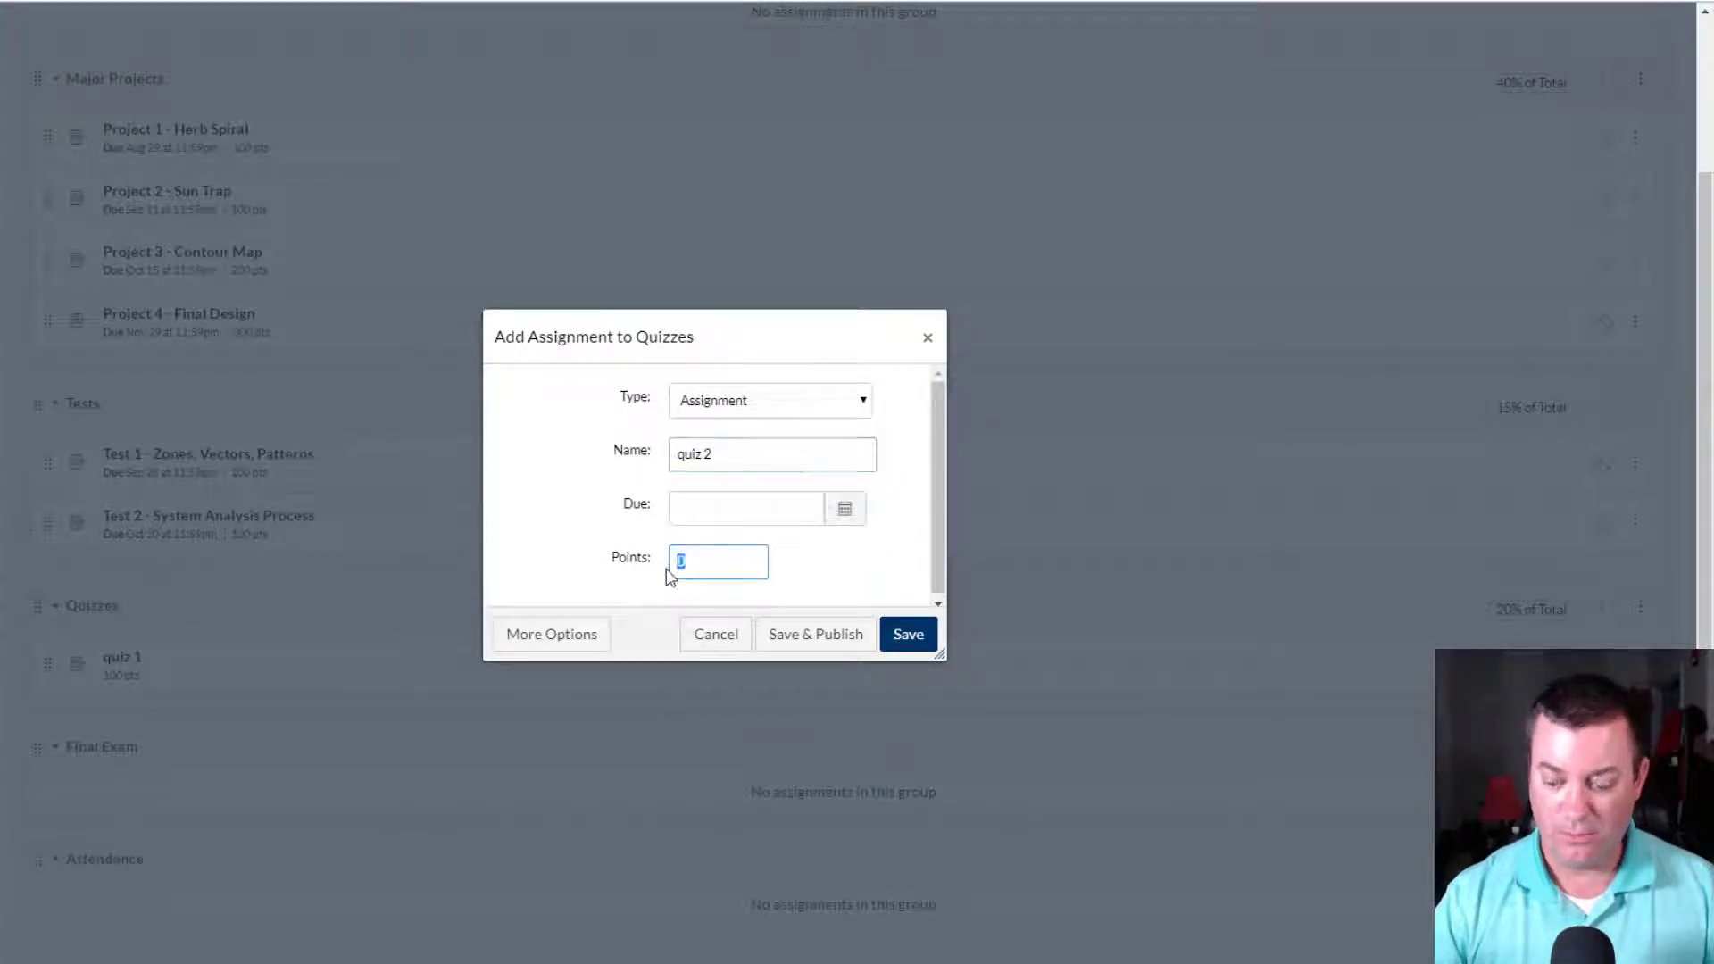
text(100)
click(905, 630)
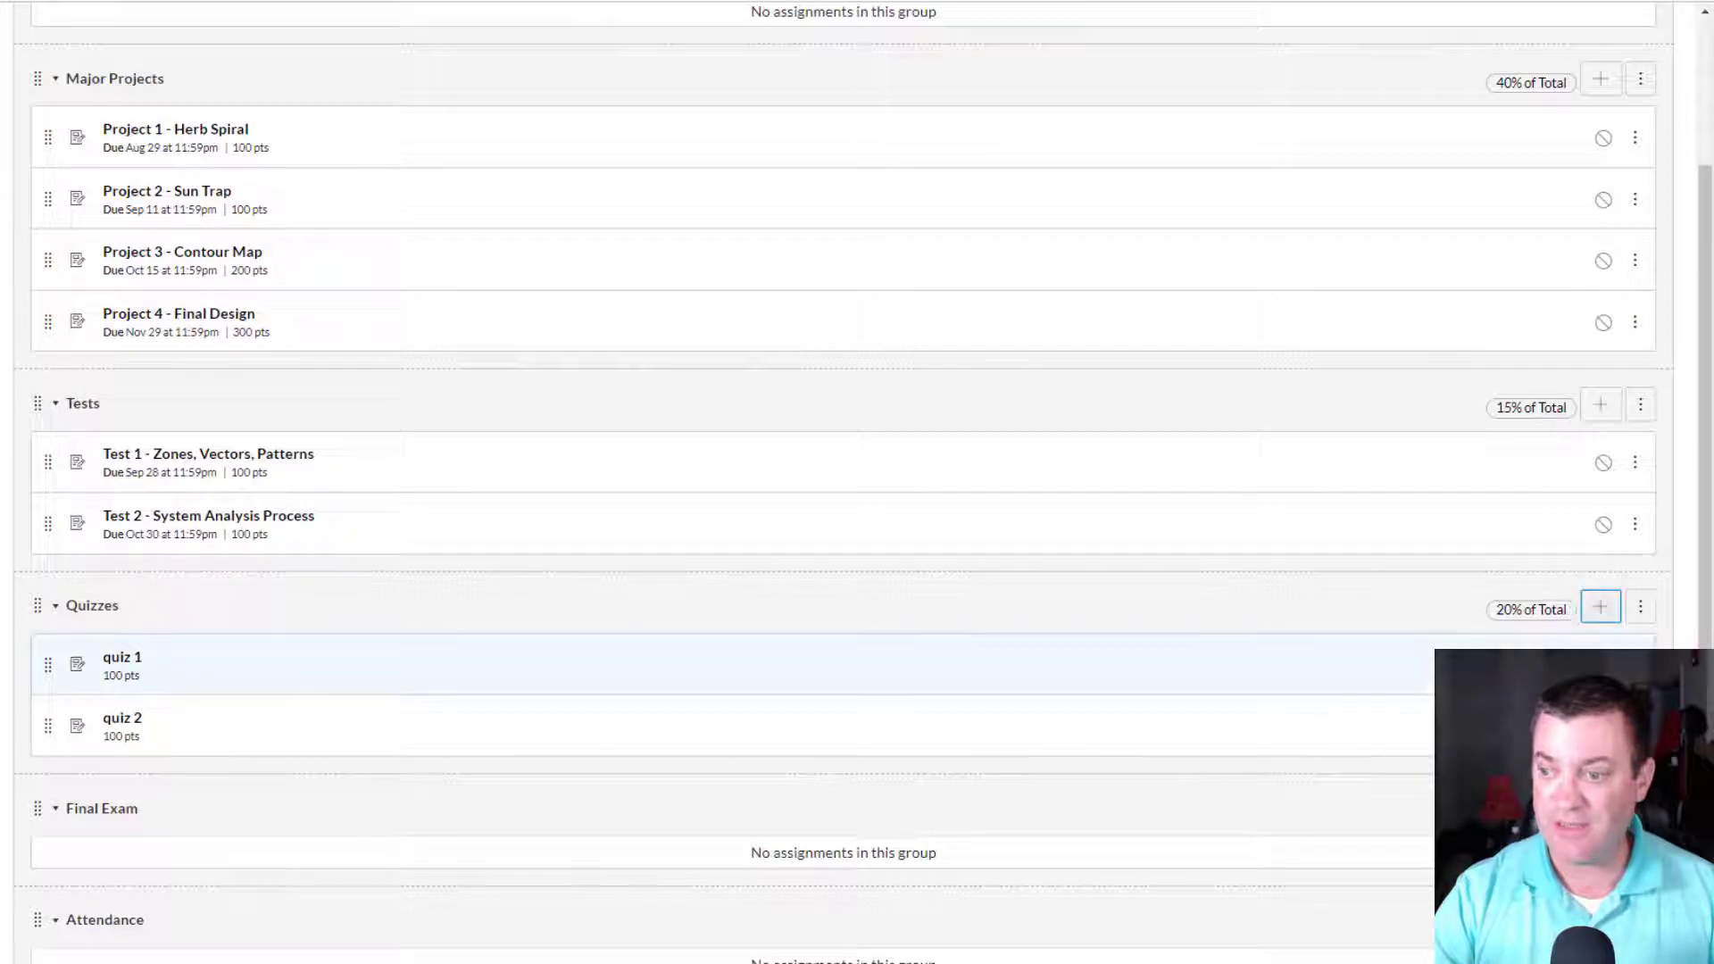
Add an assignment named "Quiz 3" worth 100 points to the Quizzes group and save it.
click(1599, 608)
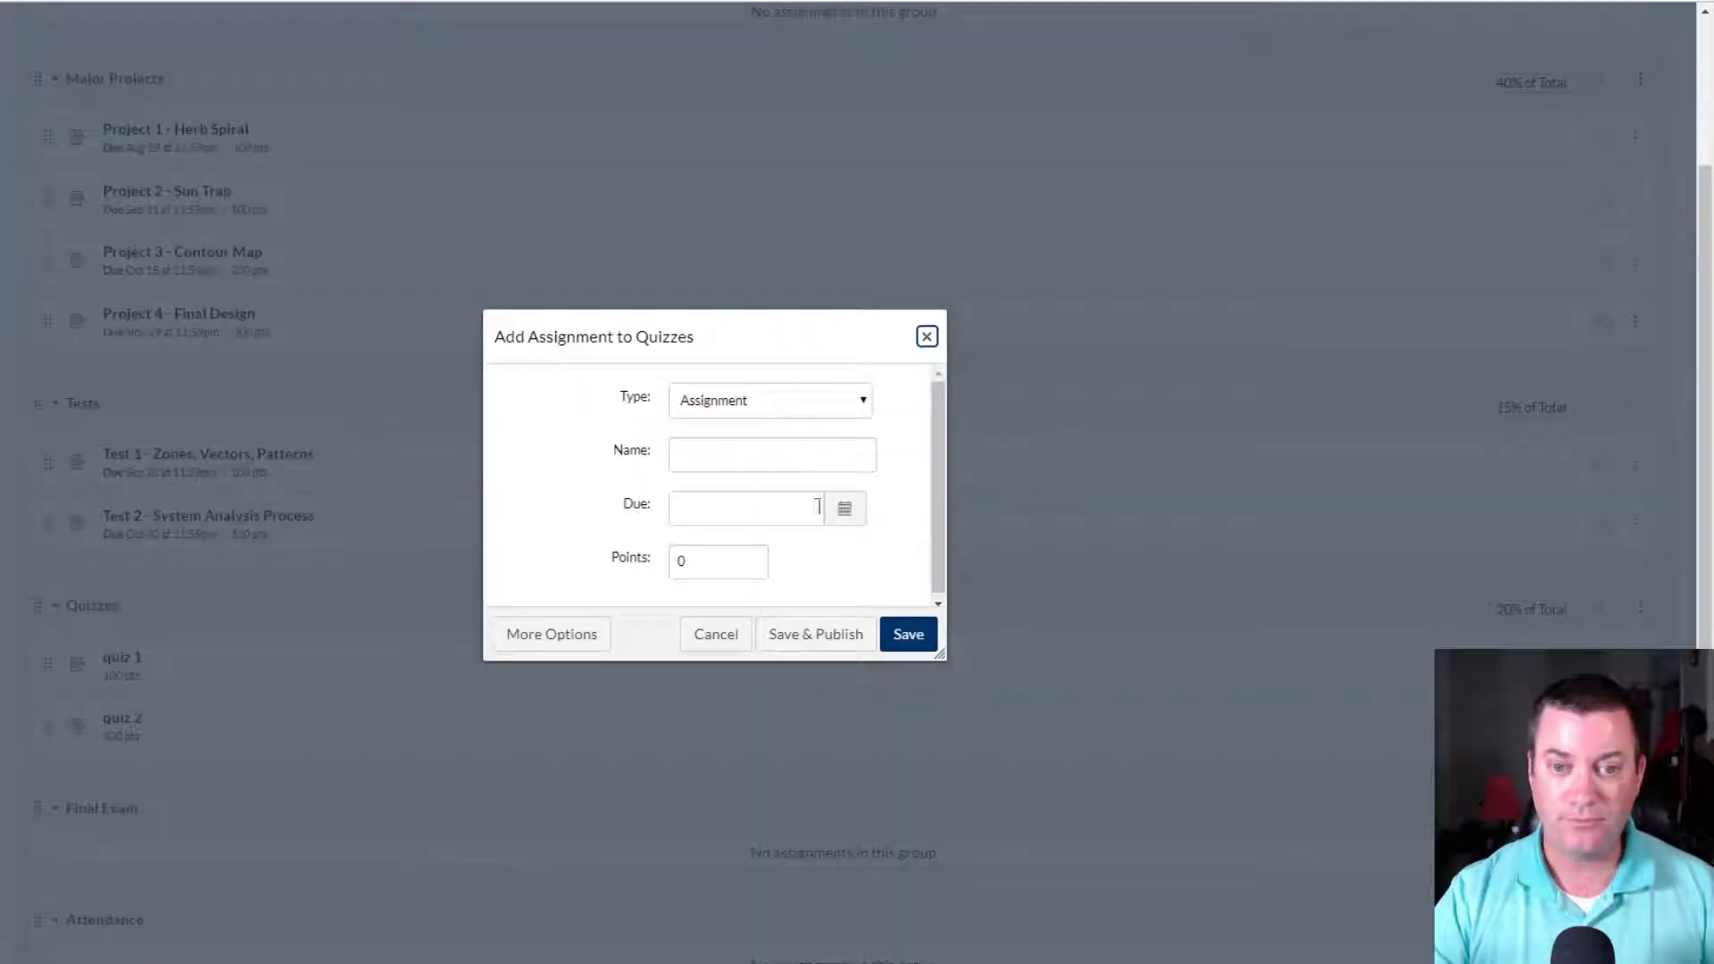
click(753, 454)
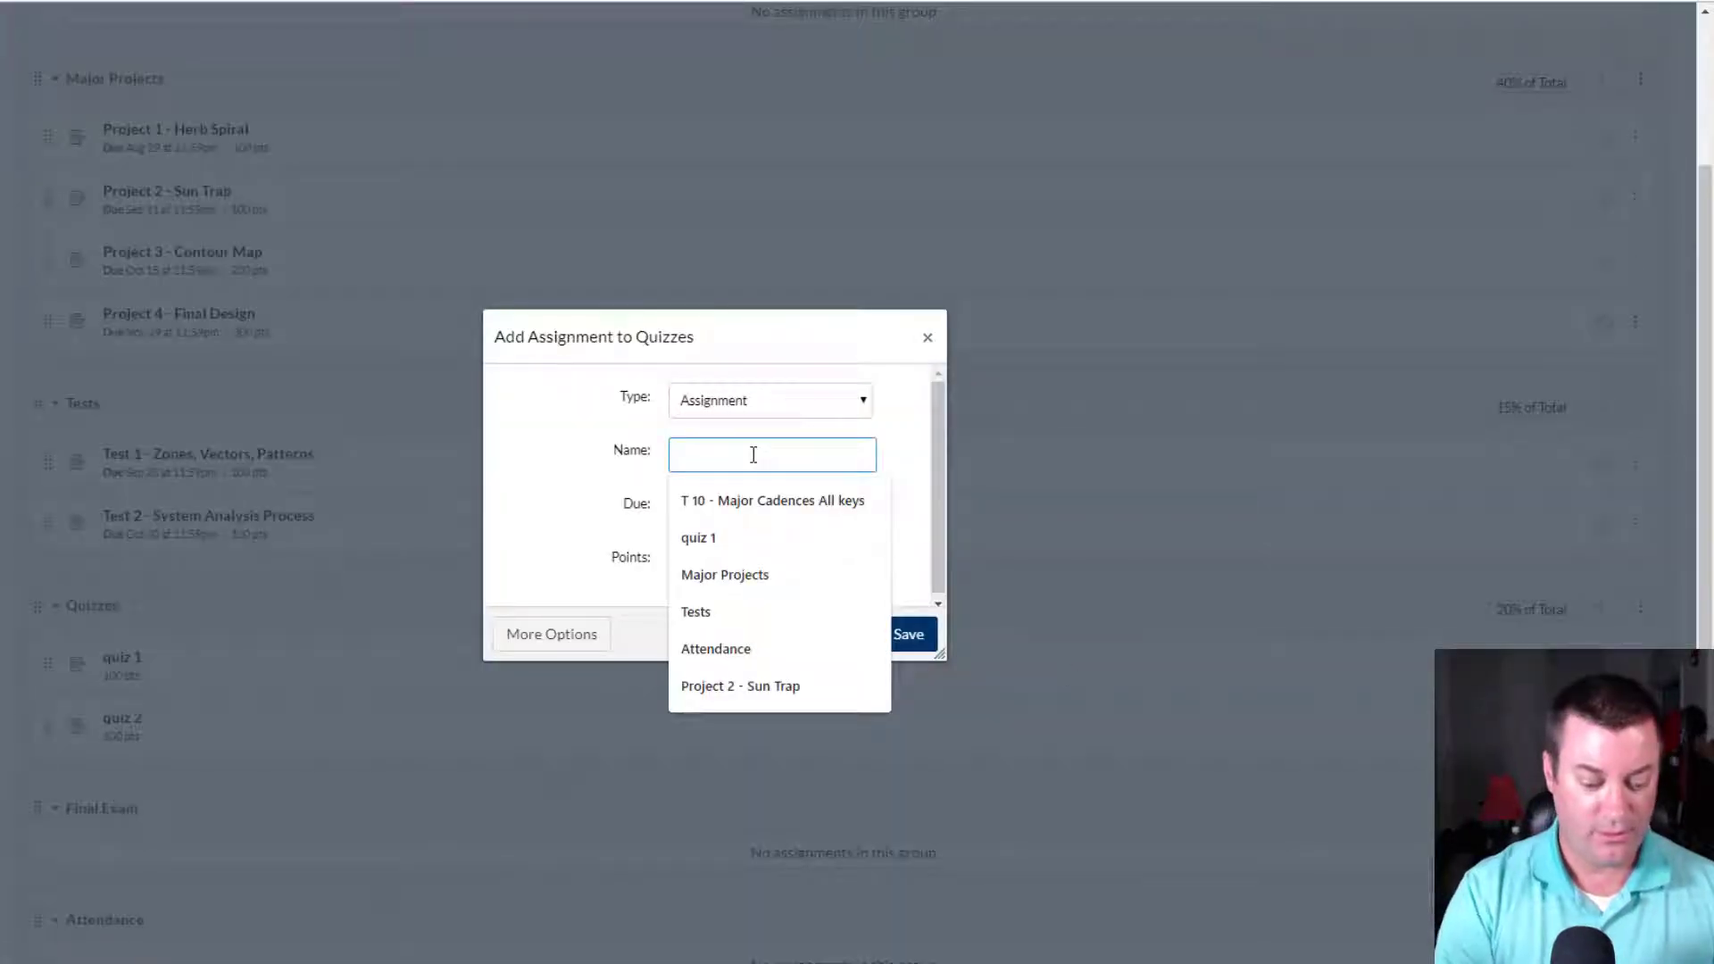
text(Quiz 3)
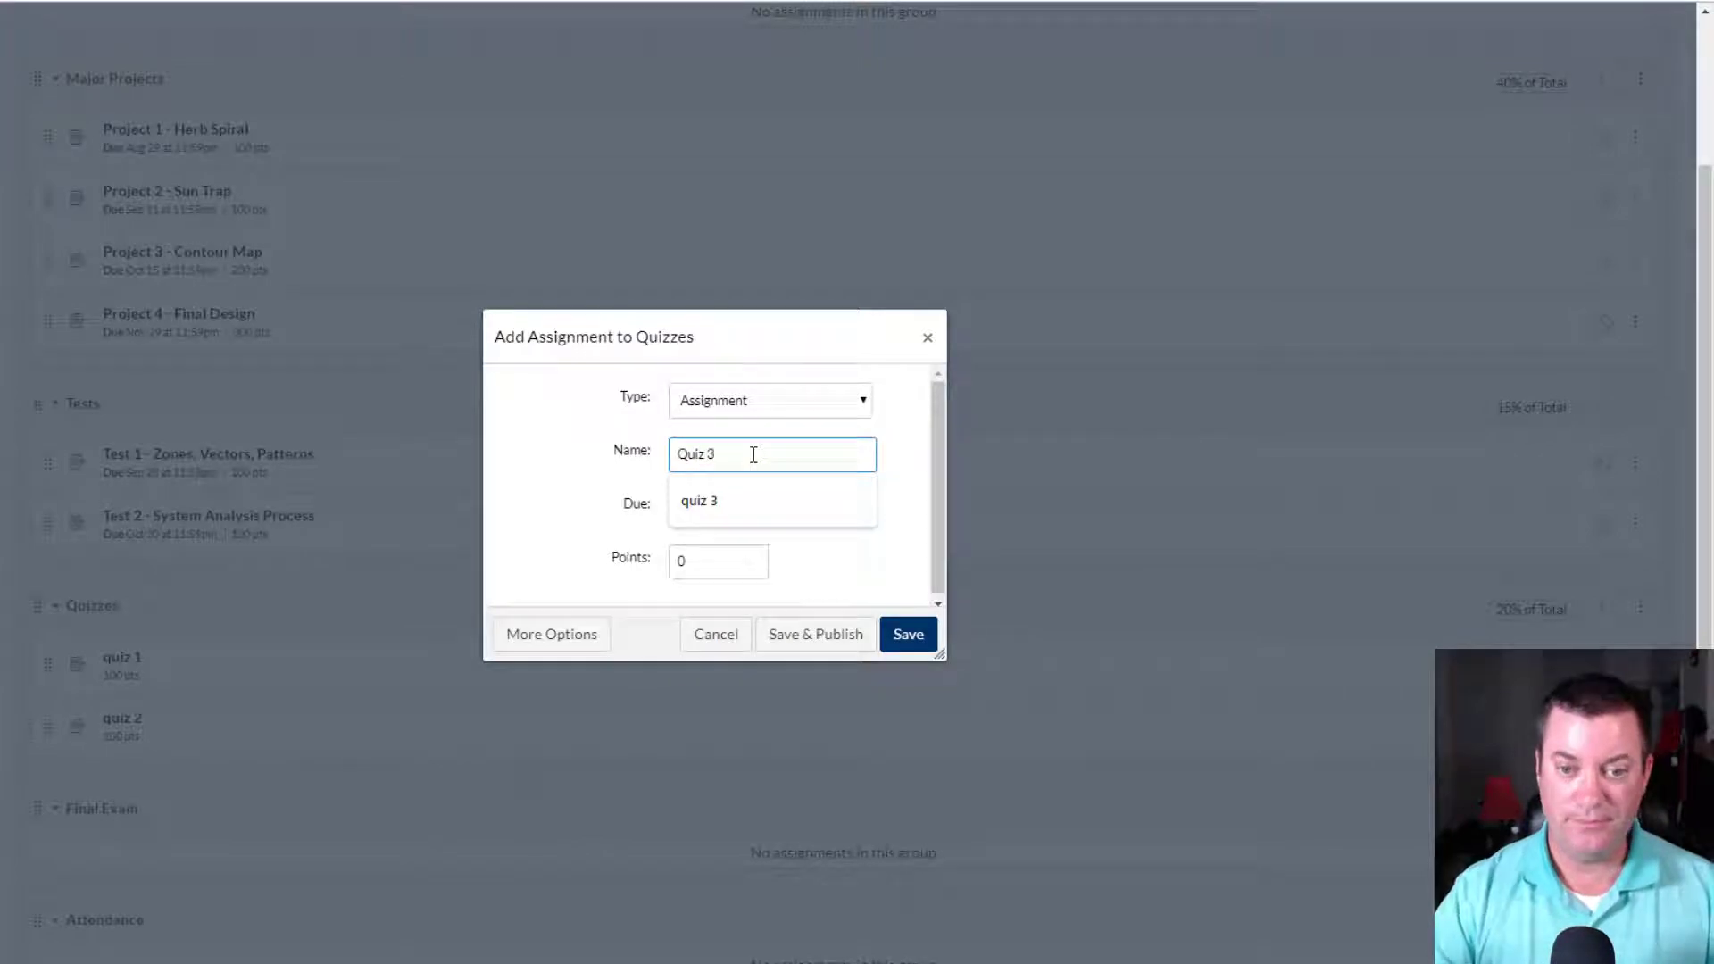
drag(688, 563, 661, 570)
text(100)
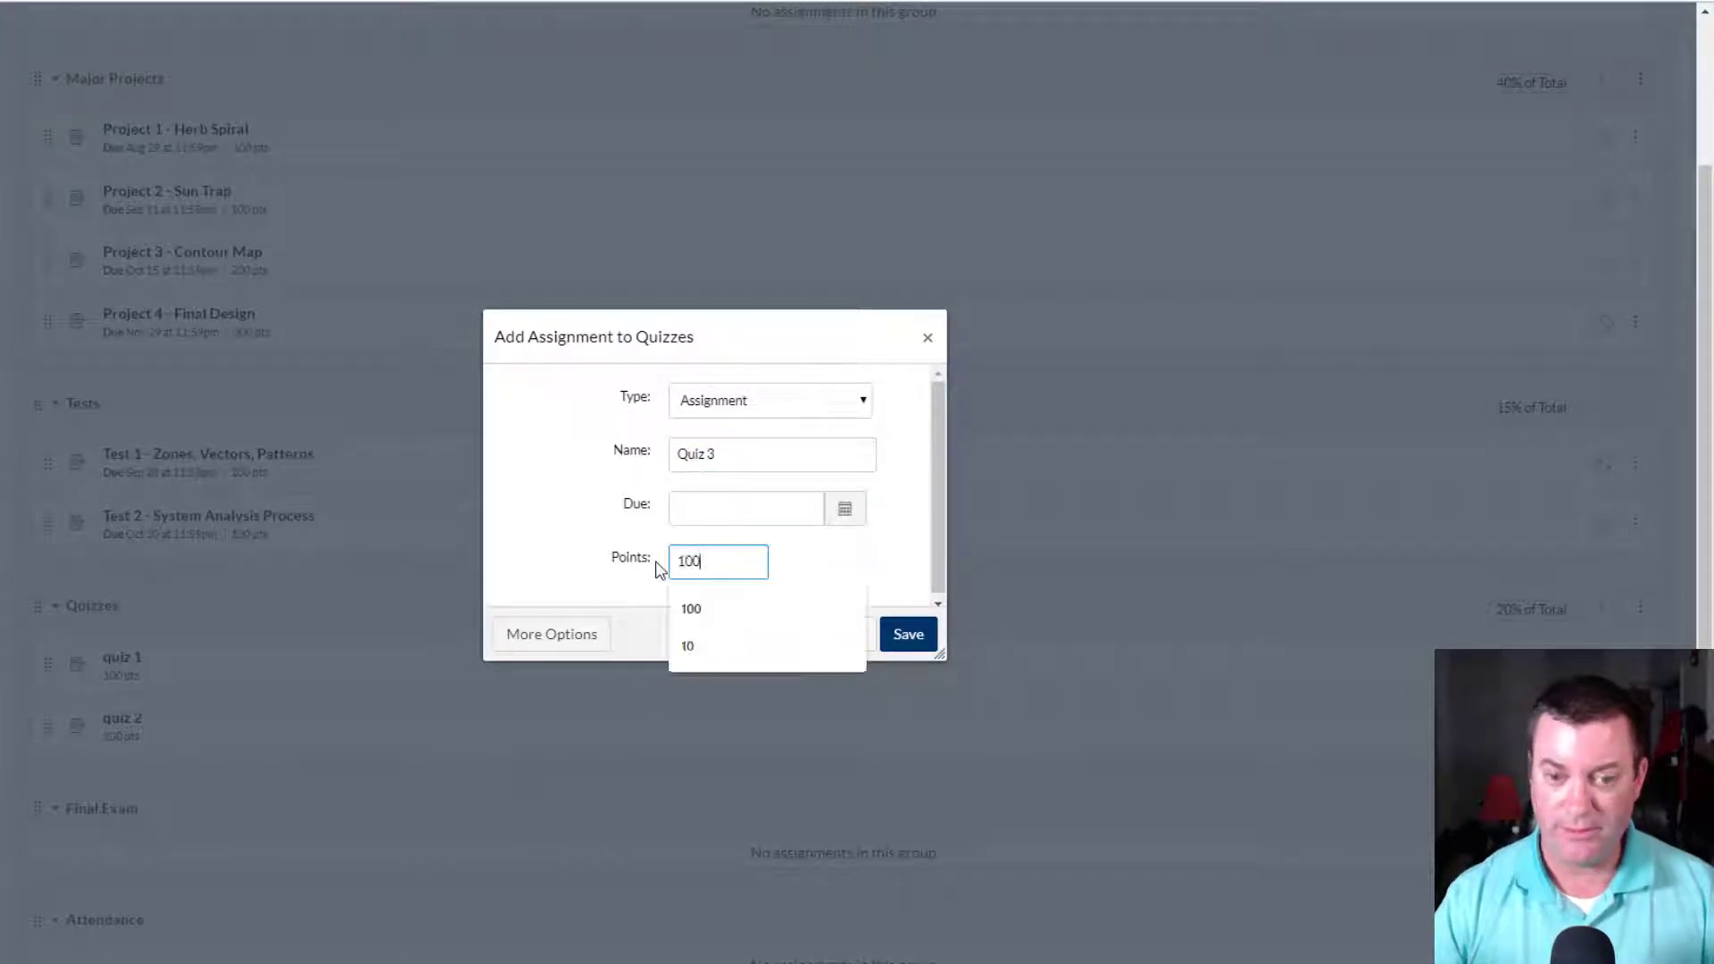
click(907, 633)
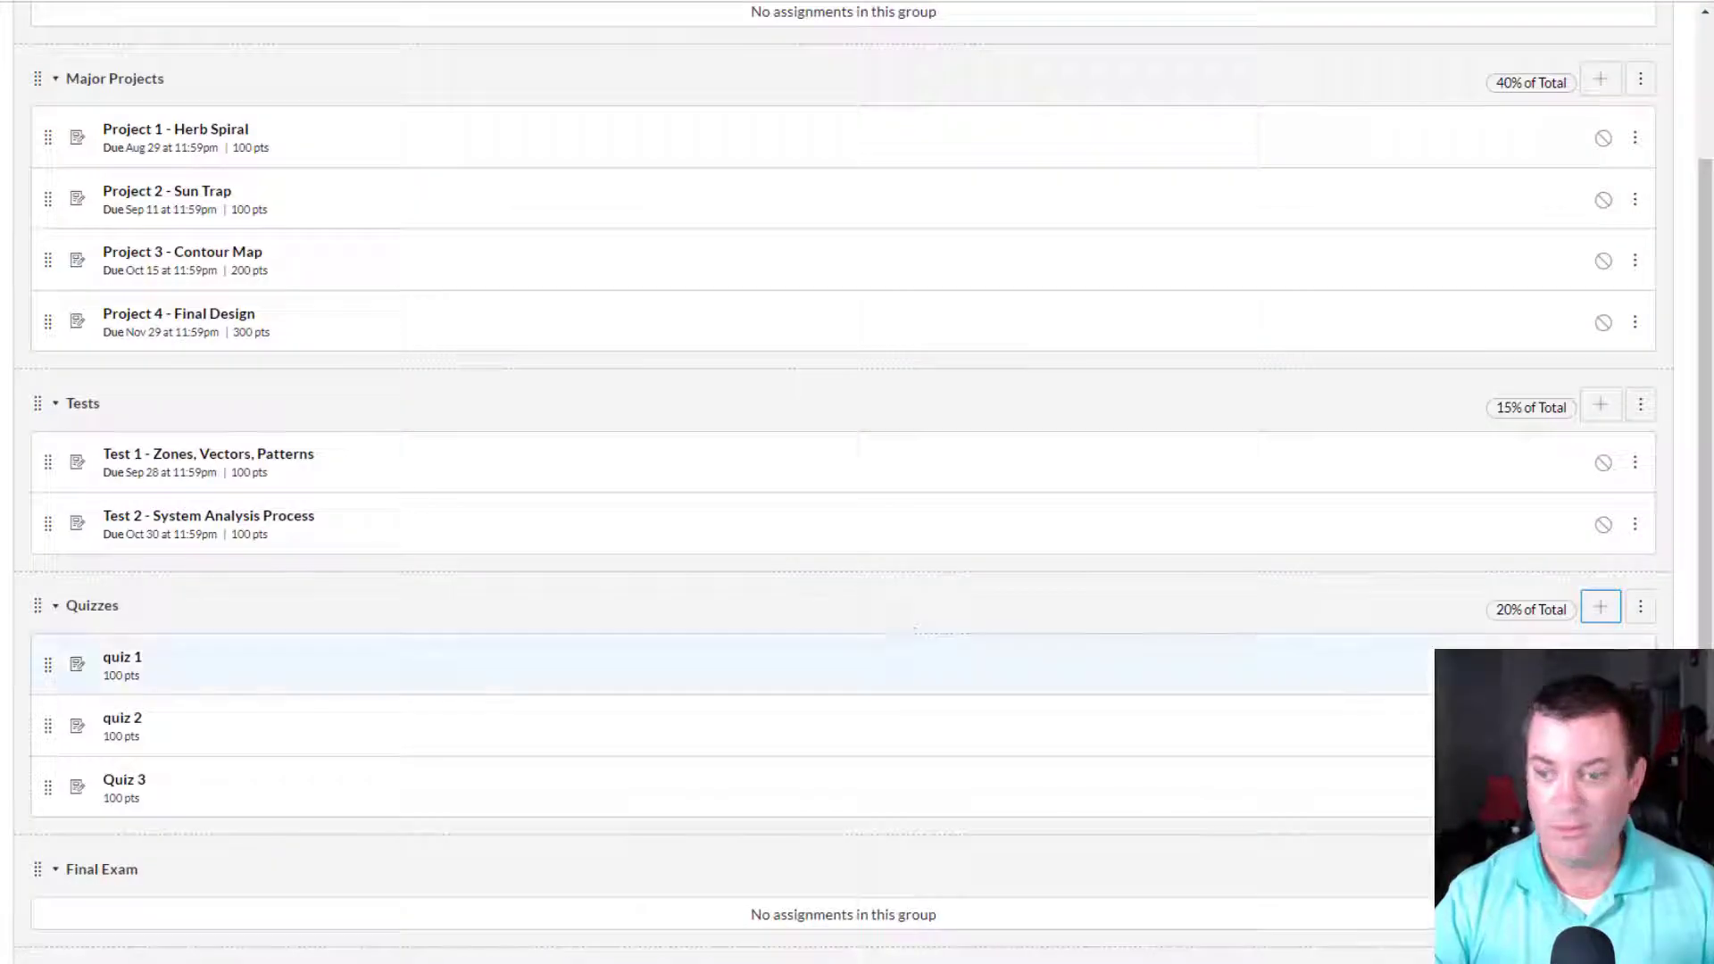
Add an assignment named "Quiz 4" worth 100 points to the Quizzes group and save it.
click(1602, 610)
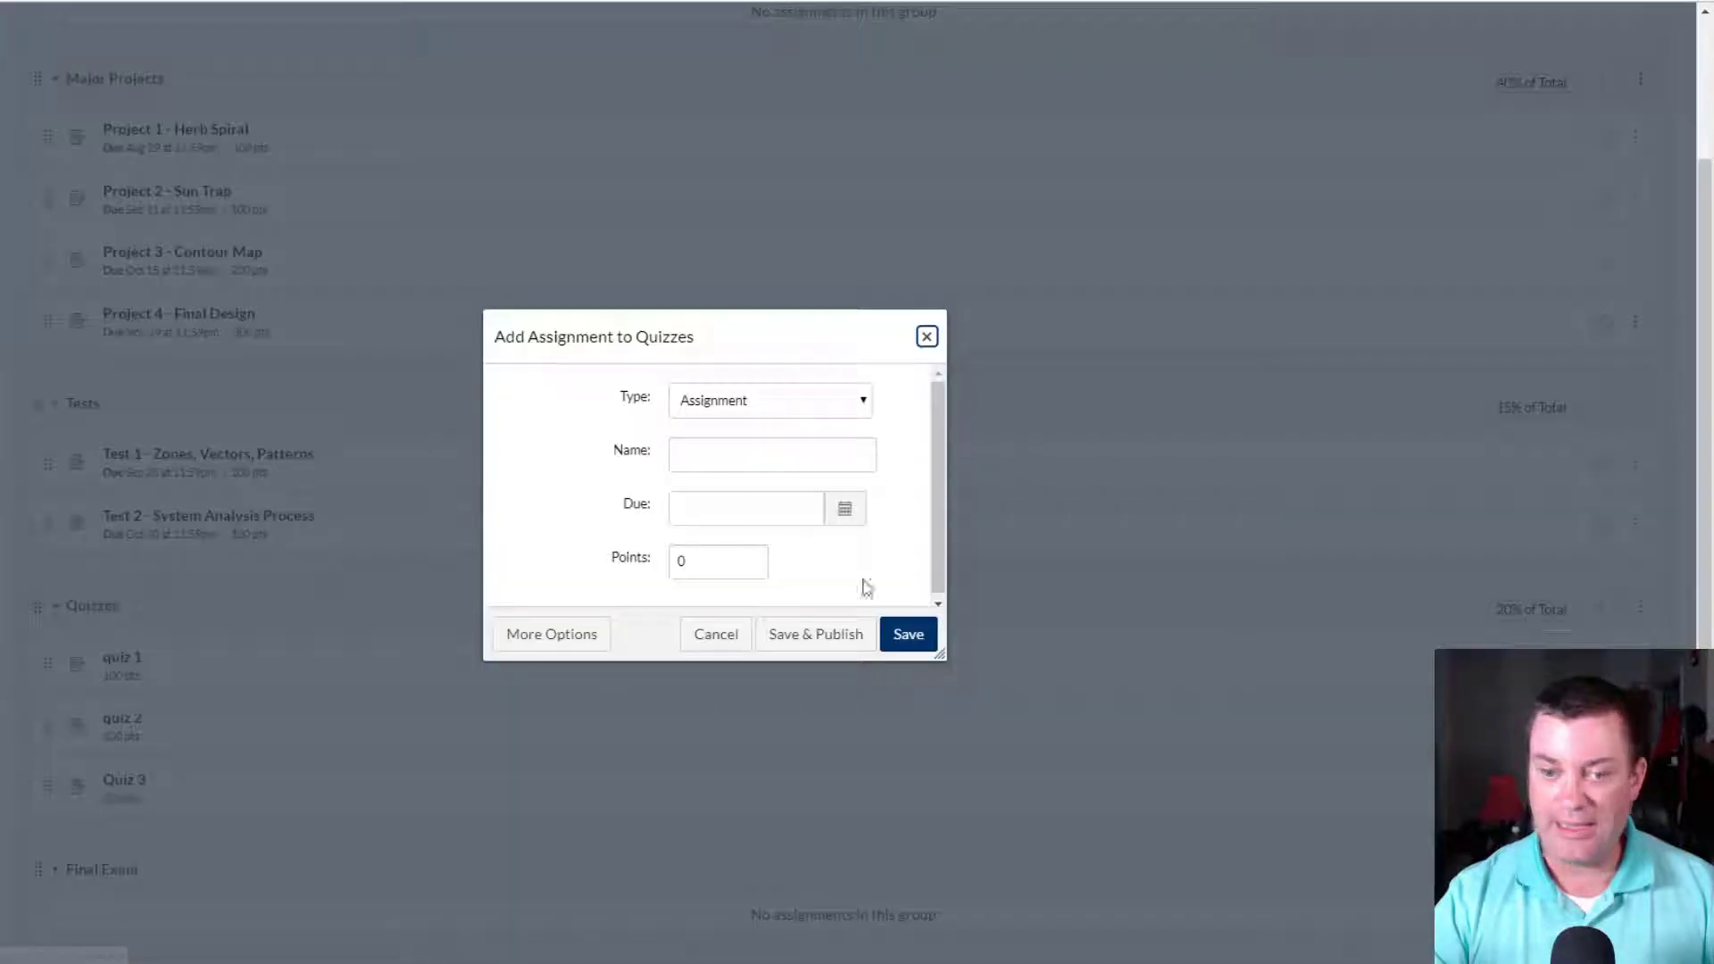
click(735, 449)
text(Quiz 4)
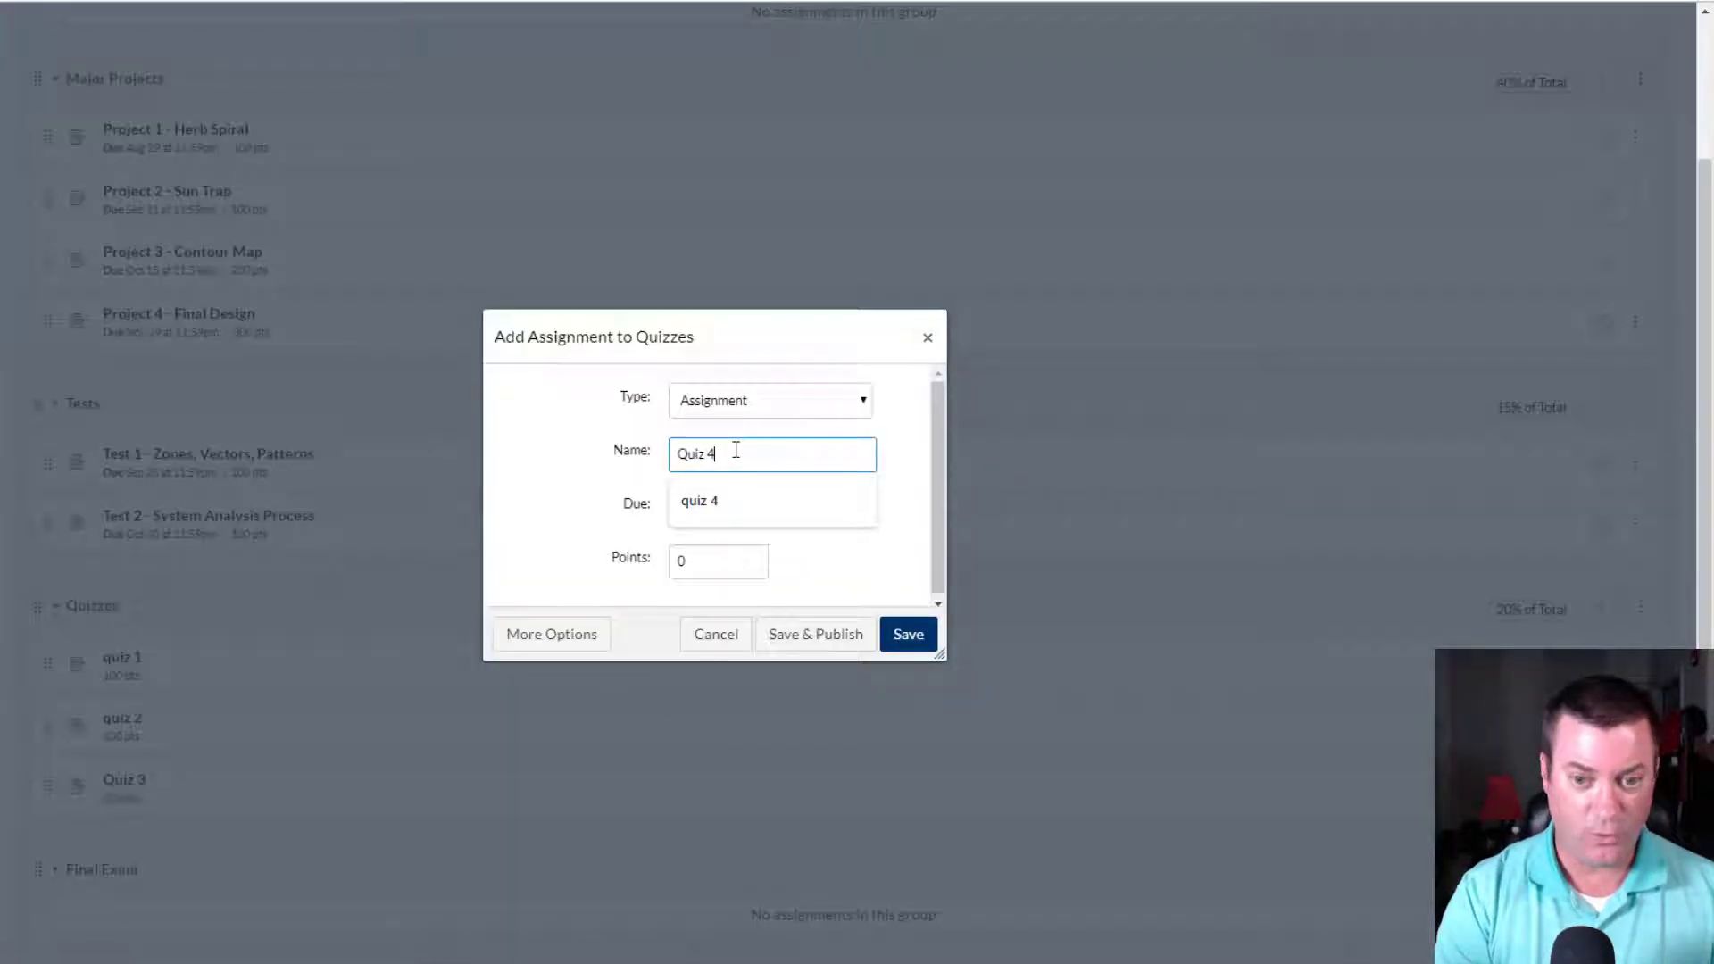
double_click(682, 560)
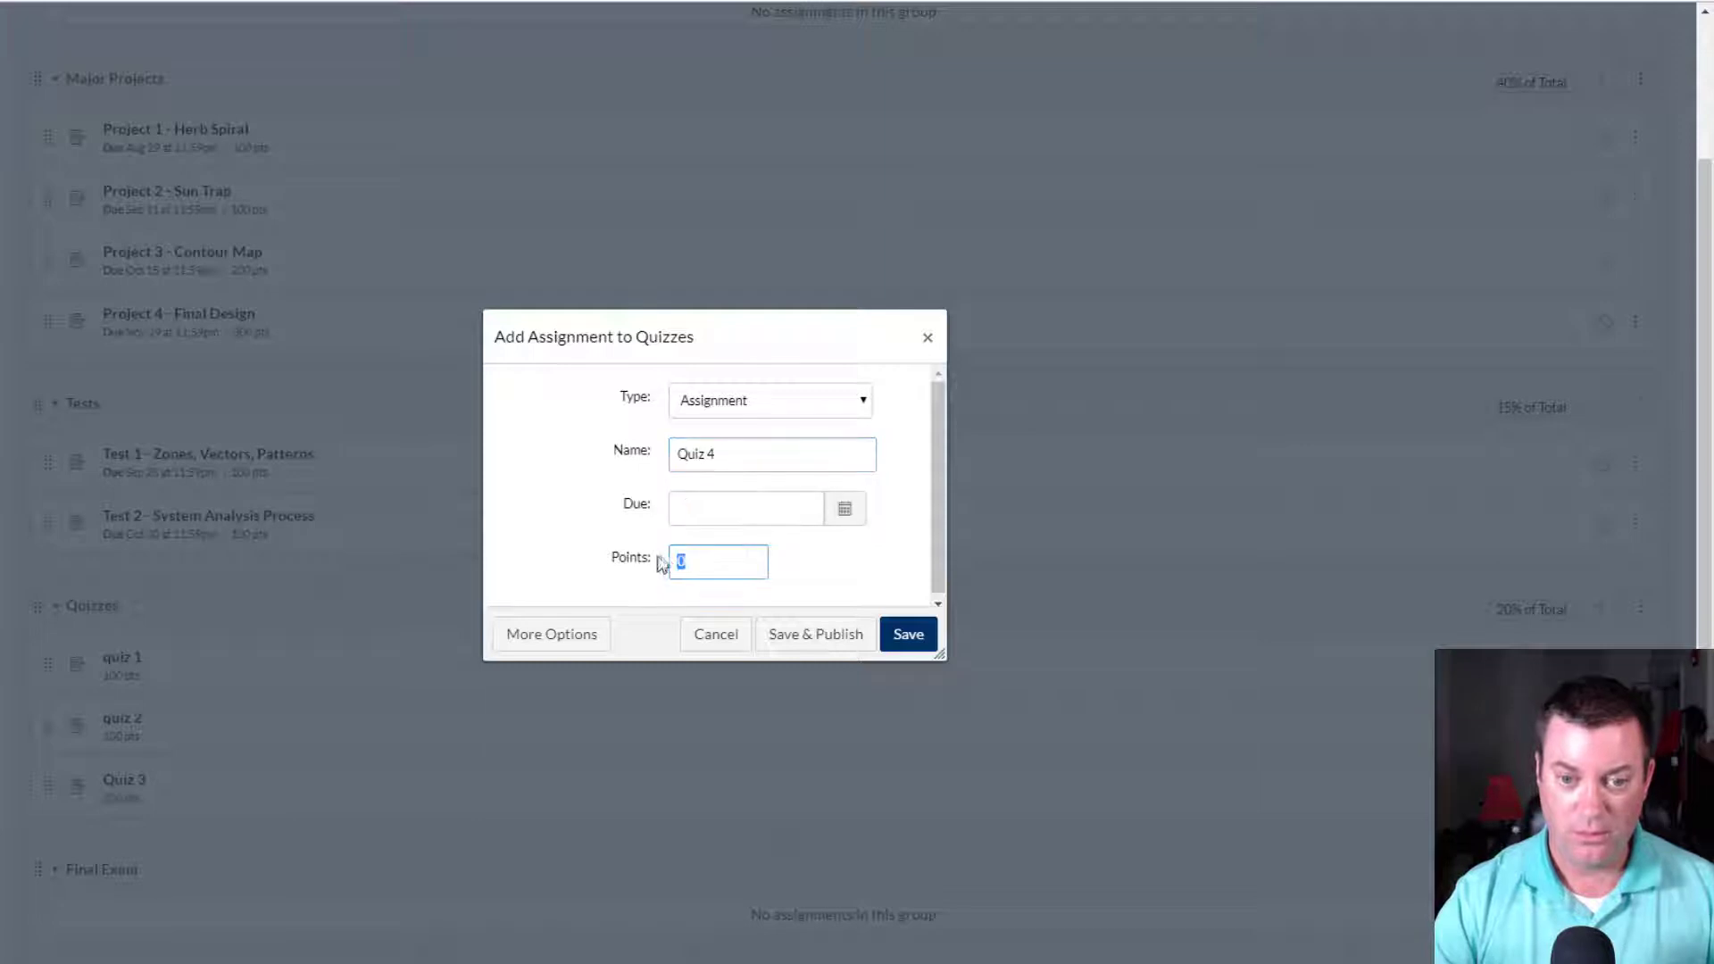
text(100)
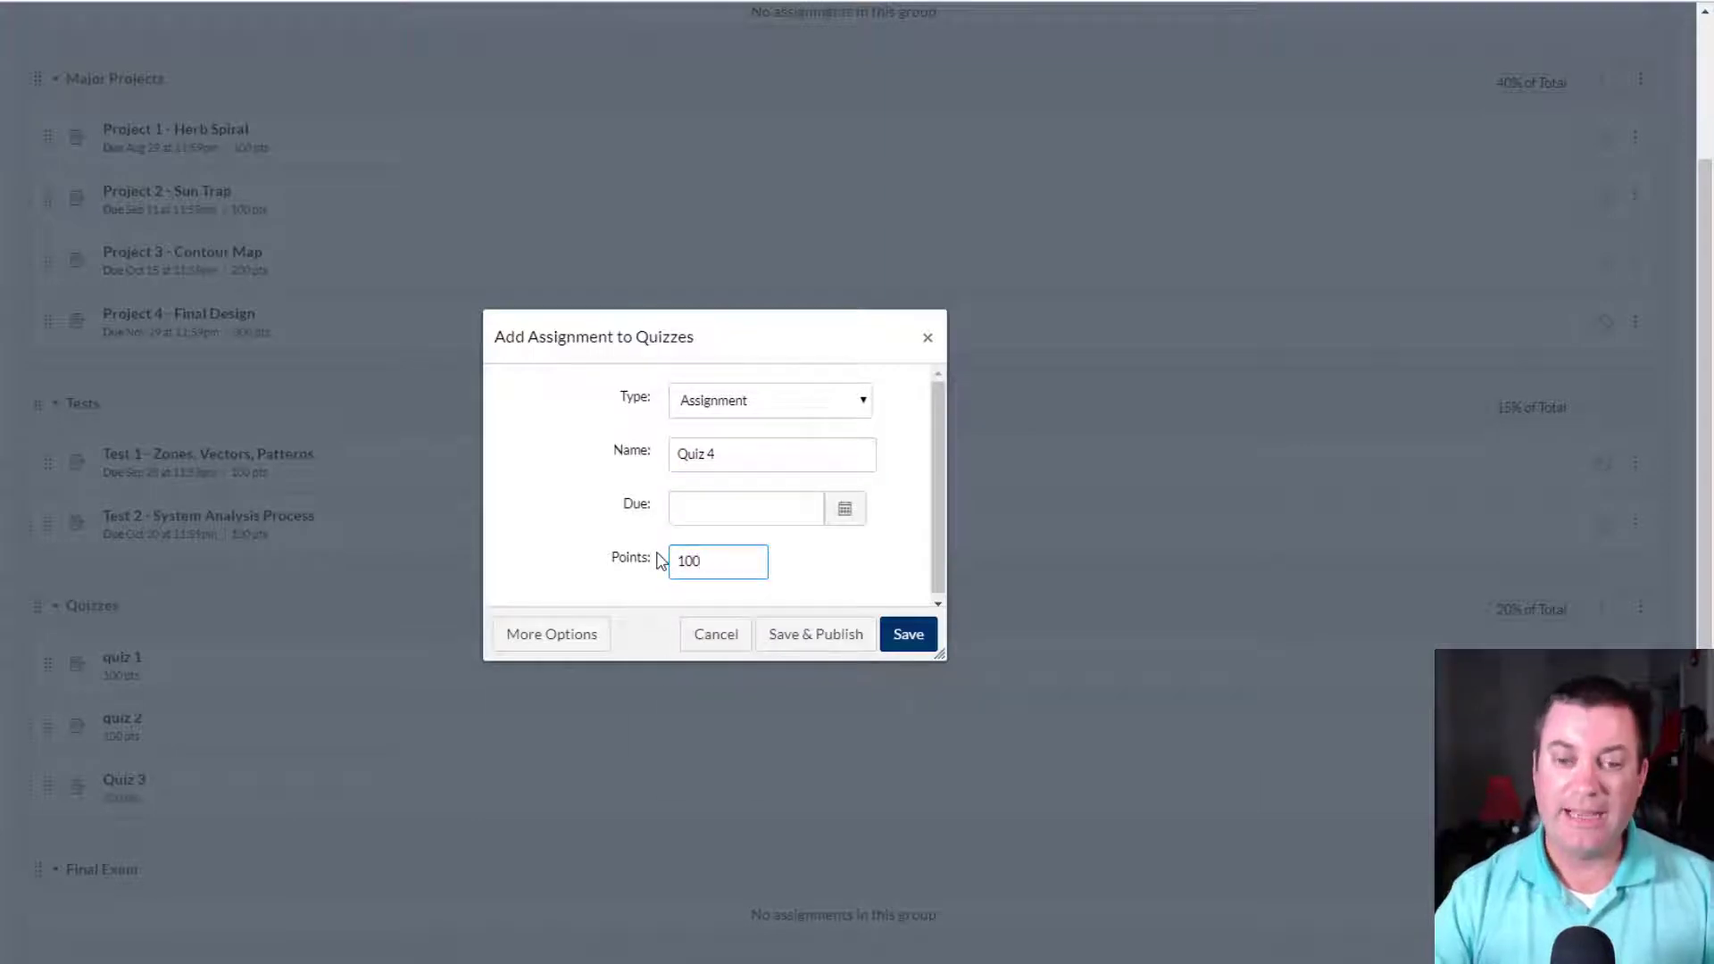
click(564, 528)
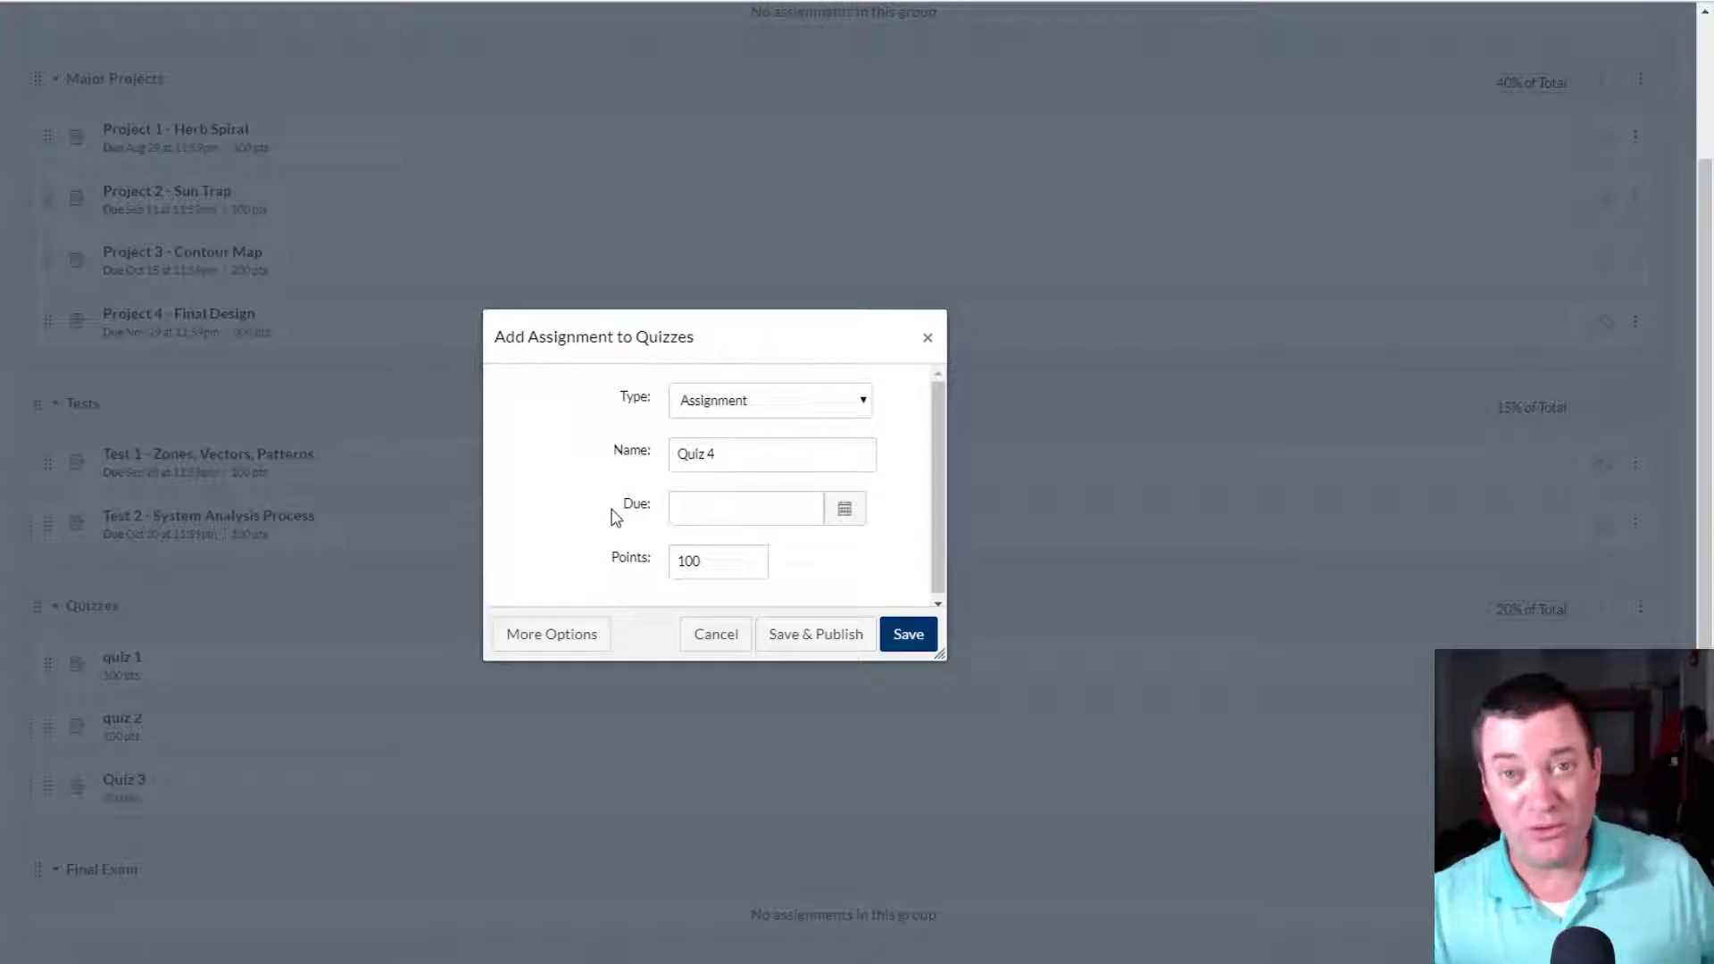
click(929, 643)
Start a new assignment in the Final Exam group, named "Final Exam" and worth 100 points.
scroll(925, 643, down, 3)
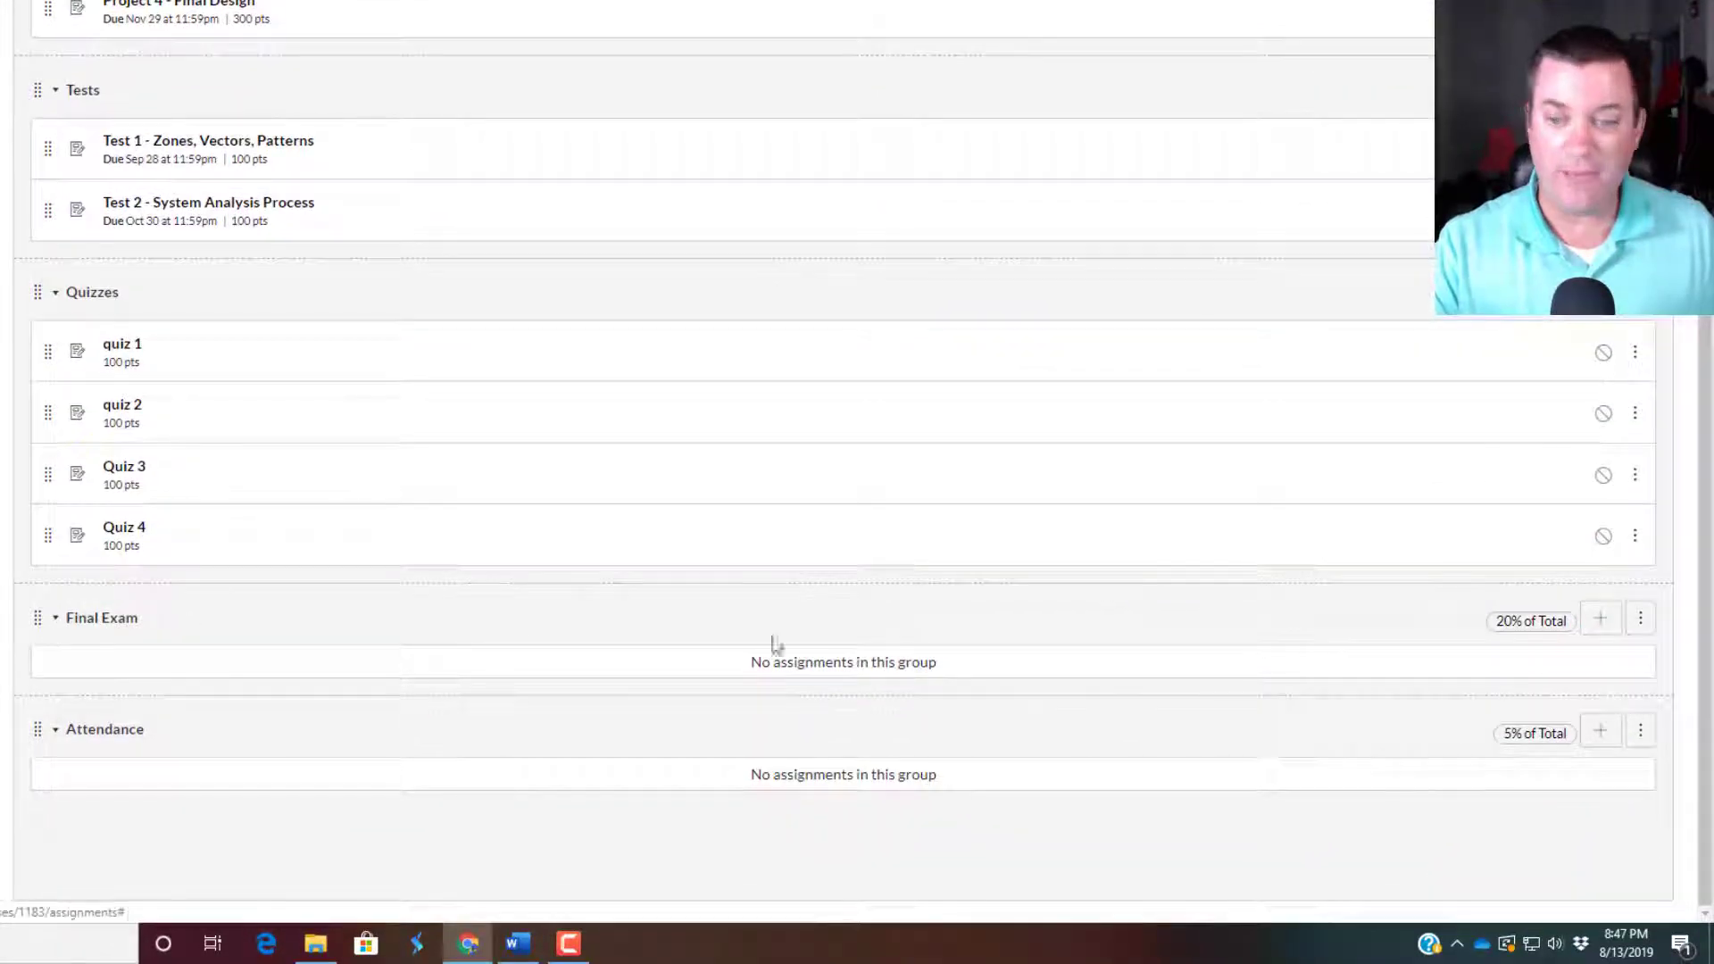
click(1603, 619)
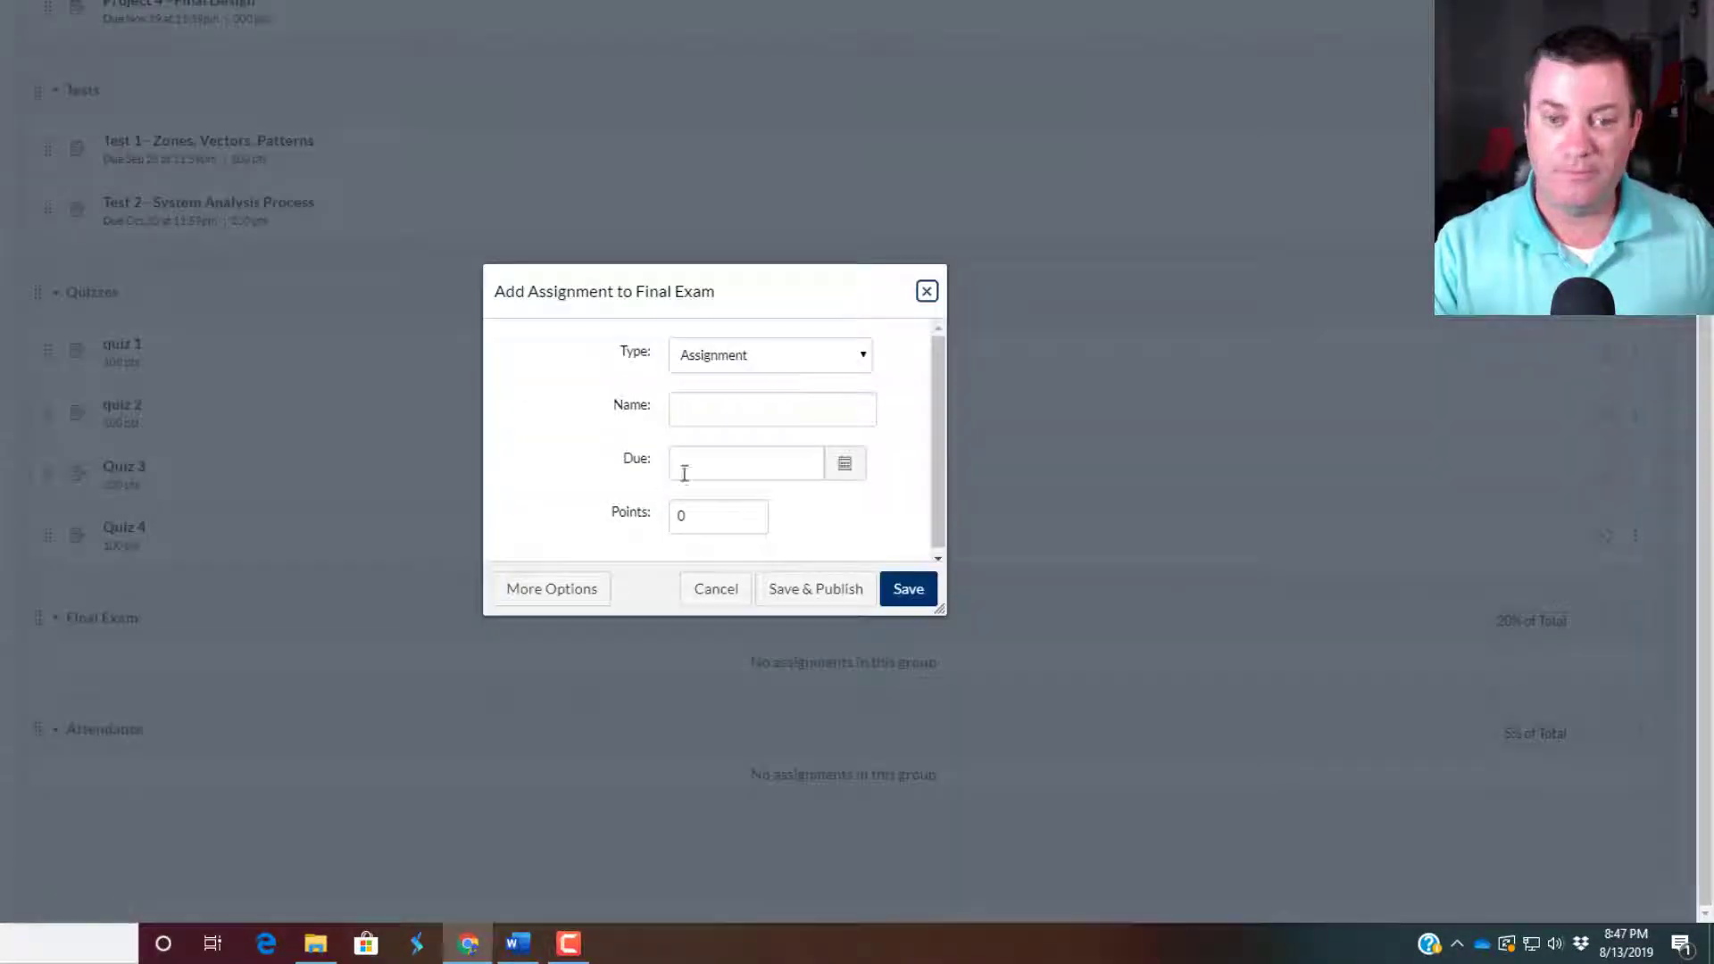
click(711, 419)
text(Final)
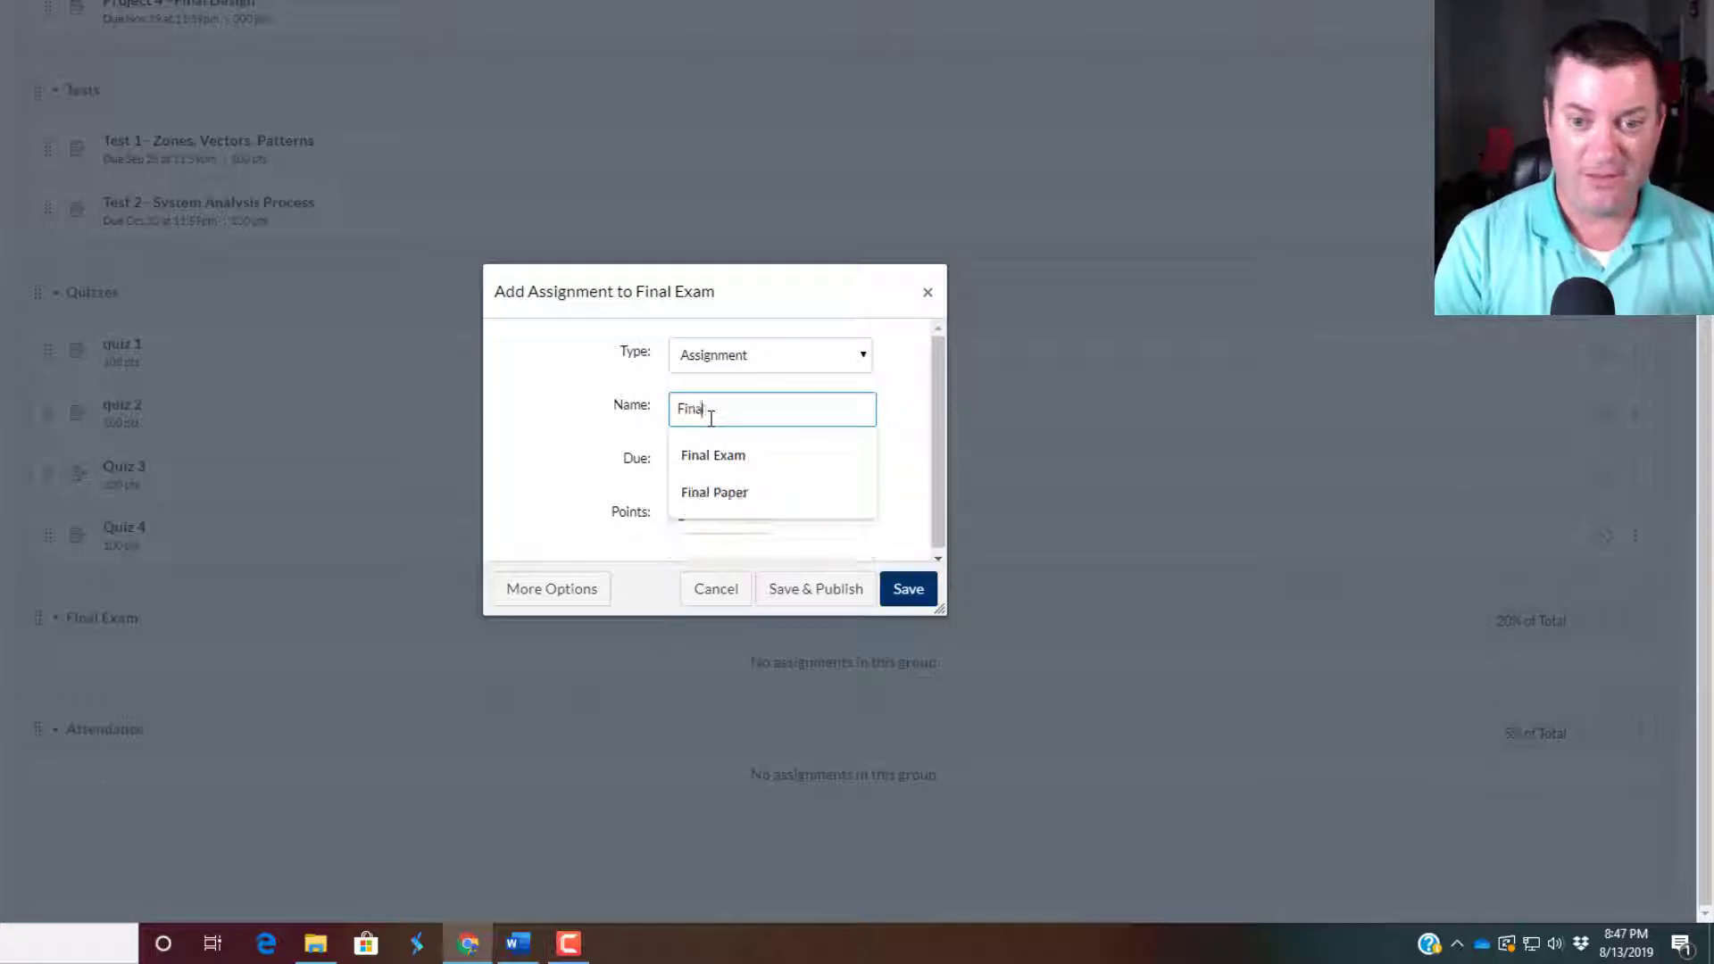
text( Exam)
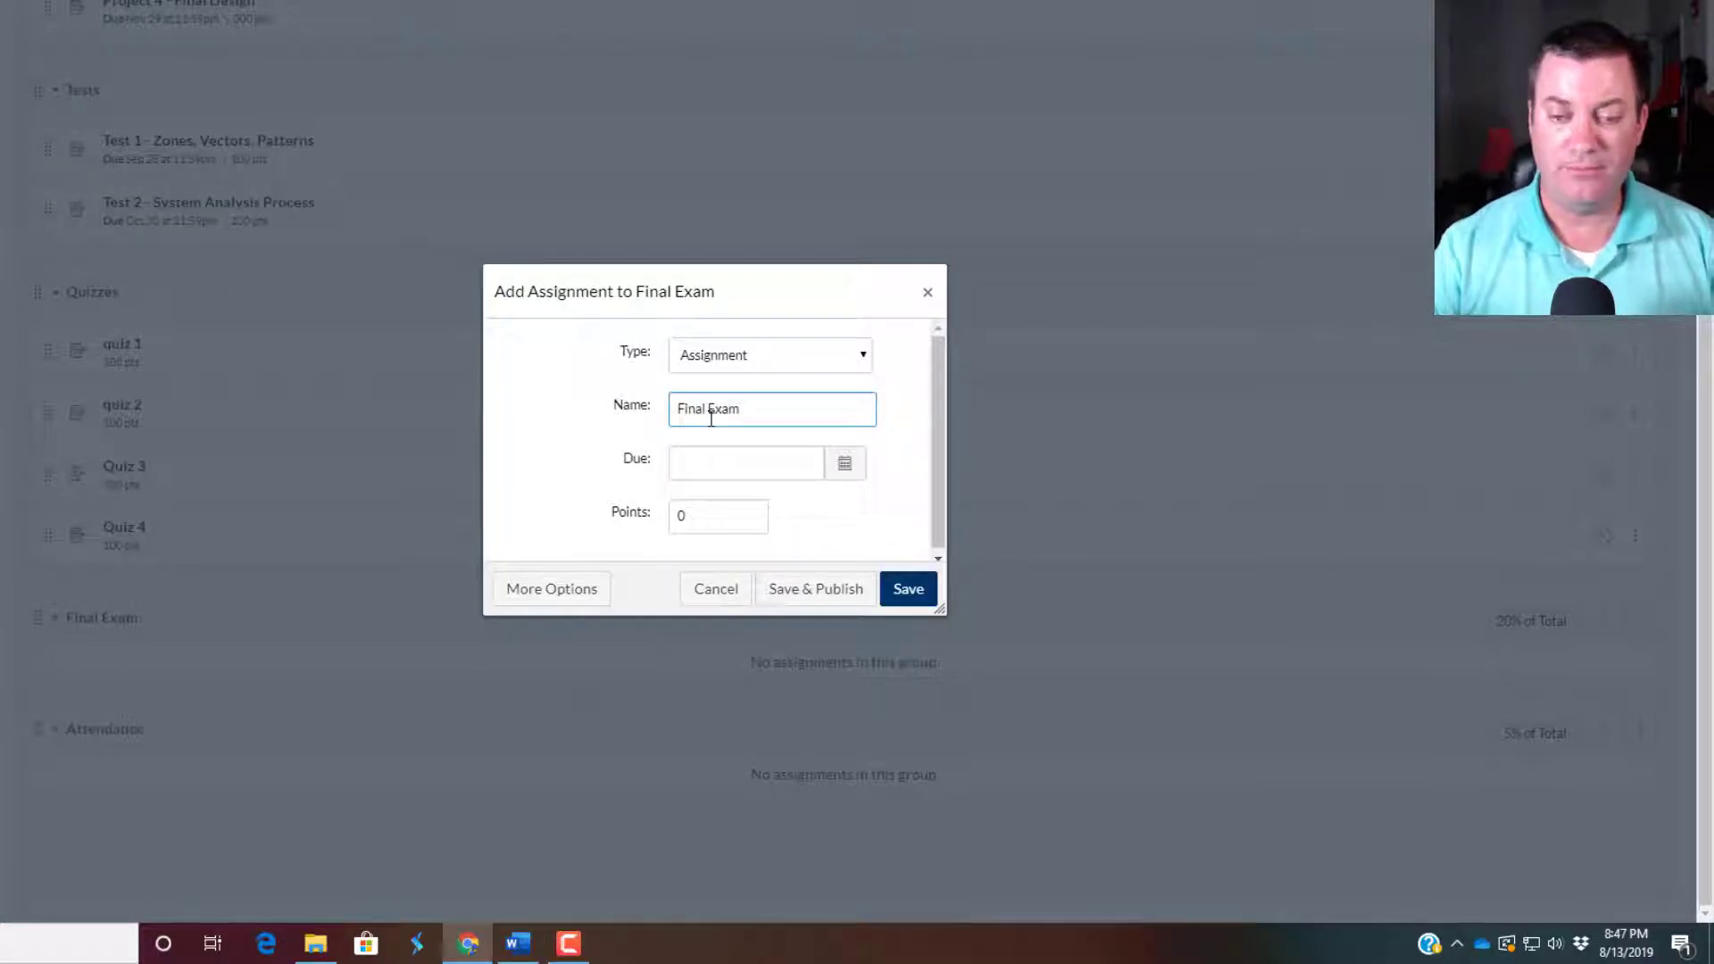
click(696, 515)
text(100)
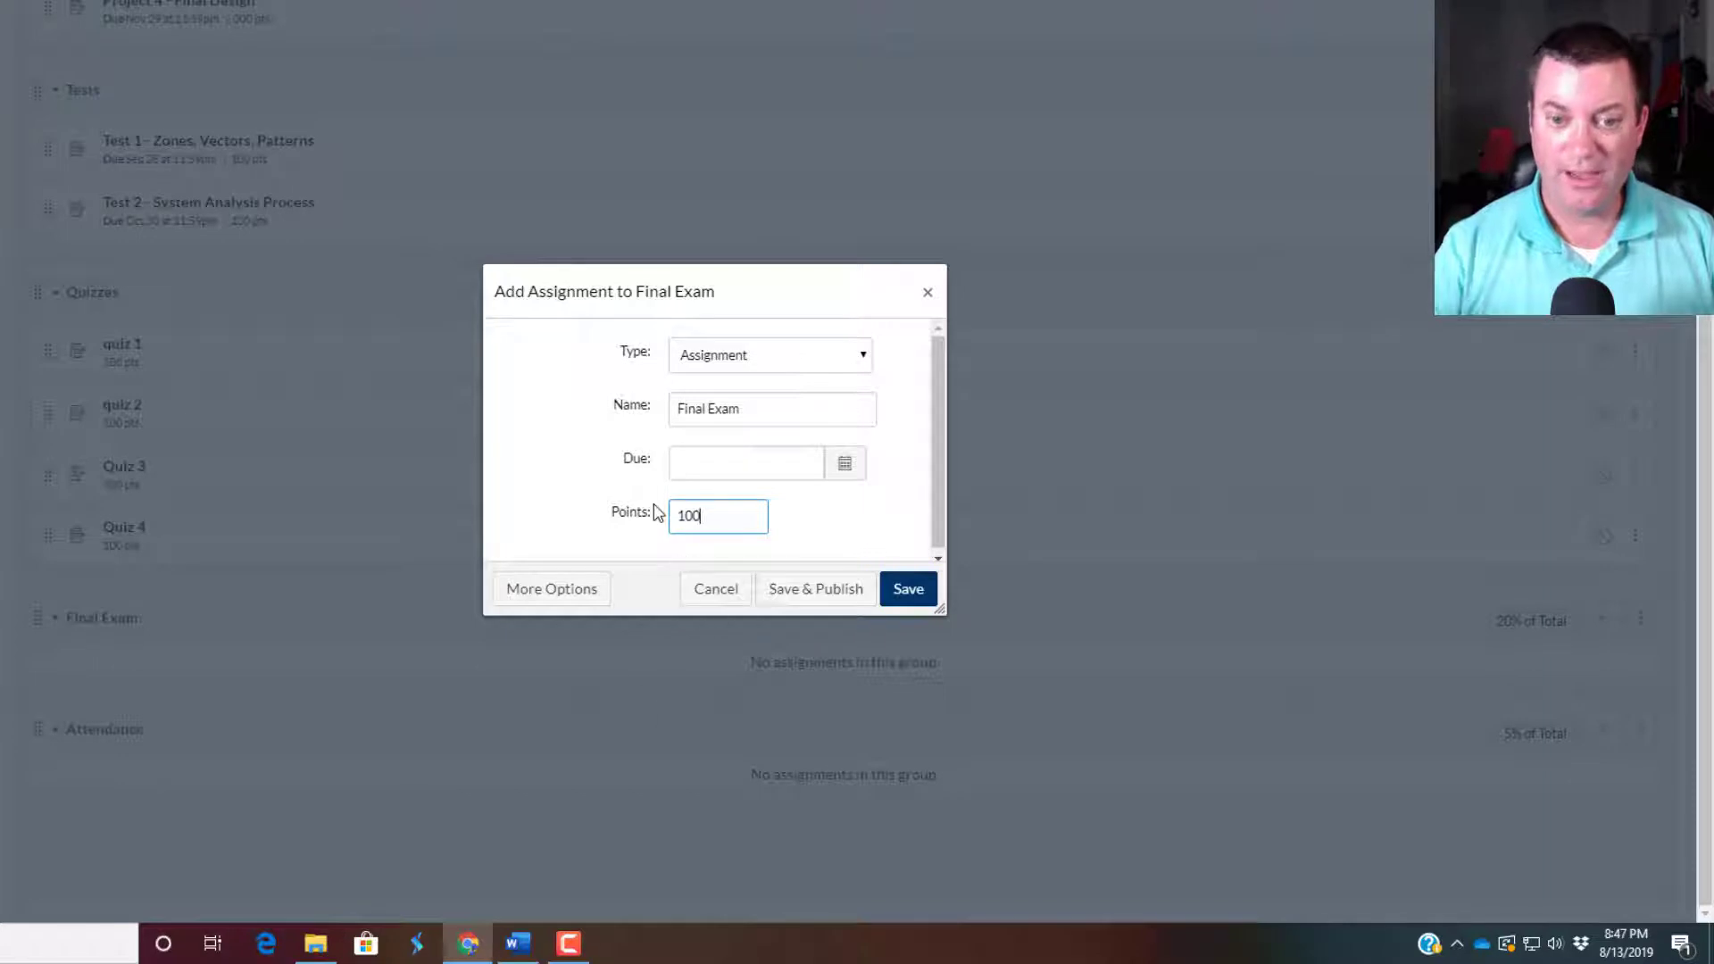
Look up the final exam's due date in the Word gradebook, set it to Dec 4, 2019 in Canvas, and save the 100-point assignment.
key(alt+Tab)
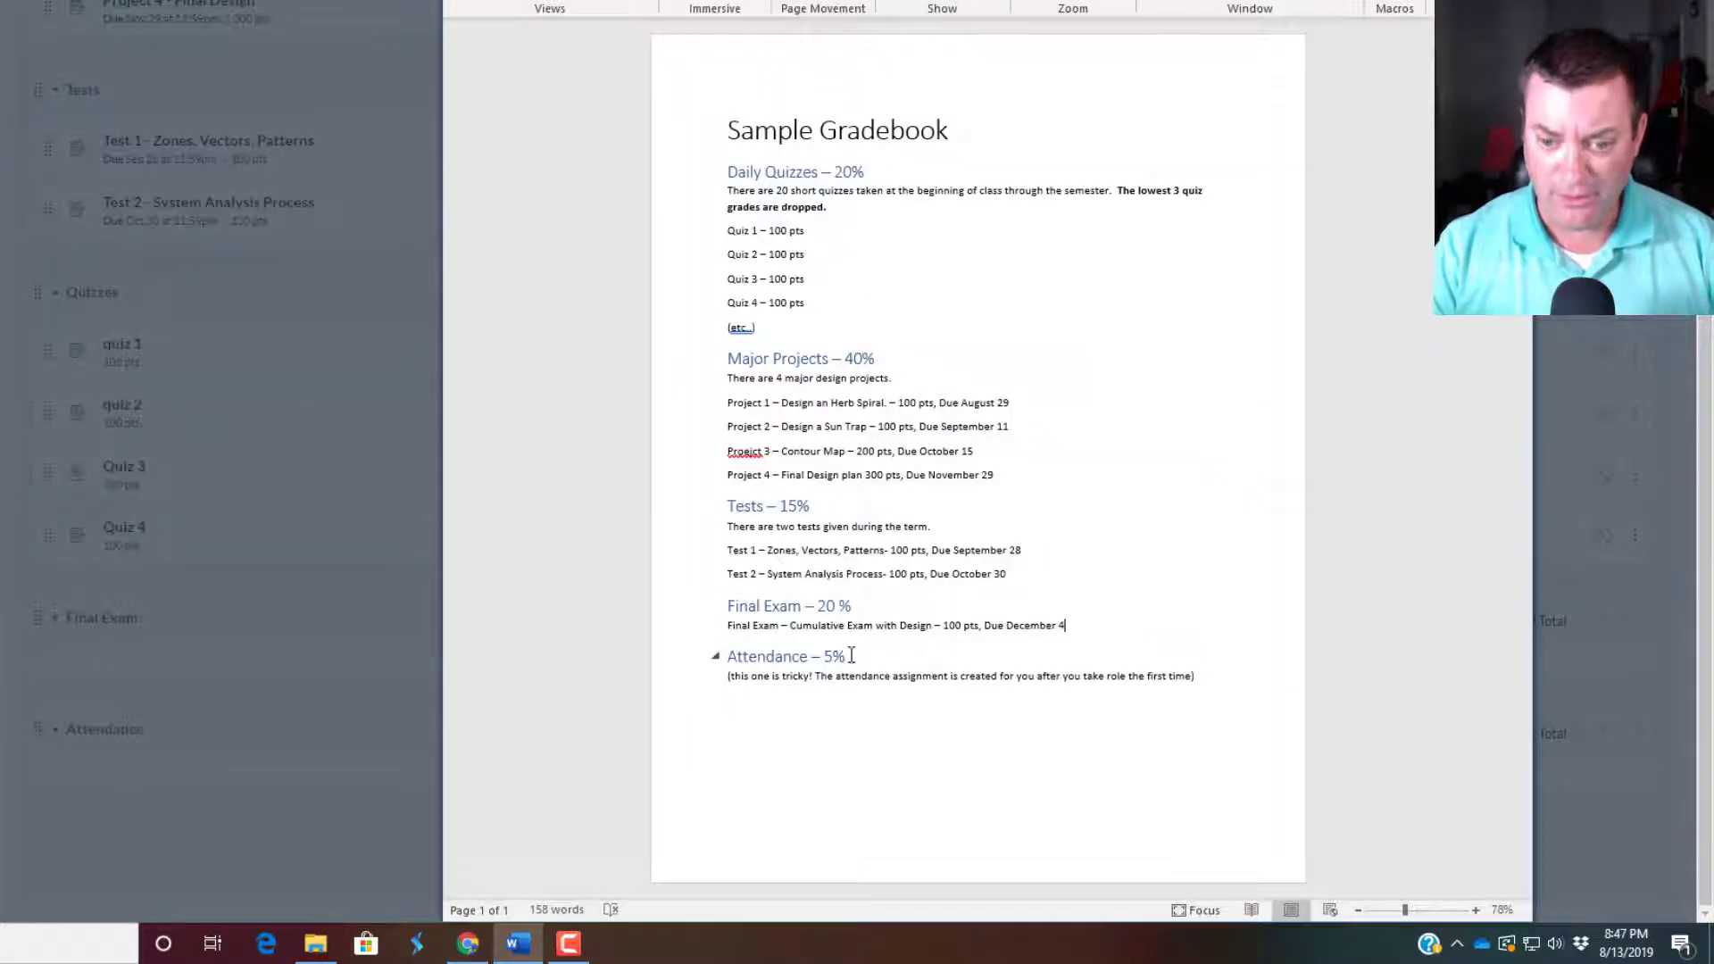
key(alt+Tab)
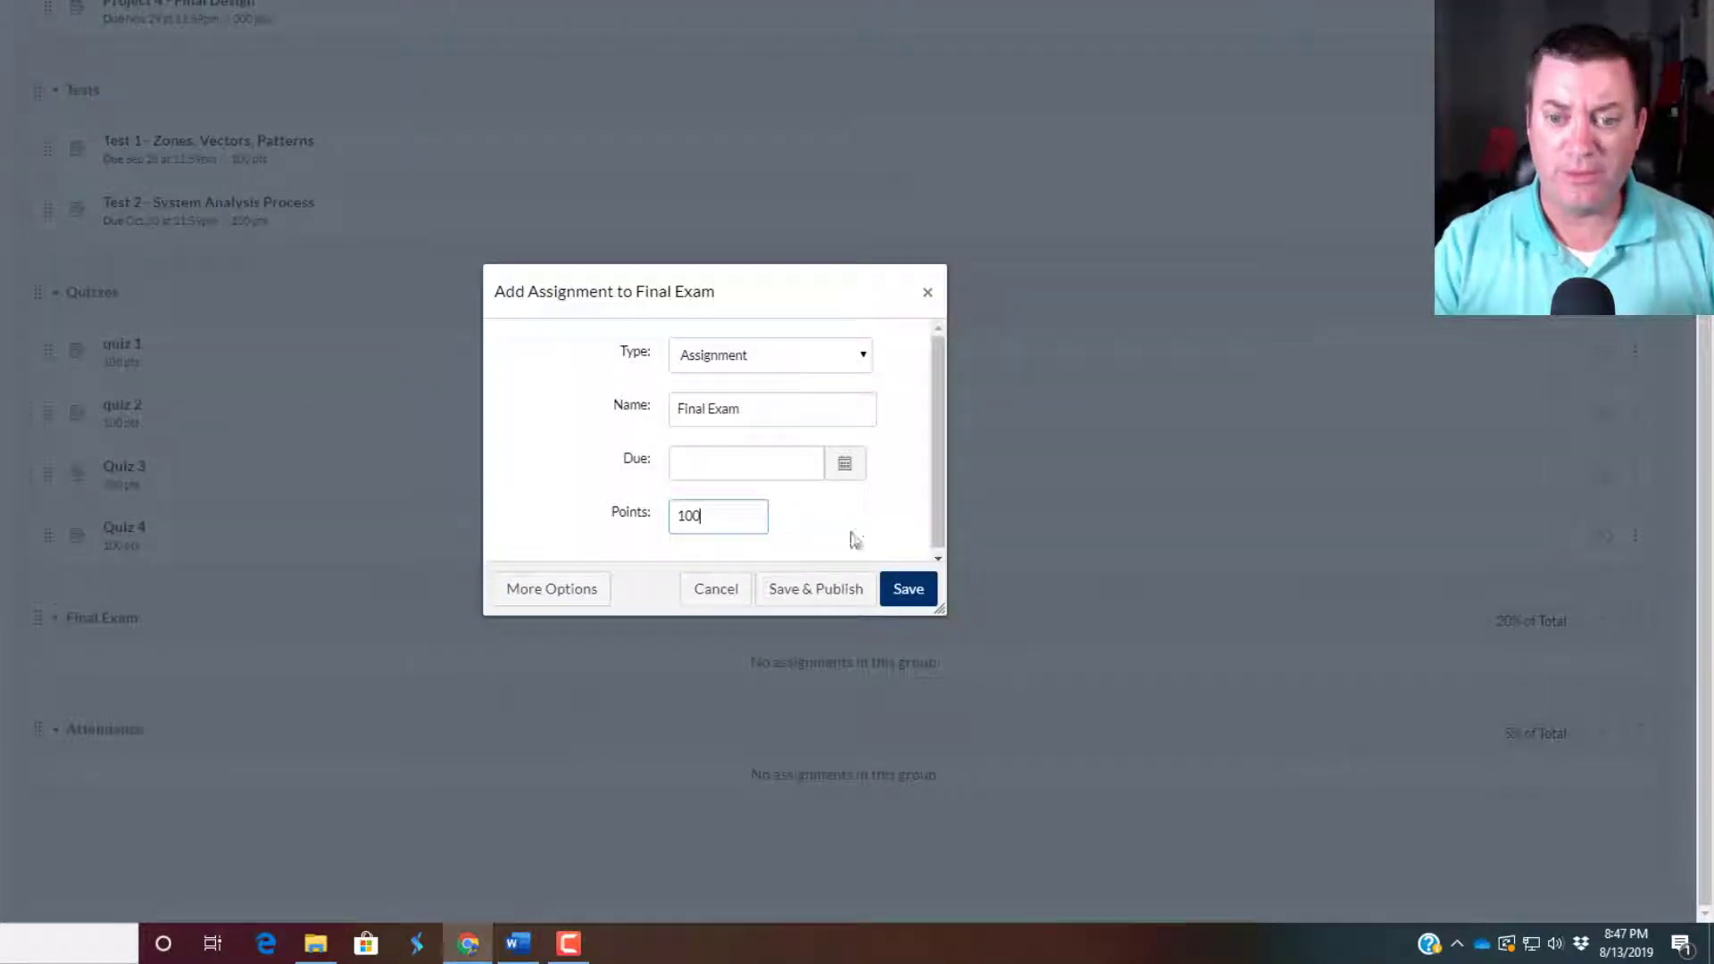
click(846, 465)
click(876, 496)
click(875, 497)
click(875, 496)
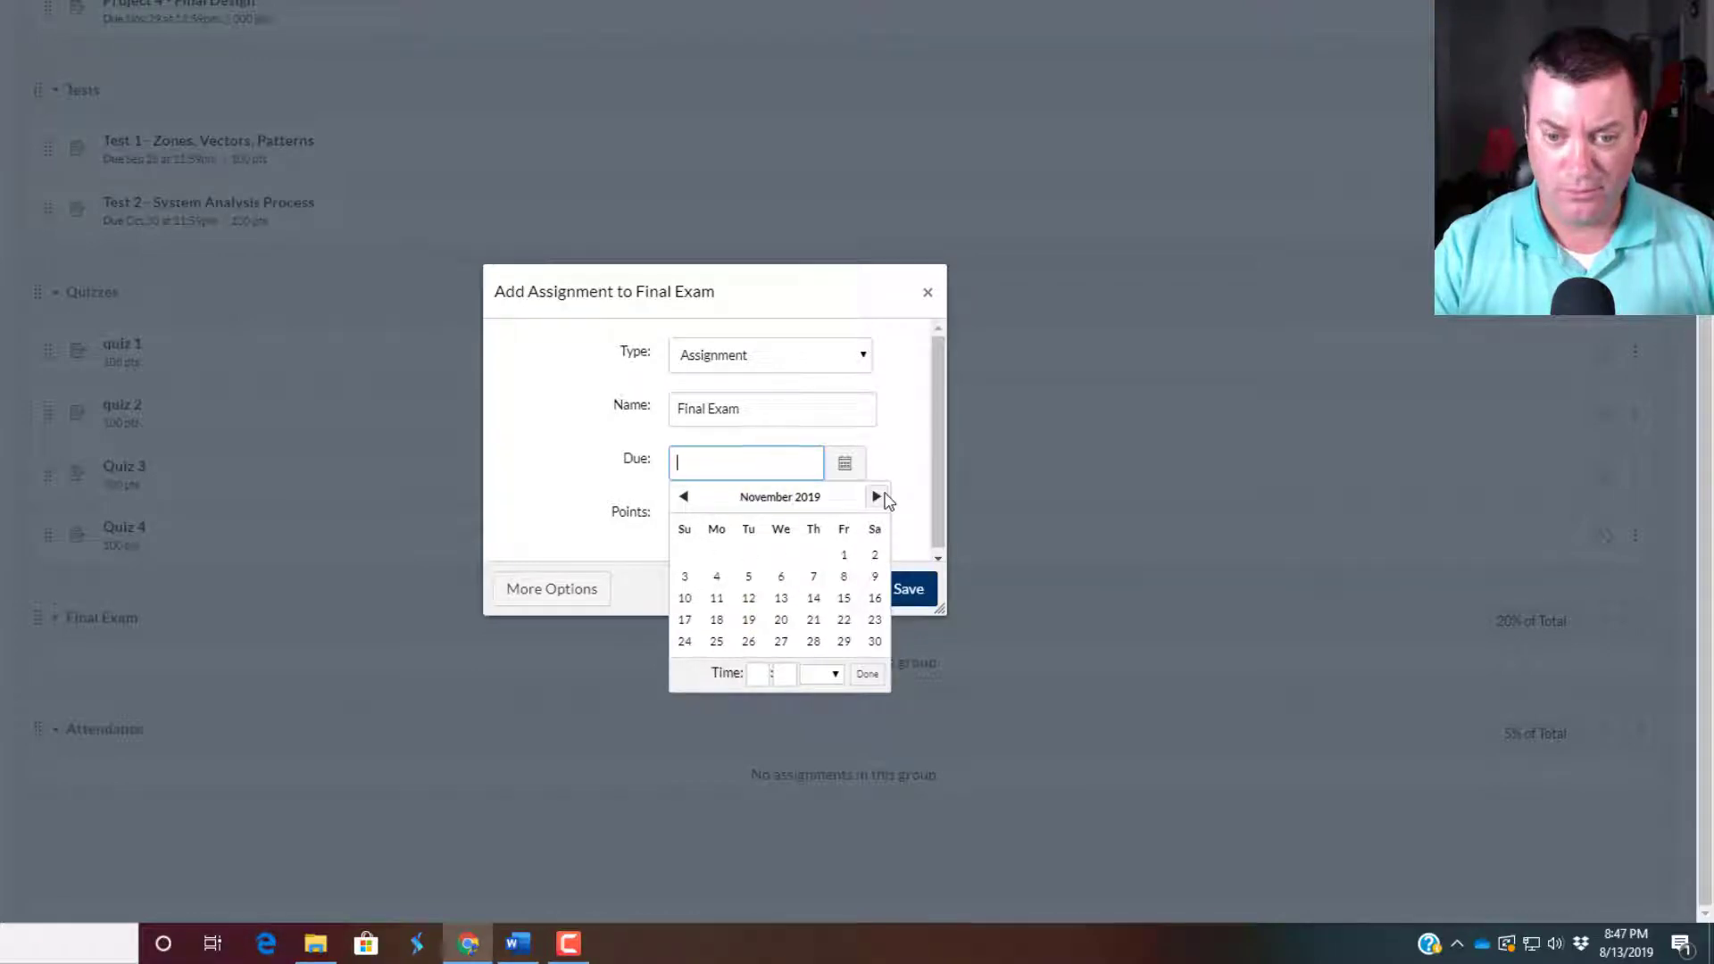
click(876, 496)
click(781, 555)
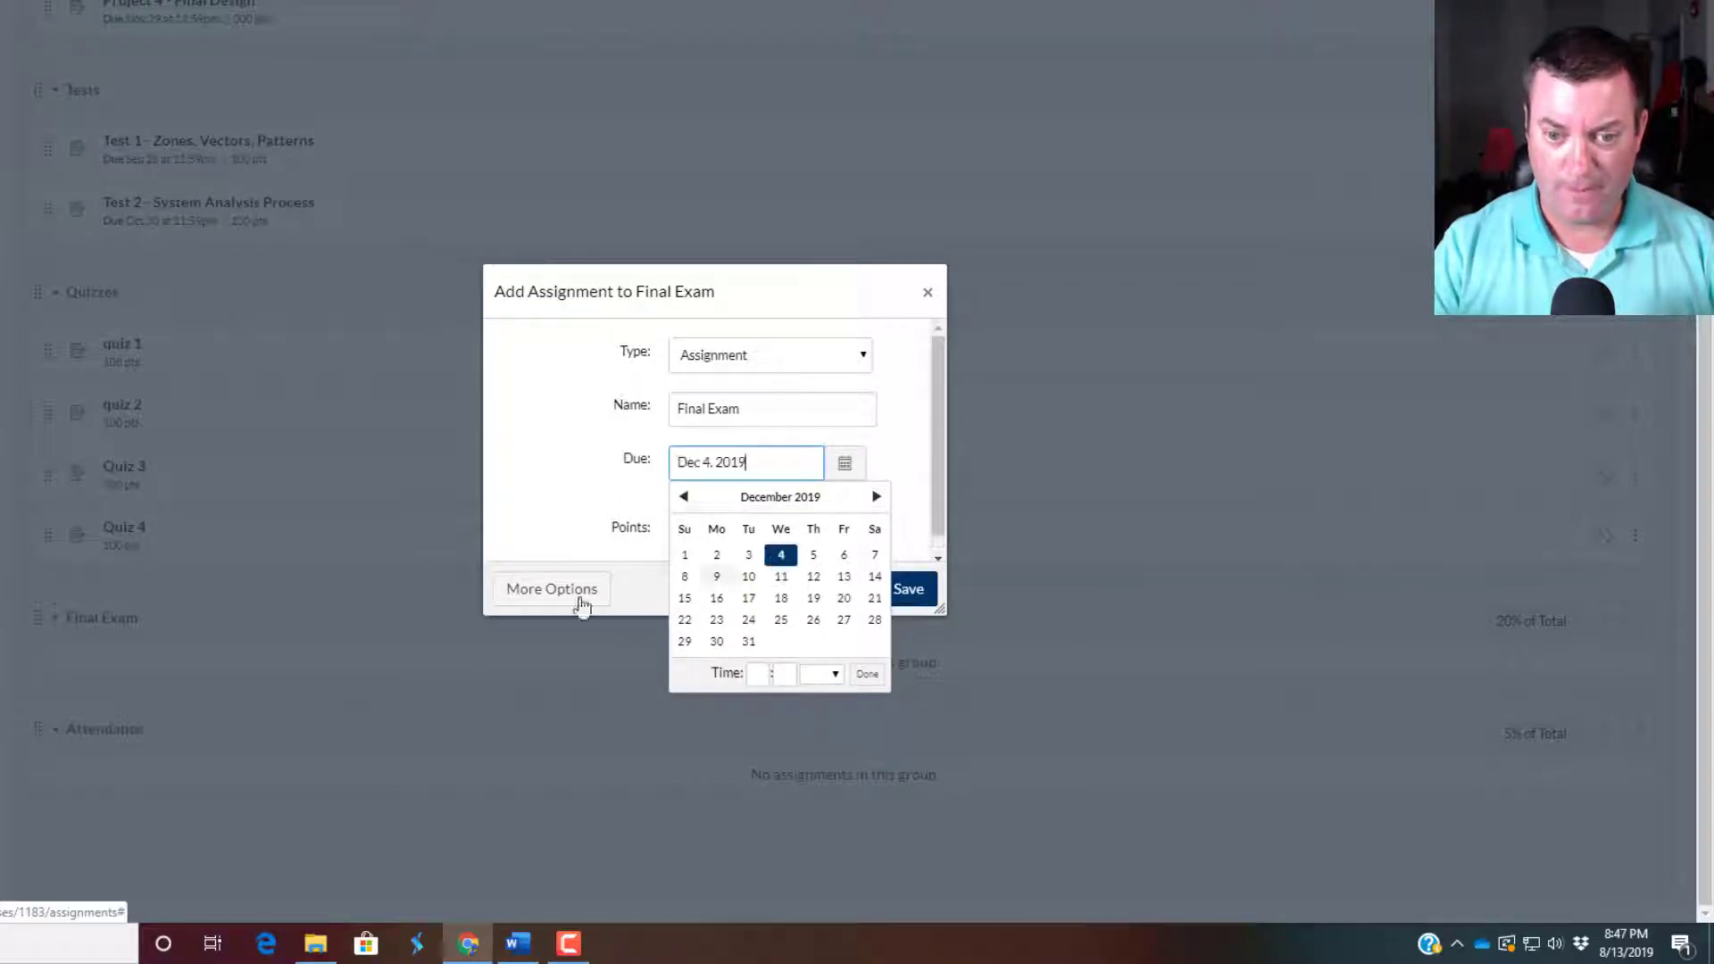
click(719, 531)
text(100)
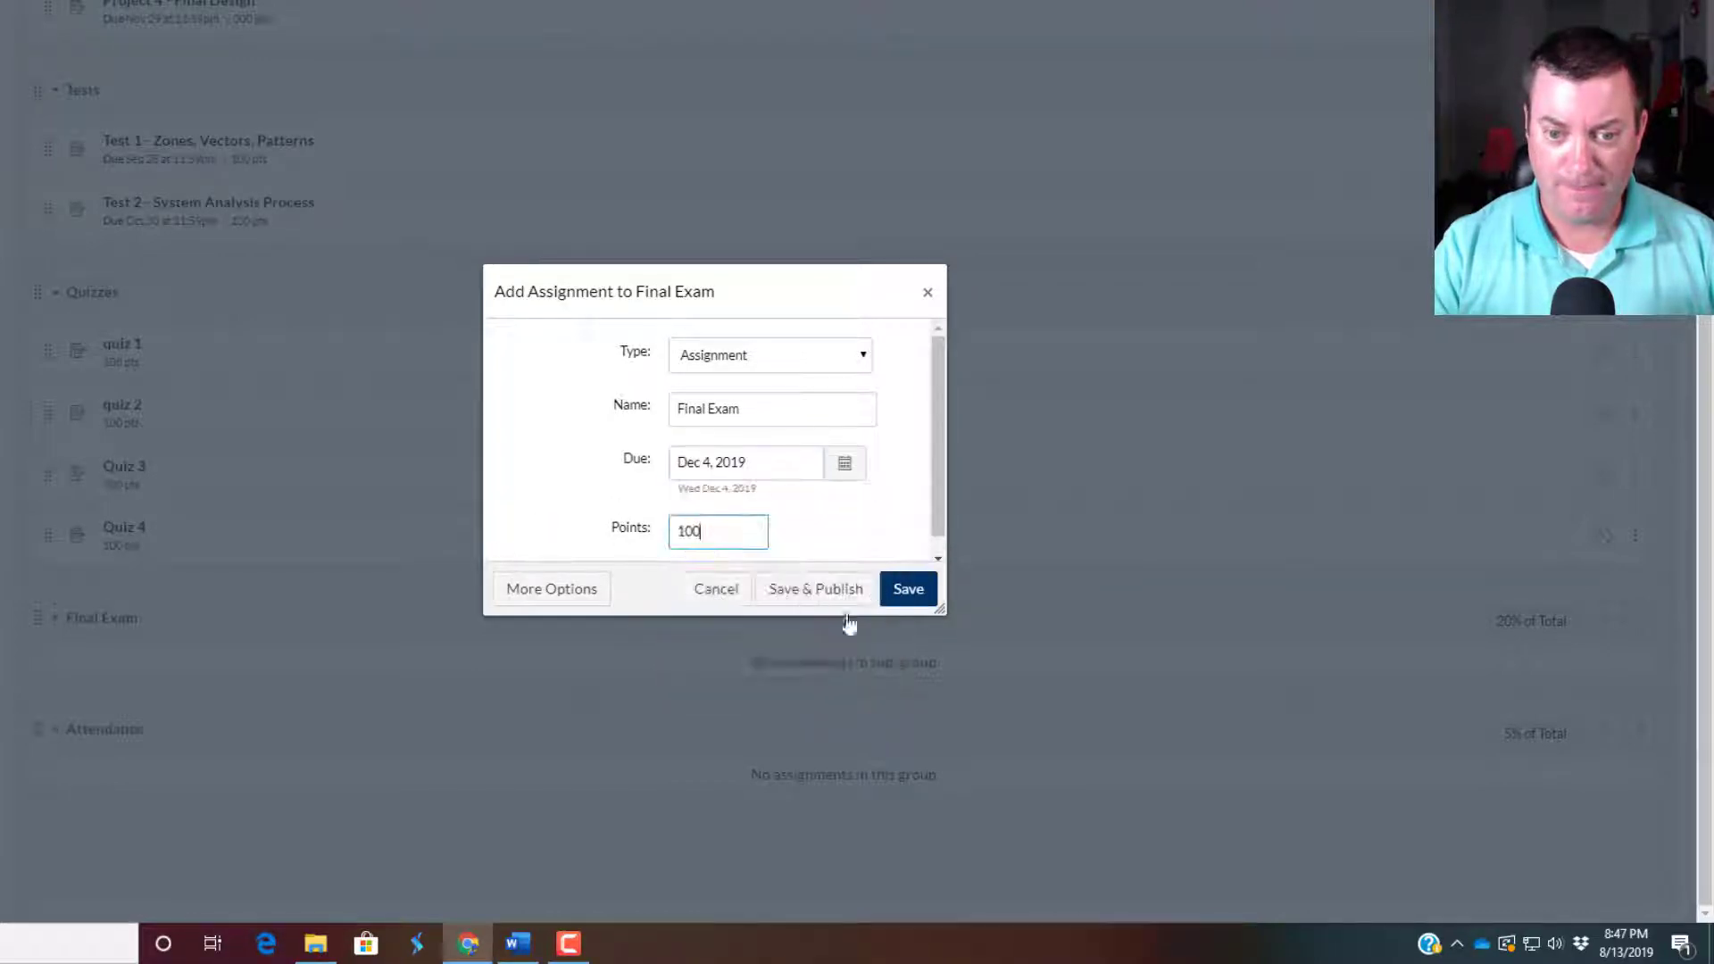
click(911, 592)
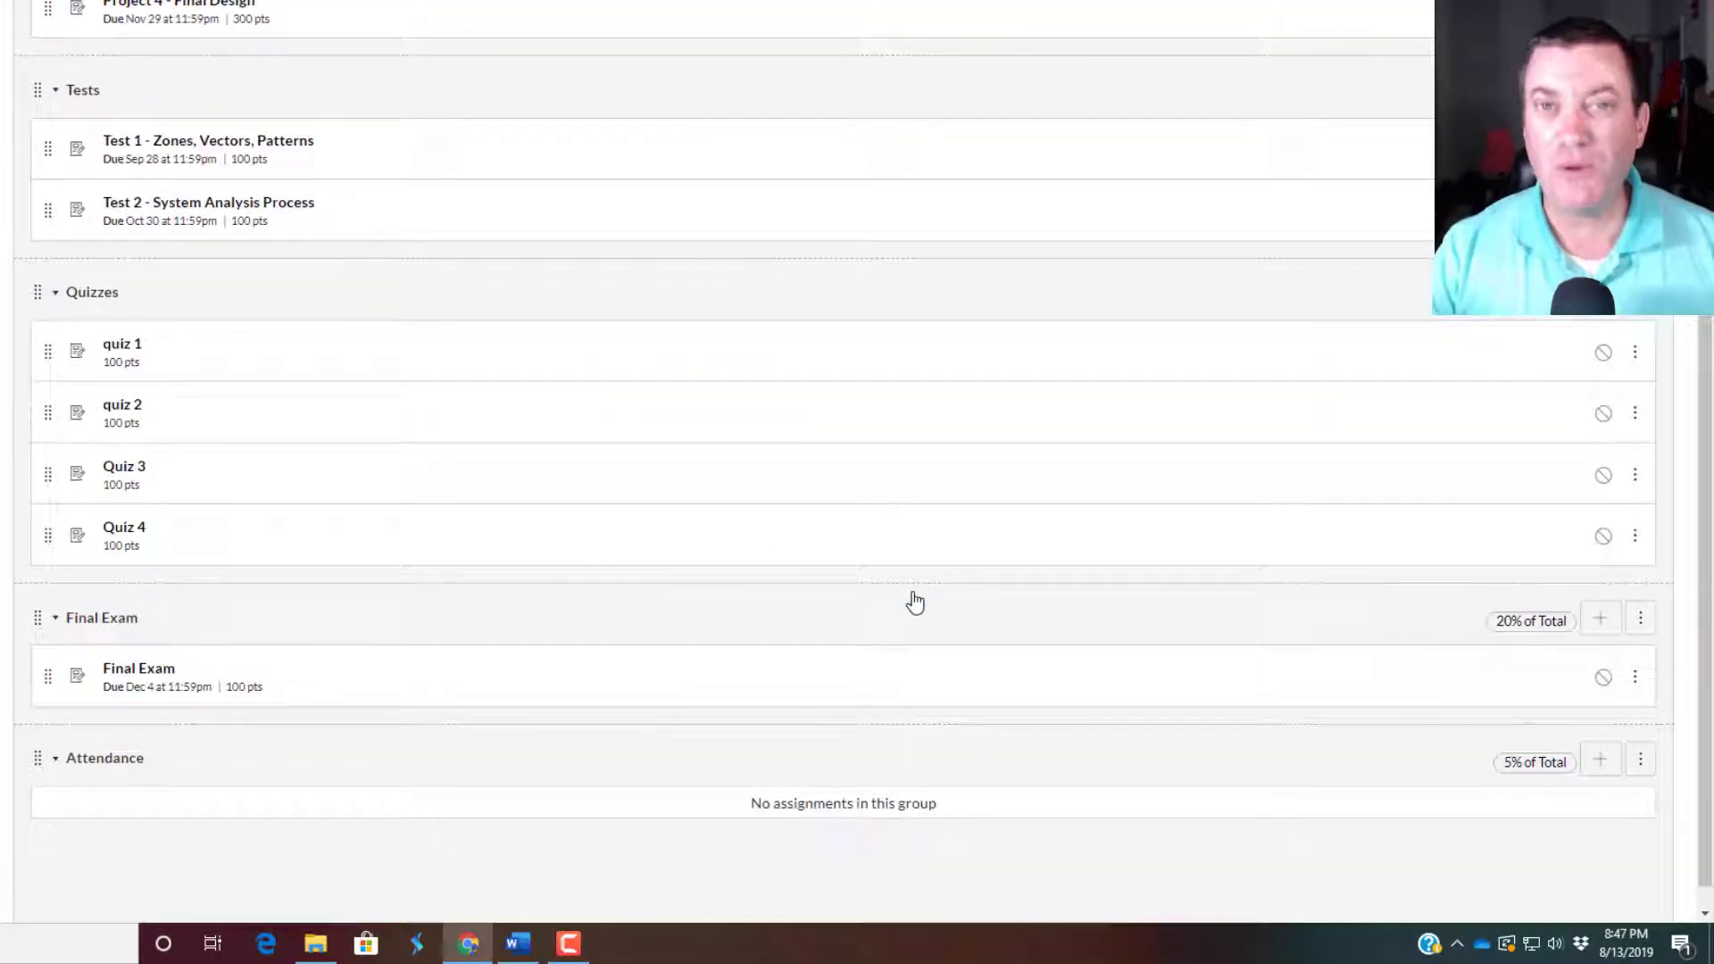
Check the quiz drop rule in the Word gradebook and set the Quizzes group in Canvas to ignore the 3 lowest scores.
click(518, 944)
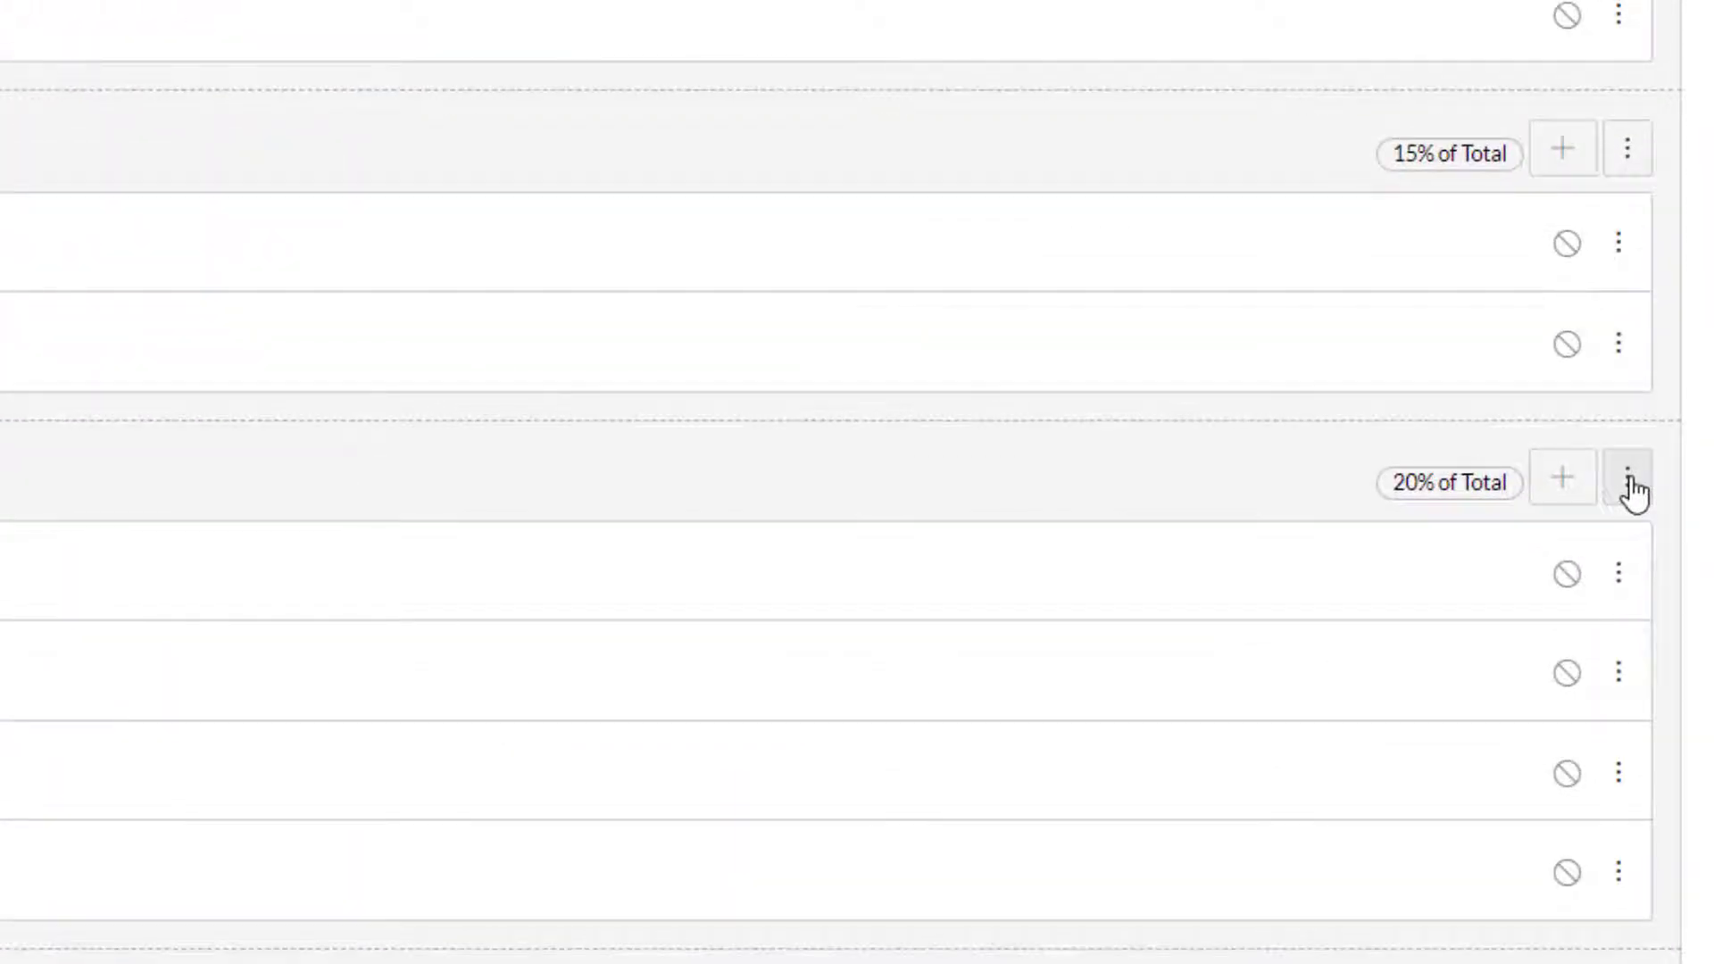
click(1629, 484)
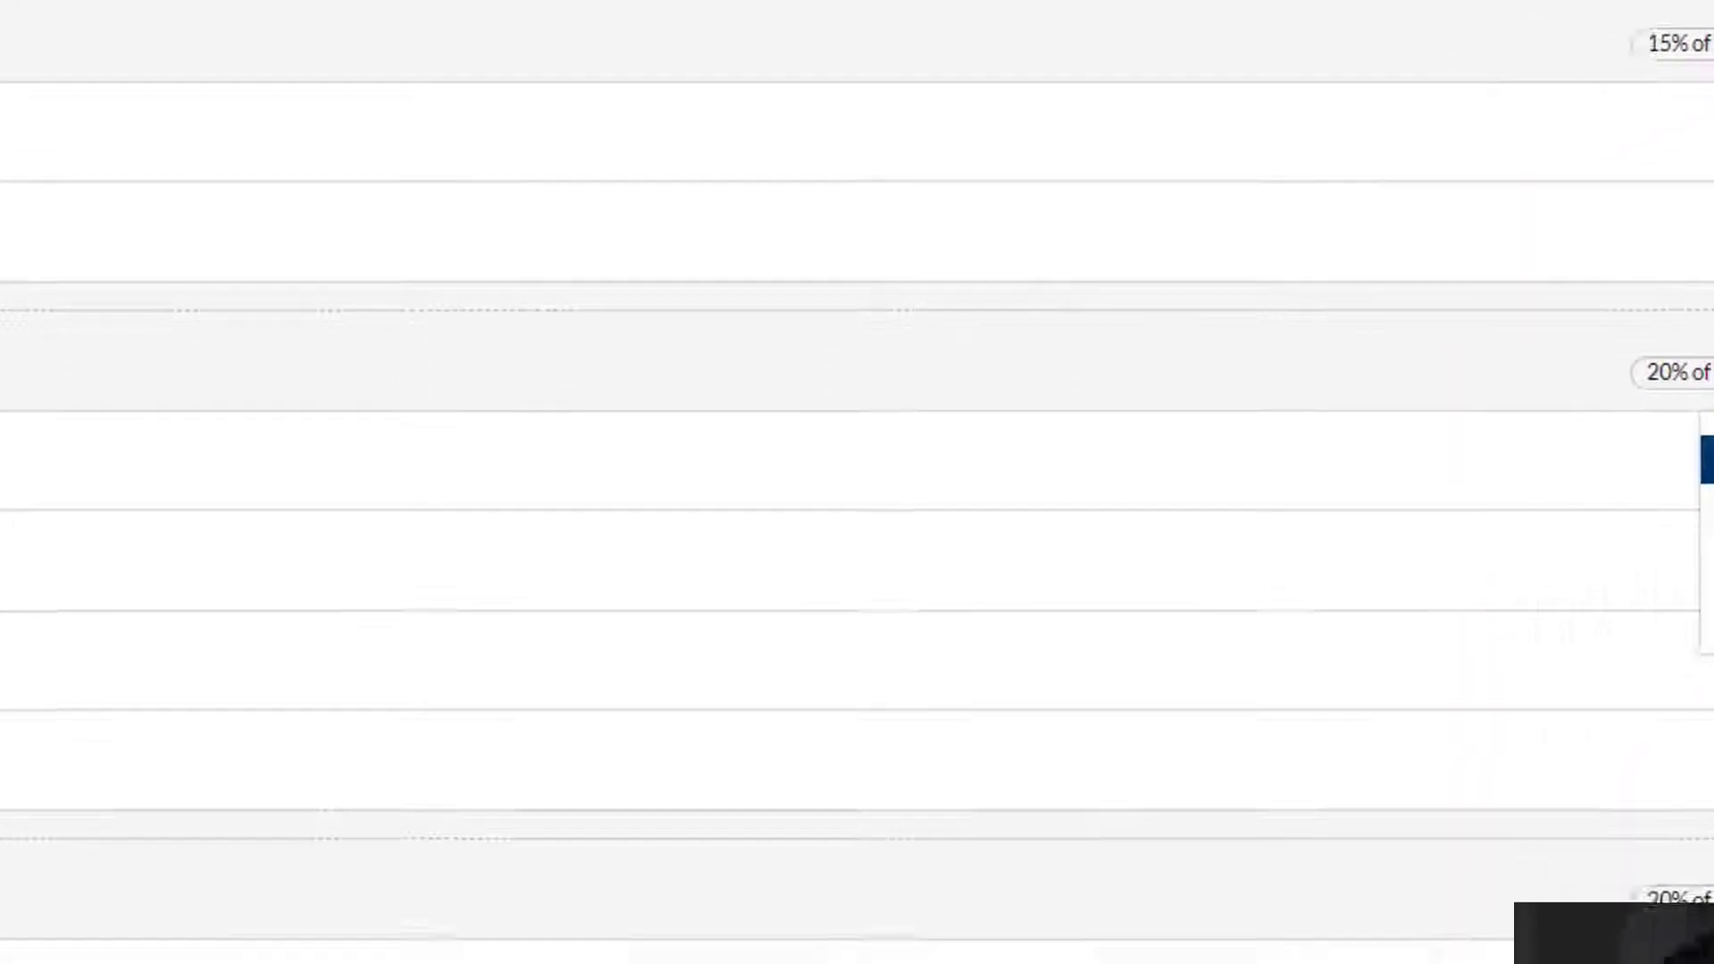
click(1517, 571)
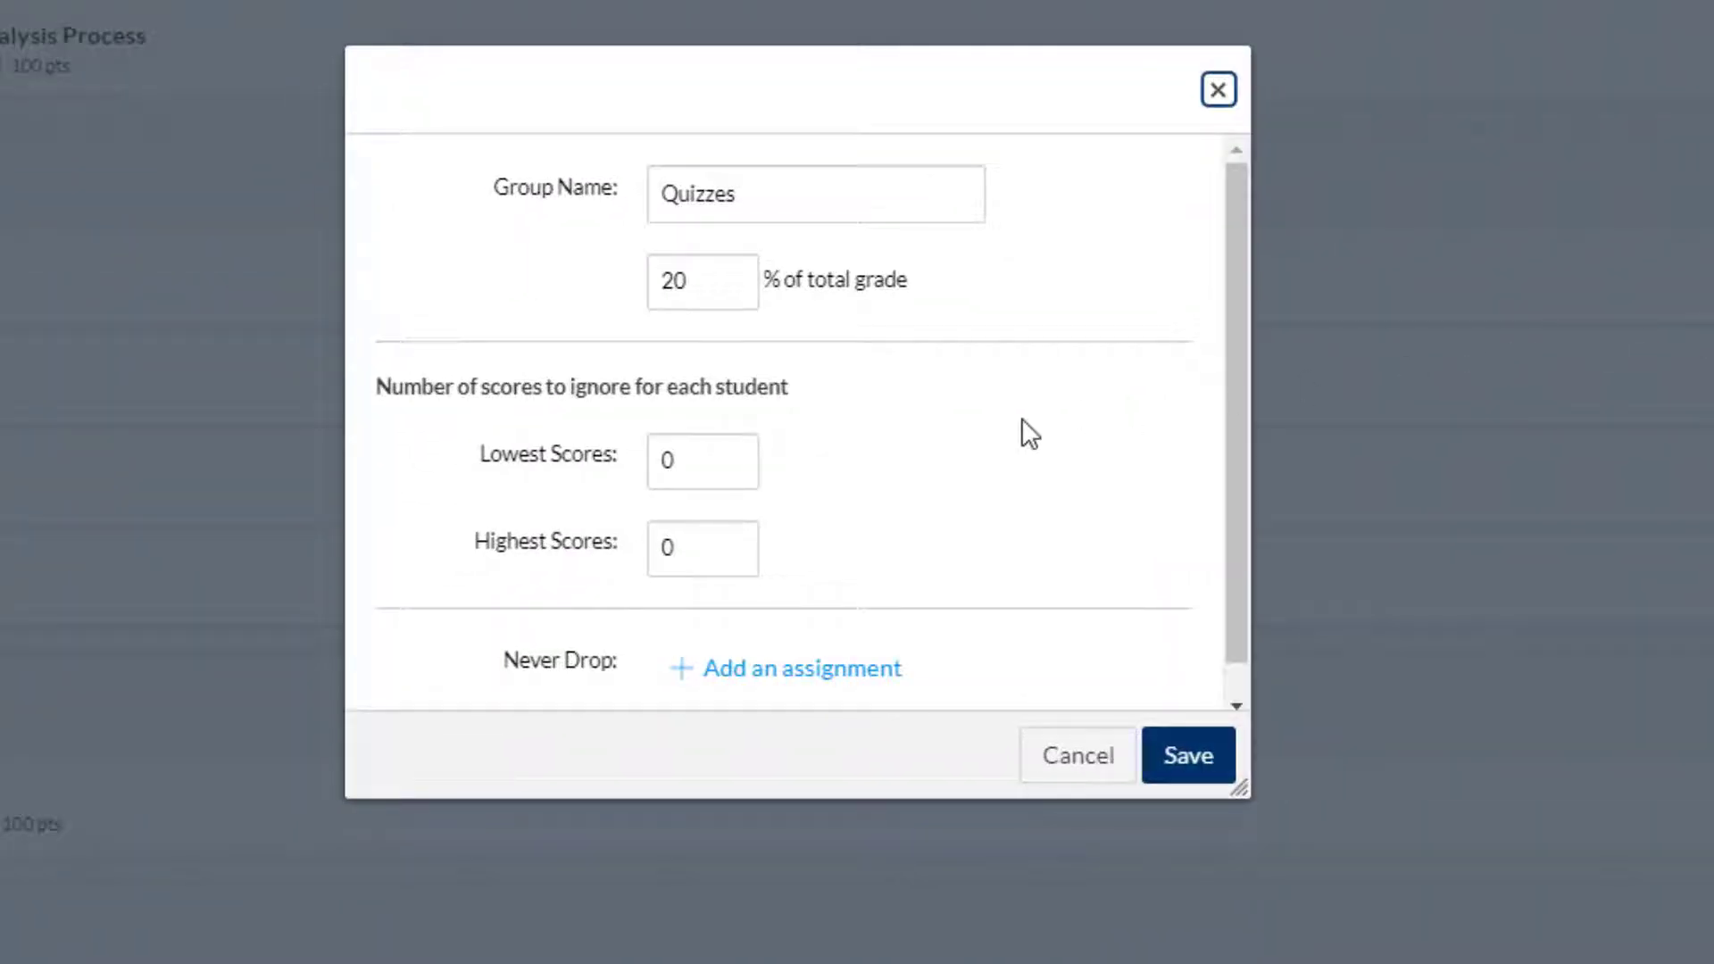
scroll(1021, 418, down, 1)
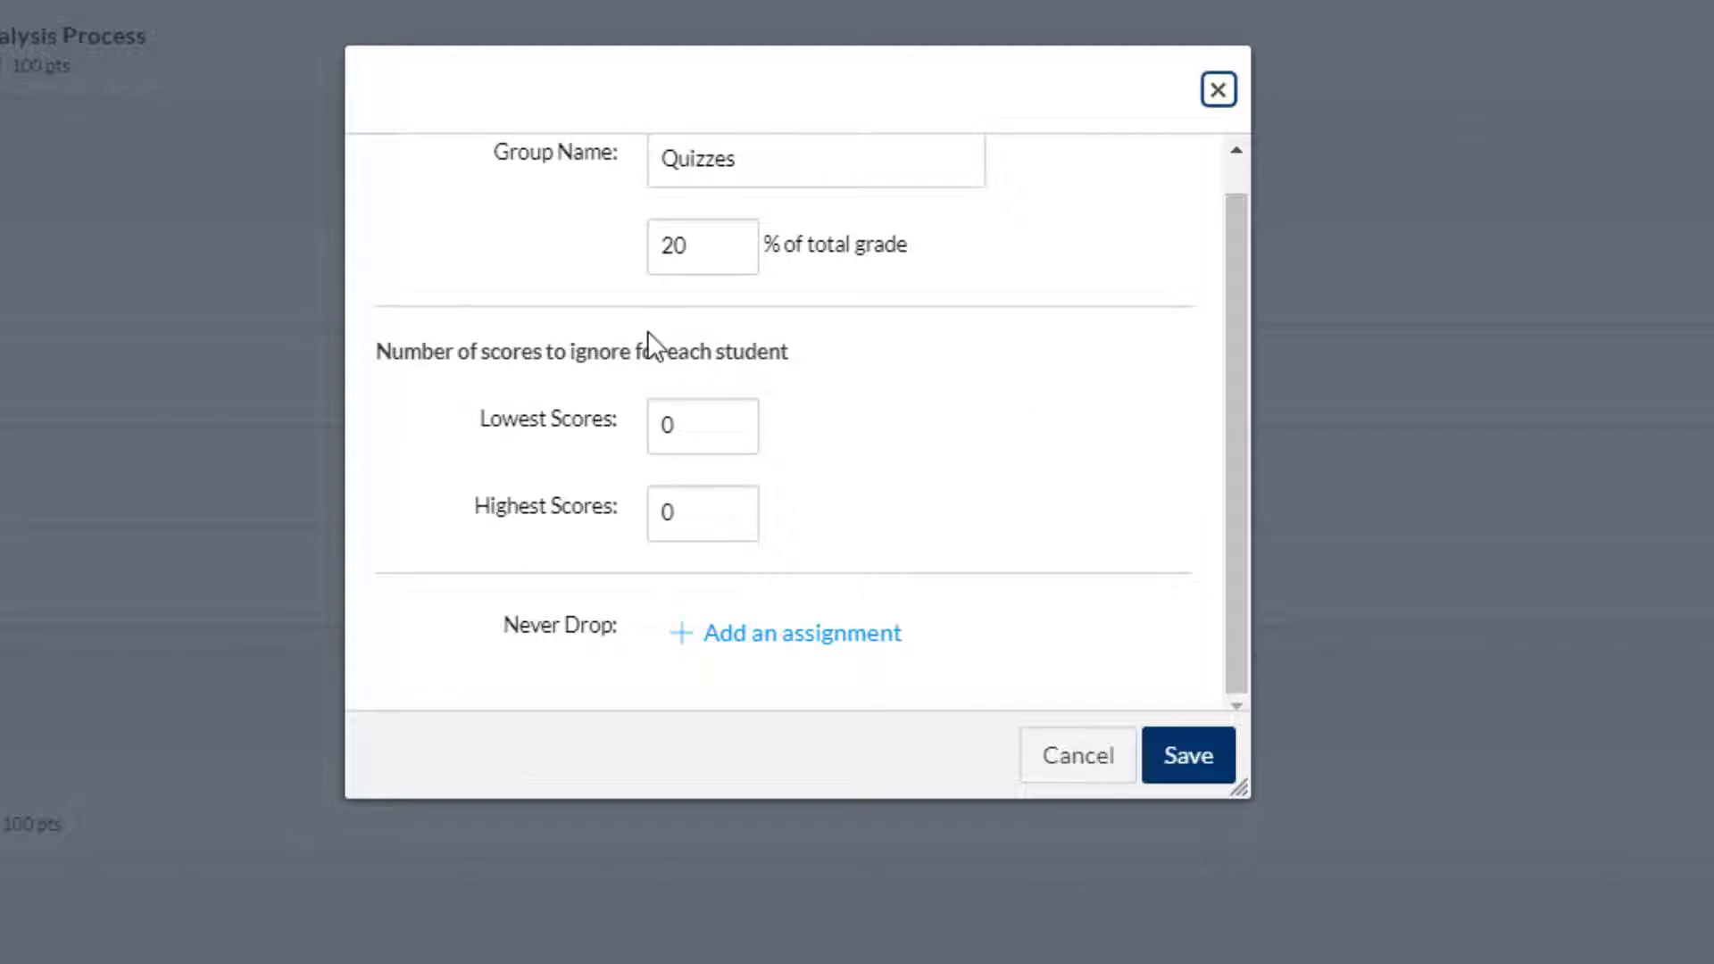
click(735, 422)
click(734, 421)
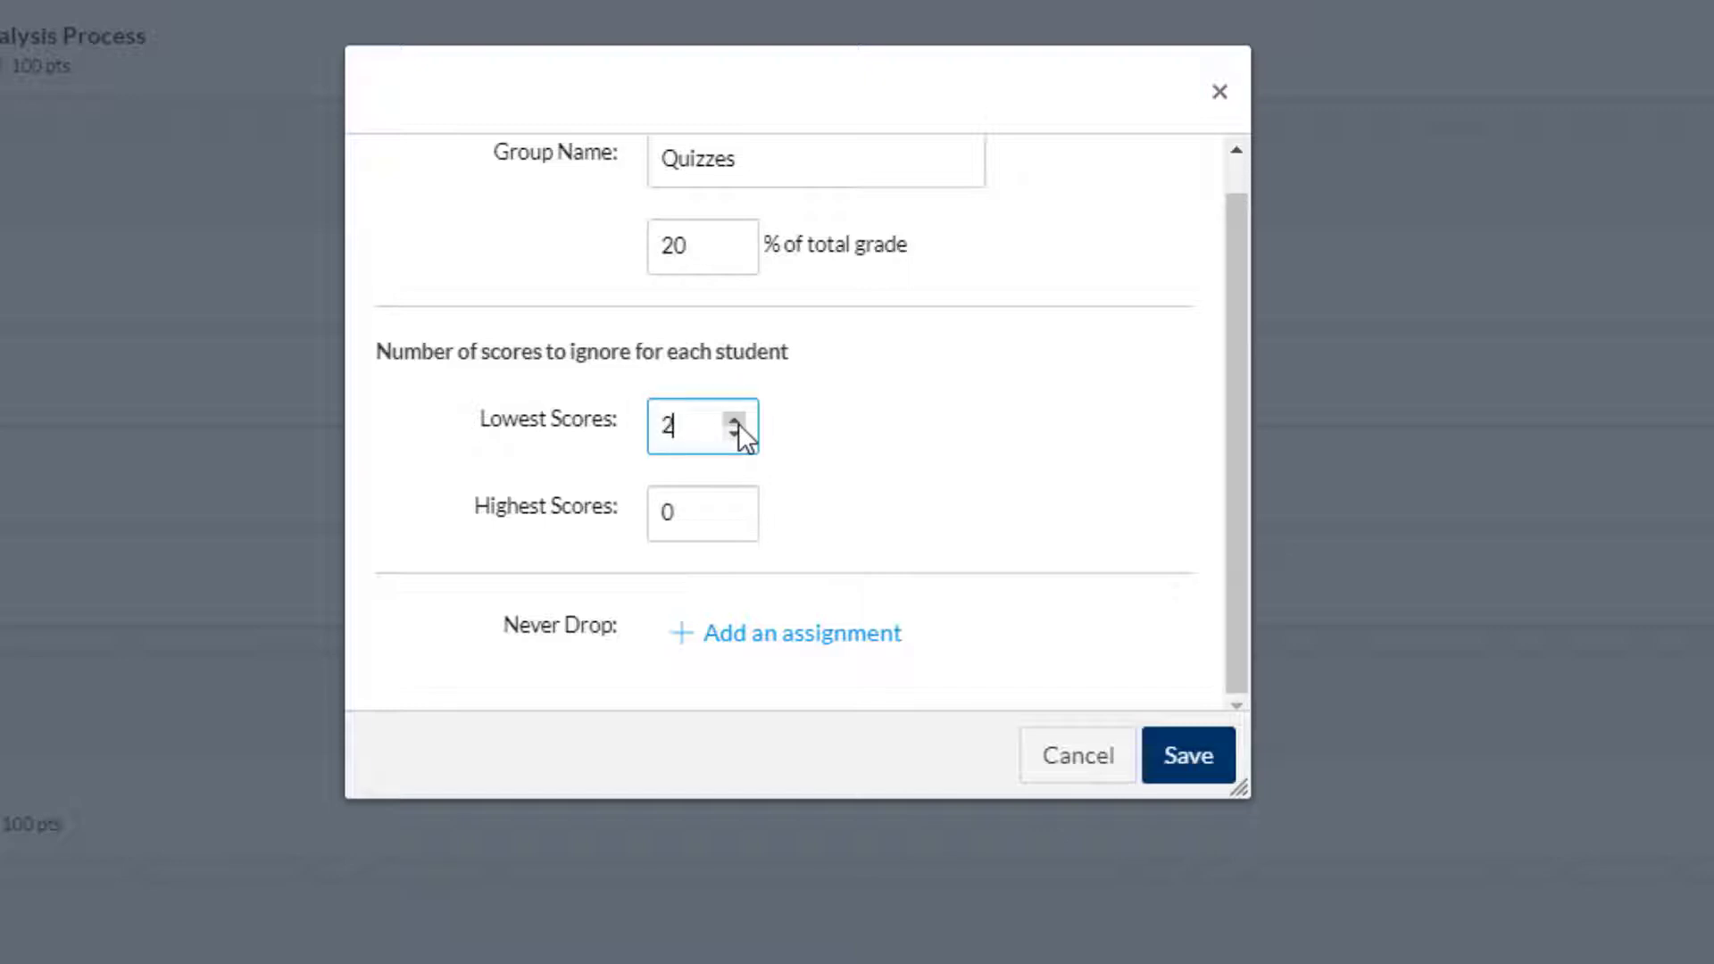
click(735, 422)
Try ignoring the 2 highest scores in the Quizzes group, and reset that number to 0.
click(734, 507)
click(735, 507)
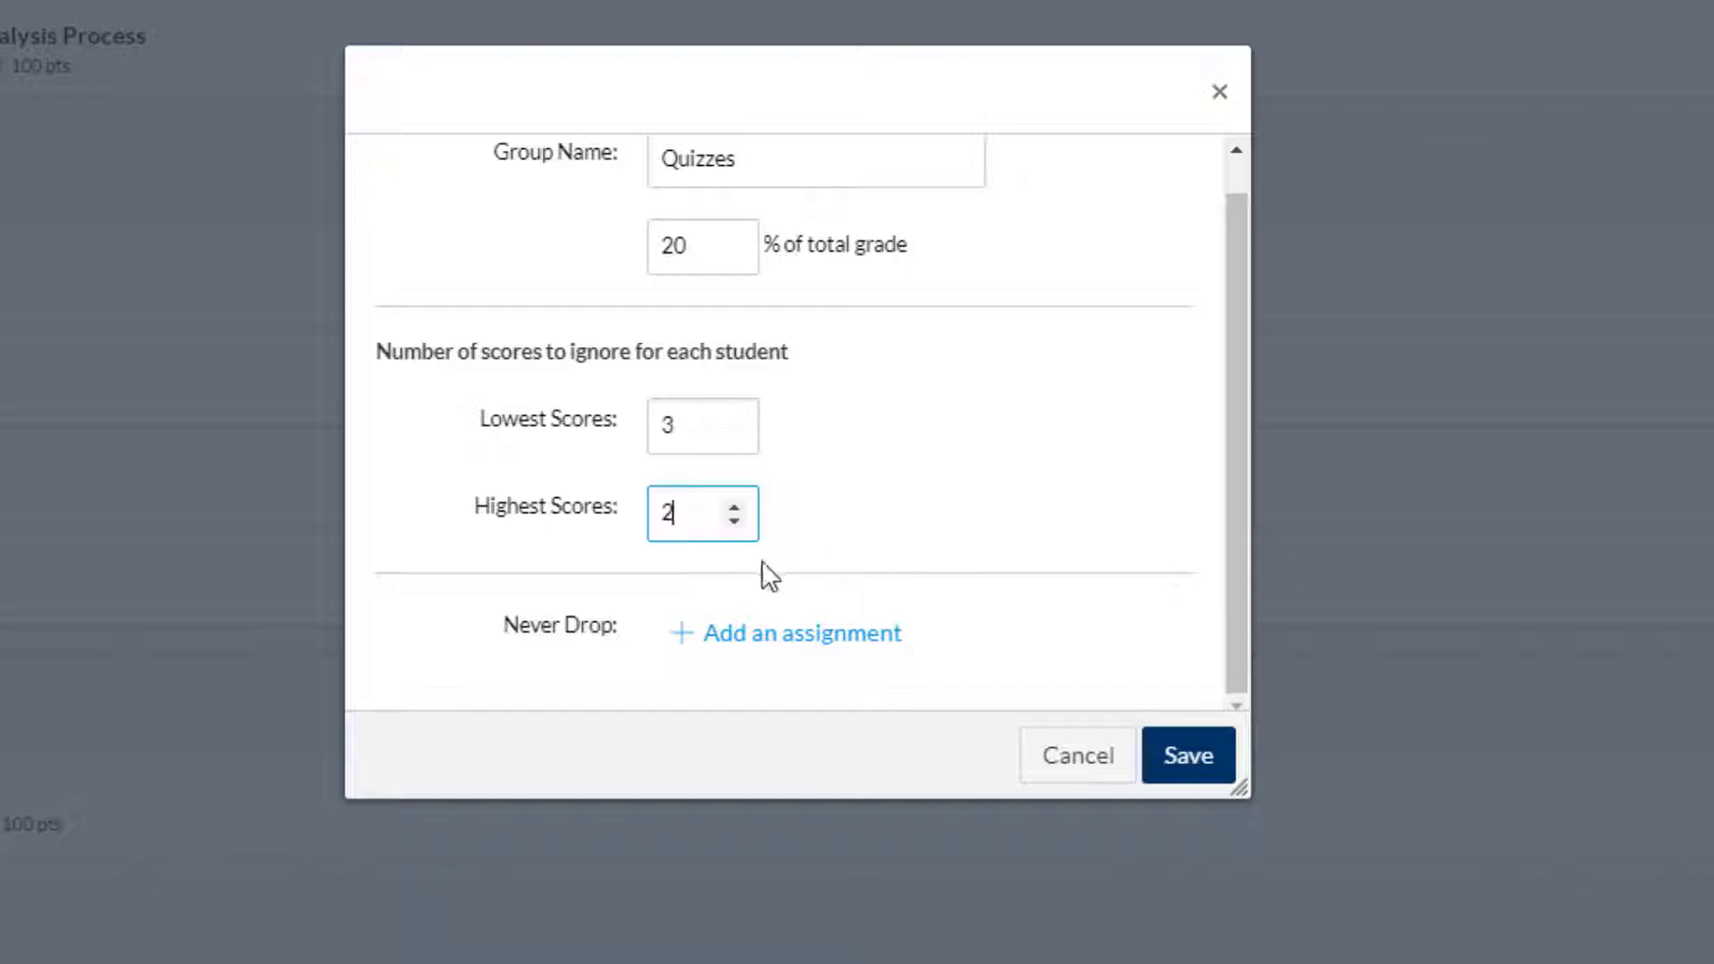
click(734, 520)
click(734, 520)
Add a never-drop exception to the Quizzes group and choose Quiz 3 for it.
scroll(930, 515, down, 1)
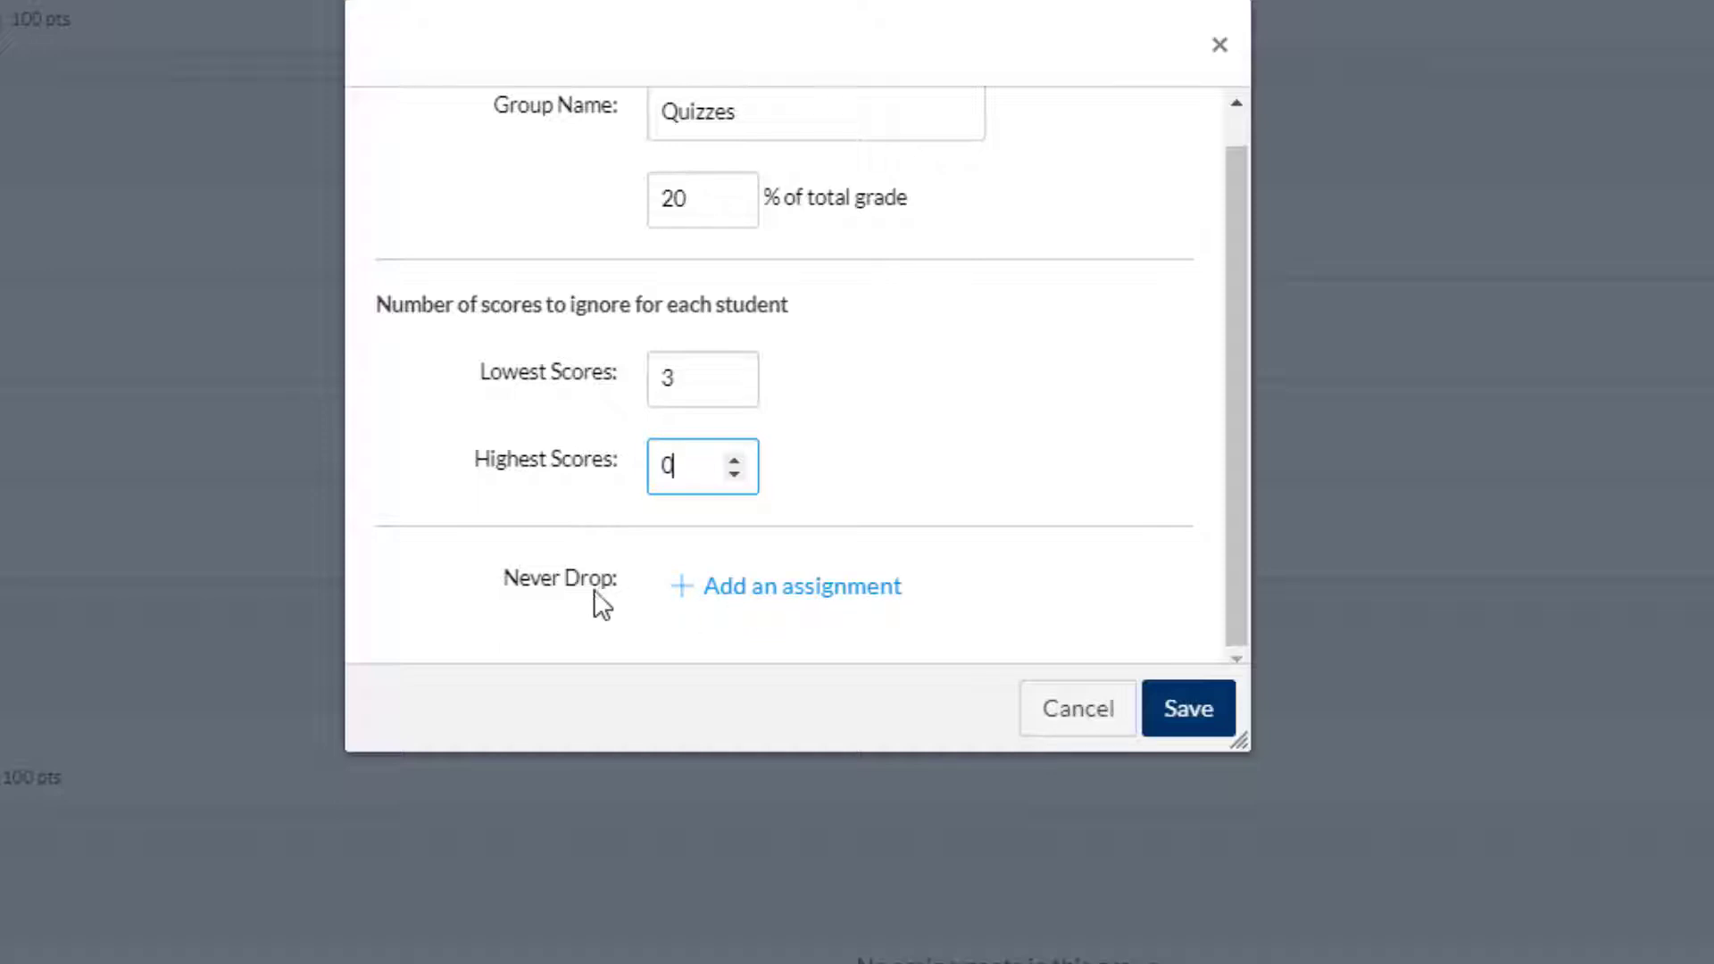
click(767, 595)
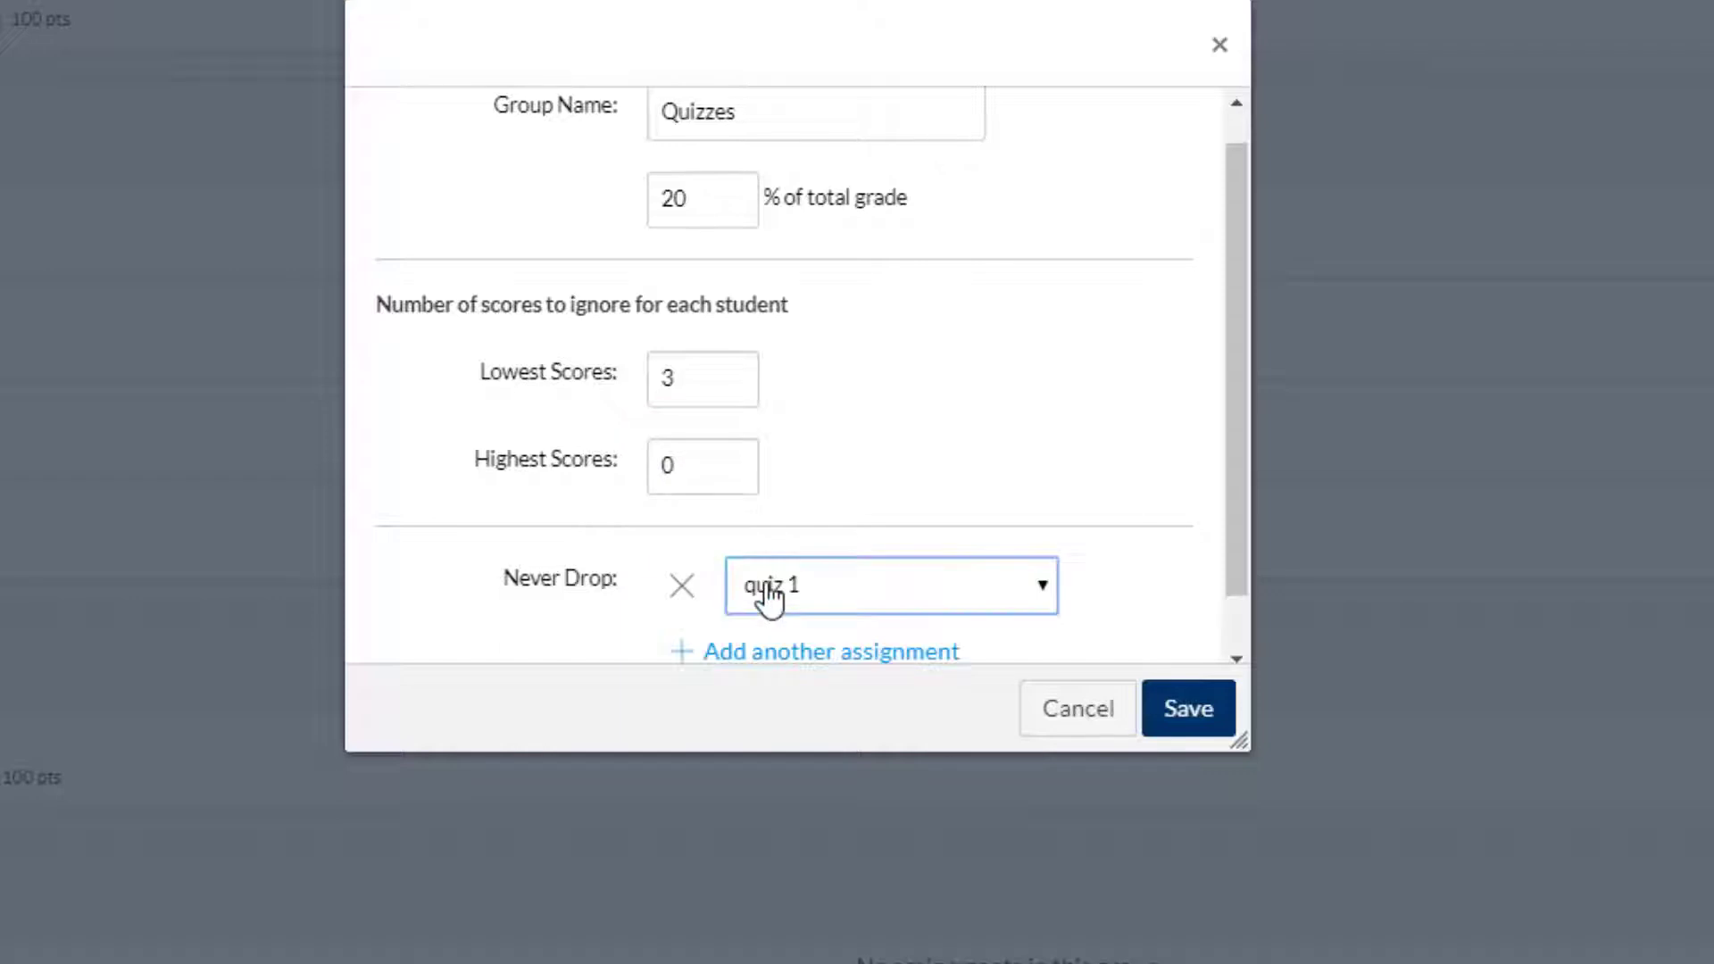
scroll(771, 589, down, 1)
click(910, 522)
click(866, 623)
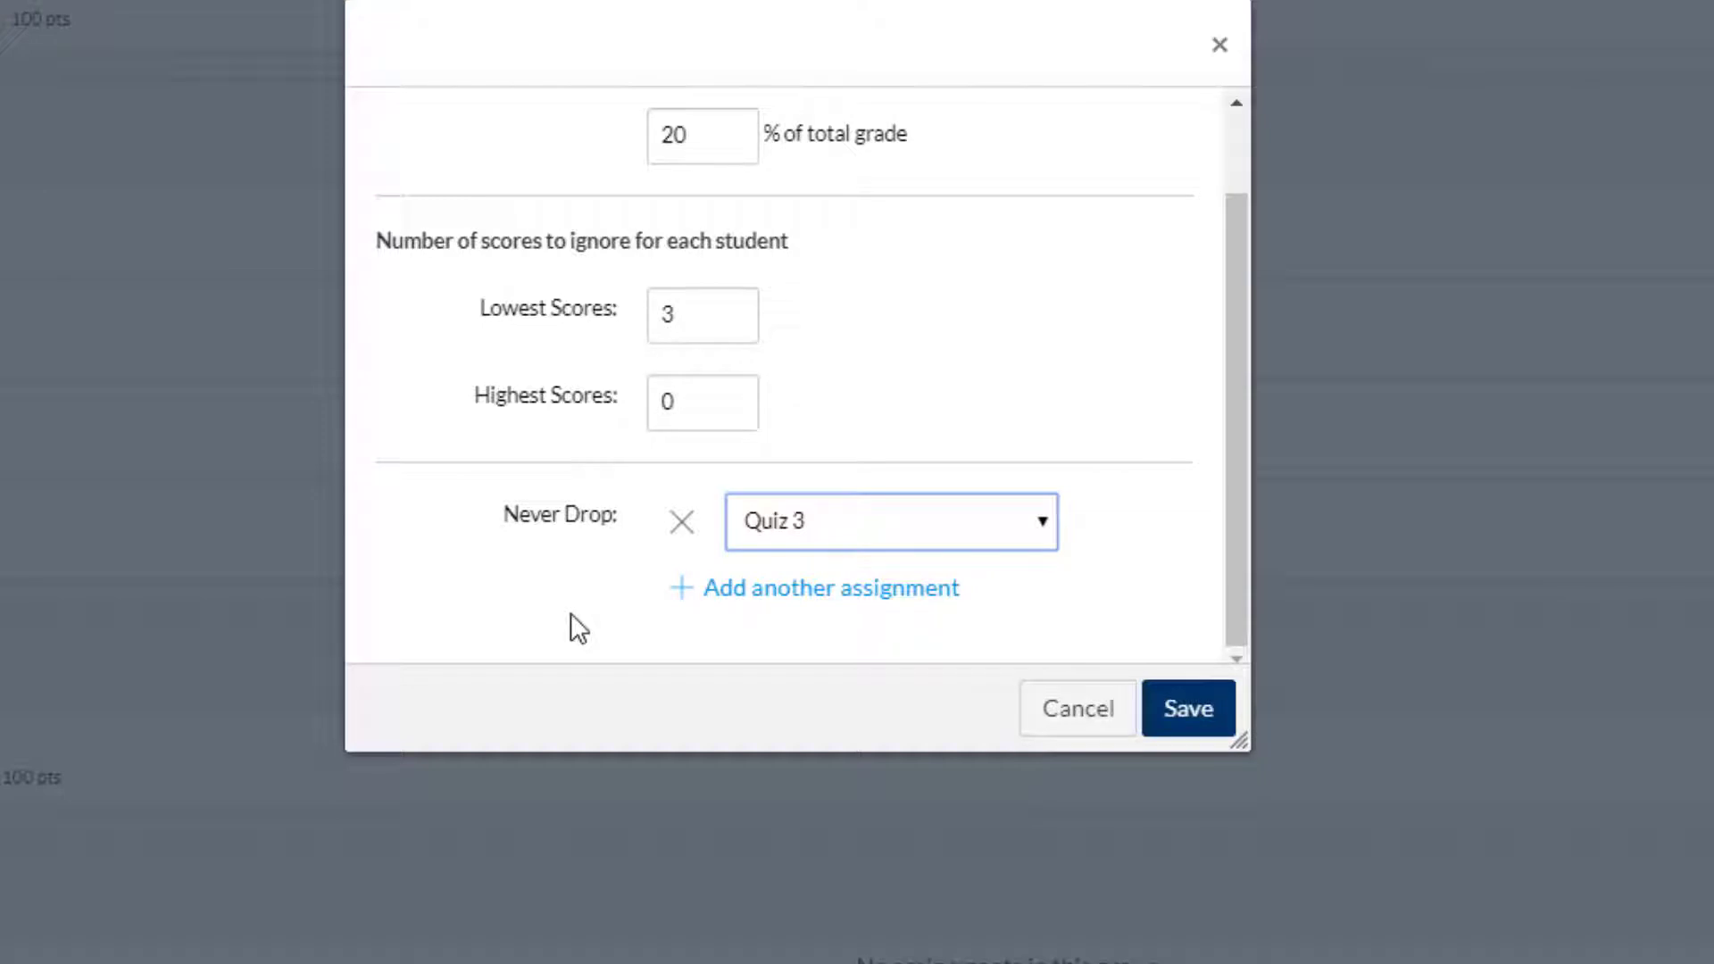
Save the Quizzes group's score-dropping settings and check the rules listed for the group.
scroll(549, 603, up, 5)
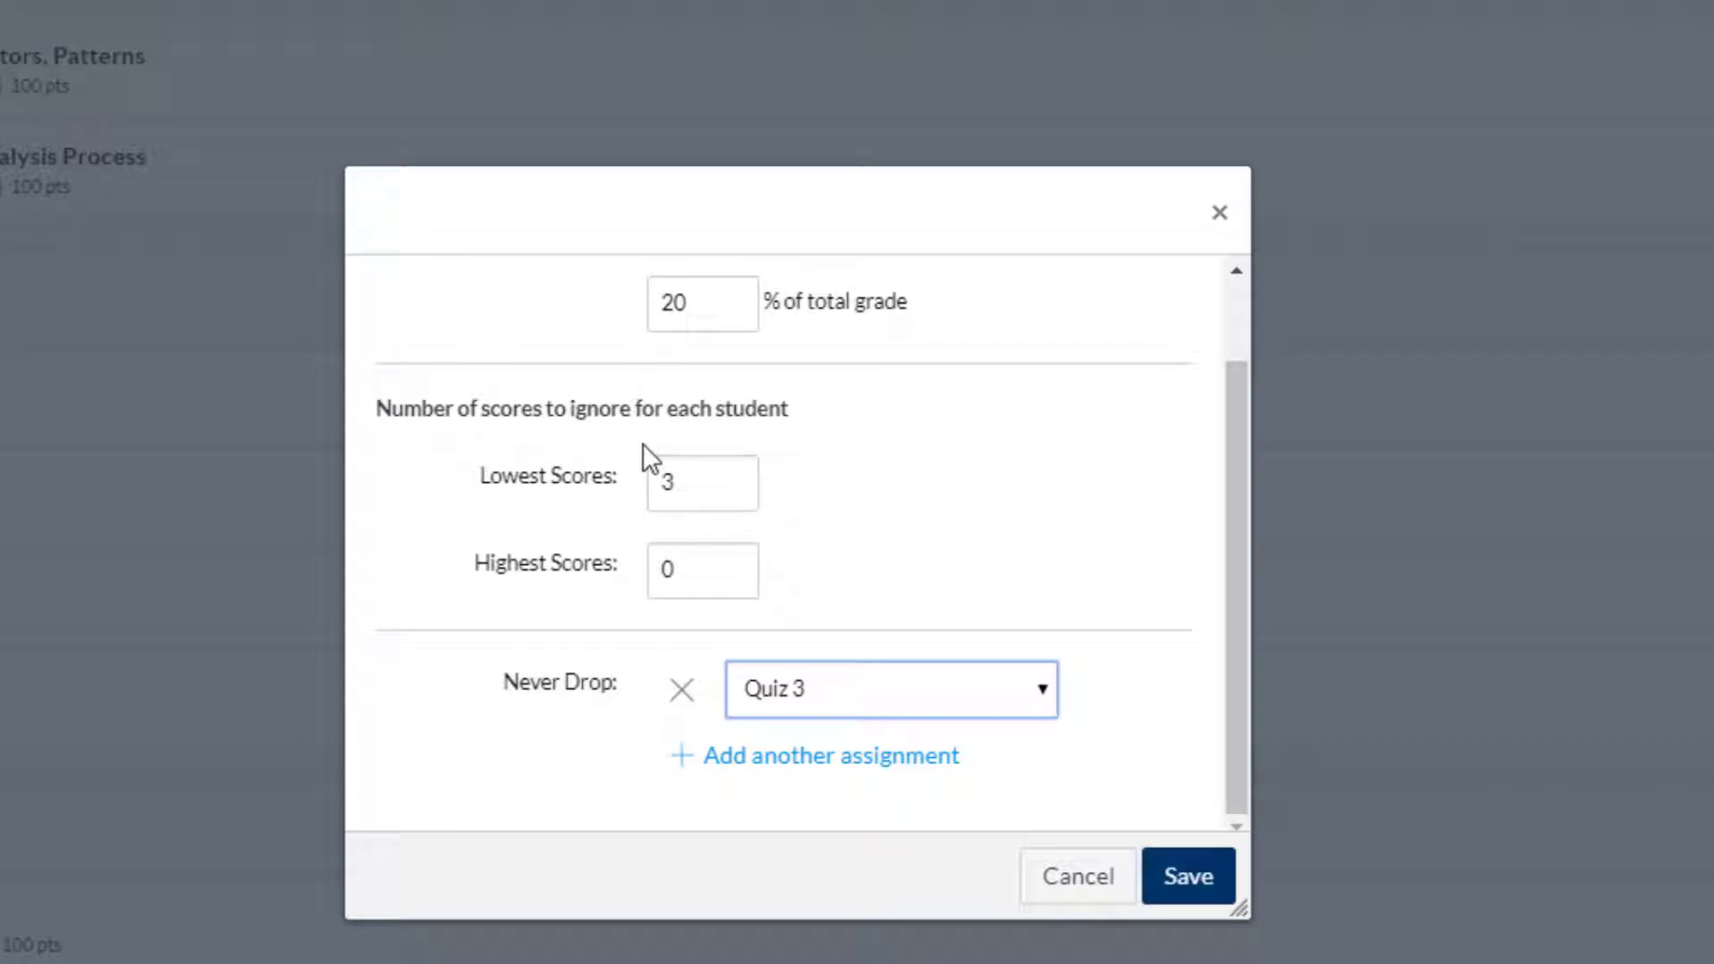
click(1185, 885)
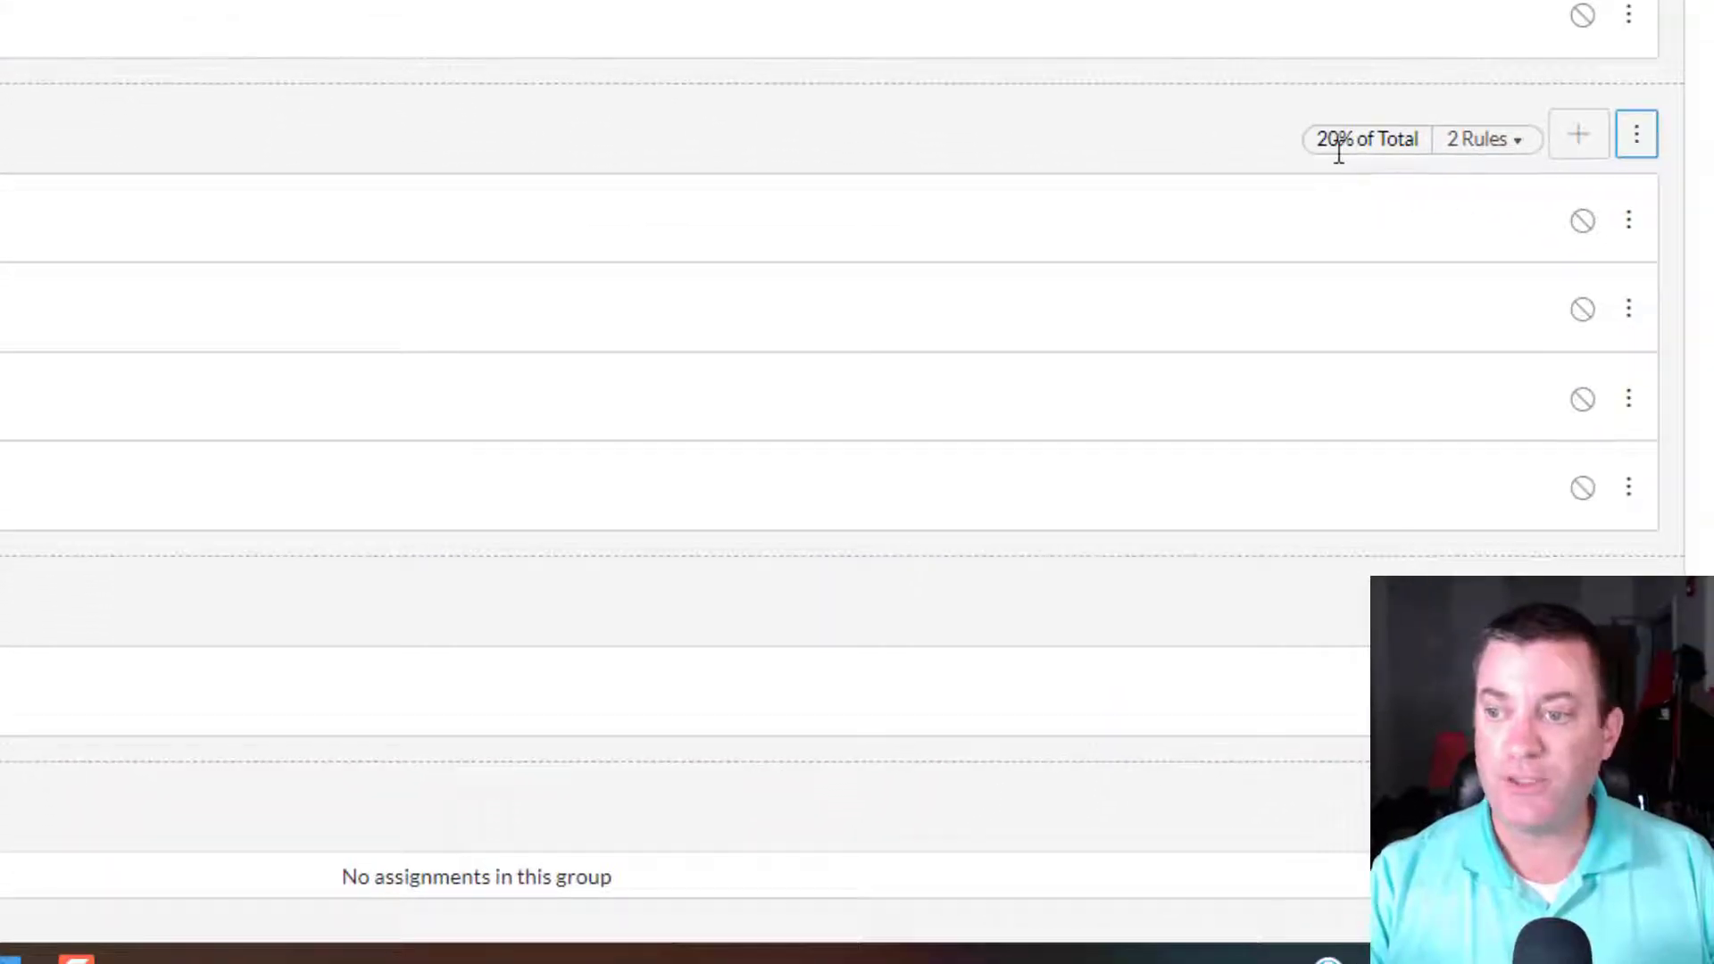
mouse_move(1492, 143)
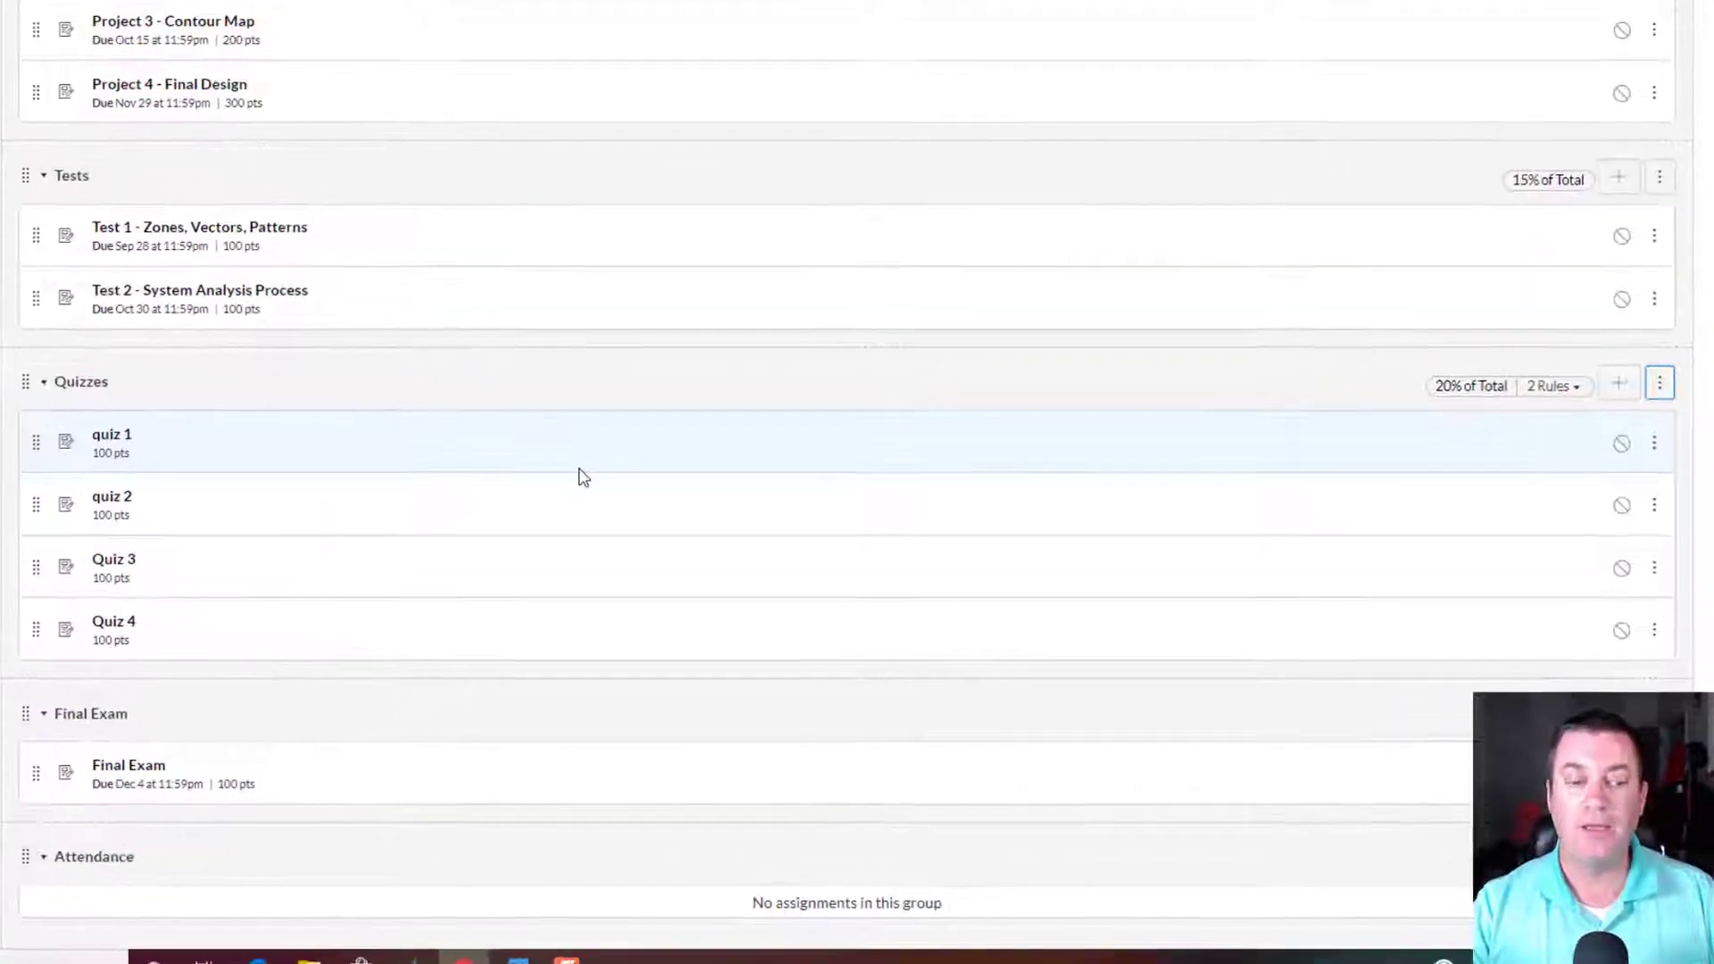
Review all the assignment groups on the Assignments page, checking their weights, rules, assignments, due dates and points.
scroll(582, 475, down, 1)
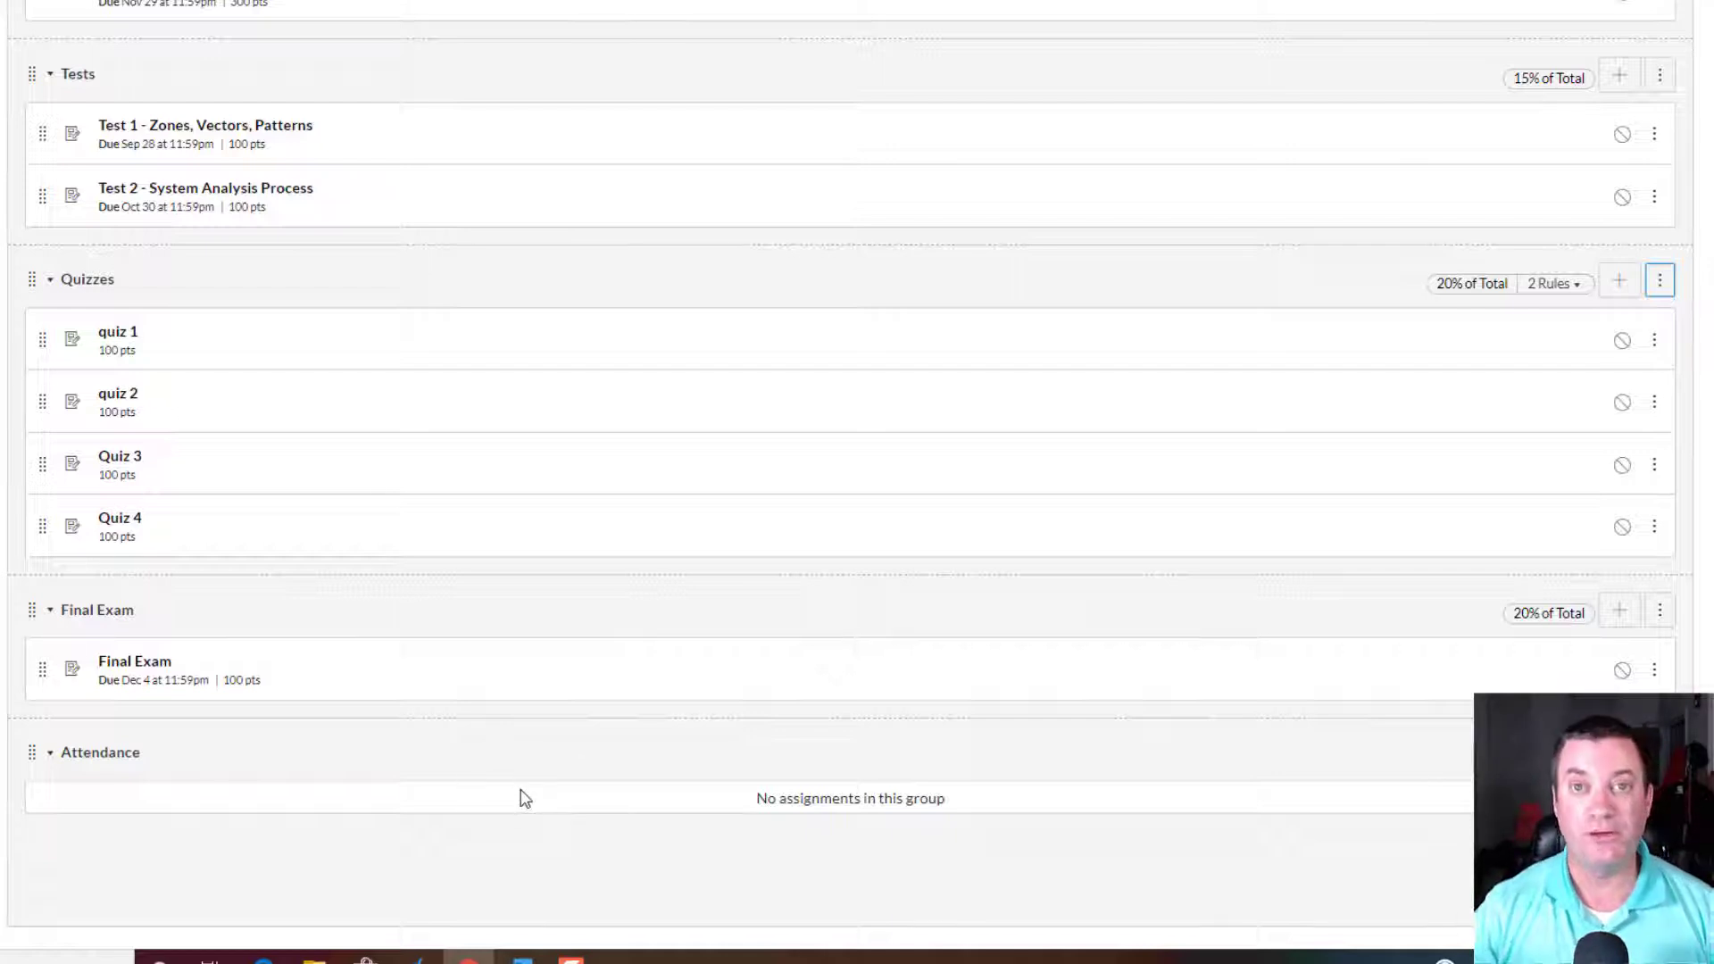
scroll(524, 797, up, 6)
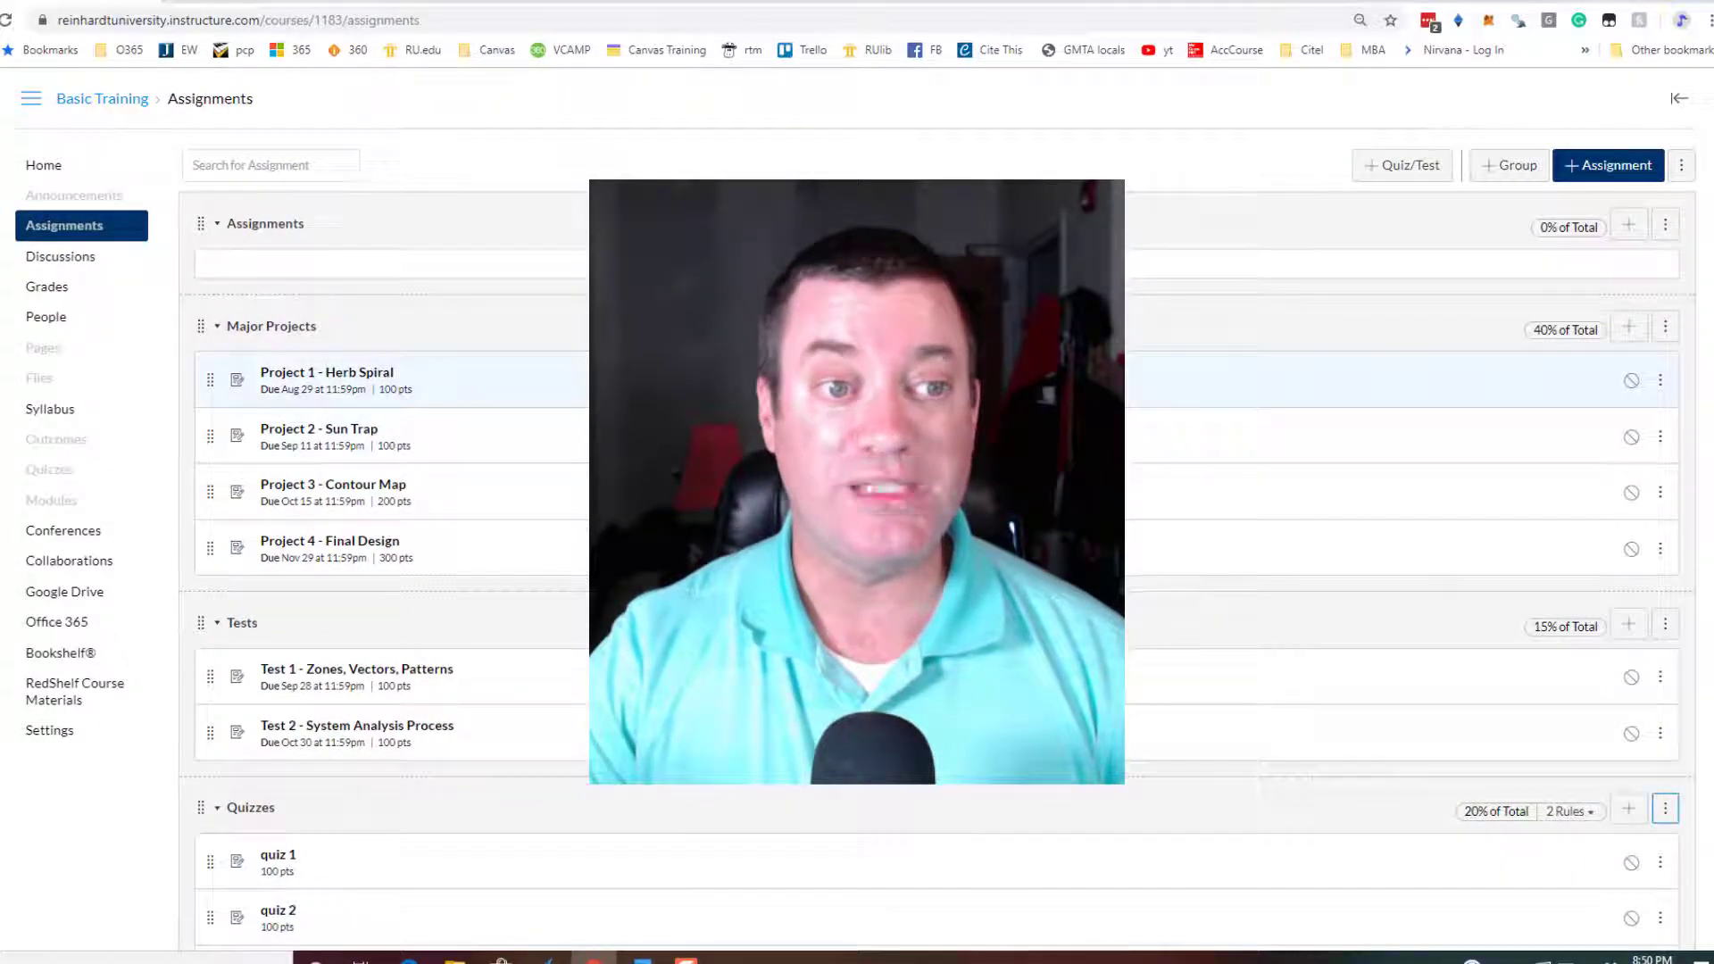
scroll(937, 546, down, 2)
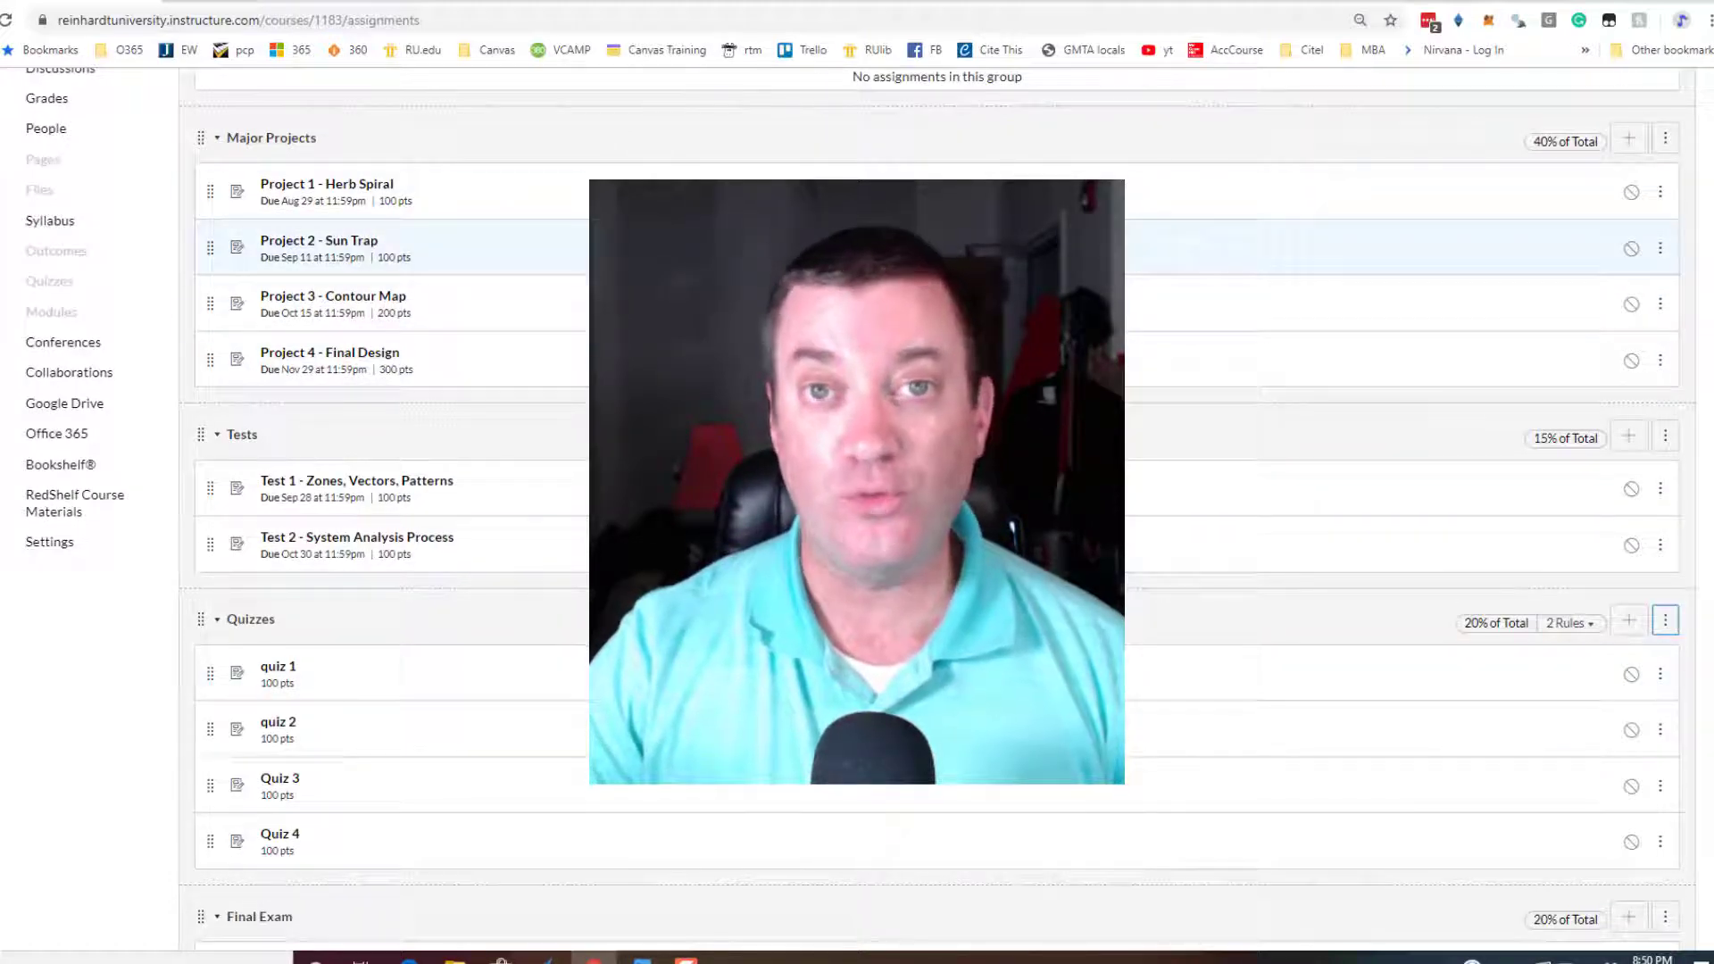
scroll(1291, 190, up, 1)
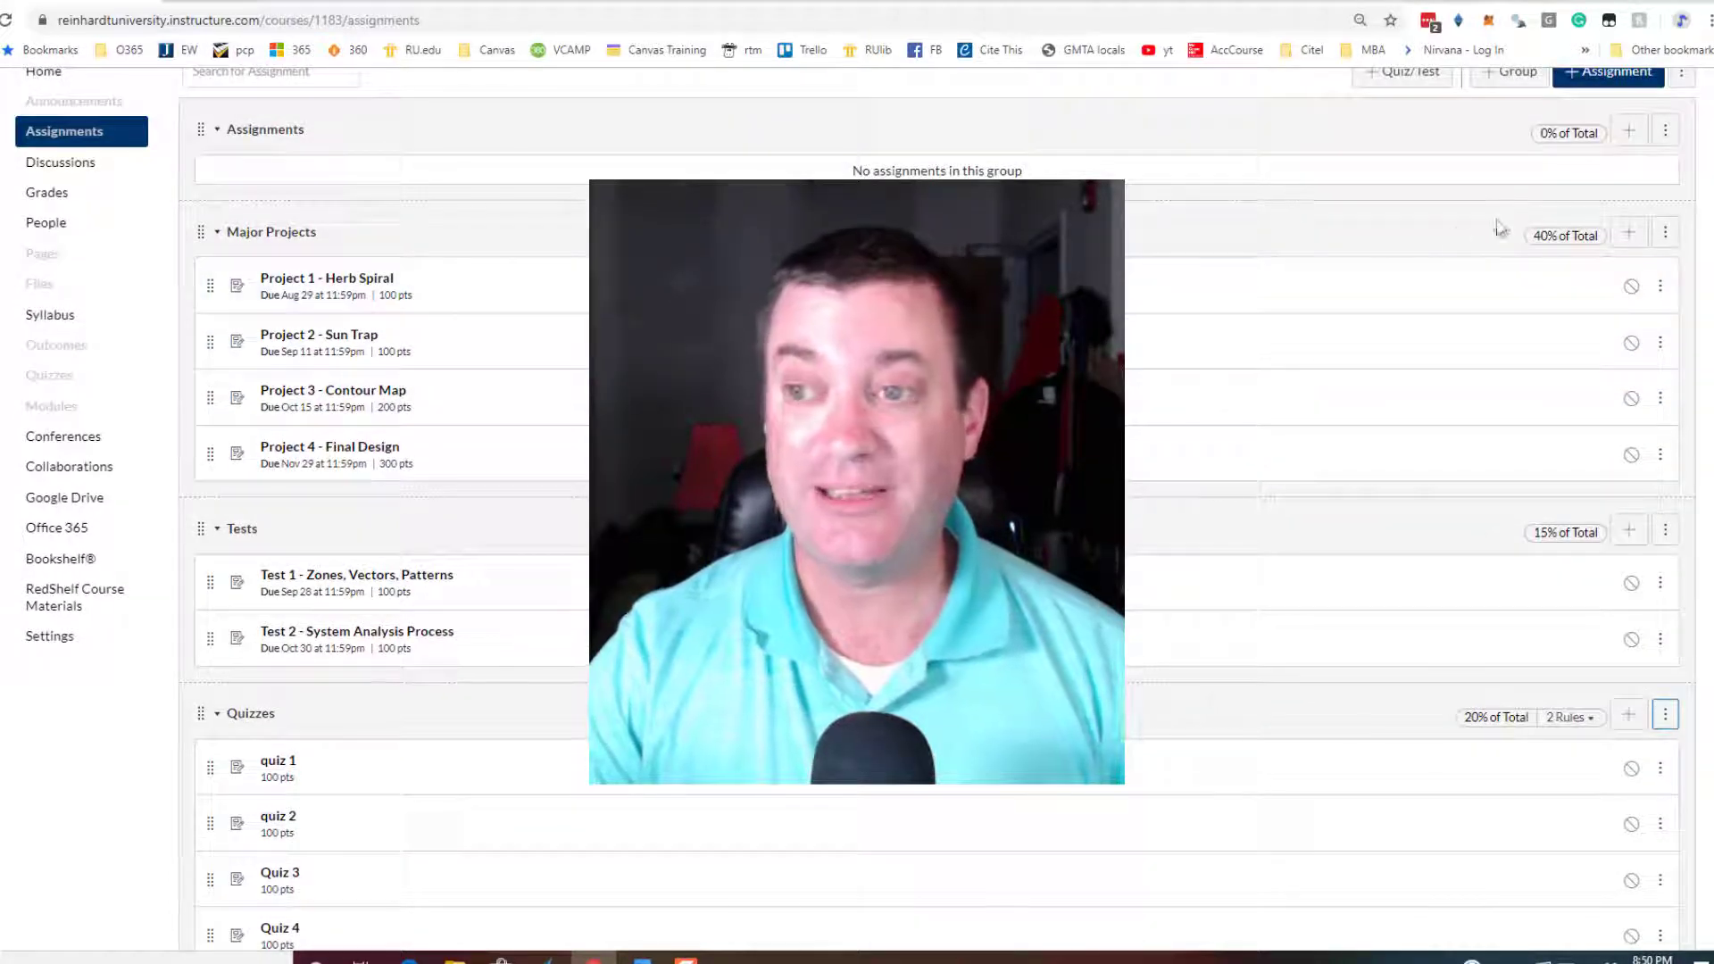
scroll(1078, 886, down, 2)
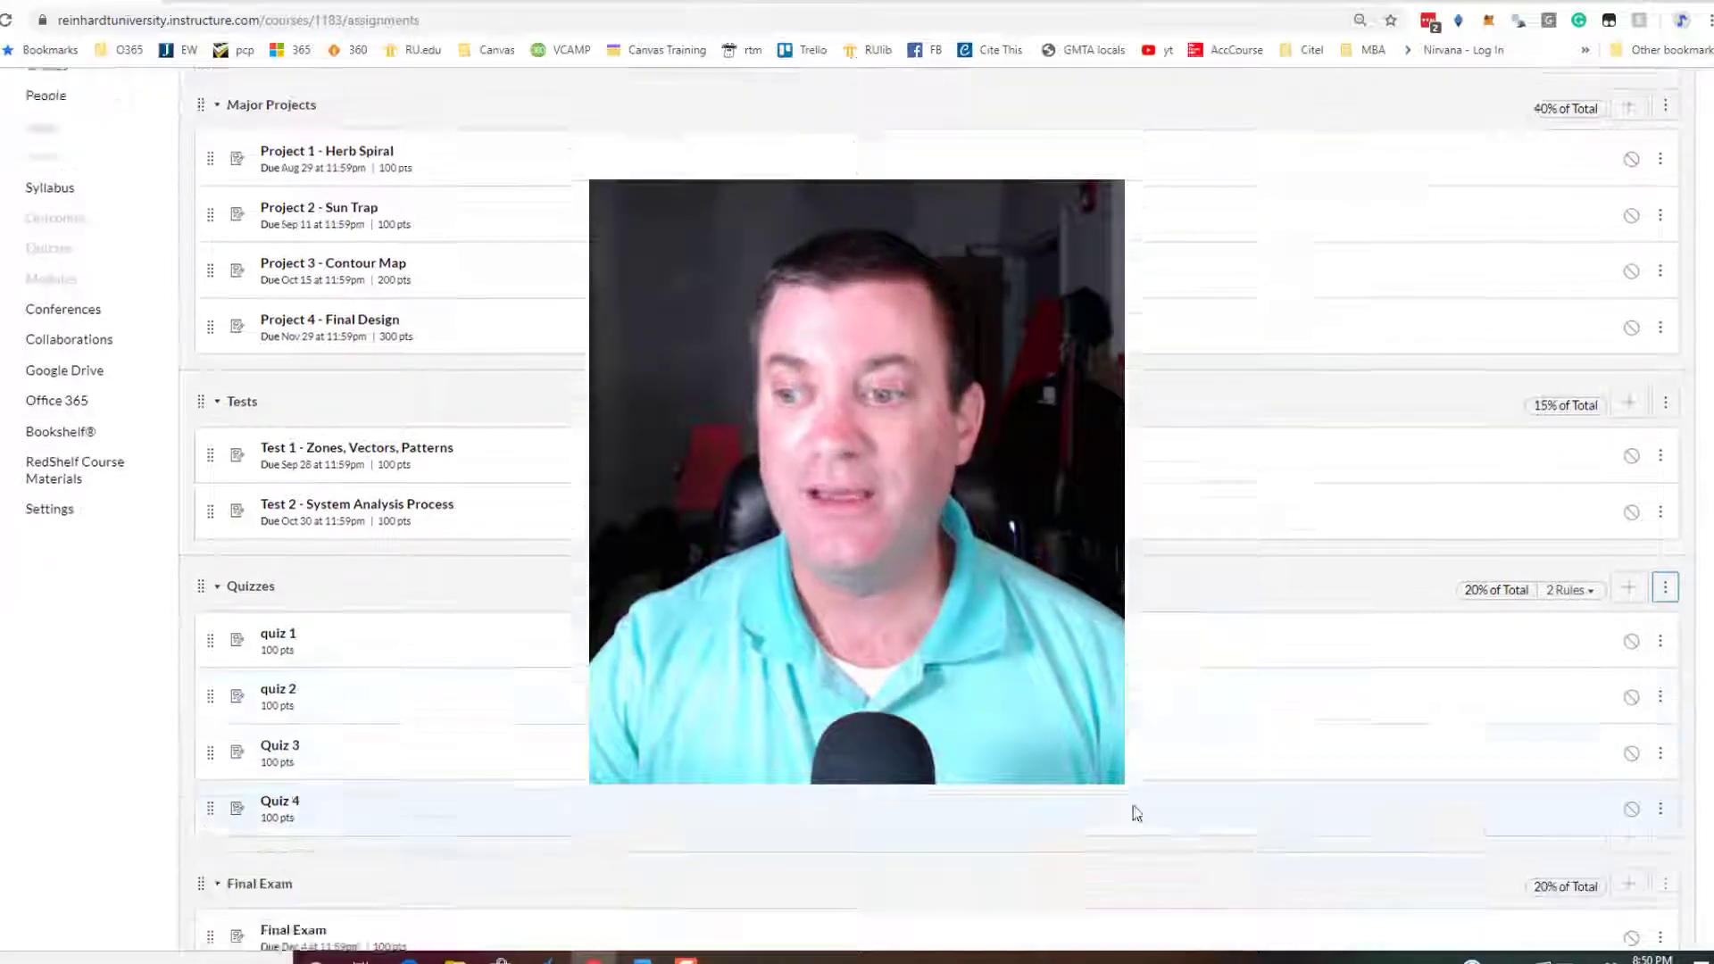
mouse_move(1569, 528)
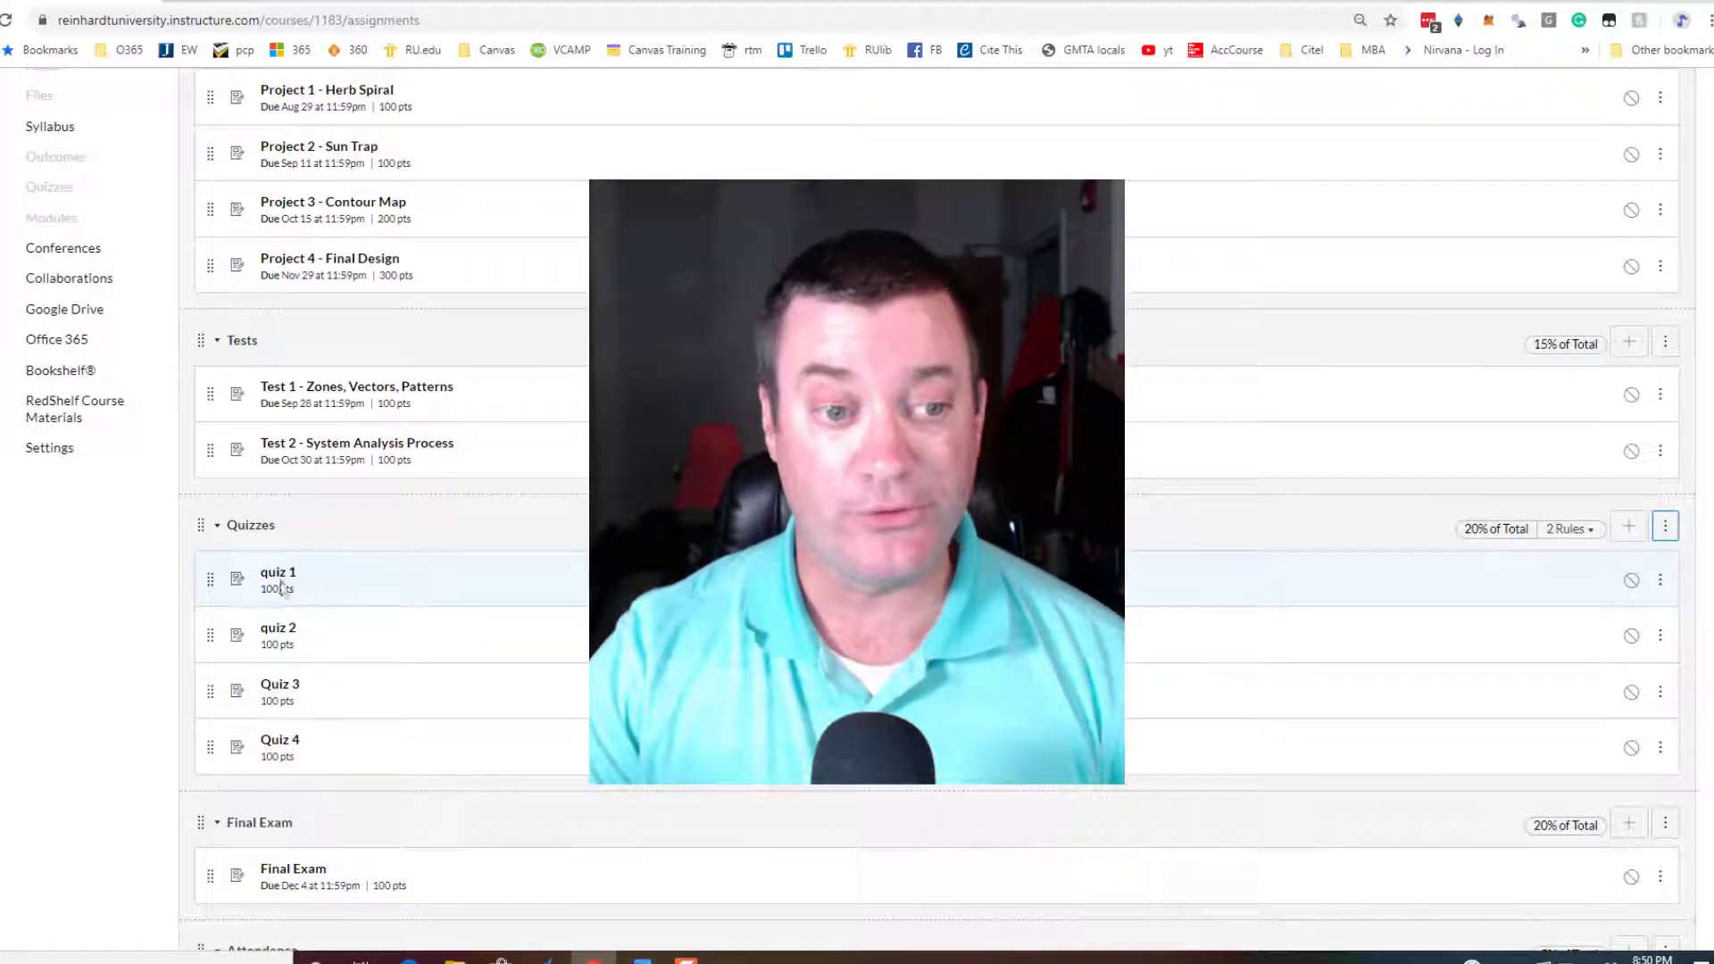